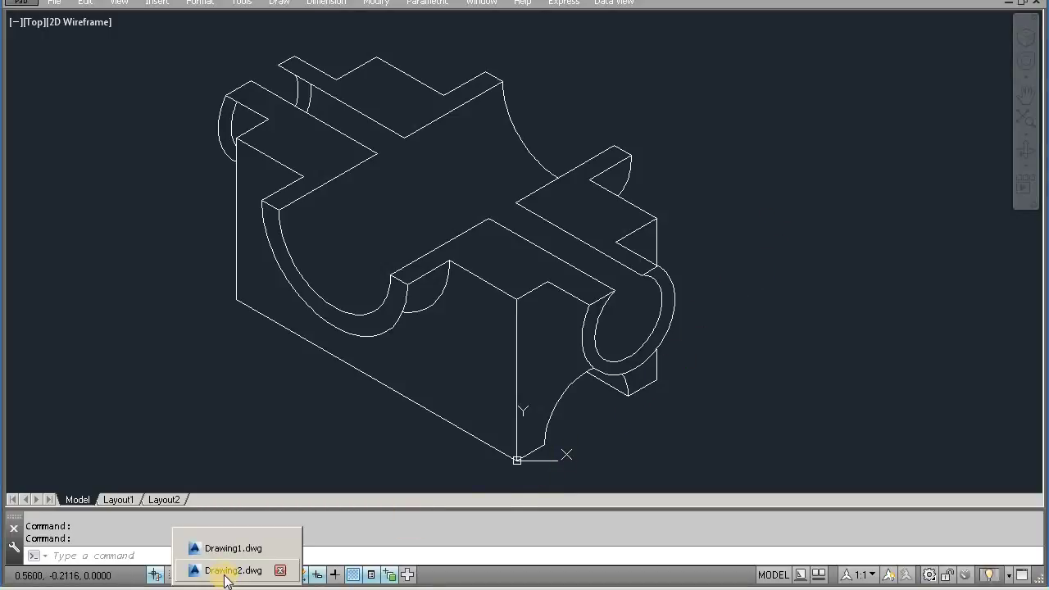
- In Drawing2, use SNAP to set the Isometric snap style with 0.4 vertical spacing
click(225, 570)
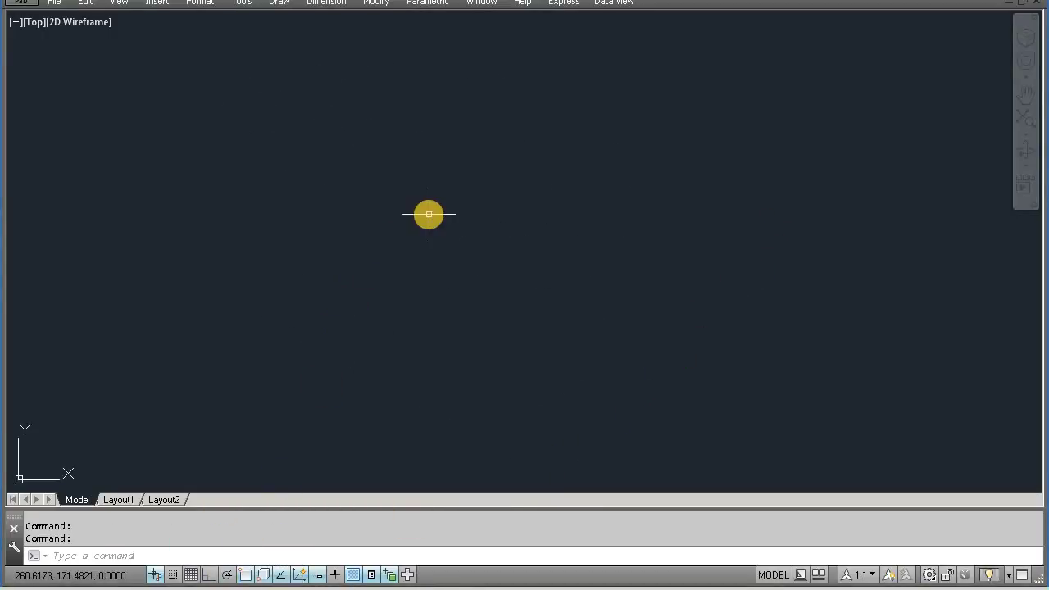
text(SN)
text(AP)
key(Return)
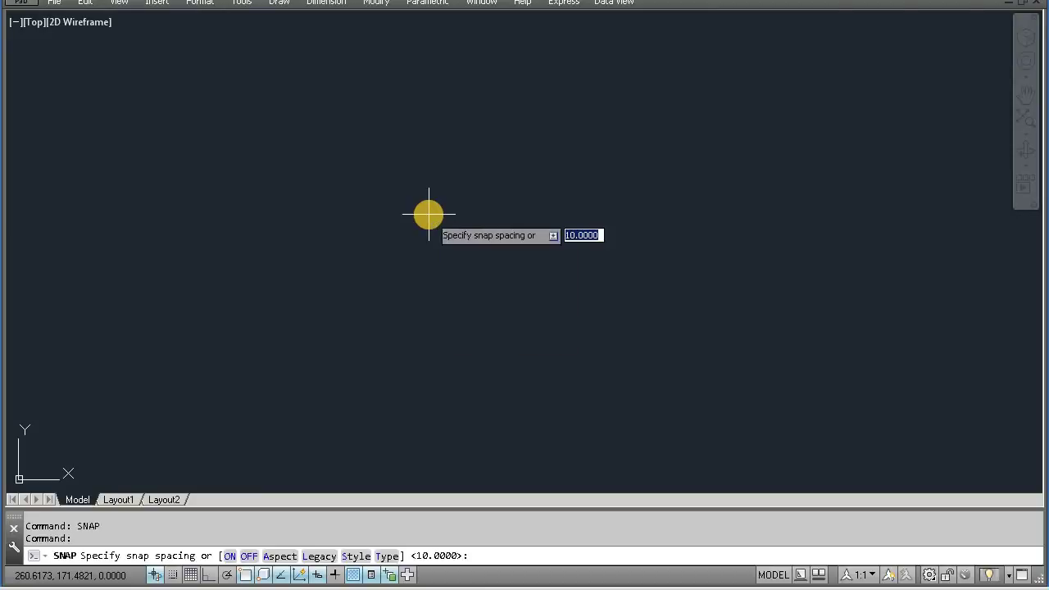
text(s)
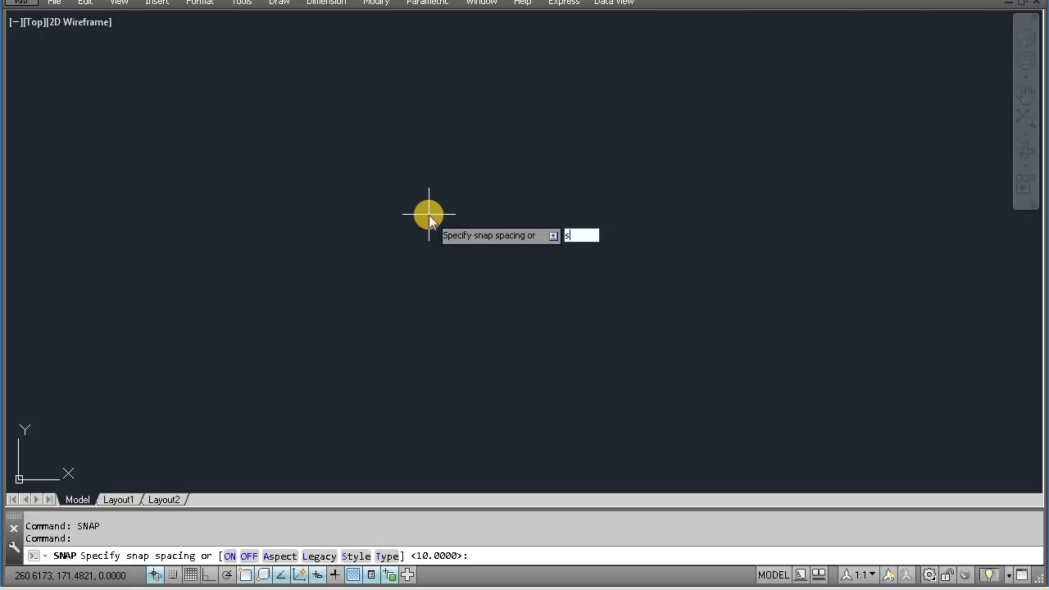
key(Return)
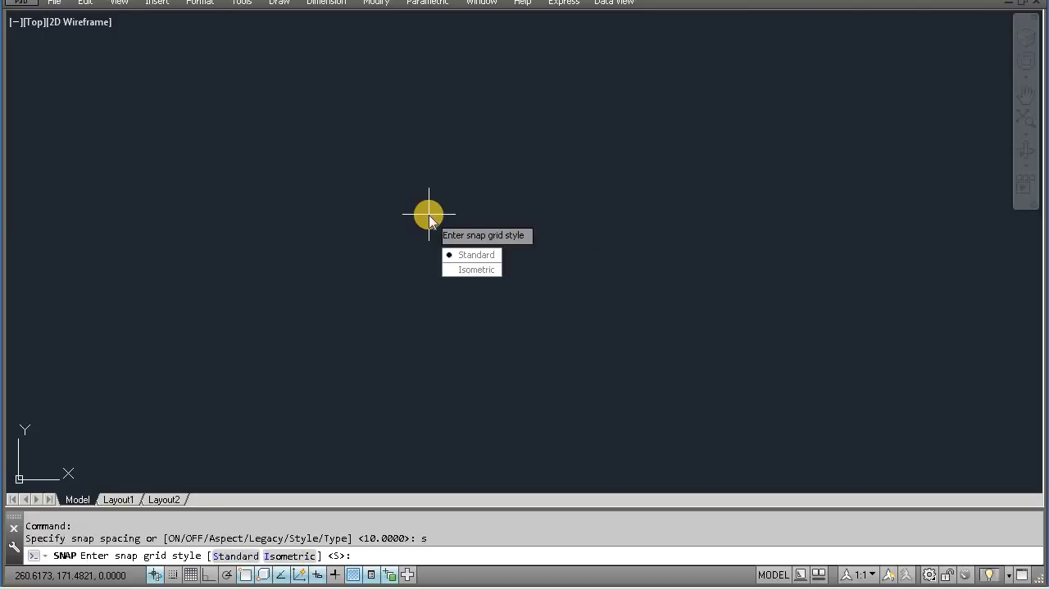
text(i)
key(Return)
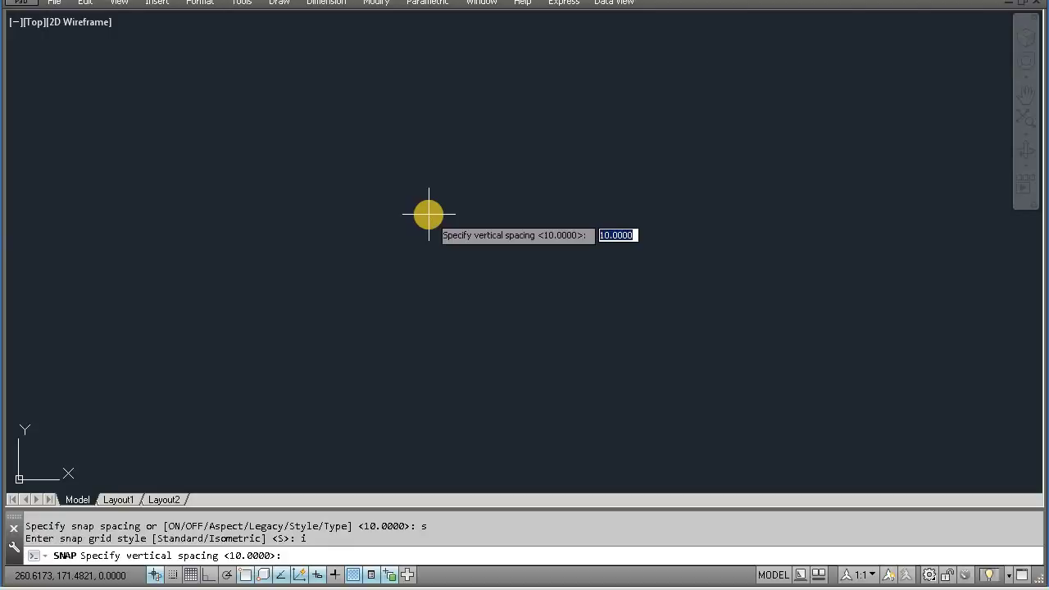
text(.4)
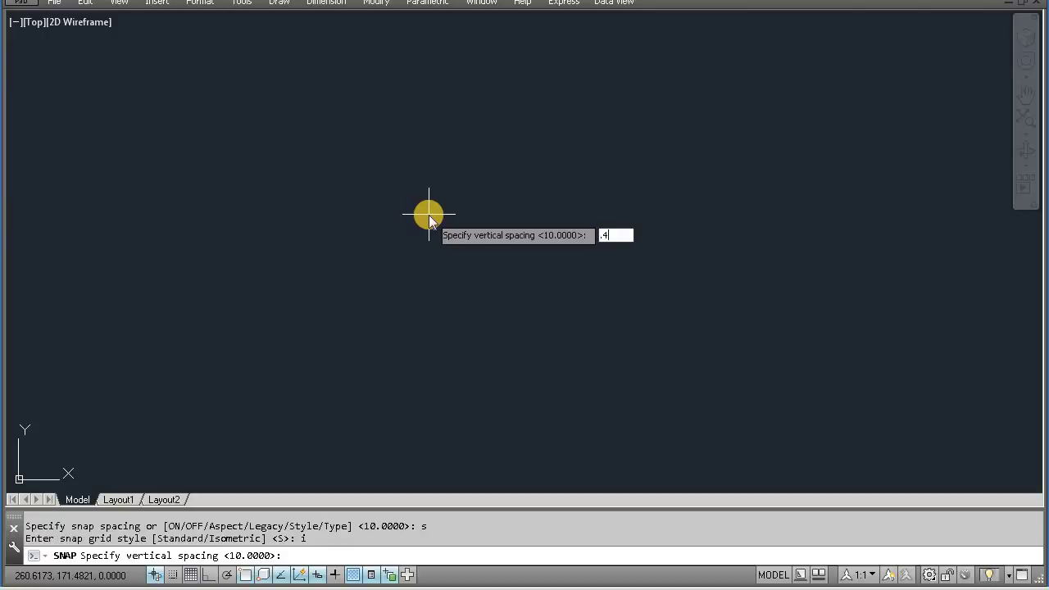
key(Return)
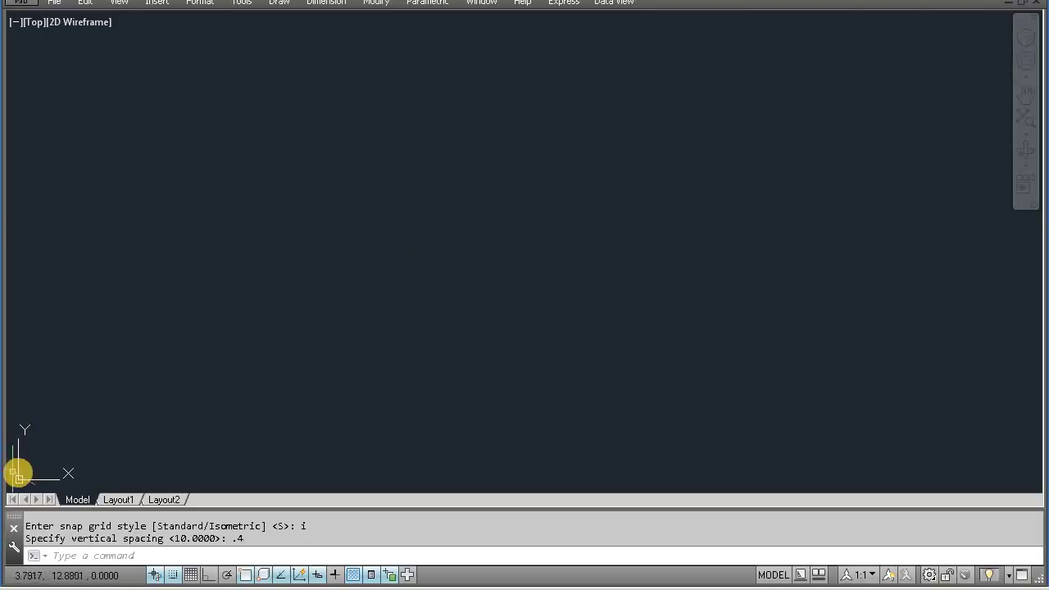
- Start a line at the origin 0,0 and draw a 5-unit edge at 150°
mouse_move(19, 478)
middle_down()
mouse_move(597, 456)
mouse_move(520, 452)
middle_up()
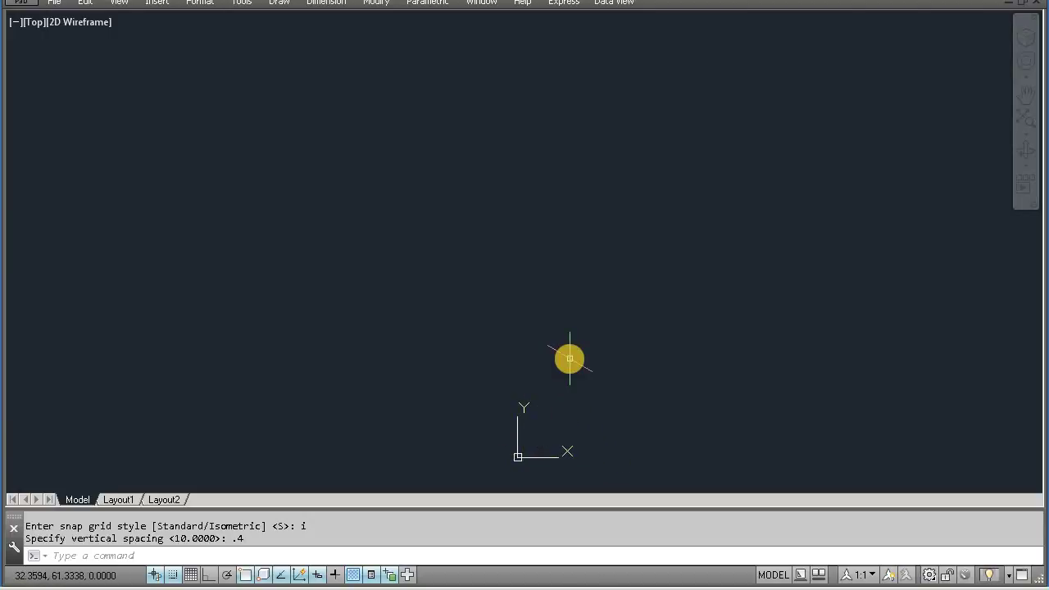
text(l)
key(Return)
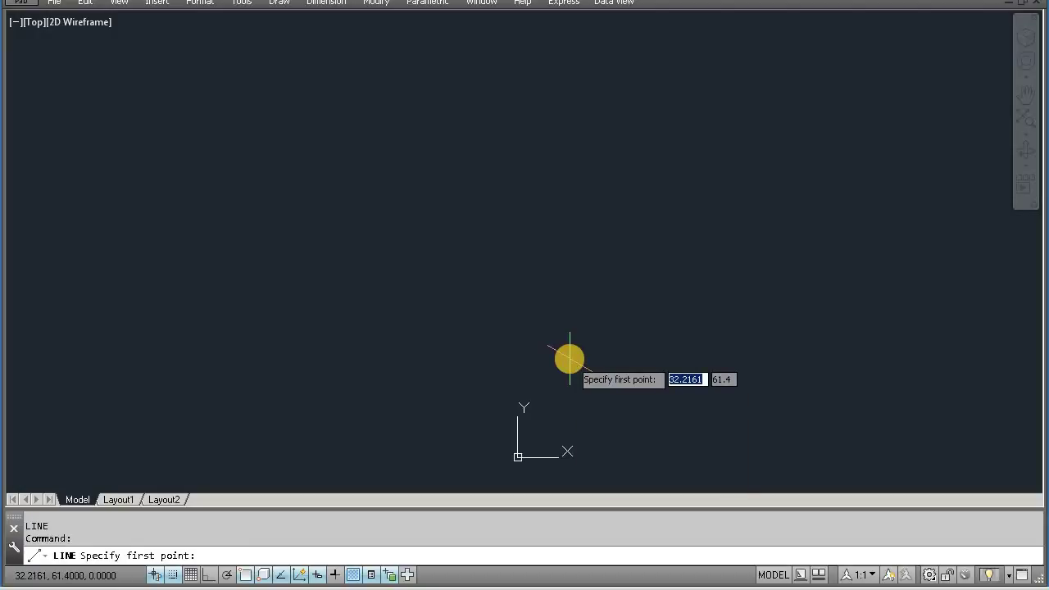
text(0)
key(Tab)
text(0)
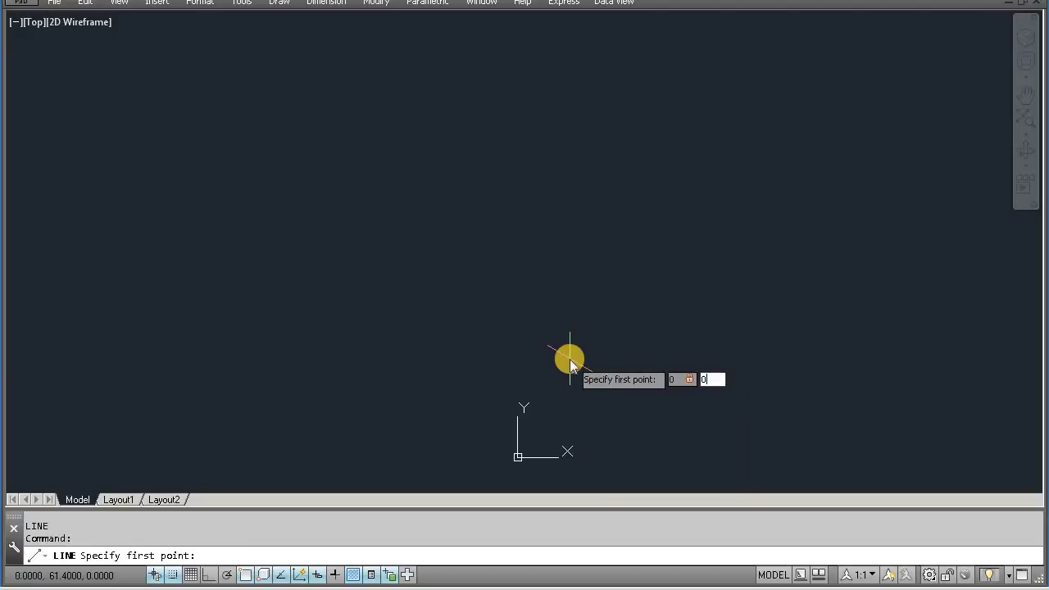
key(Return)
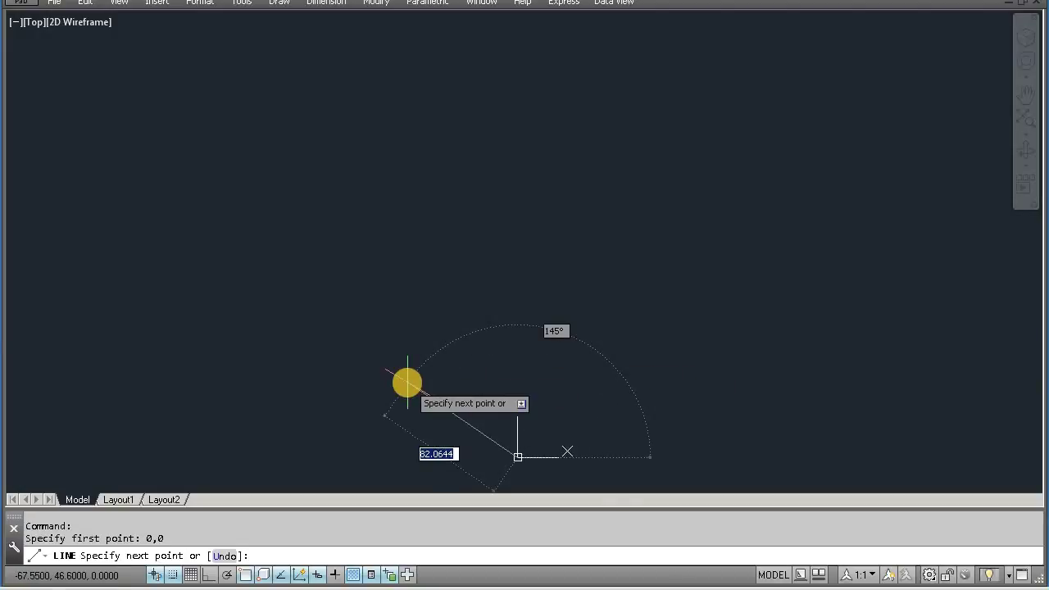
text(@5)
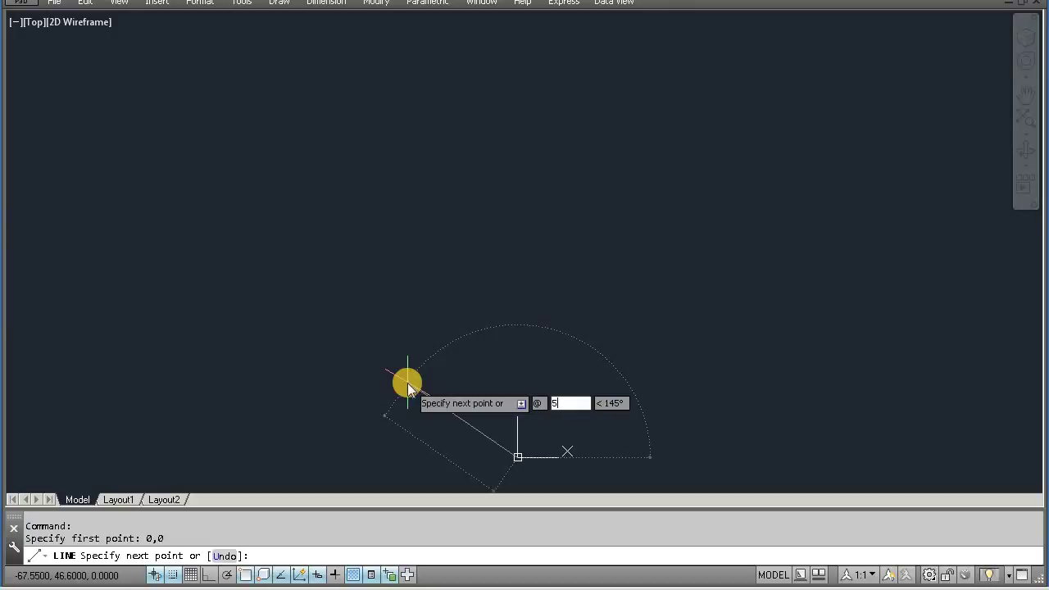
key(Tab)
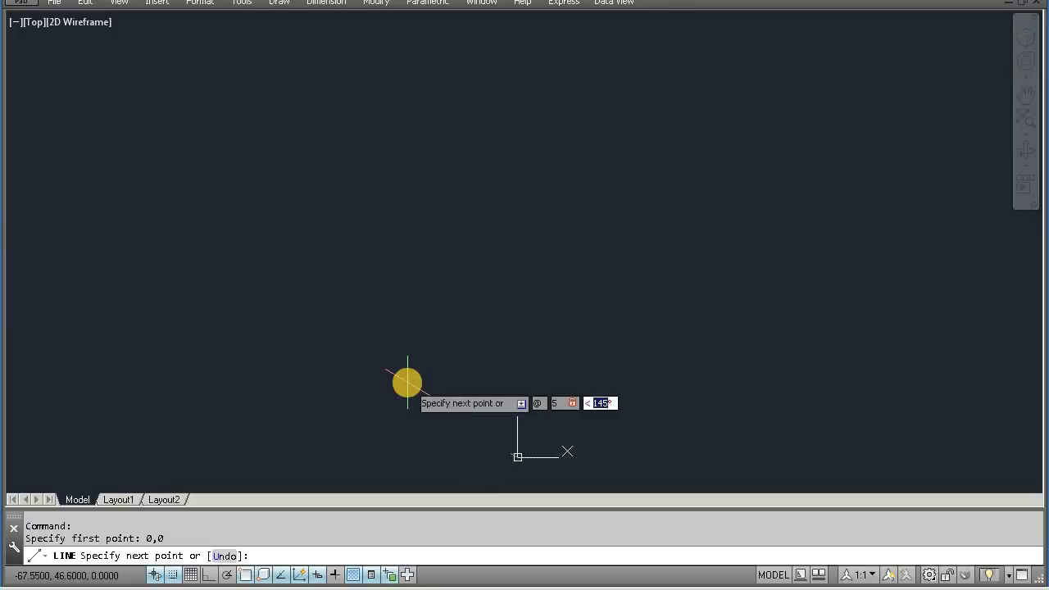
text(1)
text(50)
key(Return)
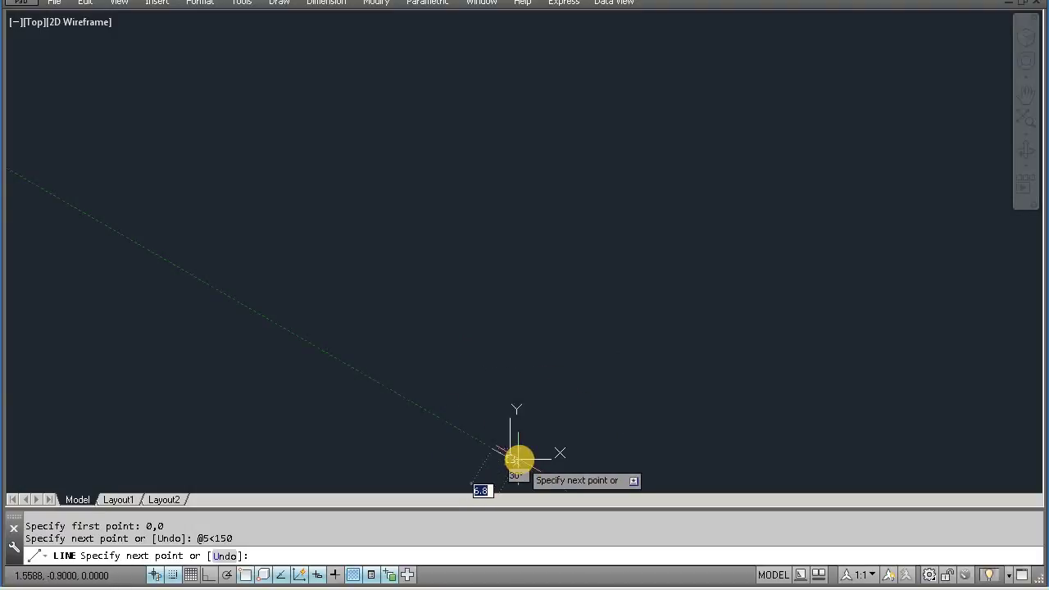
- Add a 2.5-unit edge at 90° and a 5-unit edge at 330°, then close the shape
scroll(512, 463, up, 3)
scroll(516, 426, up, 2)
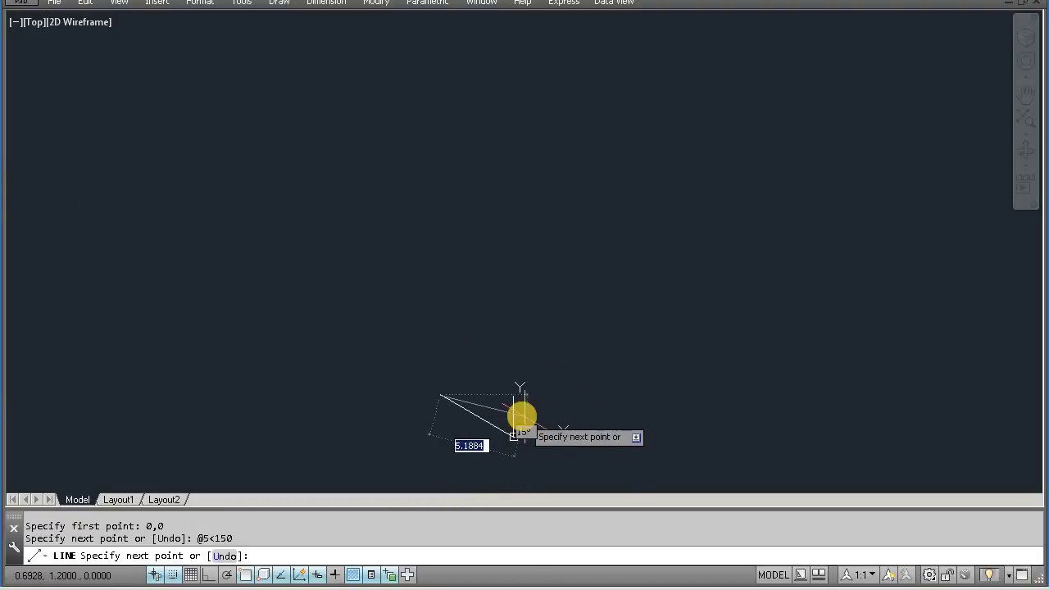
scroll(520, 416, up, 4)
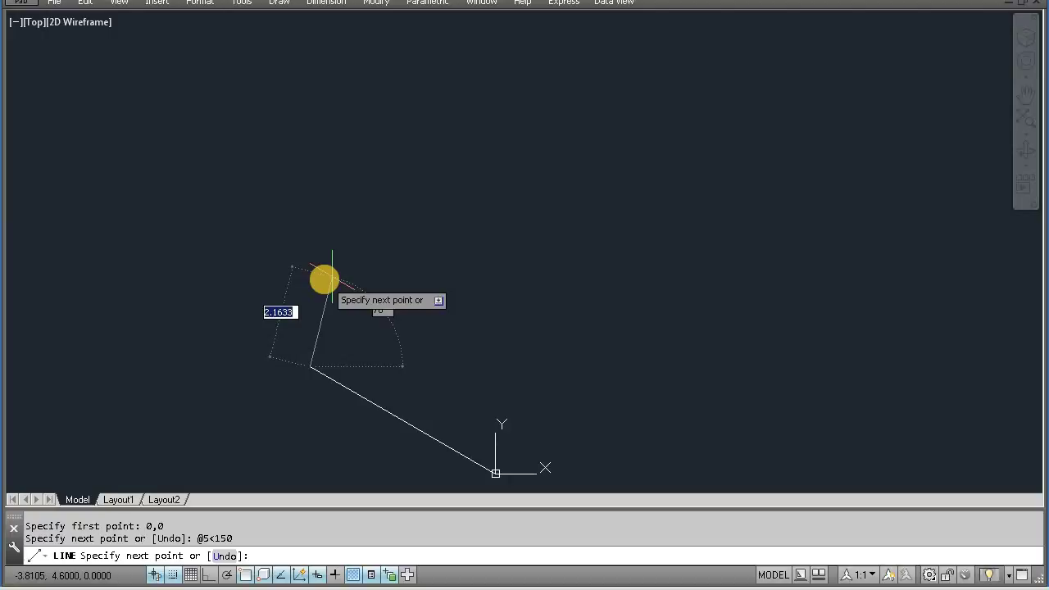
text(@)
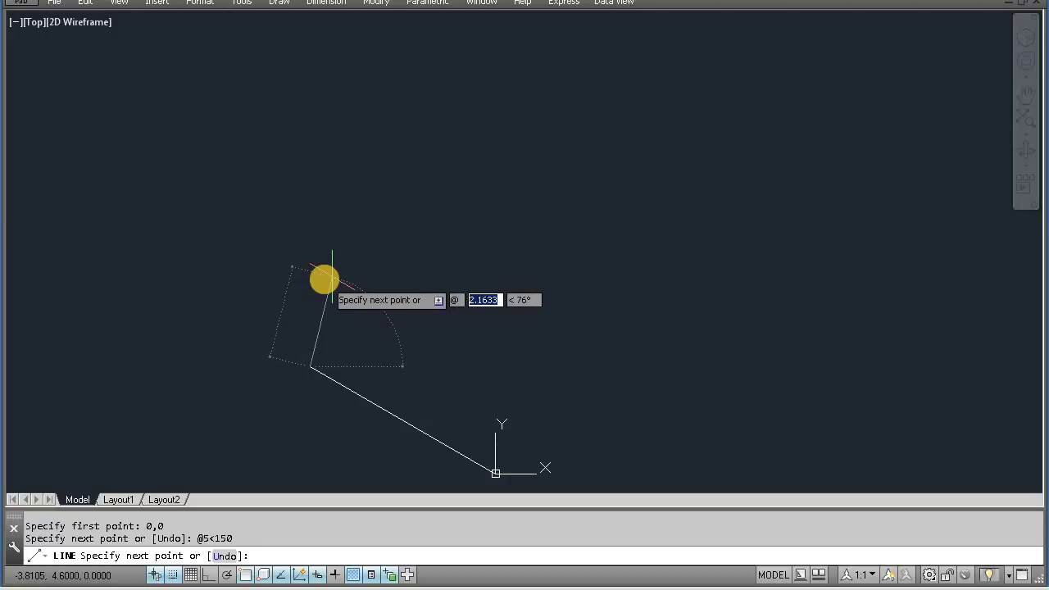
text(2.5)
key(Tab)
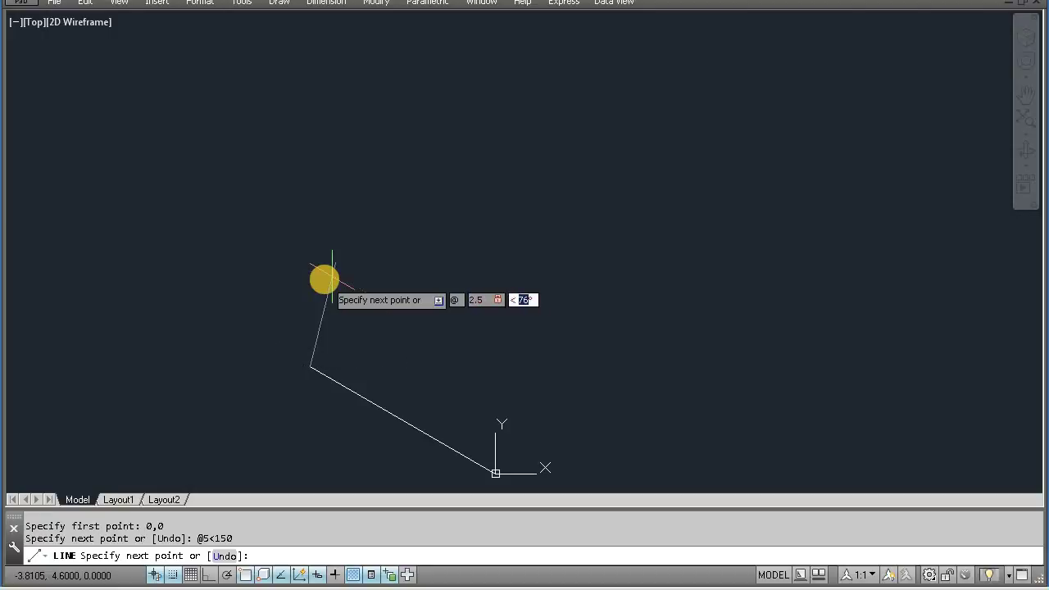
text(90)
key(Return)
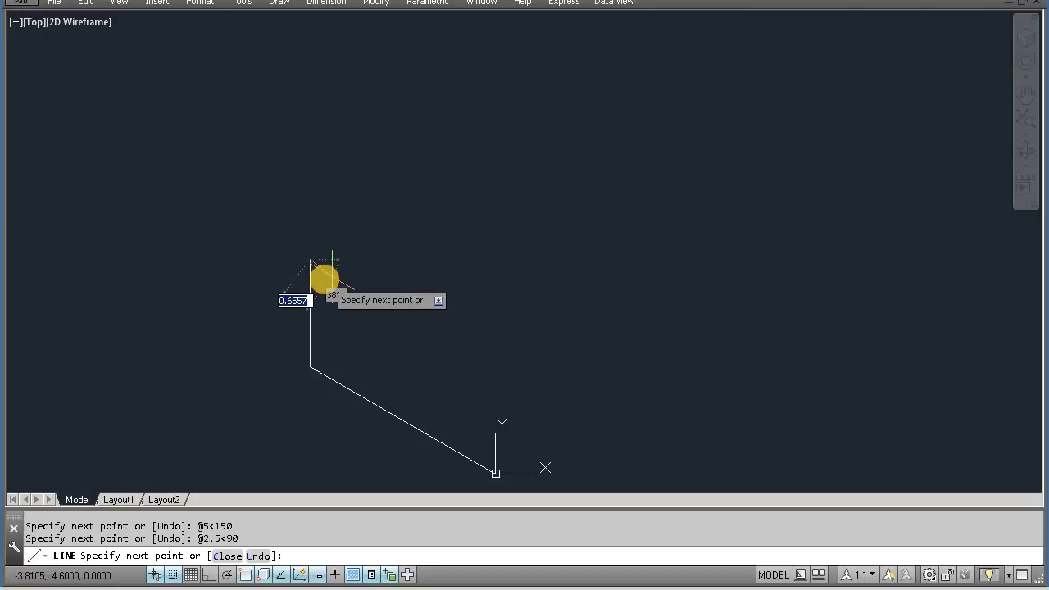
text(@)
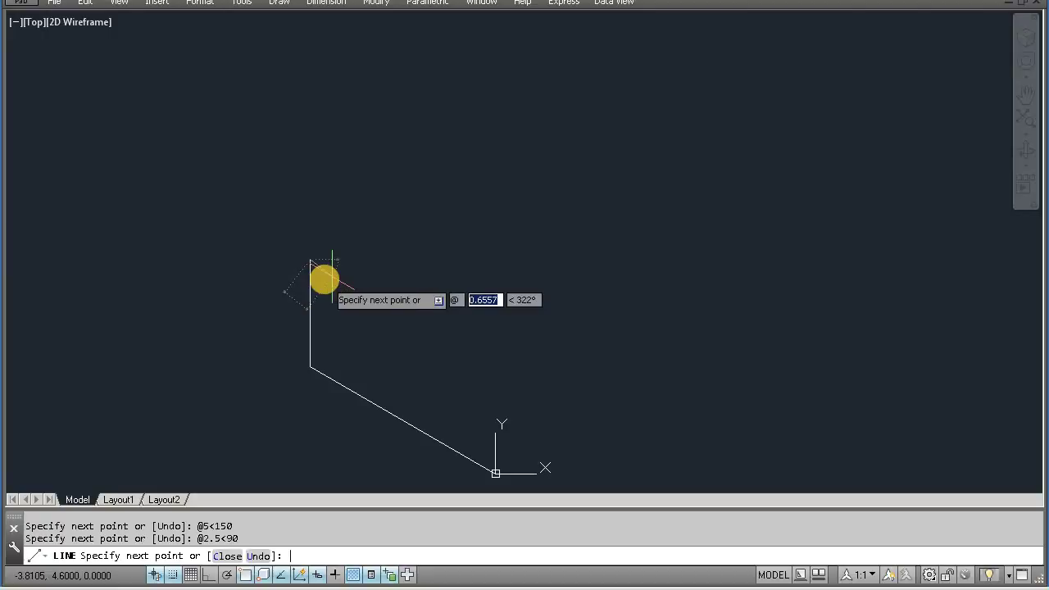
text(5)
key(Tab)
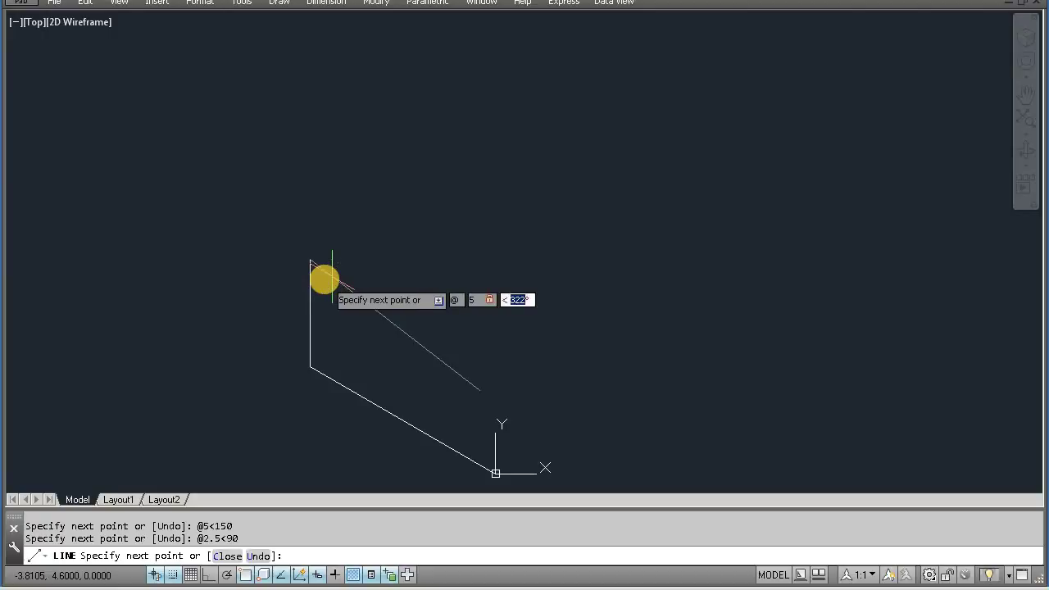
text(330)
key(Return)
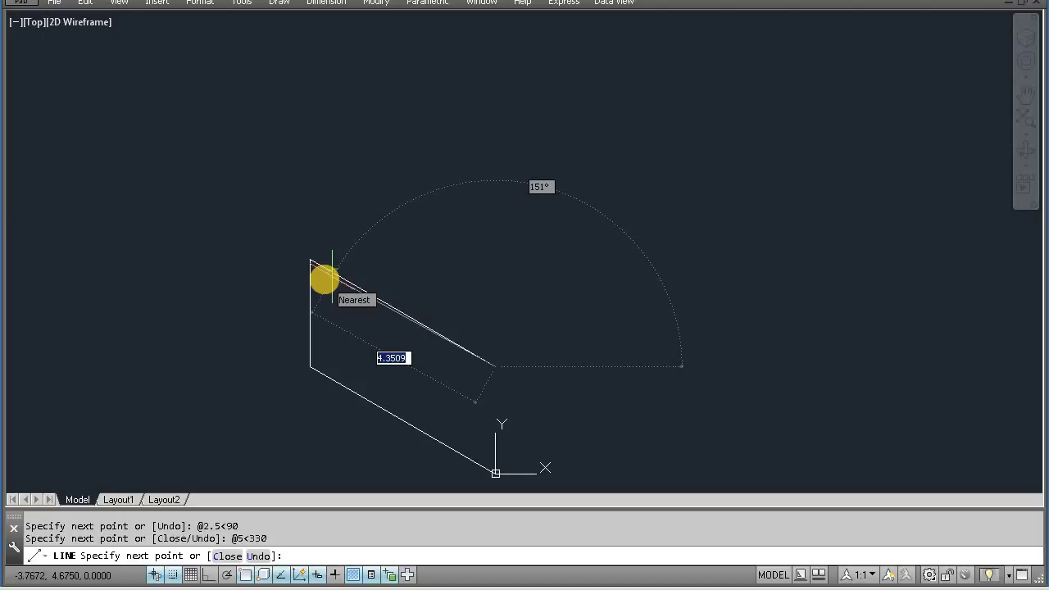
text(c)
key(Return)
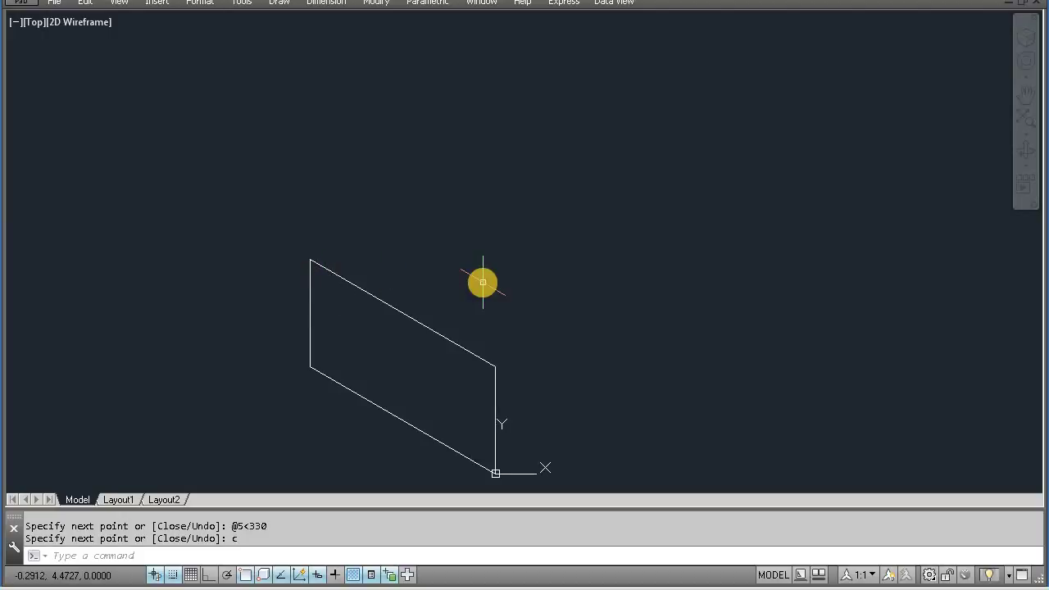
- Start a new line at 0,0 and draw a 2.5-unit edge at 30°
text(l)
key(Return)
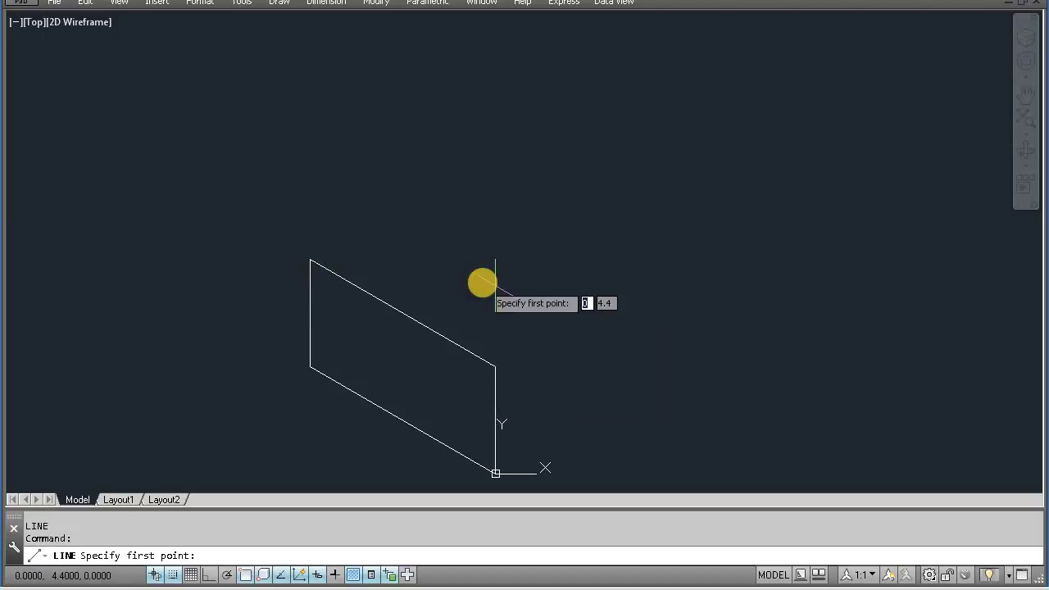
text(0,0)
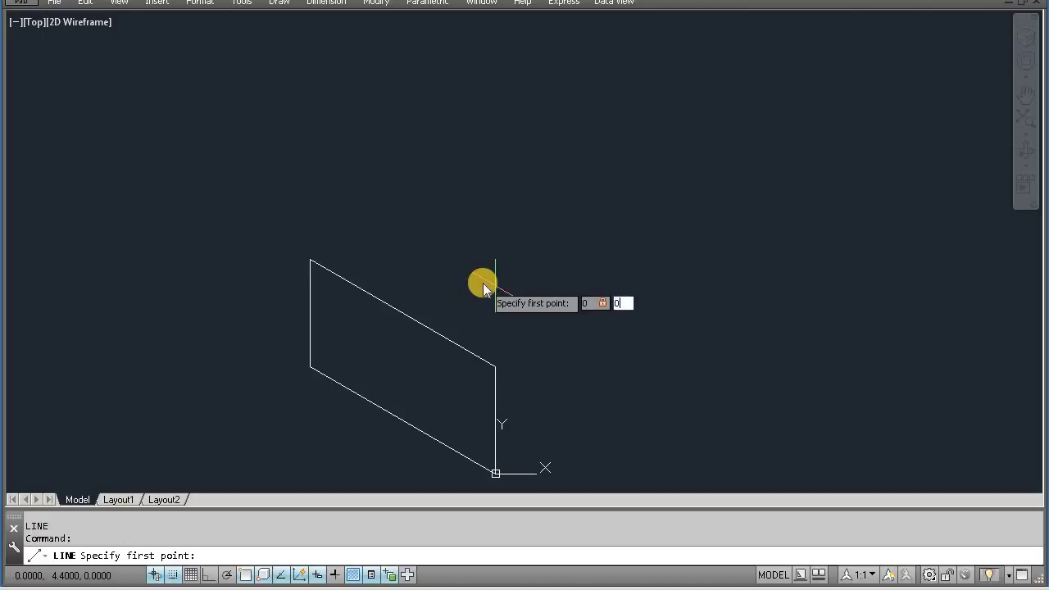
key(Return)
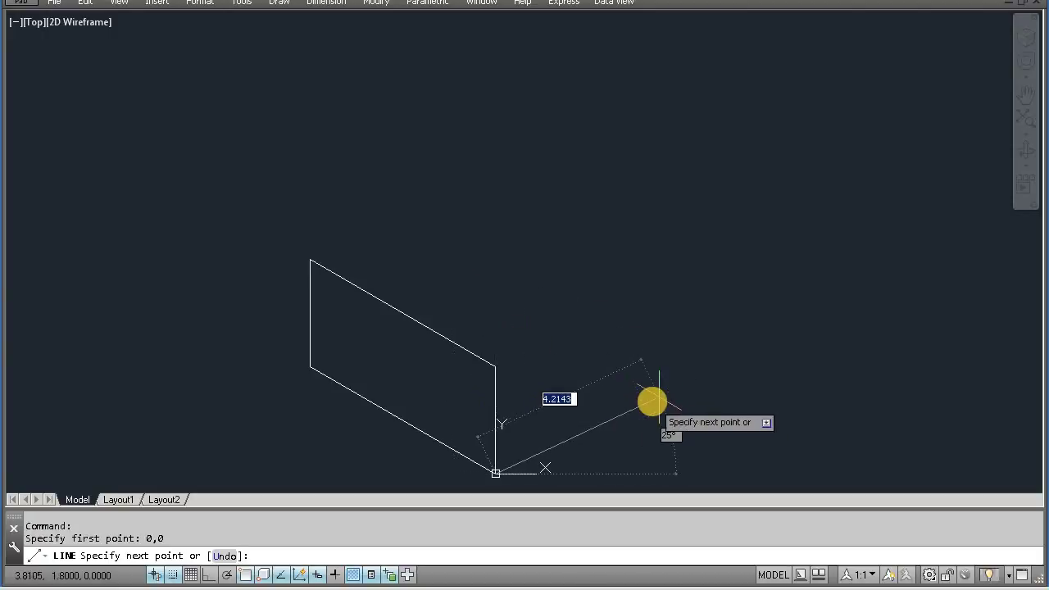
text(2.)
text(5)
key(Tab)
text(30)
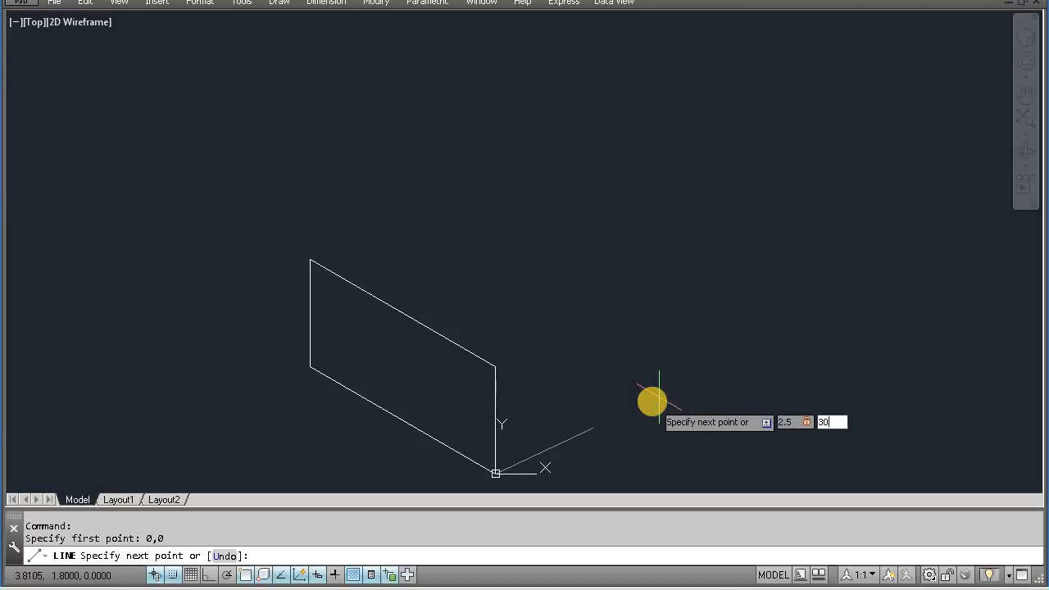
key(Return)
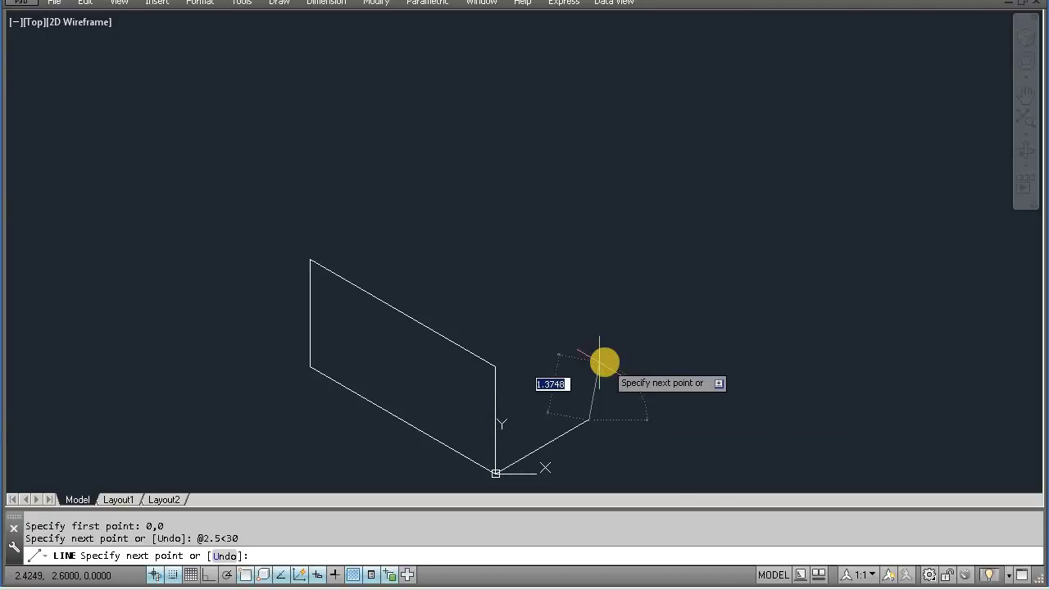
- Add a 2.5-unit vertical edge and a 2.5-unit edge at 210° to close the right face
text(2.5)
key(Tab)
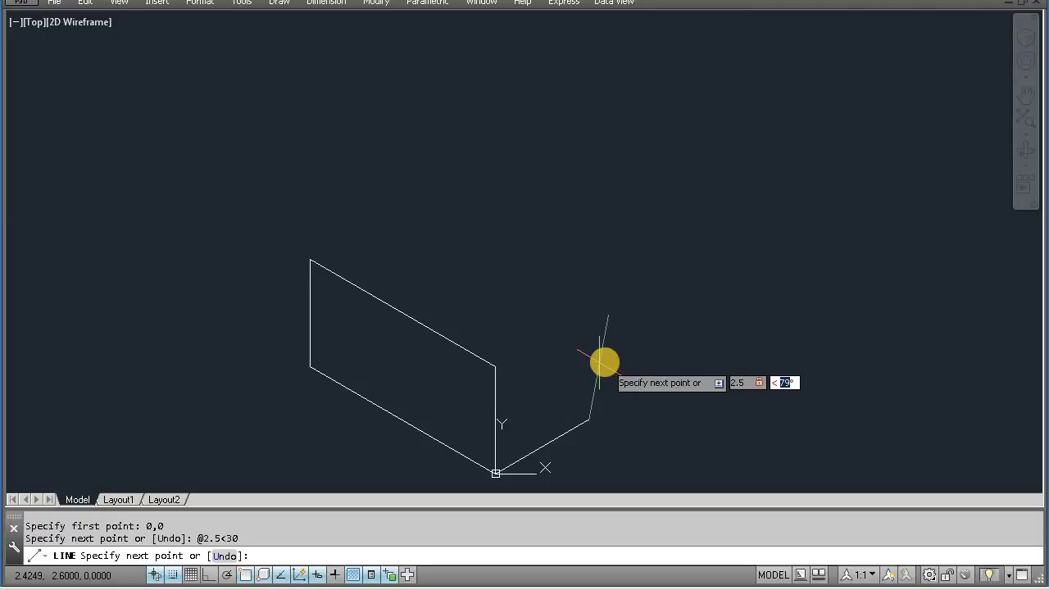
text(90)
key(Return)
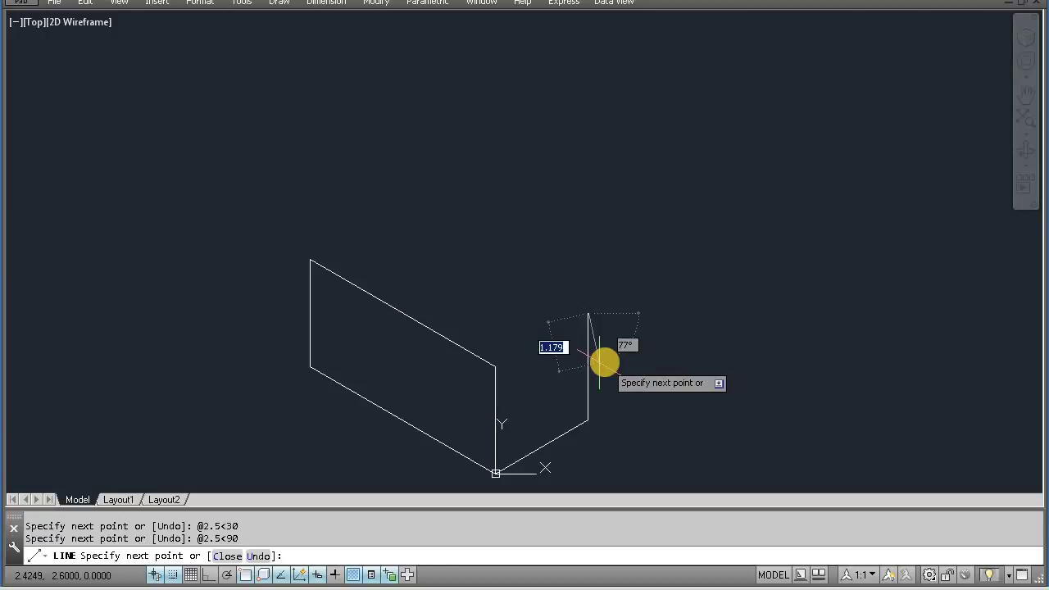
text(@)
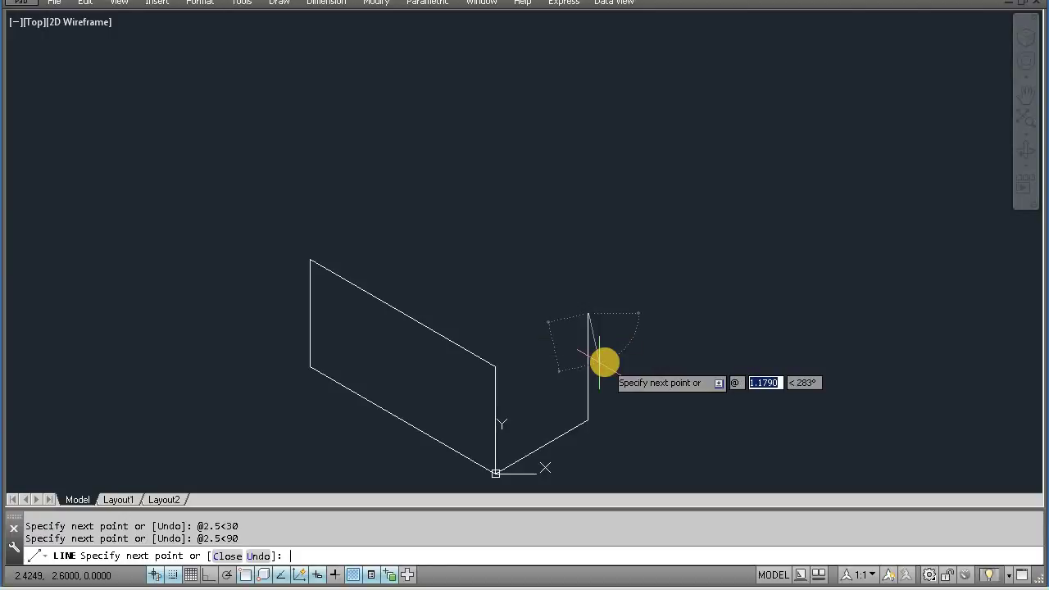
text(2)
text(.5)
key(Tab)
text(2)
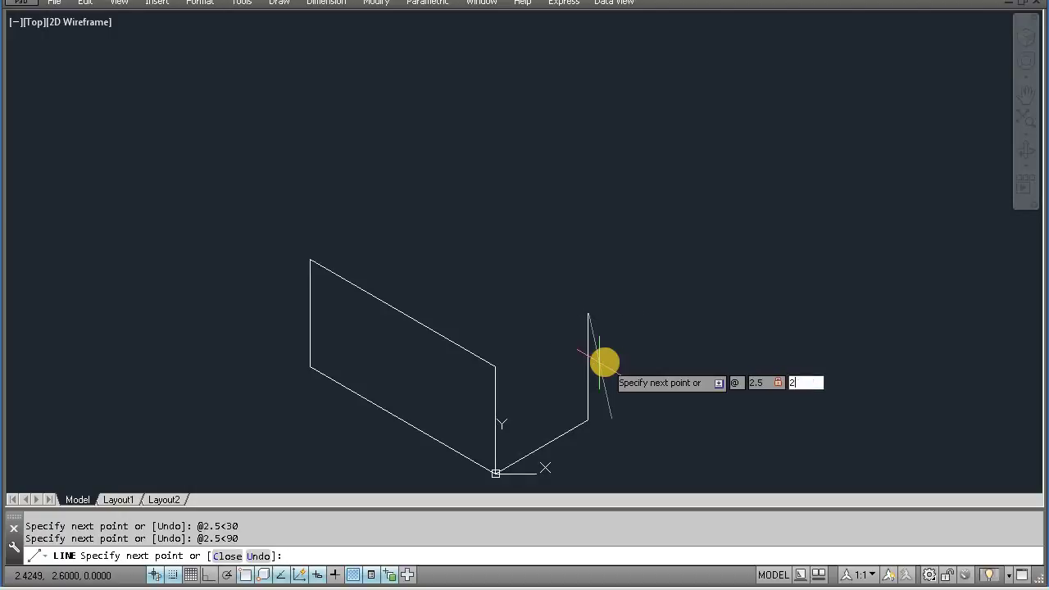
text(10)
key(Return)
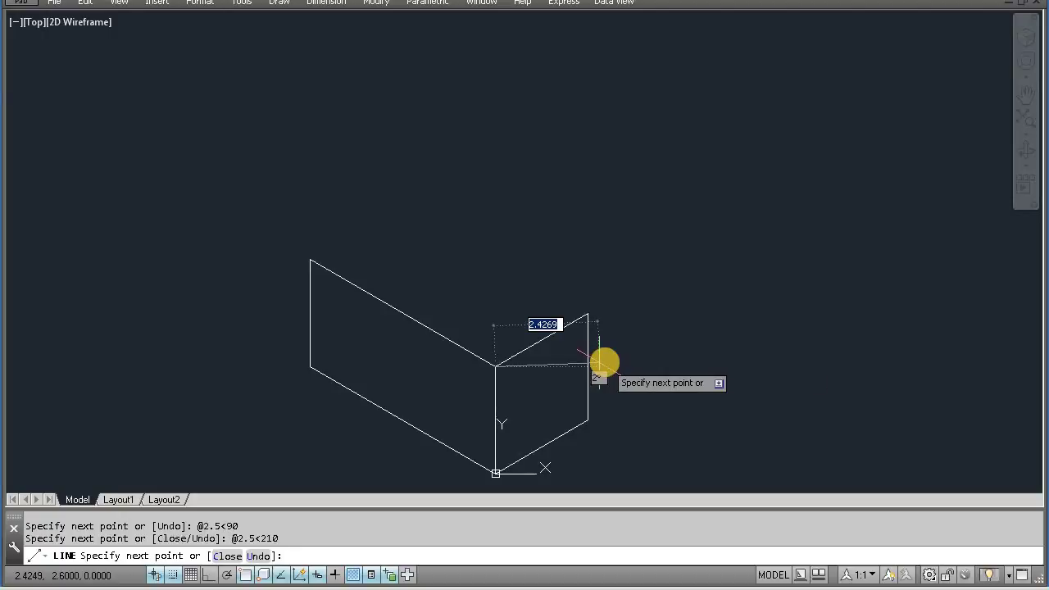
key(Return)
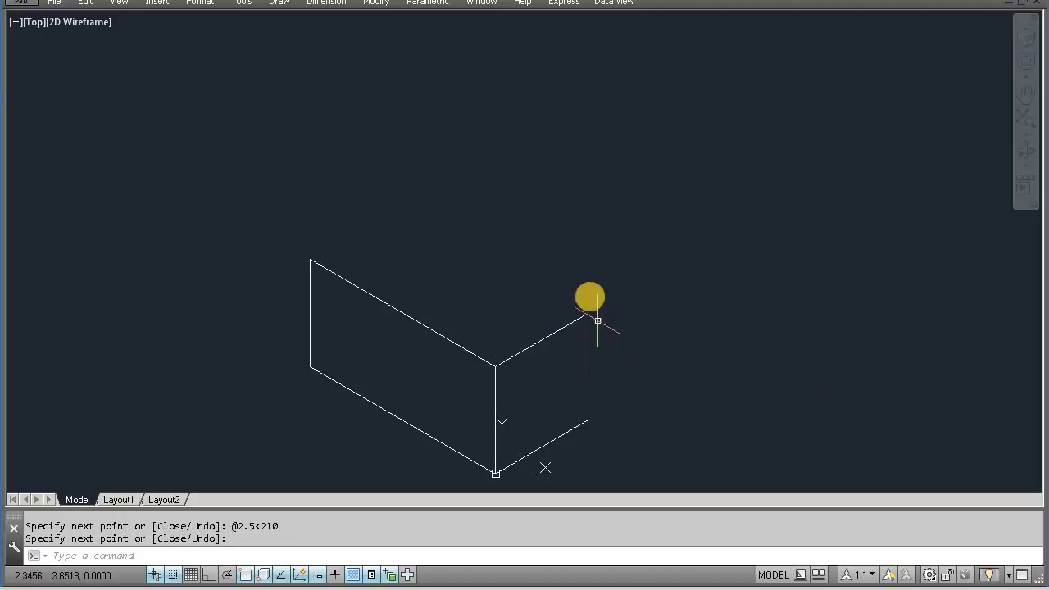
- Draw the 5-unit top edge at 150° from the right face's top corner to the left face's top corner
key(Return)
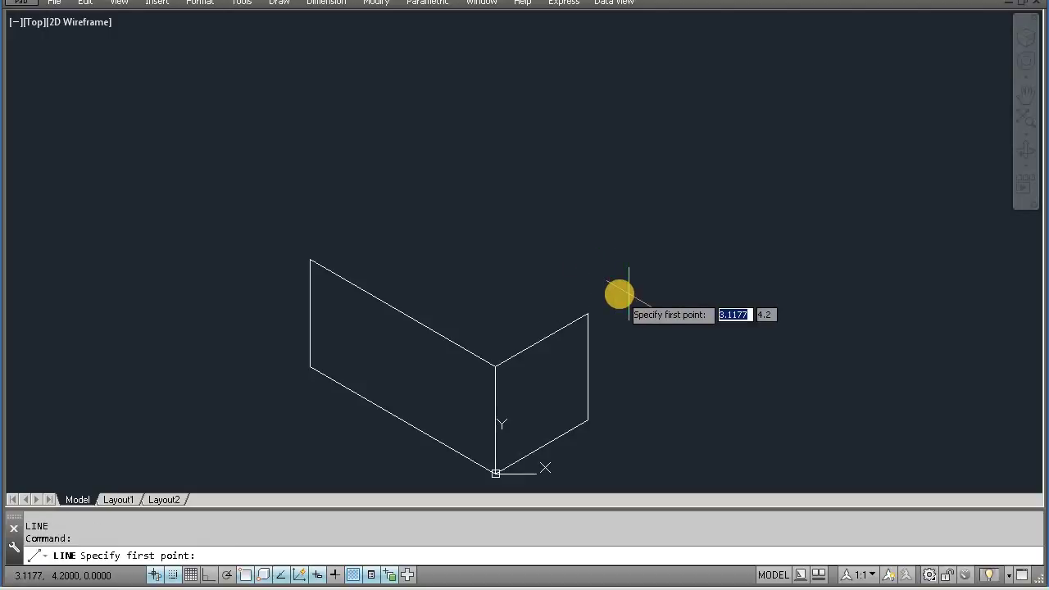
text(end)
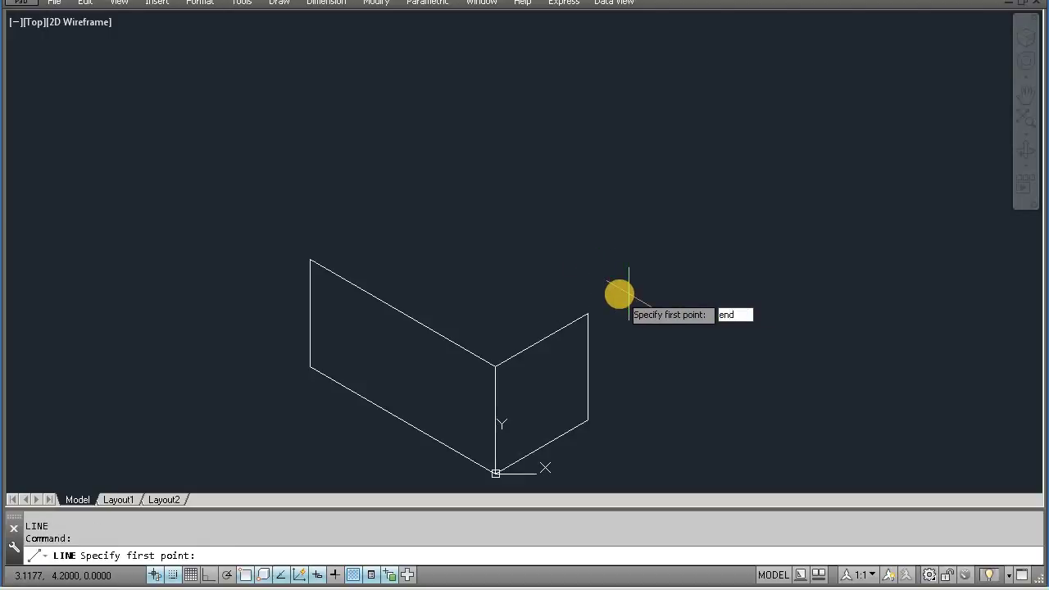
key(Return)
click(588, 313)
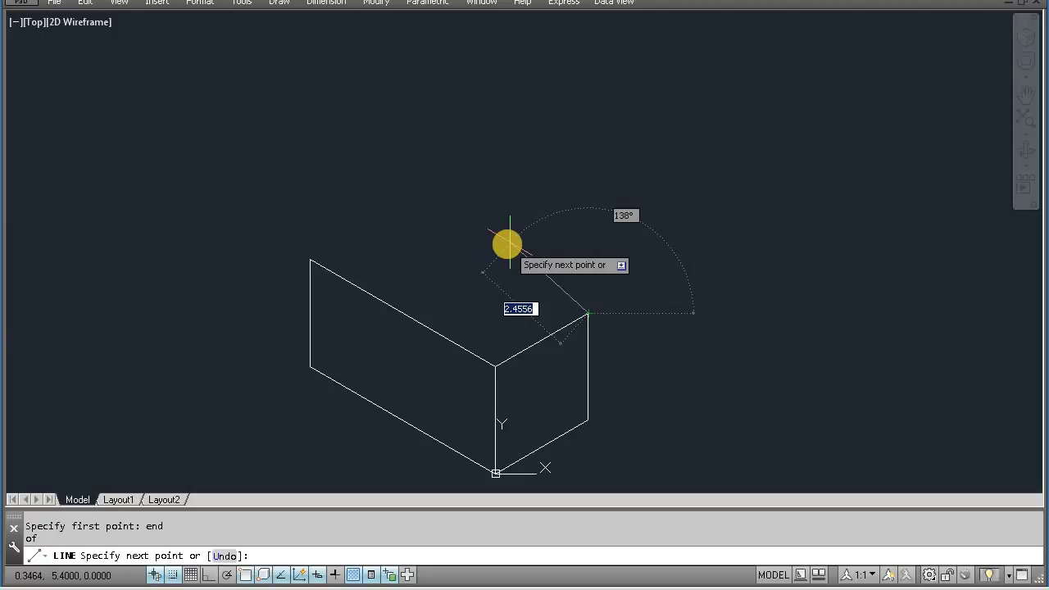
text(5)
key(Tab)
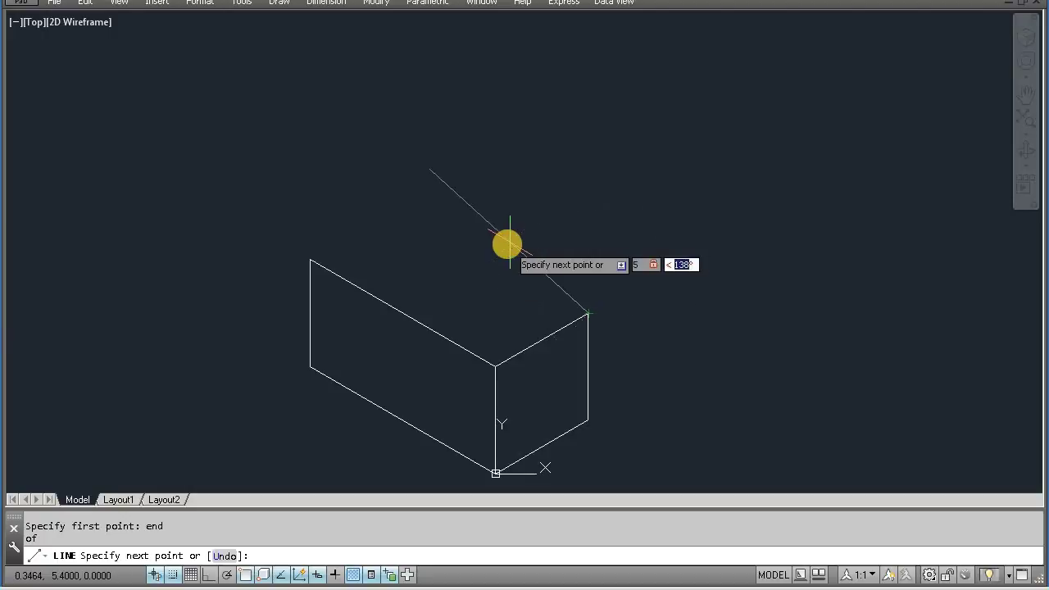
text(1)
text(50)
key(Return)
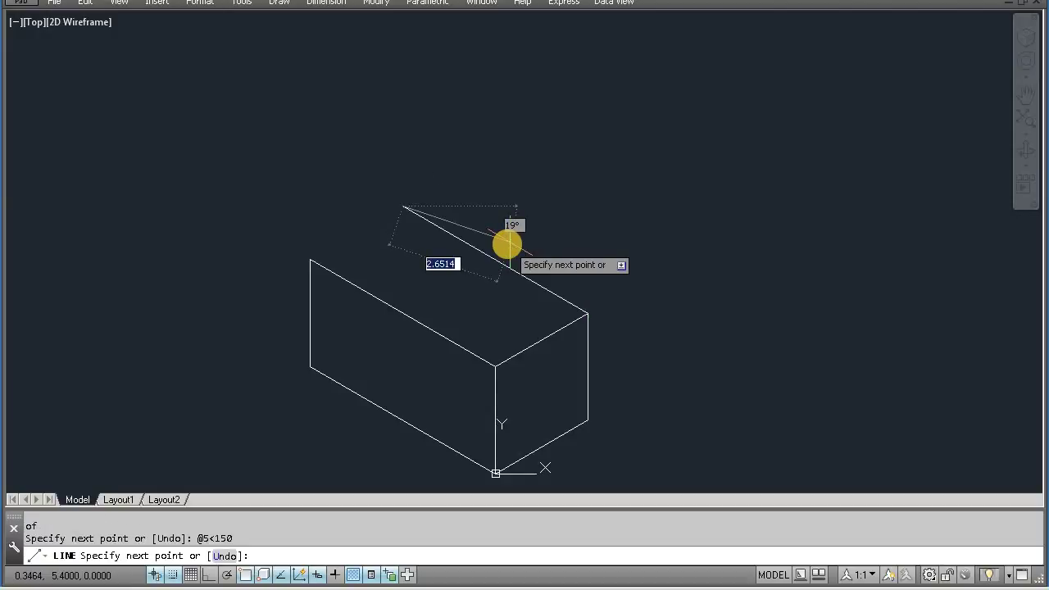
text(end)
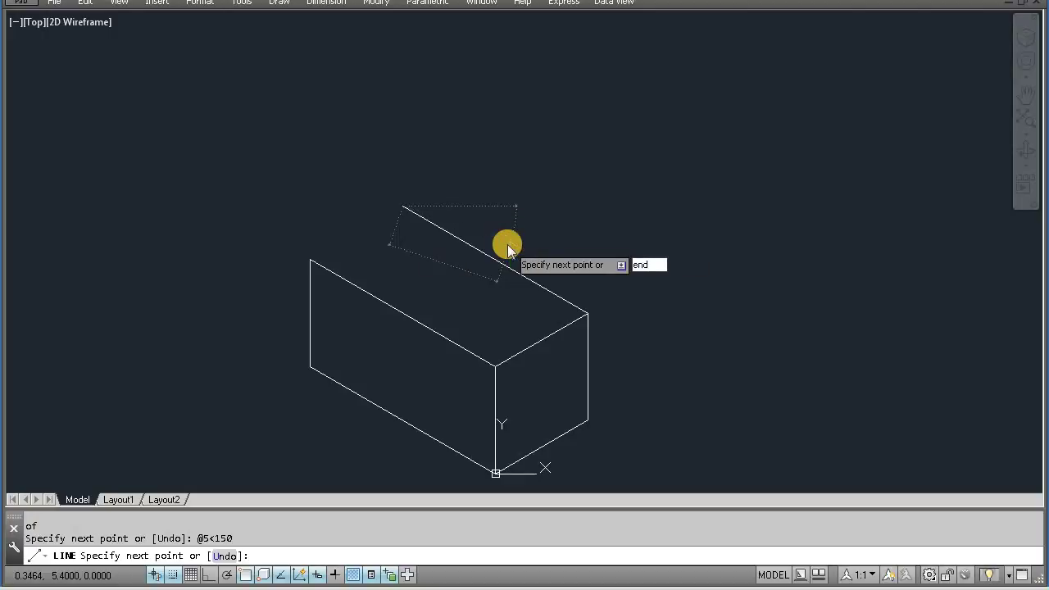
key(Return)
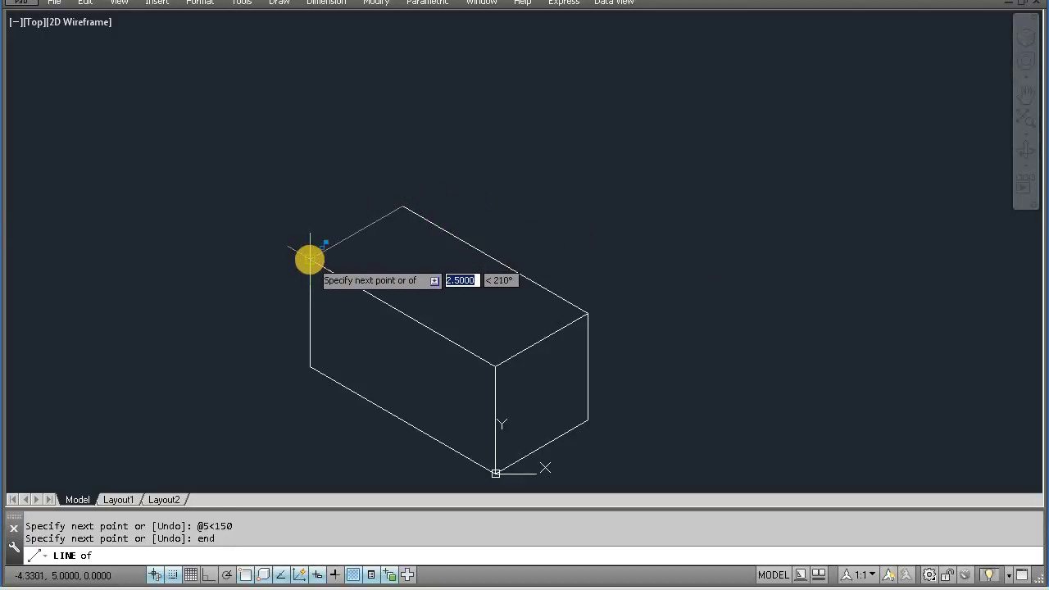
click(309, 260)
text(1.2)
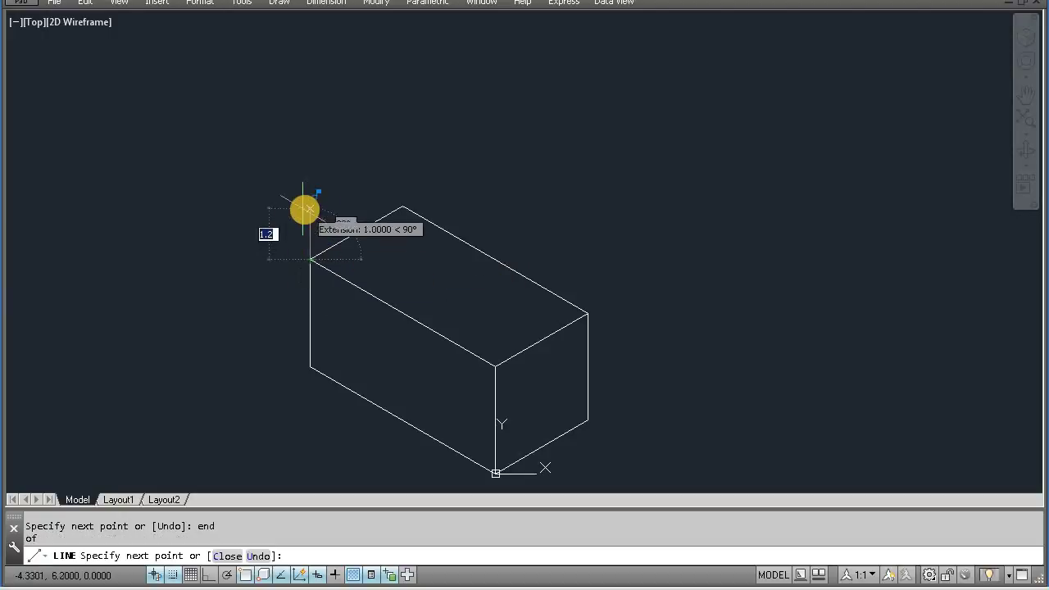
key(Return)
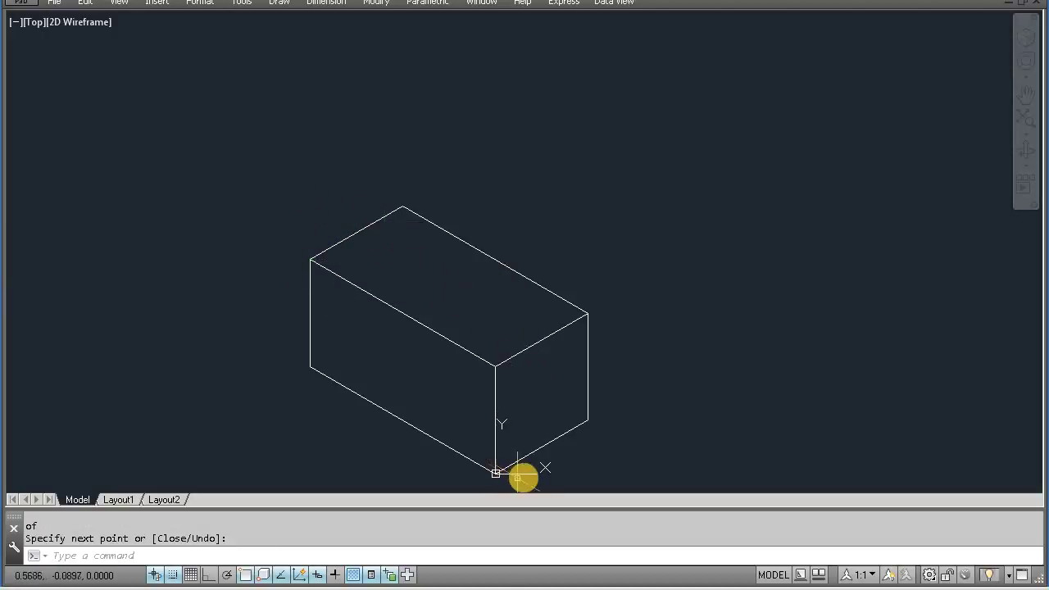
scroll(522, 477, up, 2)
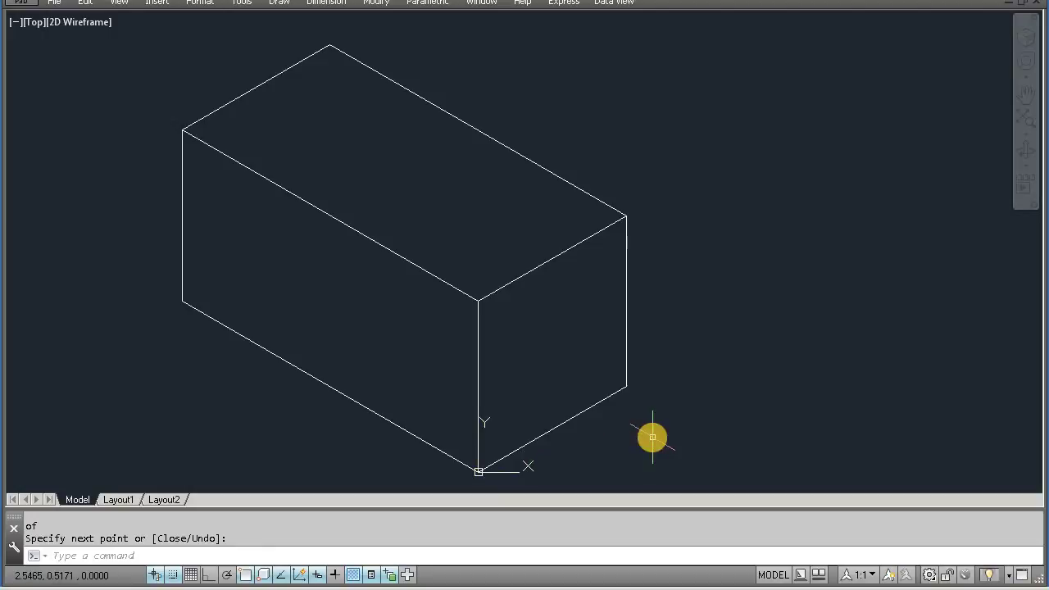
text(el)
key(Return)
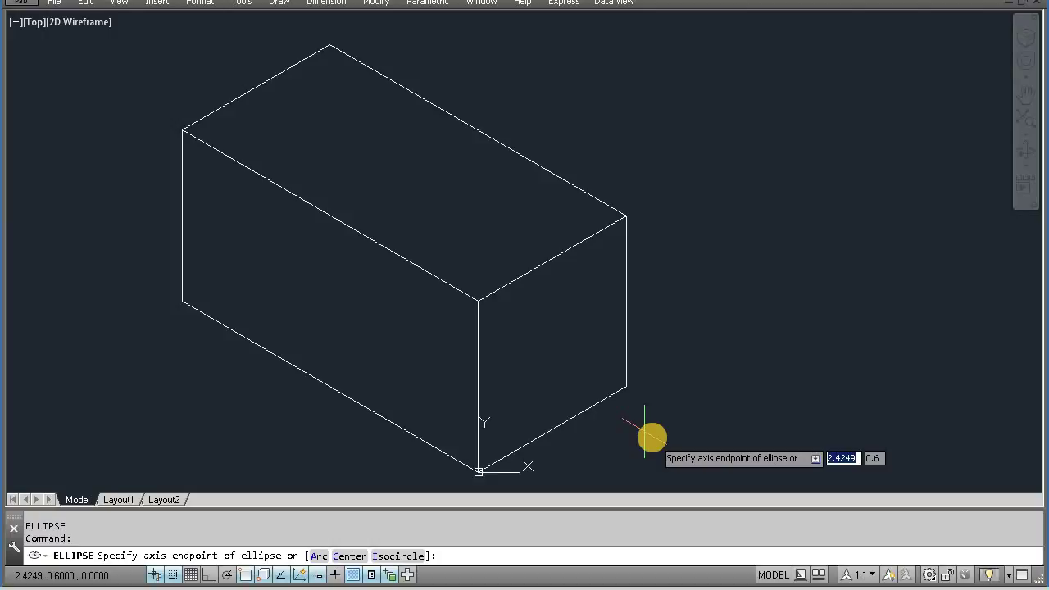
- Place a 0.75-radius isocircle in the right isoplane at the midpoint of the right face's bottom edge
text(i)
key(Return)
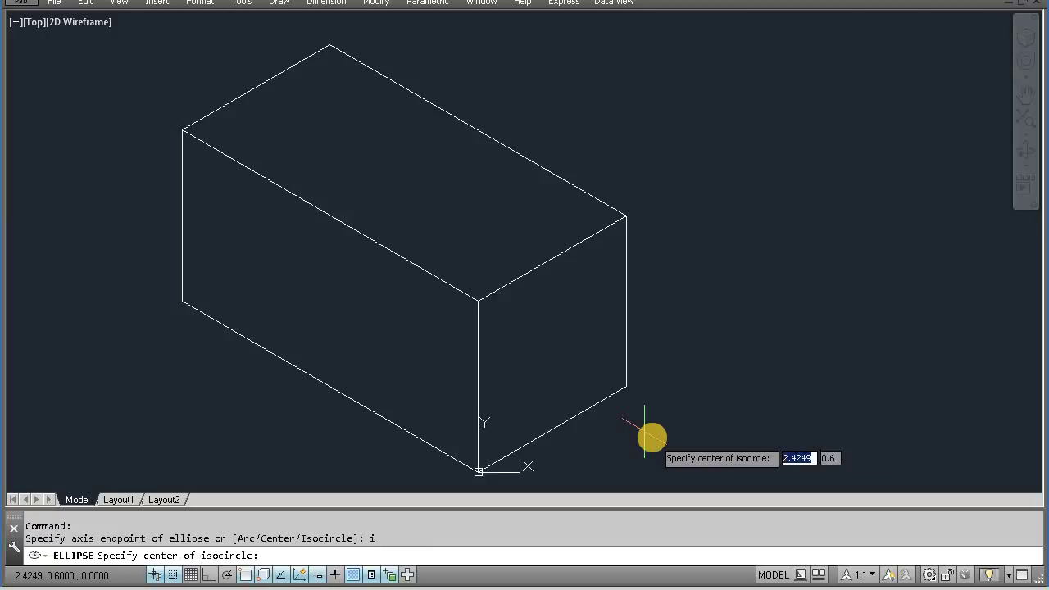
text(mi)
text(d)
key(Return)
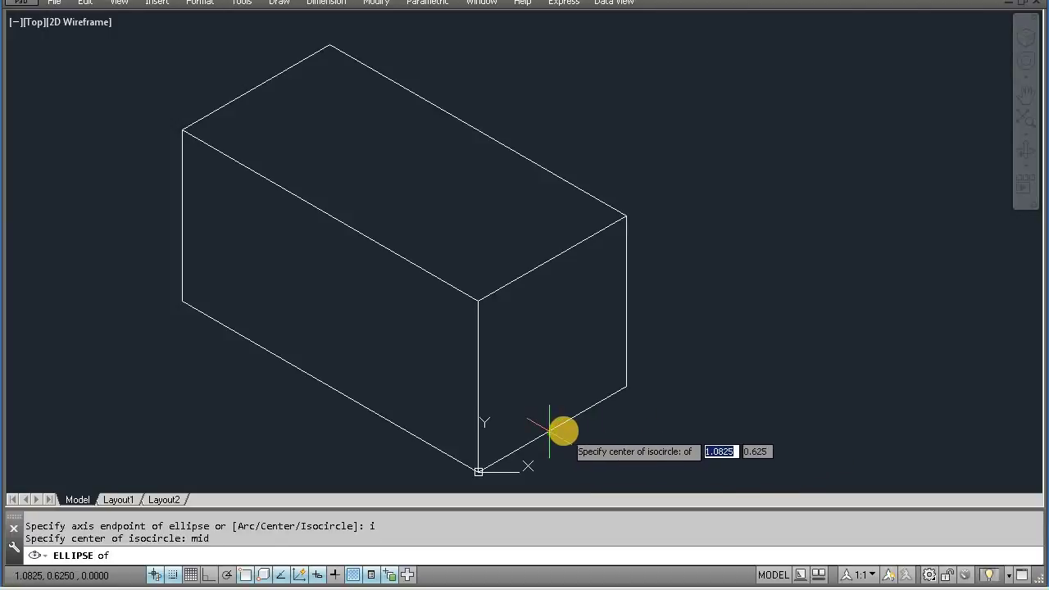
click(550, 430)
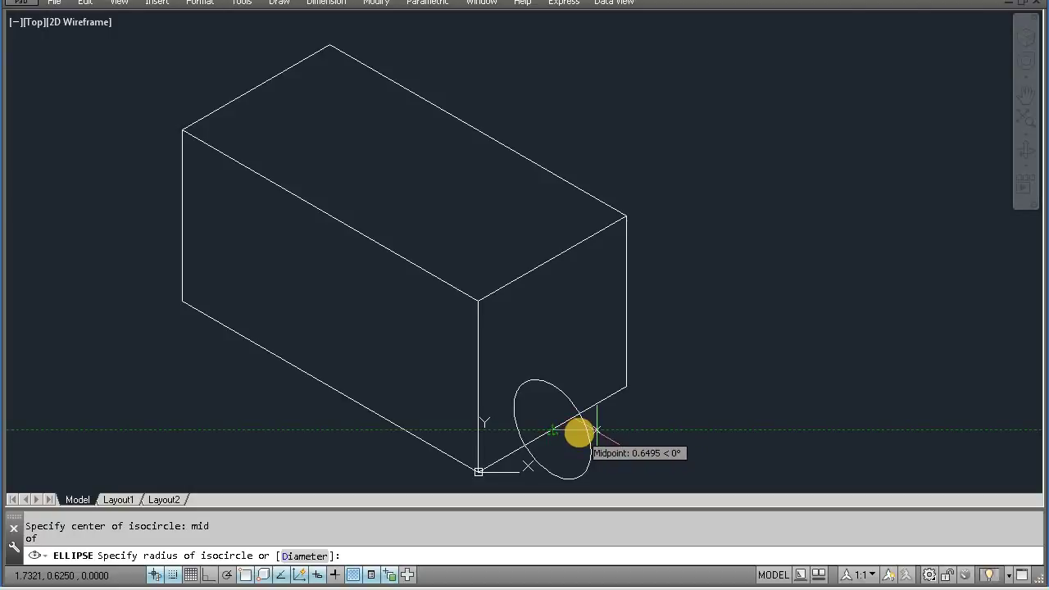
key(F5)
key(F5)
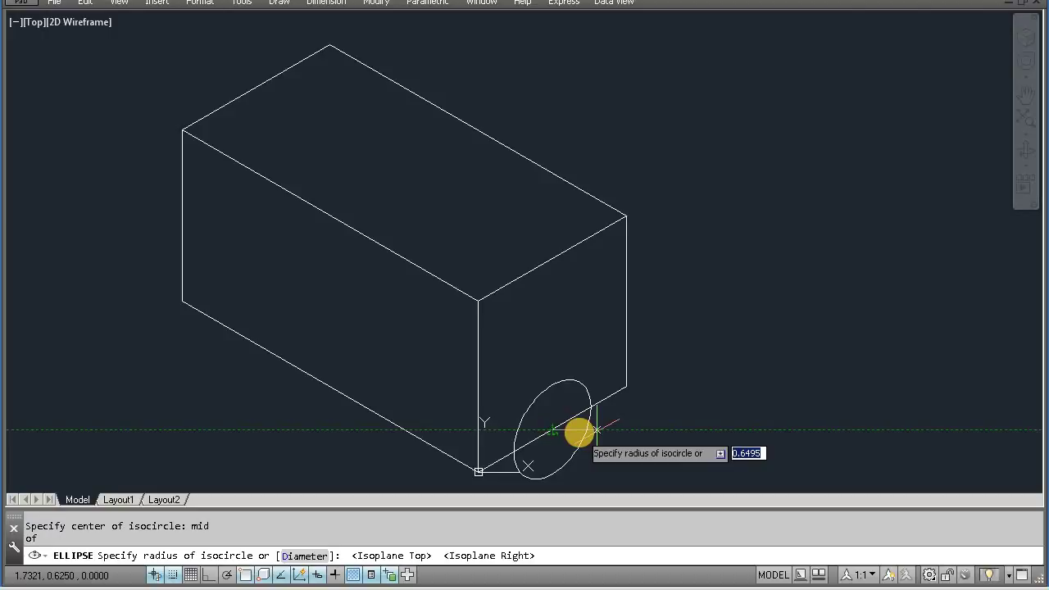
text(.)
text(5)
key(Return)
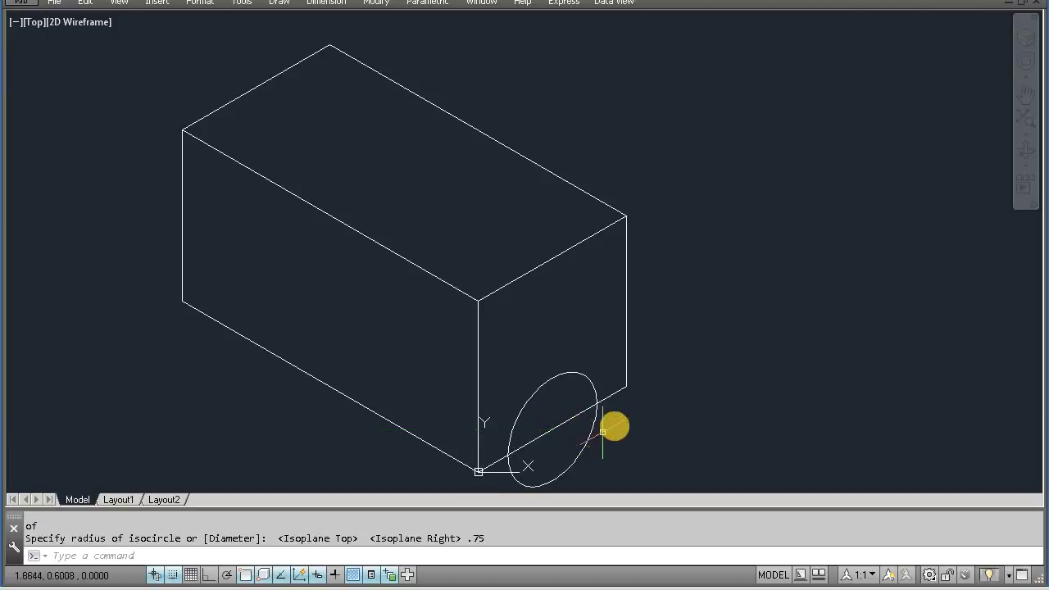
text(l)
key(Return)
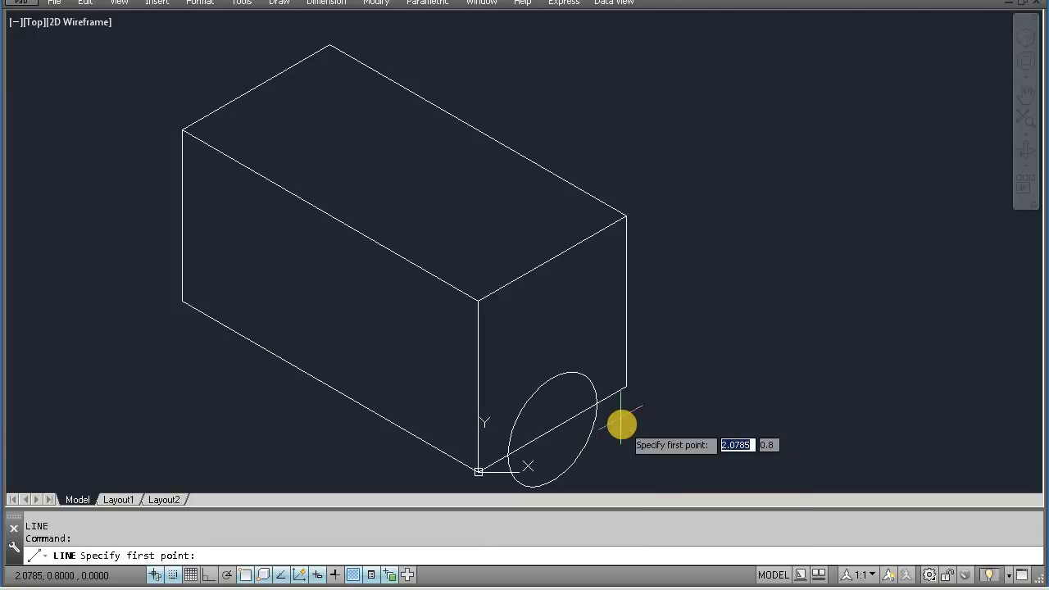
- Draw a 2-unit line at 150° from the isocircle's top point
click(577, 400)
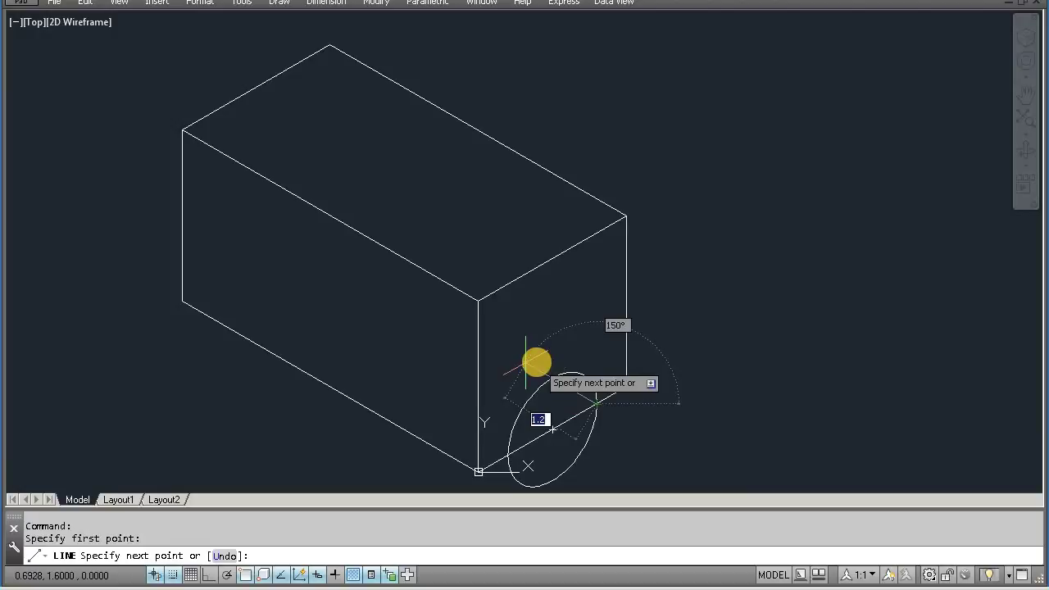
key(Tab)
text(<)
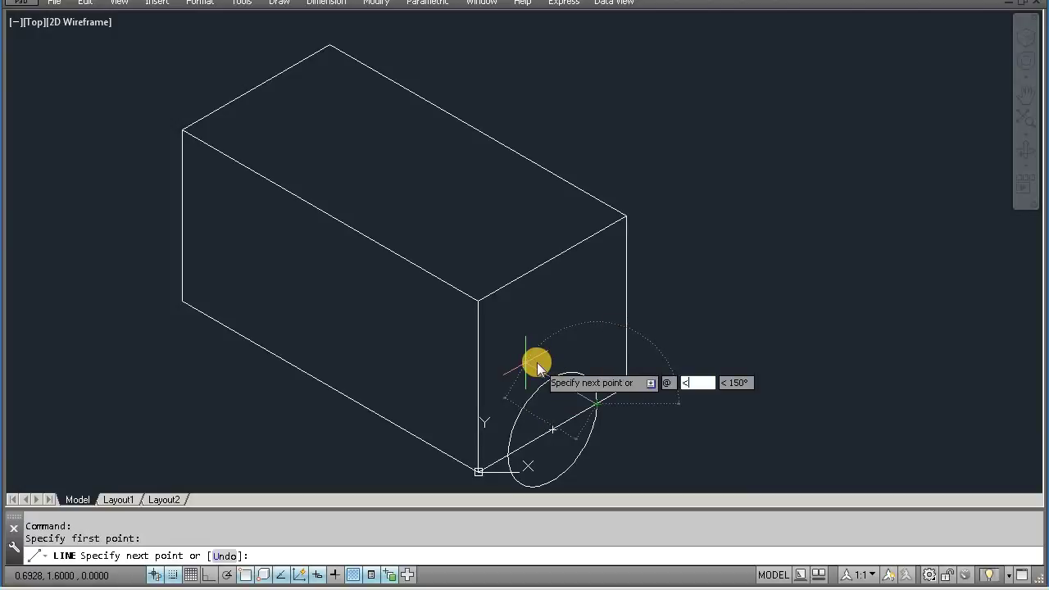
text(15)
text(0)
key(BackSpace)
key(BackSpace)
key(BackSpace)
key(BackSpace)
text(5)
key(Tab)
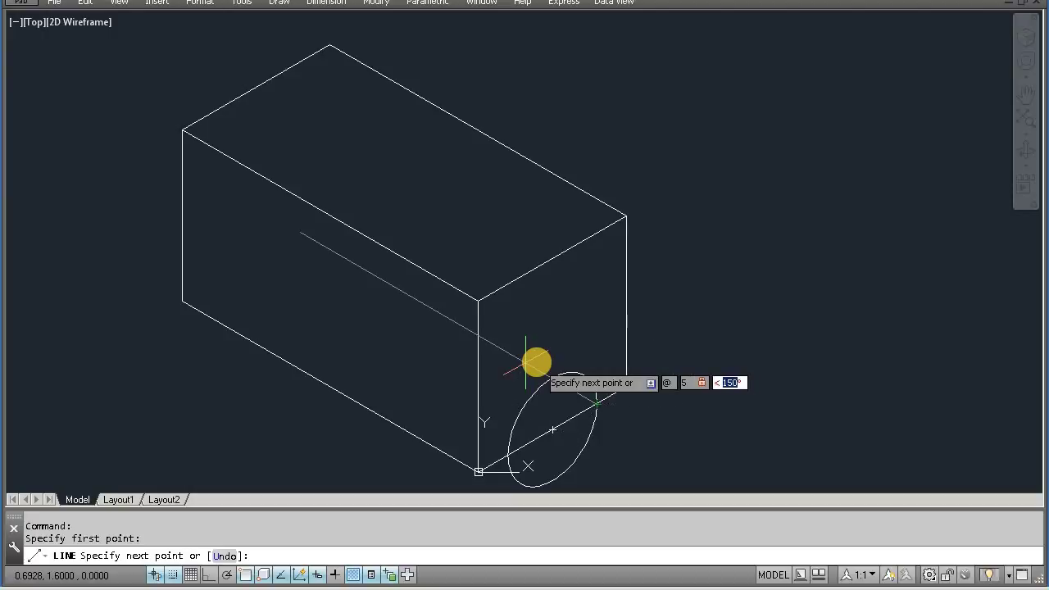
key(Return)
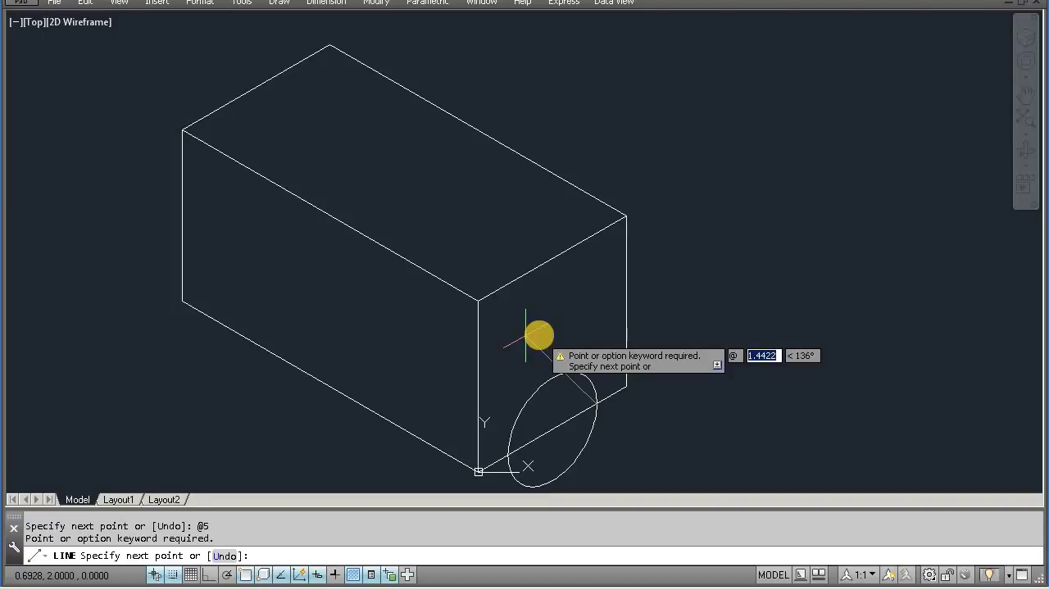
text(2)
key(Tab)
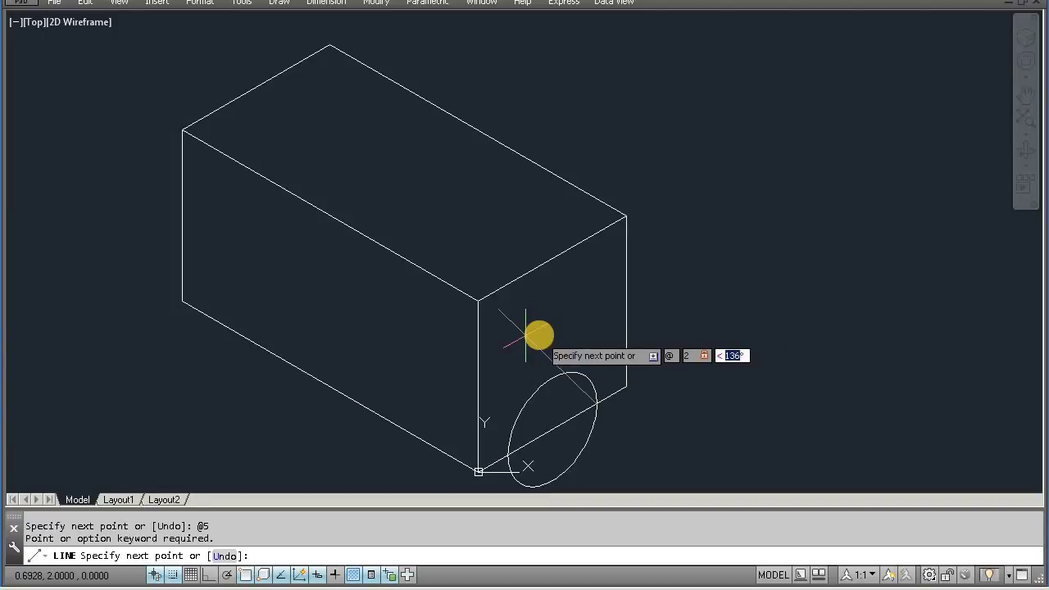
text(150)
key(Return)
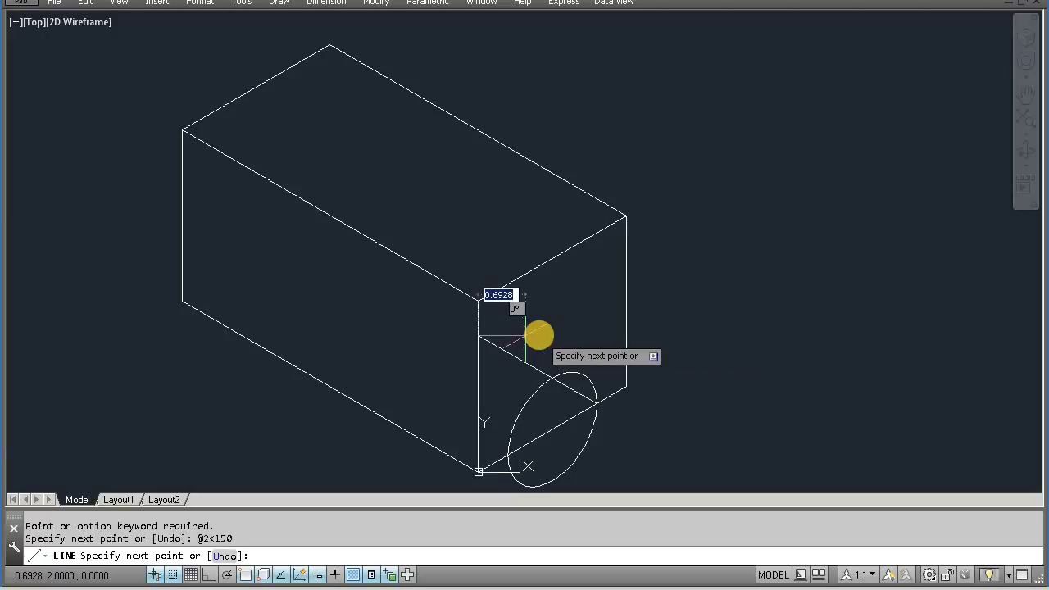
key(Return)
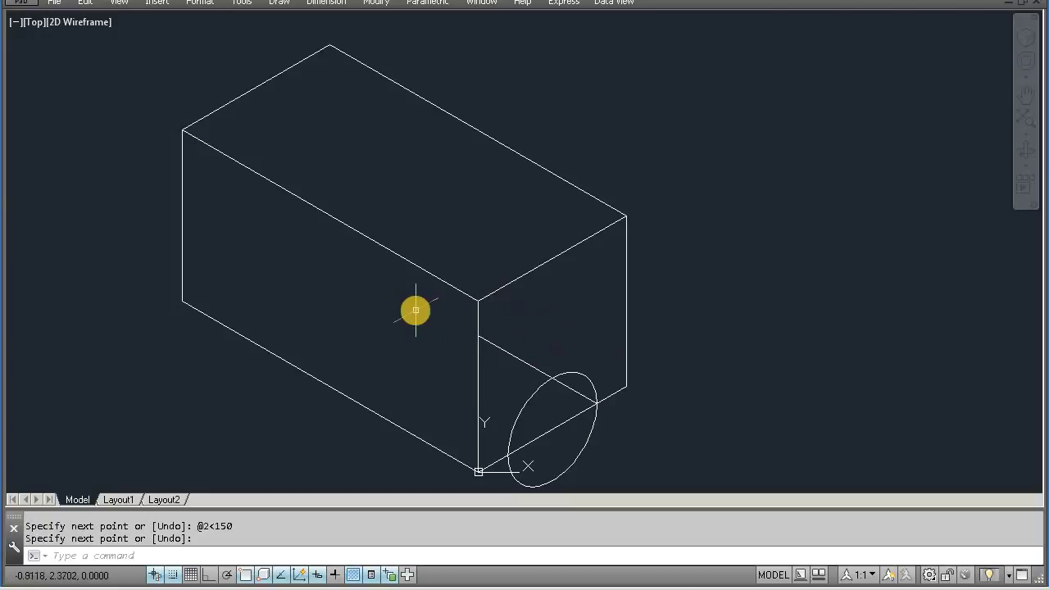
text(El)
key(Return)
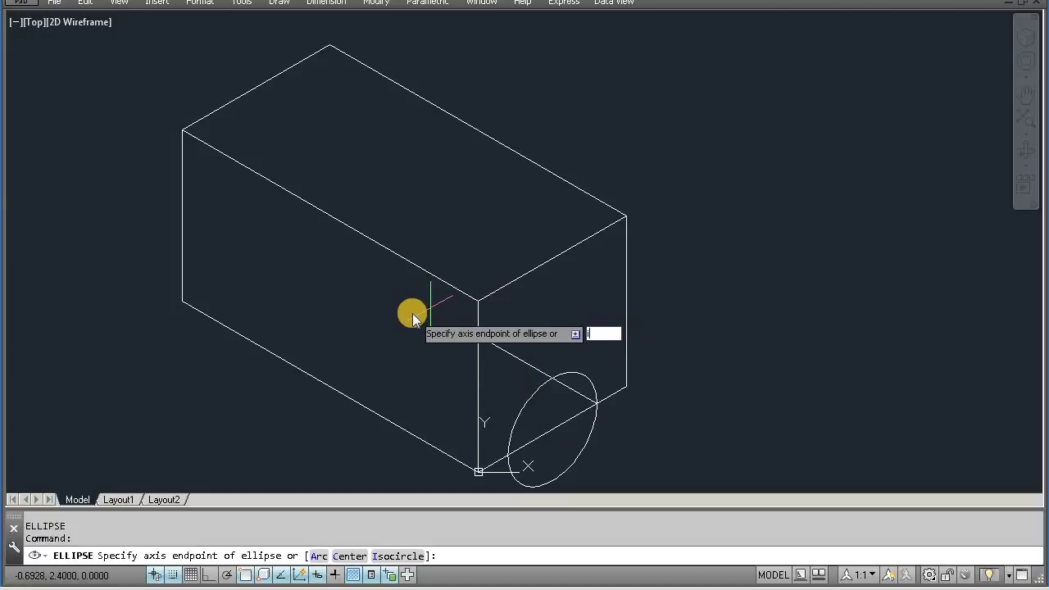
- Draw a radius-1 isocircle in the left isoplane centred on the edge midpoint
text(i)
key(Return)
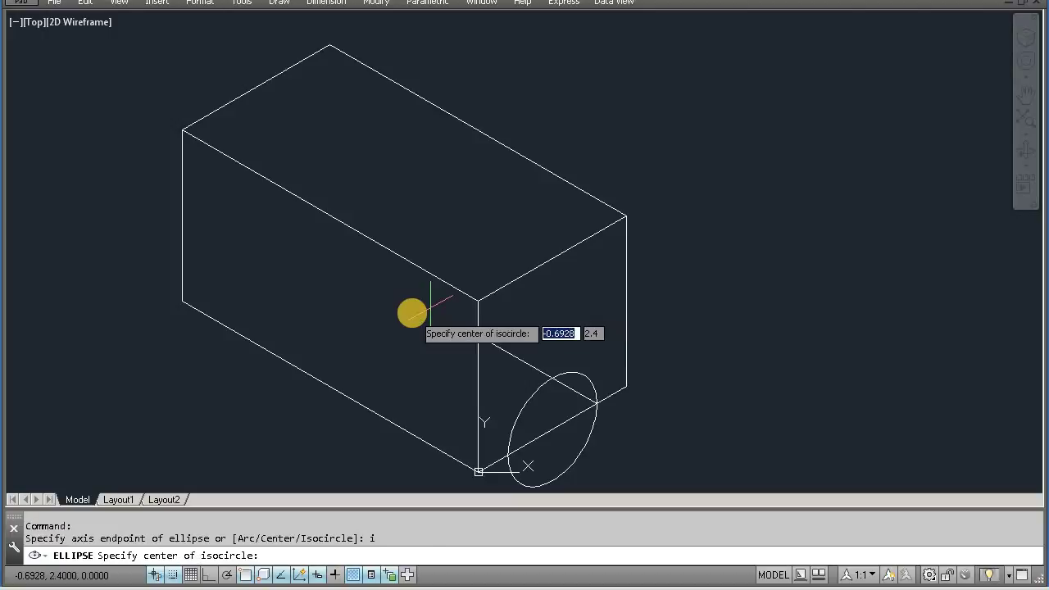
text(mid)
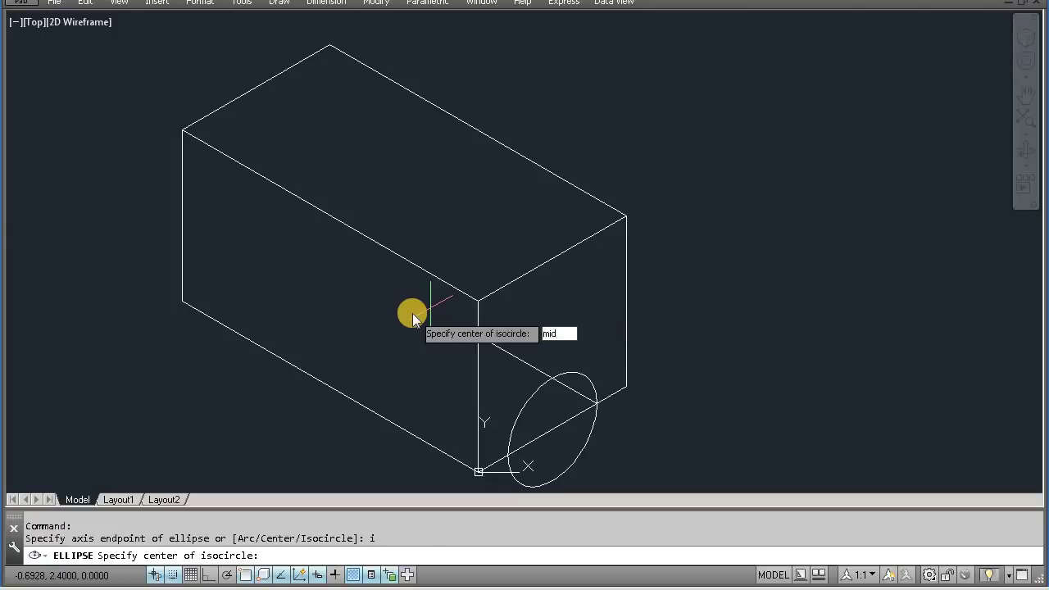
key(Return)
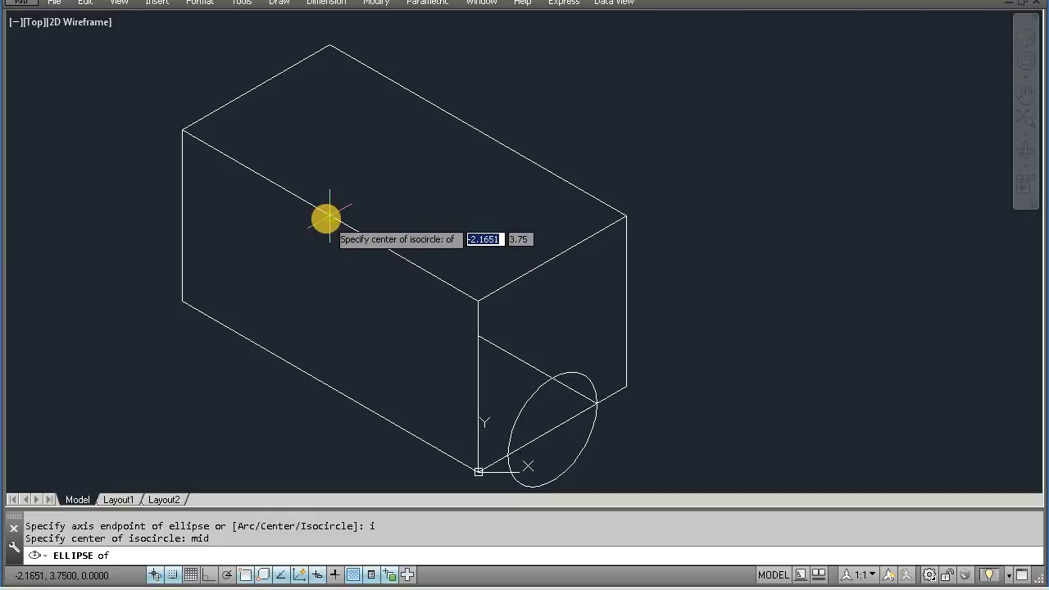
click(324, 216)
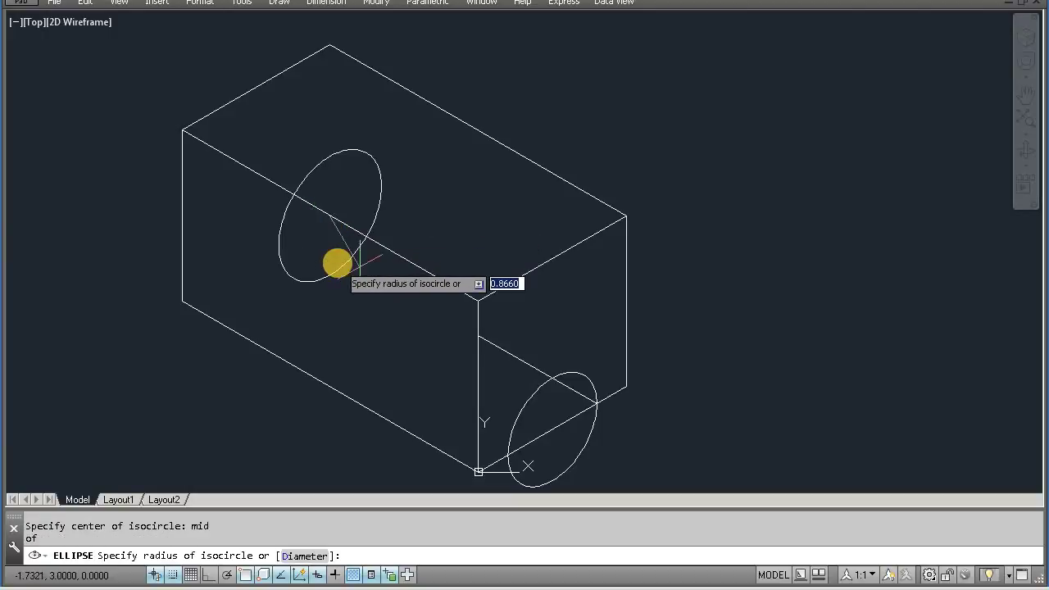
text(1)
key(BackSpace)
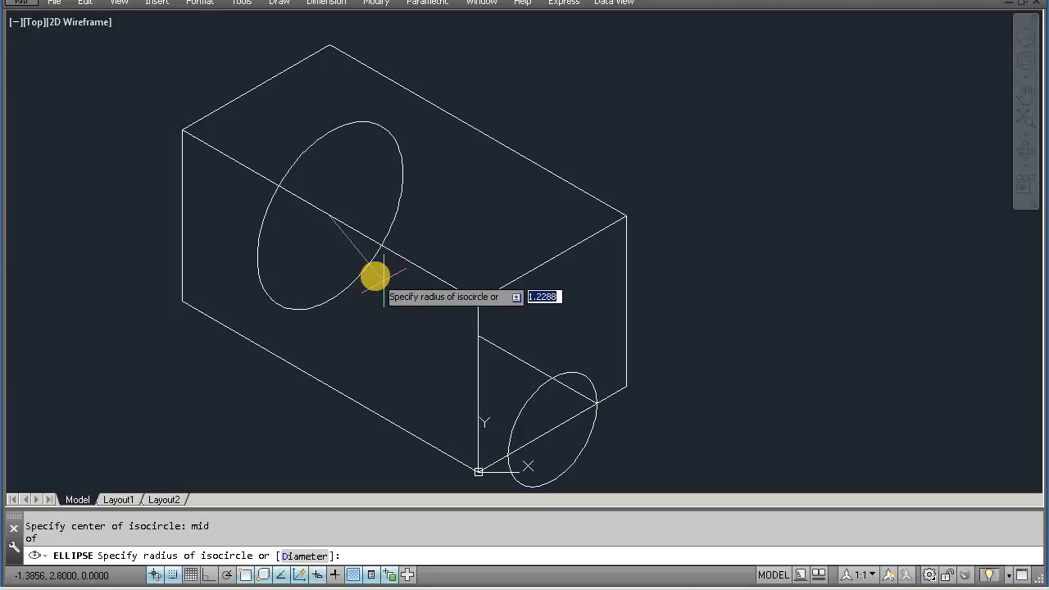
key(F5)
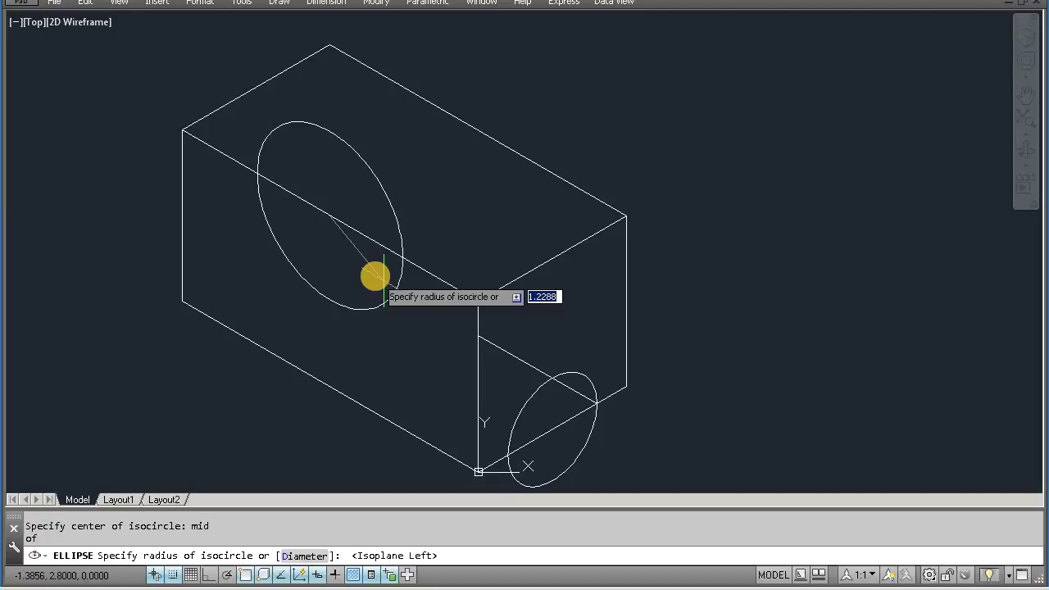
text(1)
key(Return)
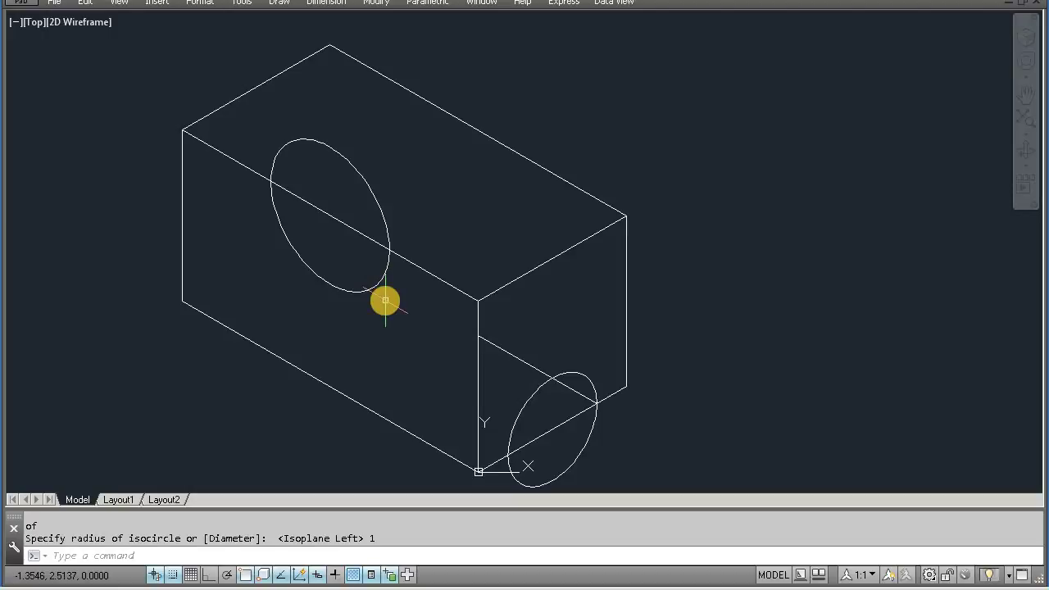
- Add a concentric 1.3-radius isocircle at the same midpoint
text(el)
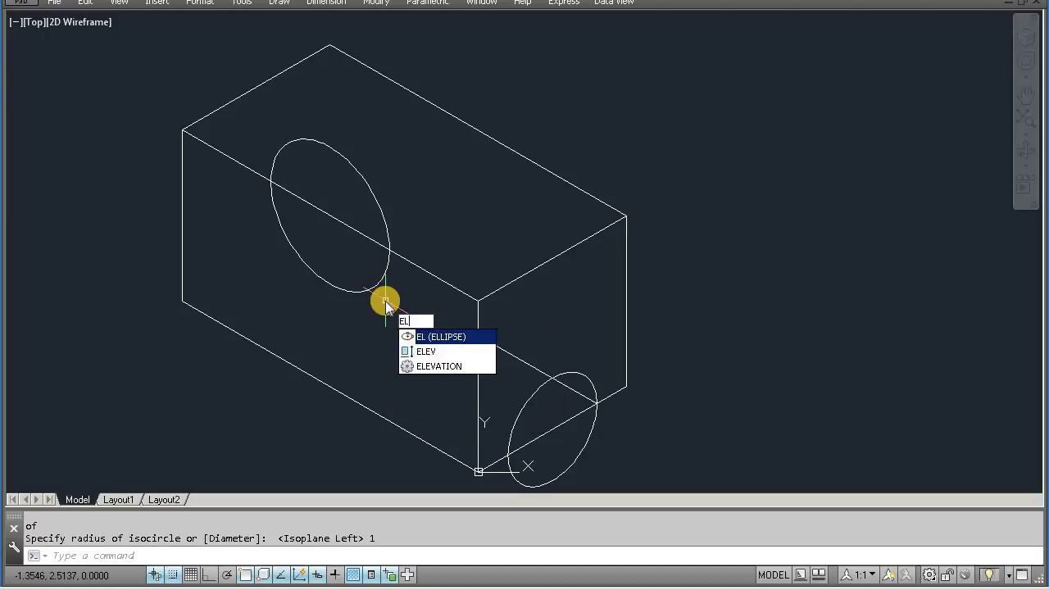
key(Return)
text(i)
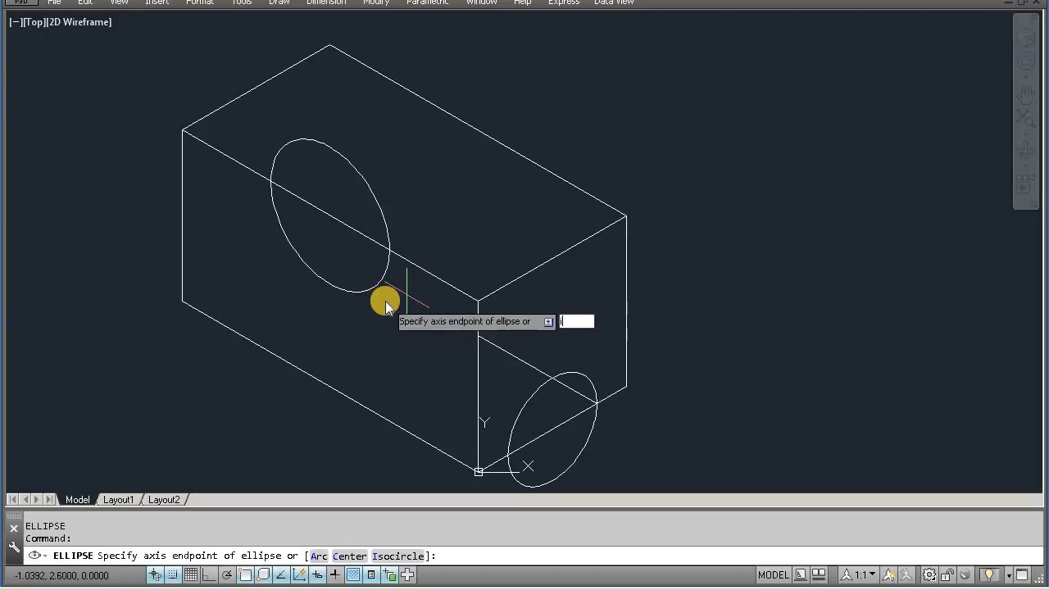
key(Return)
text(m)
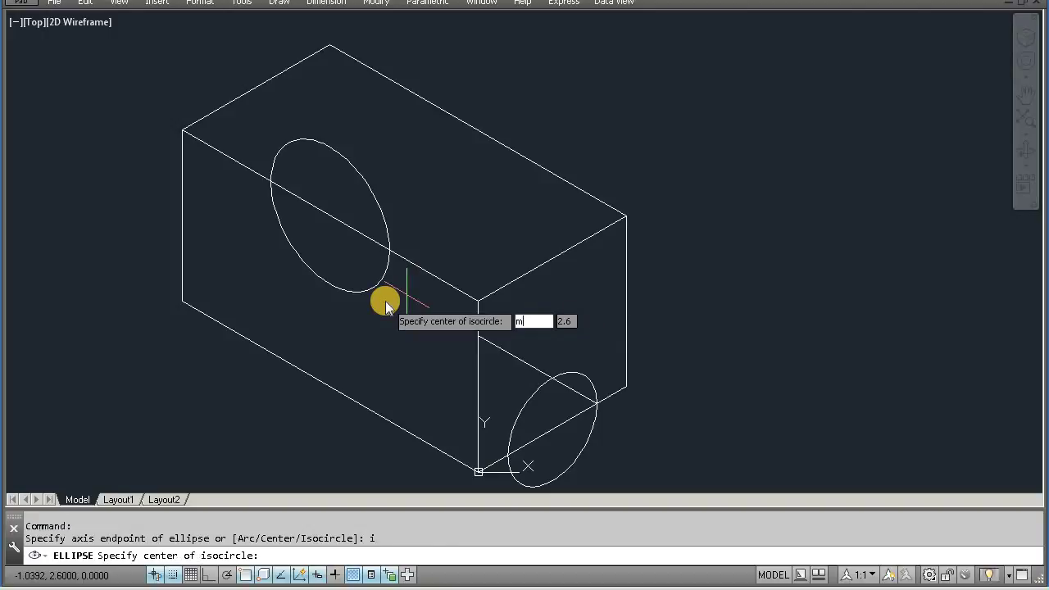
text(id)
key(Return)
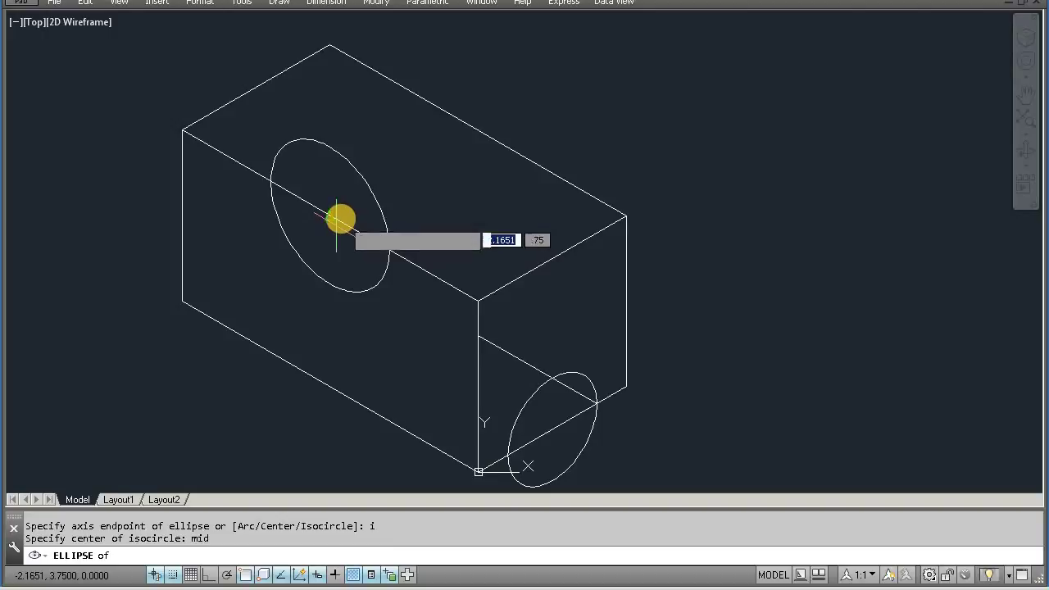
click(314, 215)
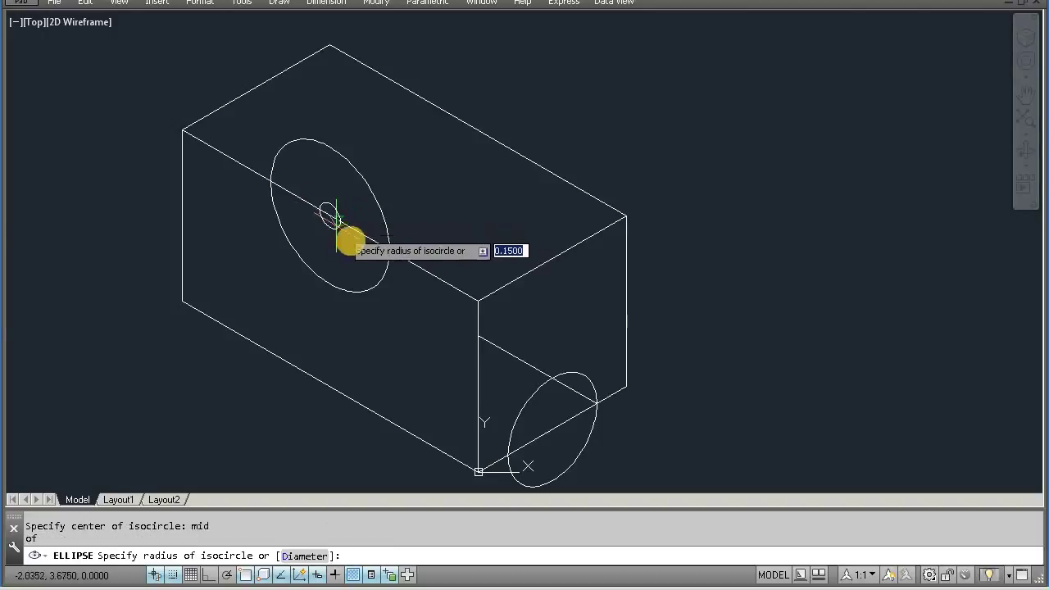
text(1)
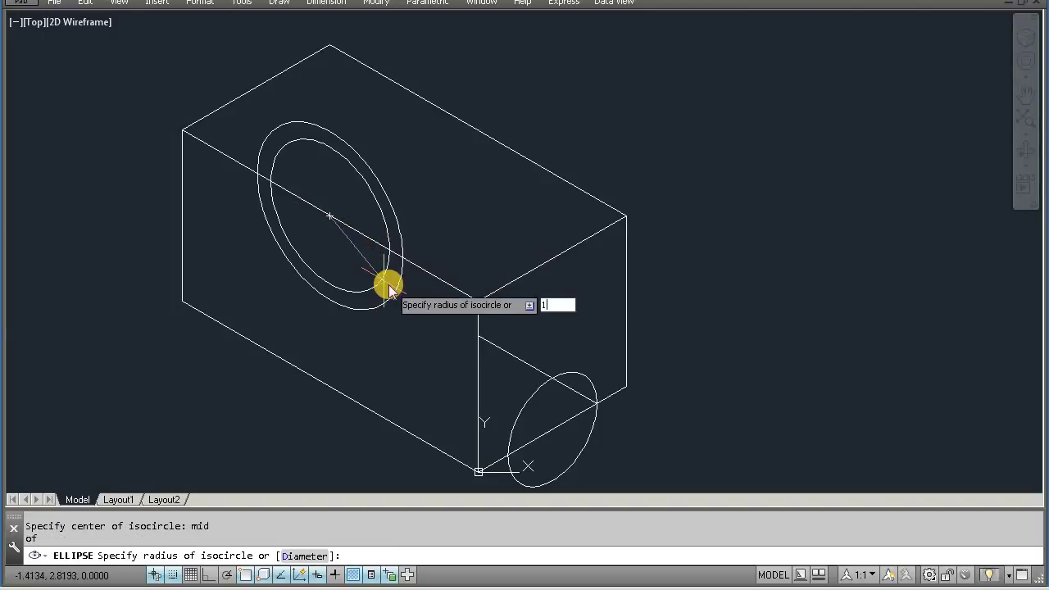
text(.3)
key(Return)
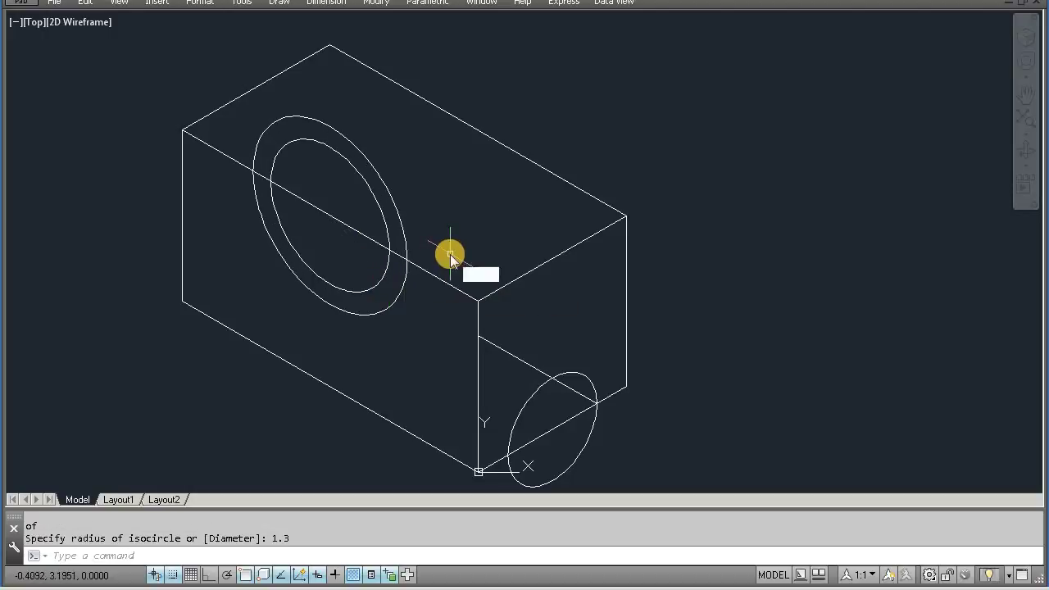
- Copy the two concentric isocircles from the edge midpoint onto the block's top face
text(ct o)
key(Return)
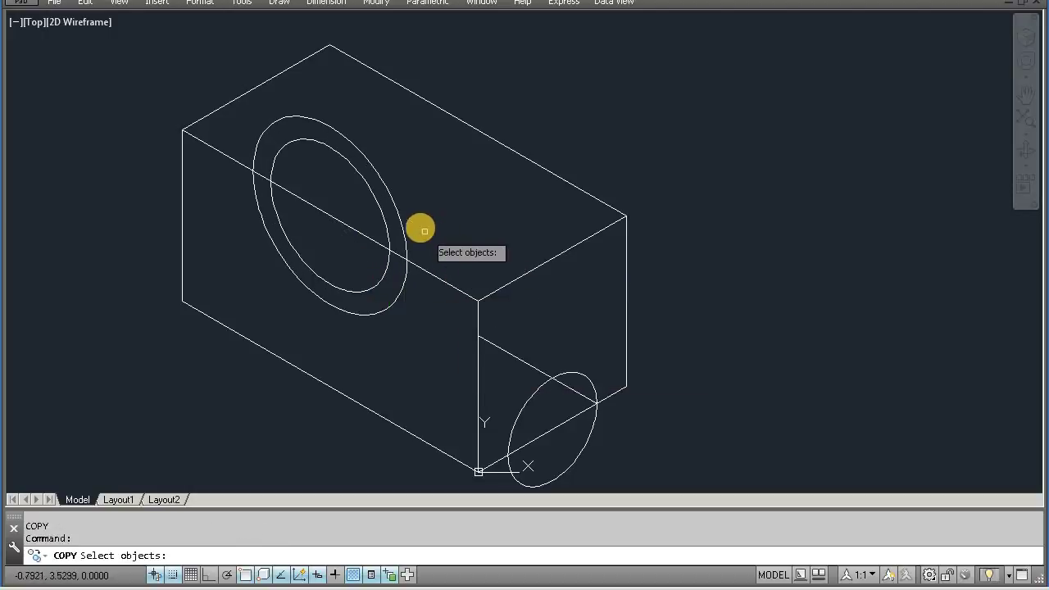
click(405, 225)
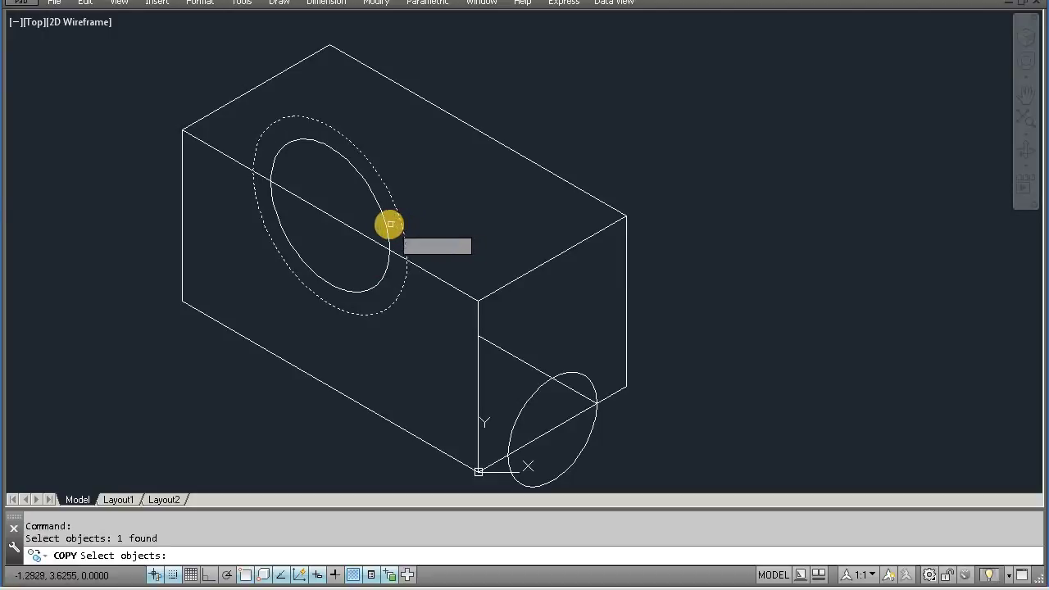
click(388, 224)
key(Return)
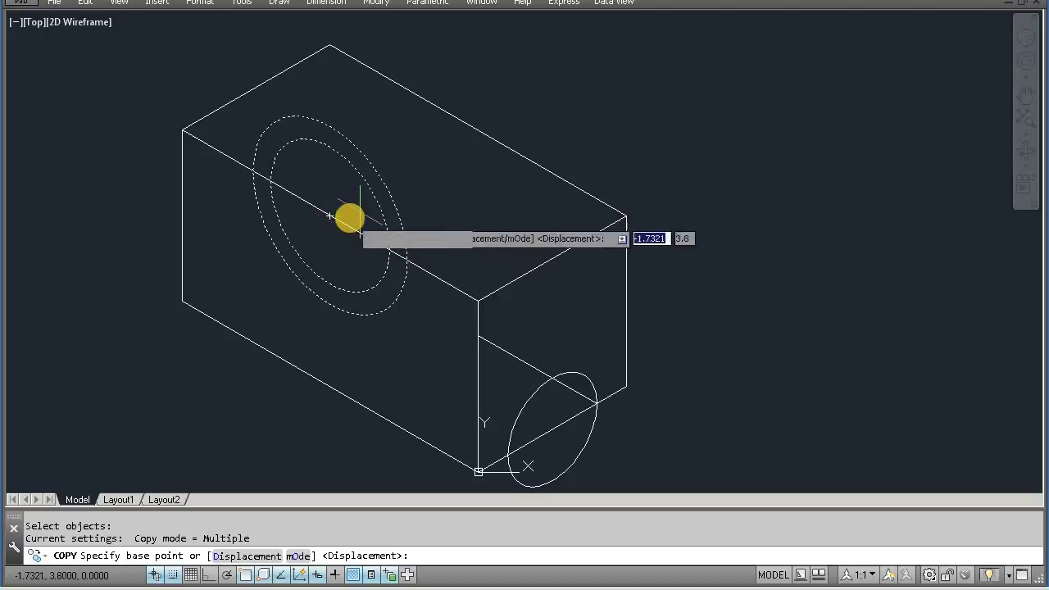
text(m)
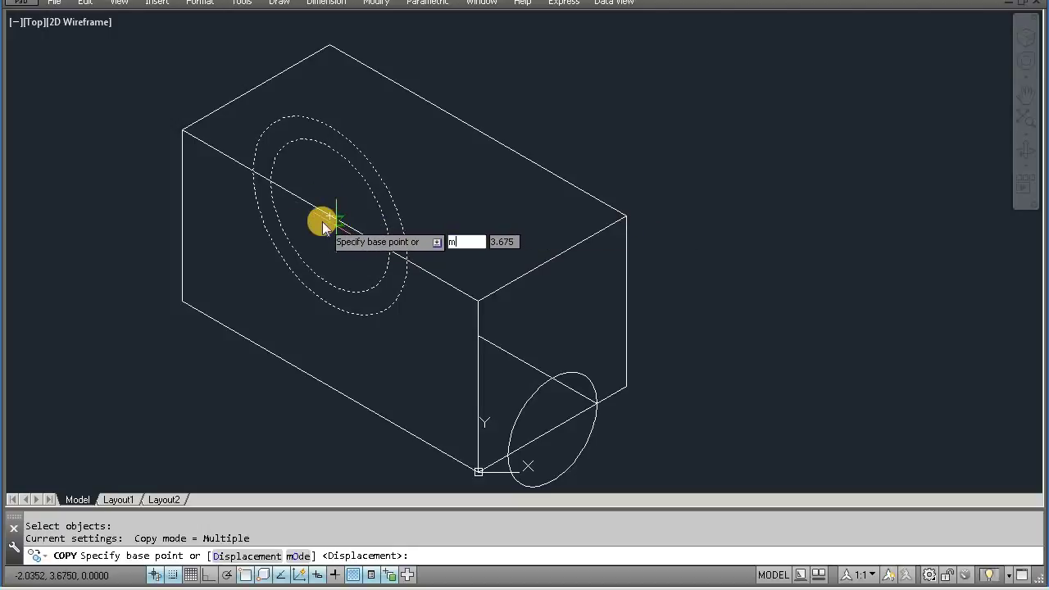
text(id)
key(Return)
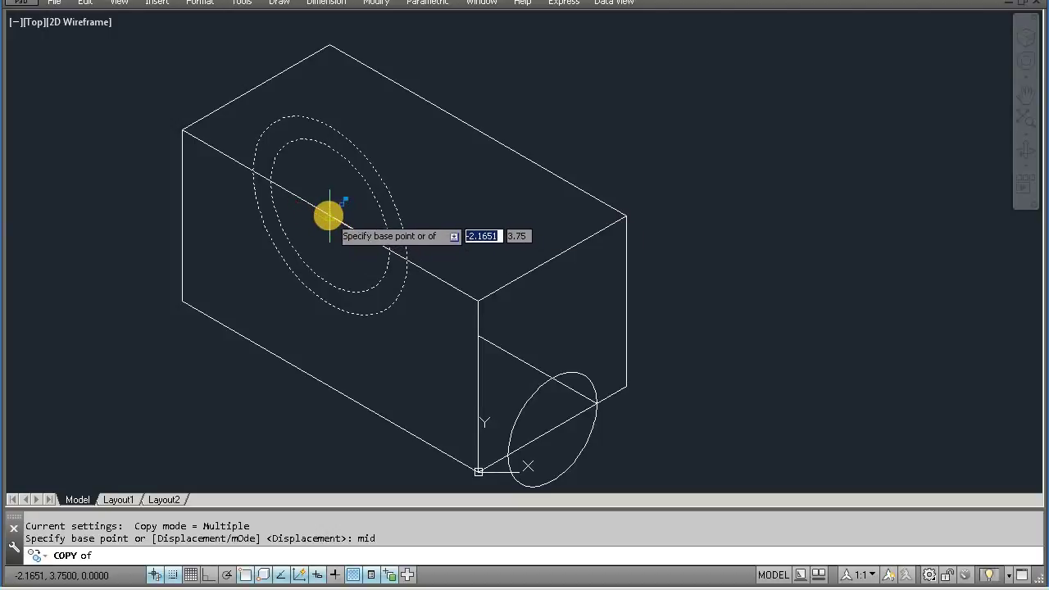
click(329, 215)
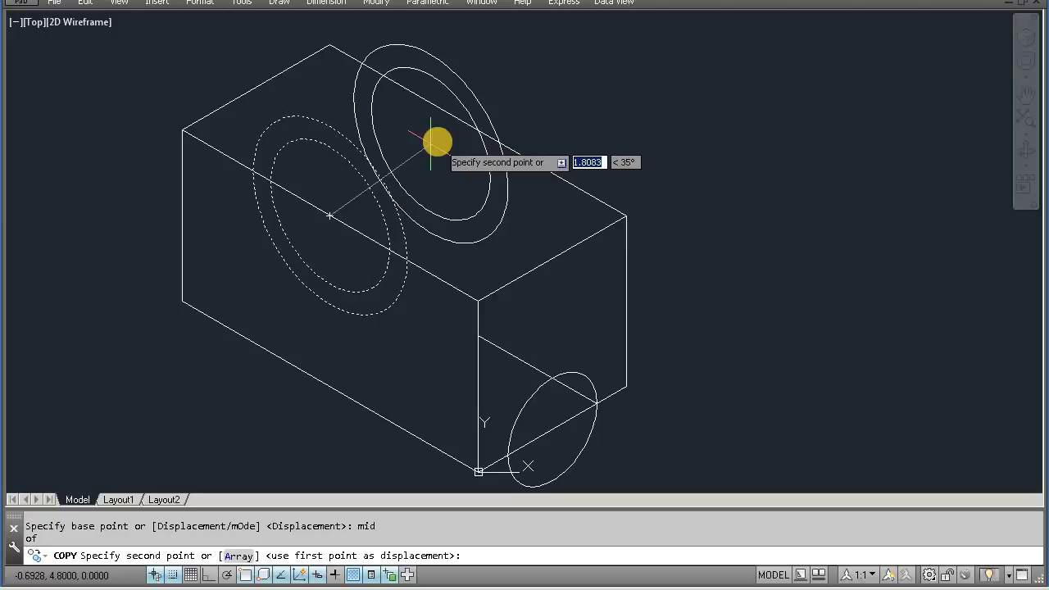
text(mid)
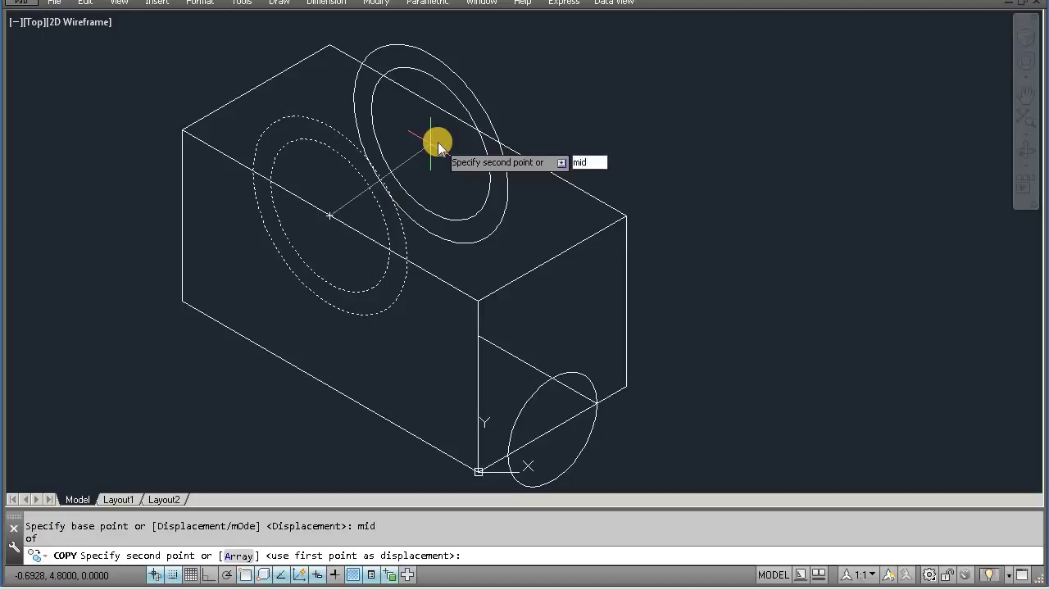
key(Return)
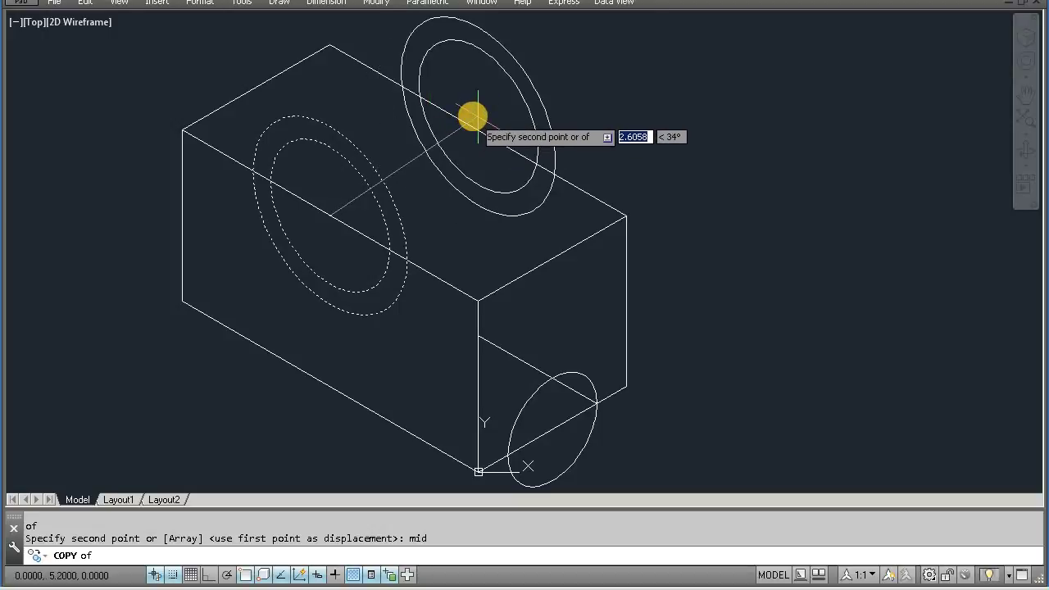
scroll(472, 117, up, 4)
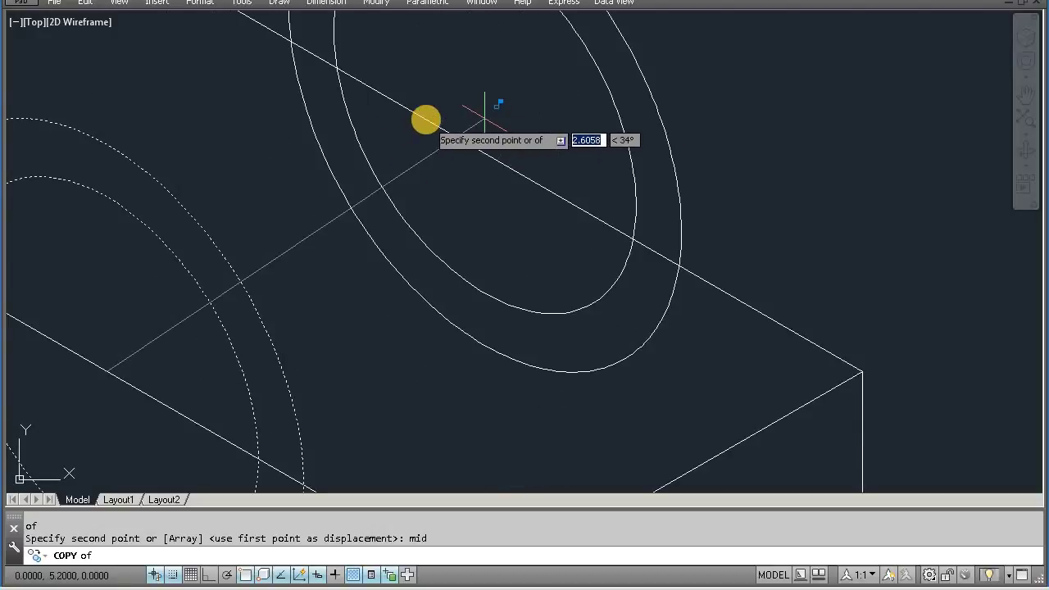
scroll(484, 114, down, 1)
scroll(361, 111, down, 5)
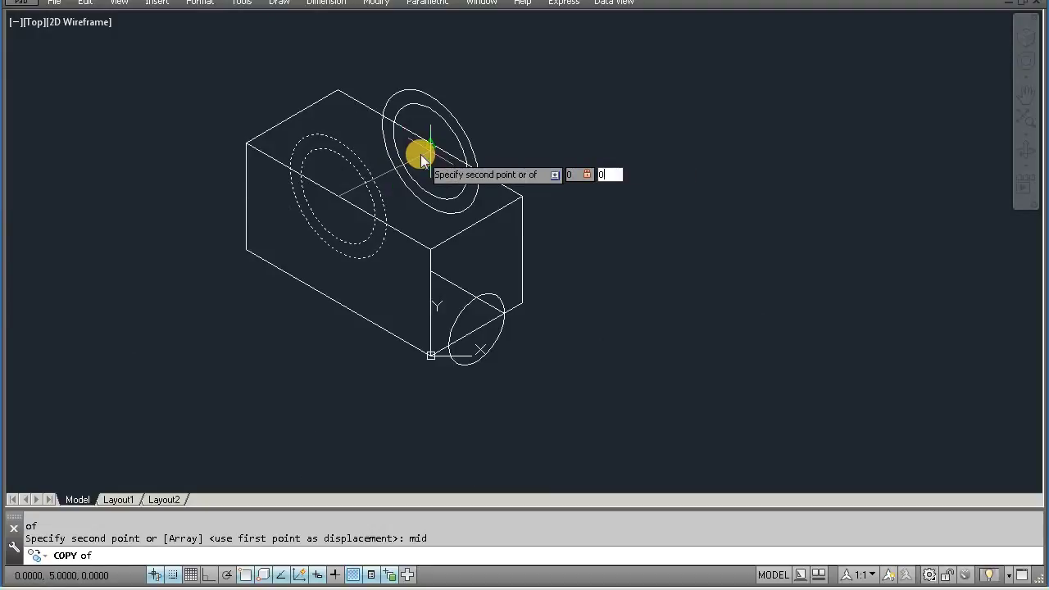
key(Return)
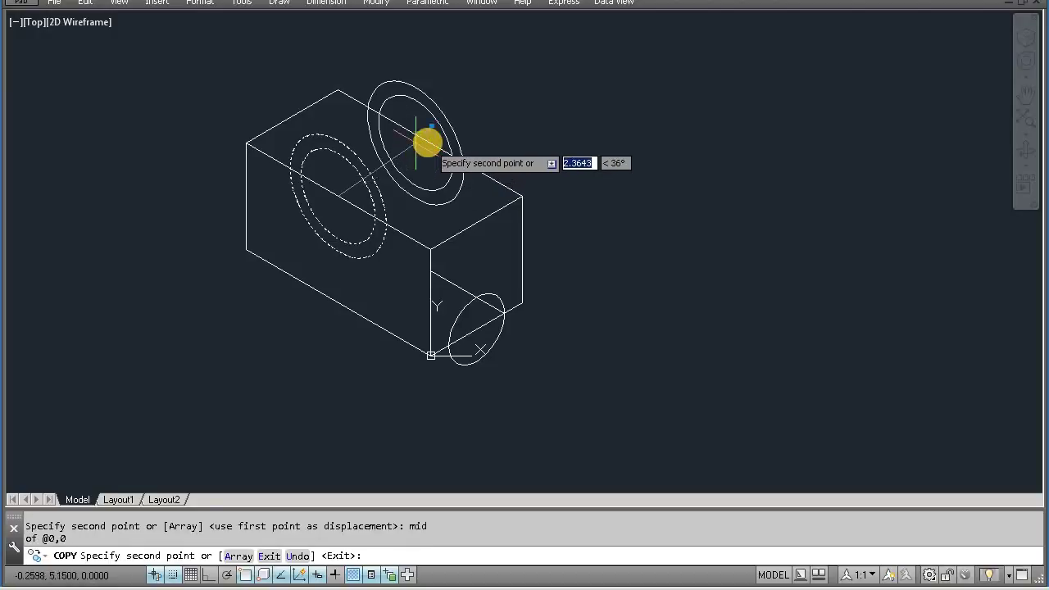
click(444, 150)
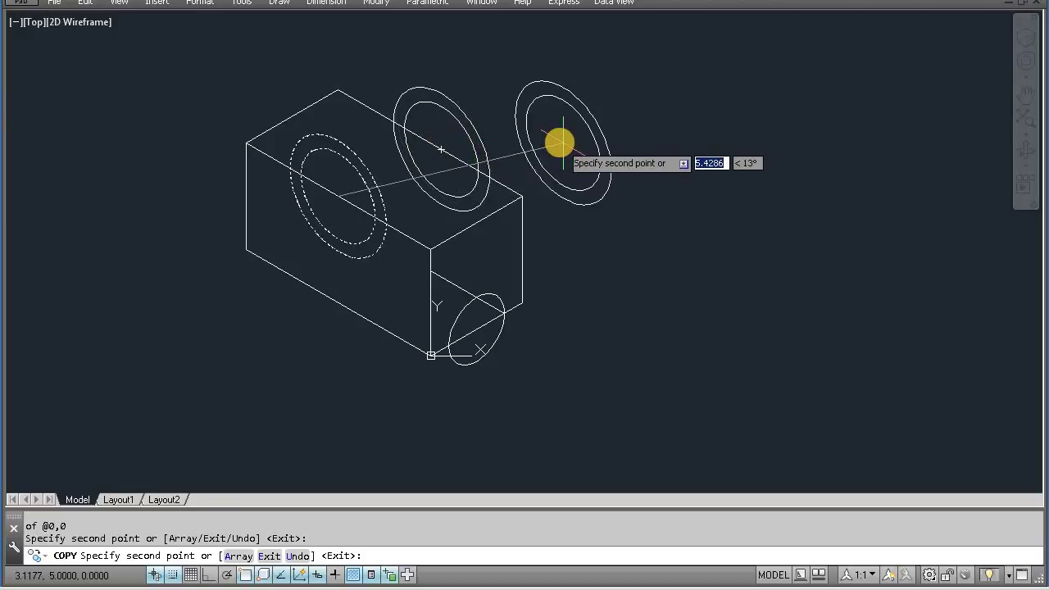
key(Return)
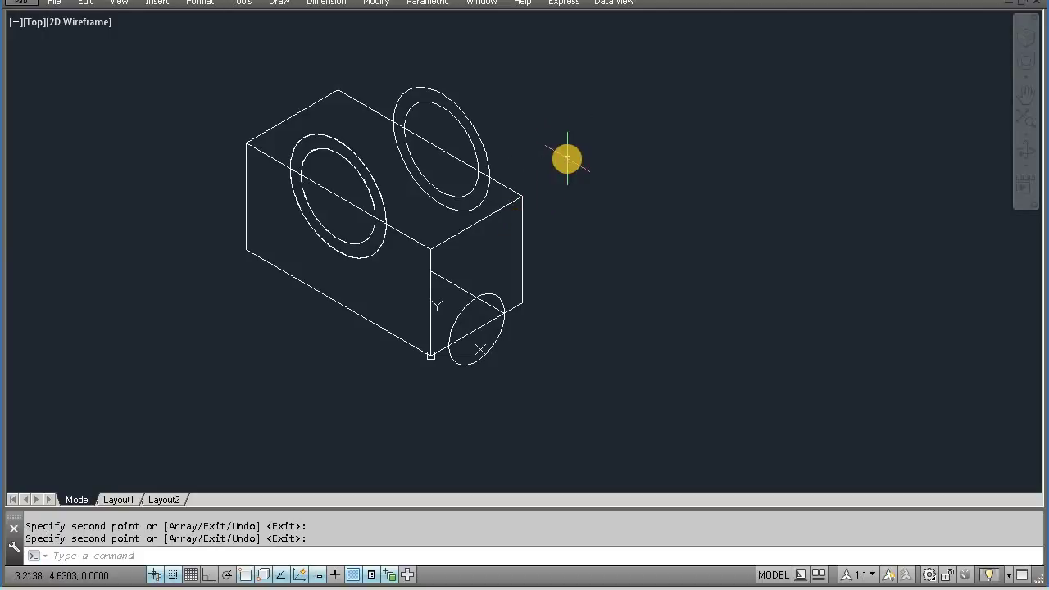
- Copy the selected ellipses in place from base point 0,0, leaving duplicates on the originals
text(co)
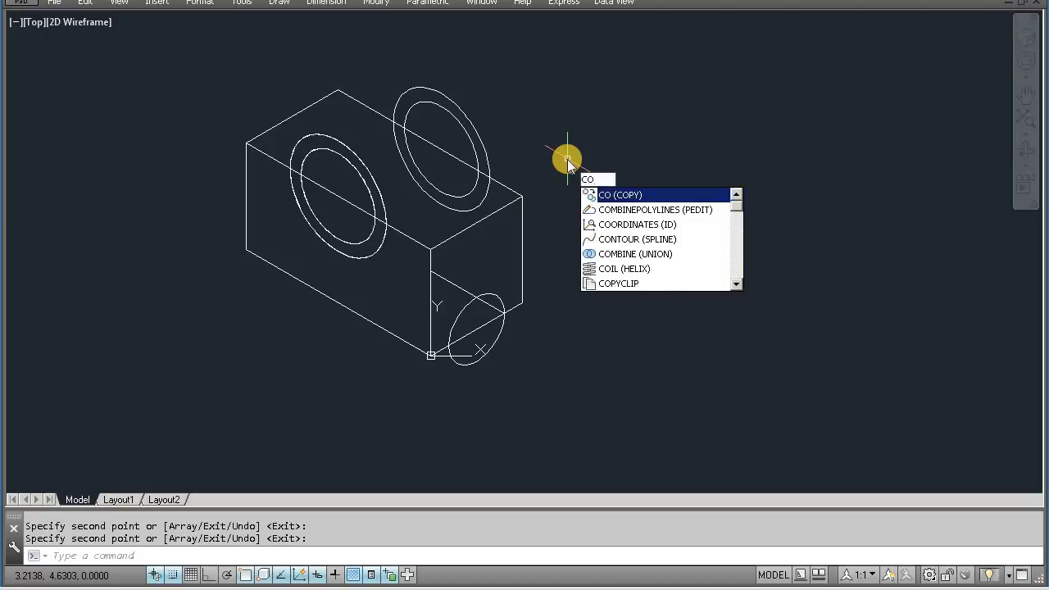
key(Return)
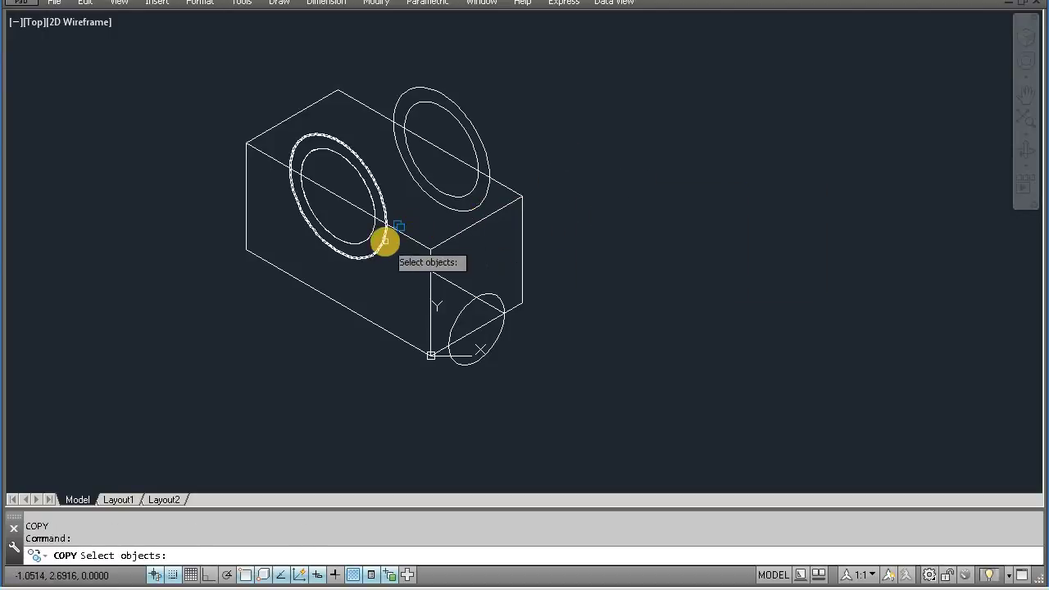
click(385, 243)
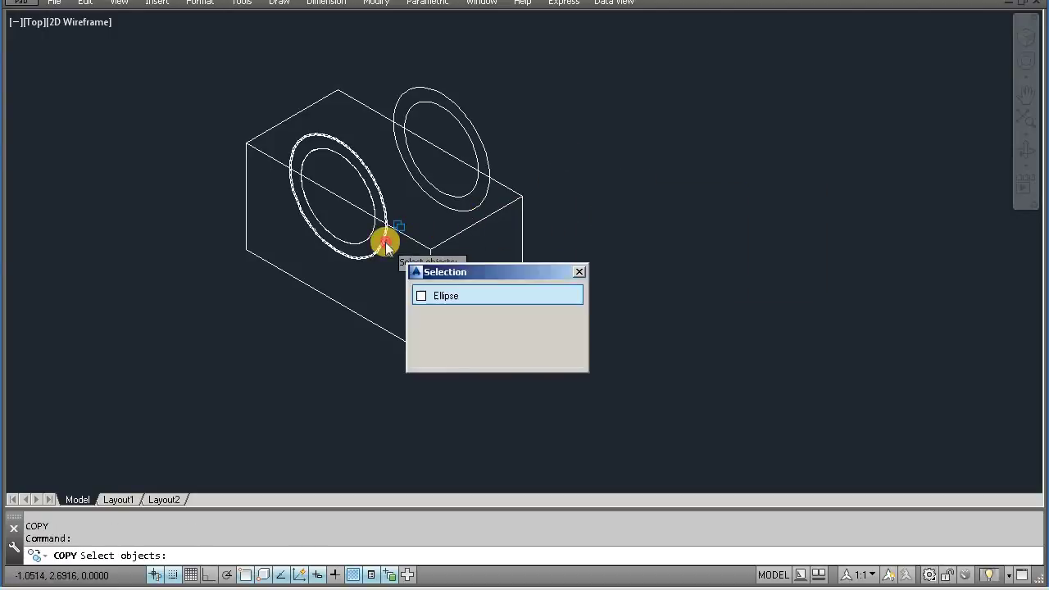
click(429, 297)
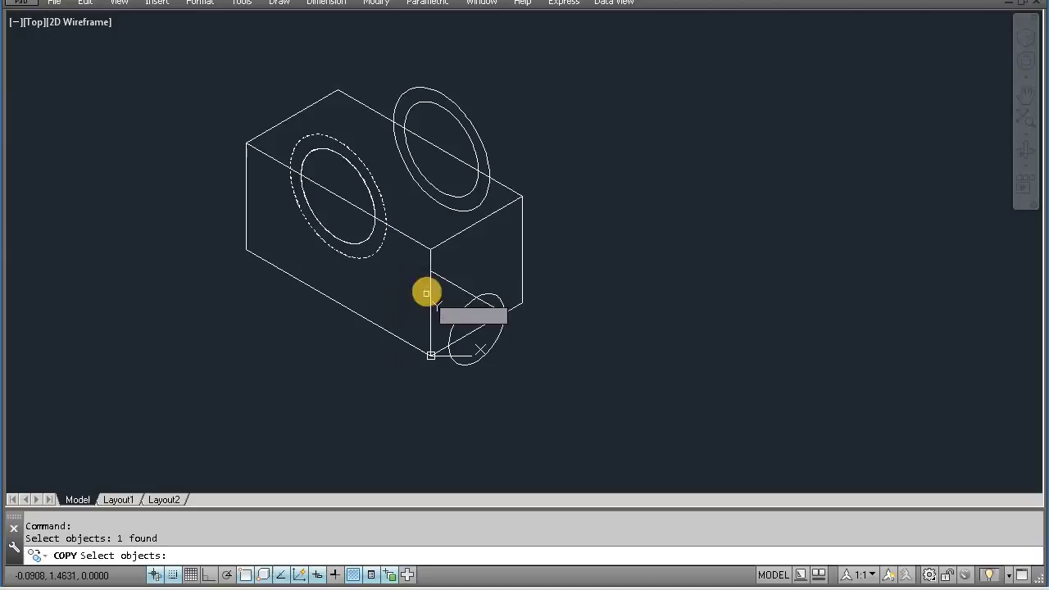
click(447, 206)
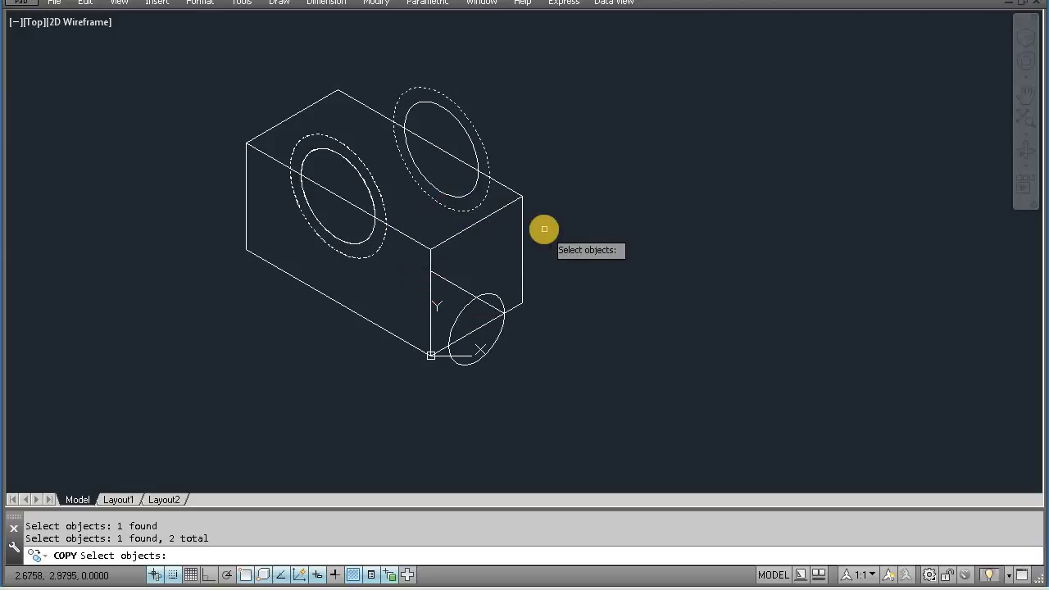
key(Return)
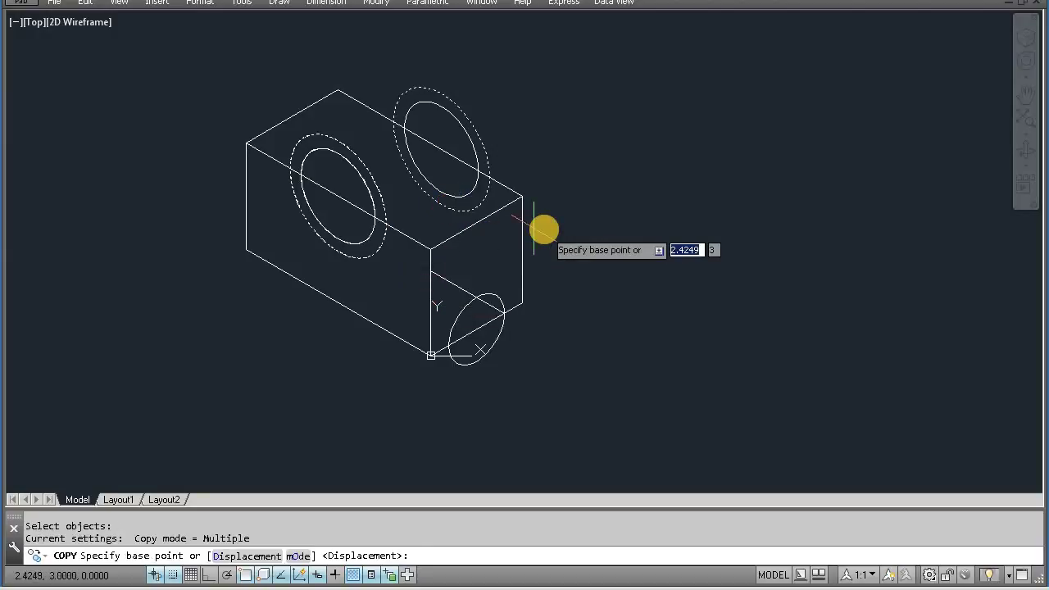
text(0)
key(Tab)
text(0)
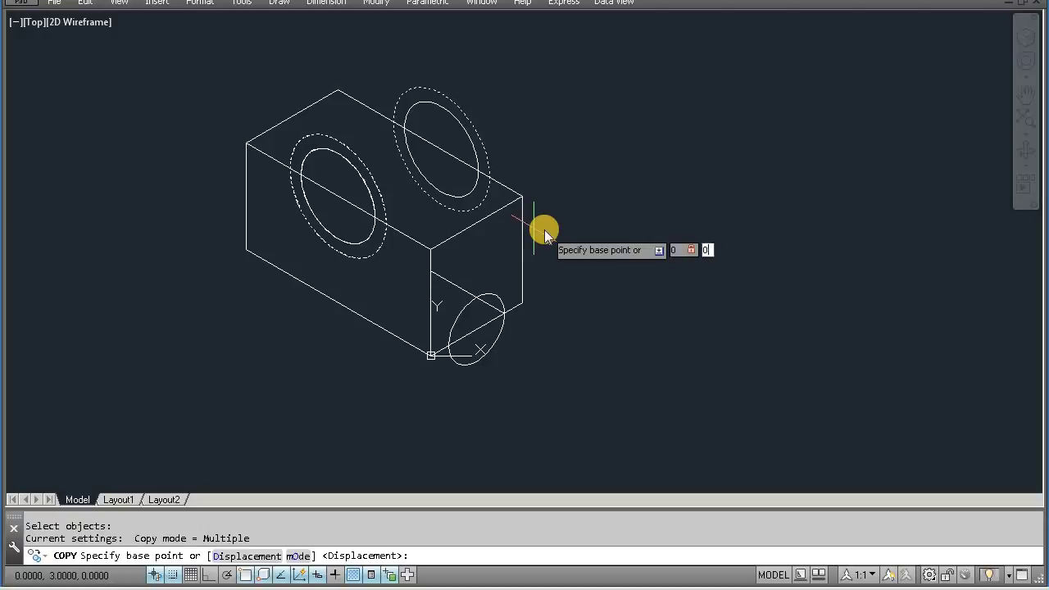
key(Return)
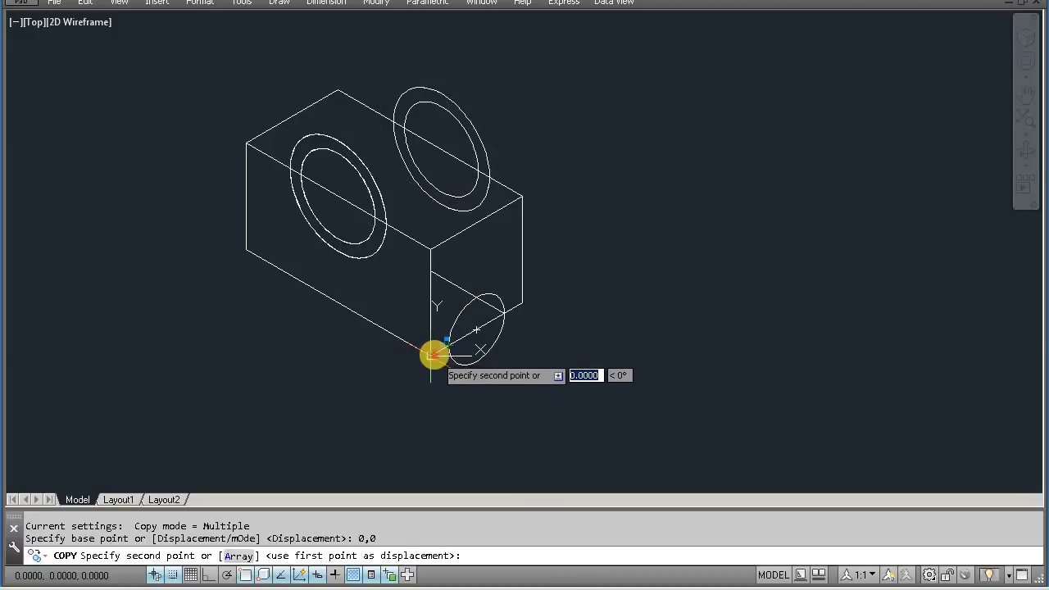
click(432, 355)
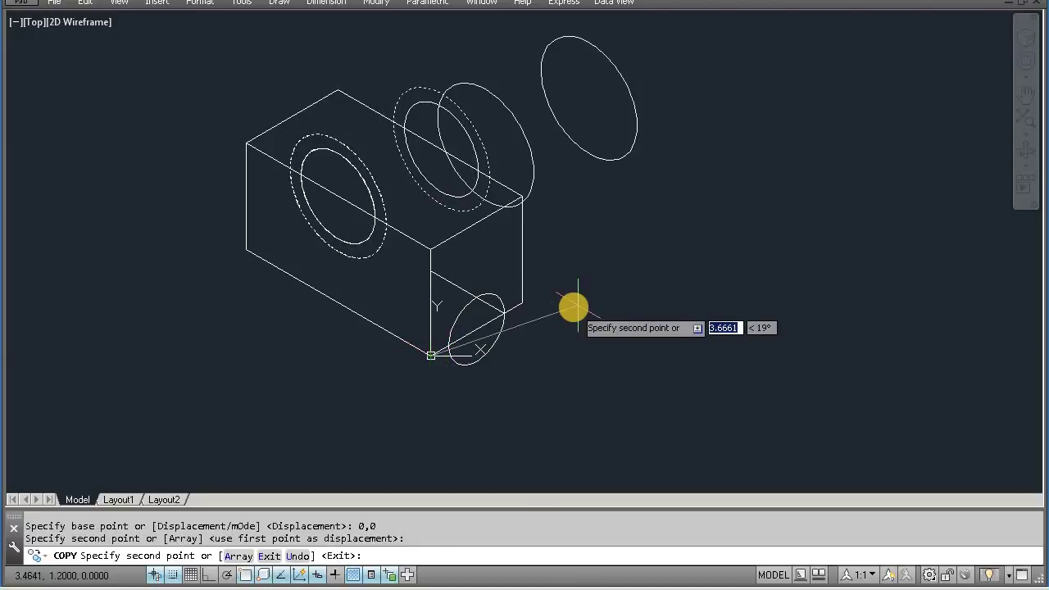
key(Return)
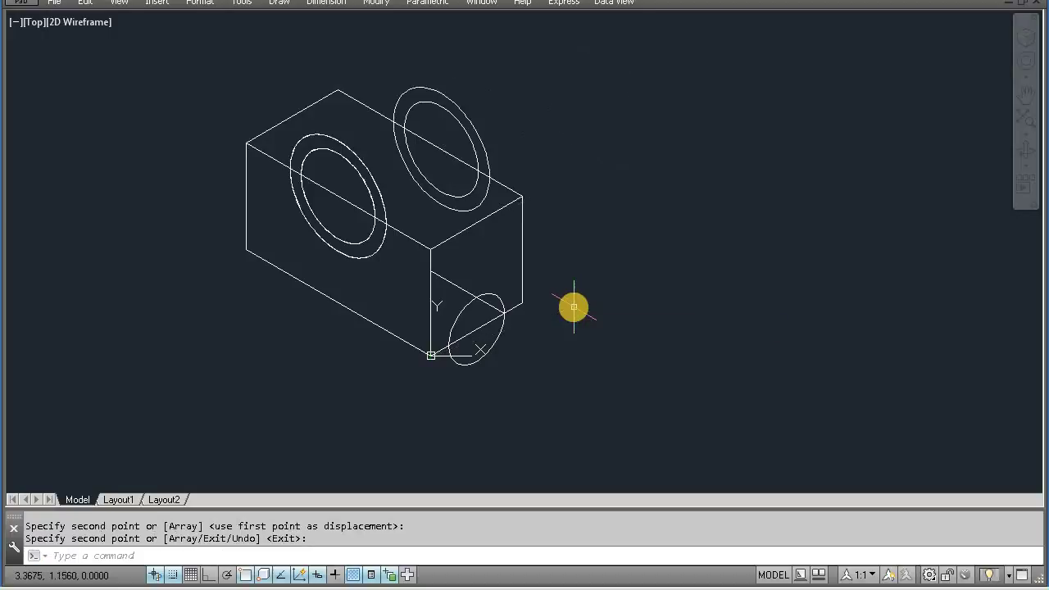
- Trim the upper halves off the right hole's inner and outer ellipses
text(ts o)
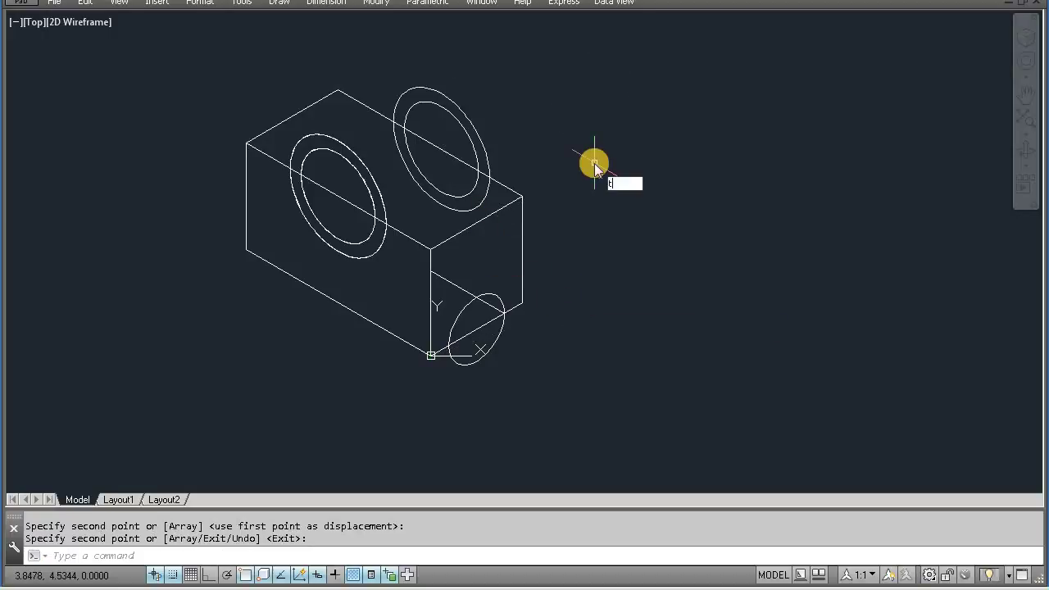
text(r)
key(Return)
key(Return)
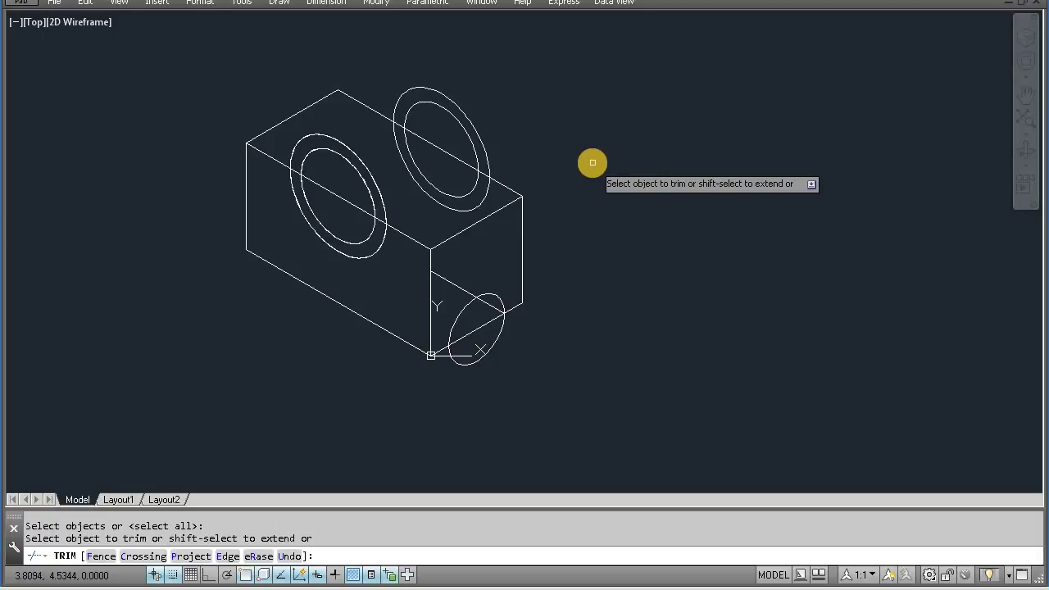
click(445, 109)
click(452, 102)
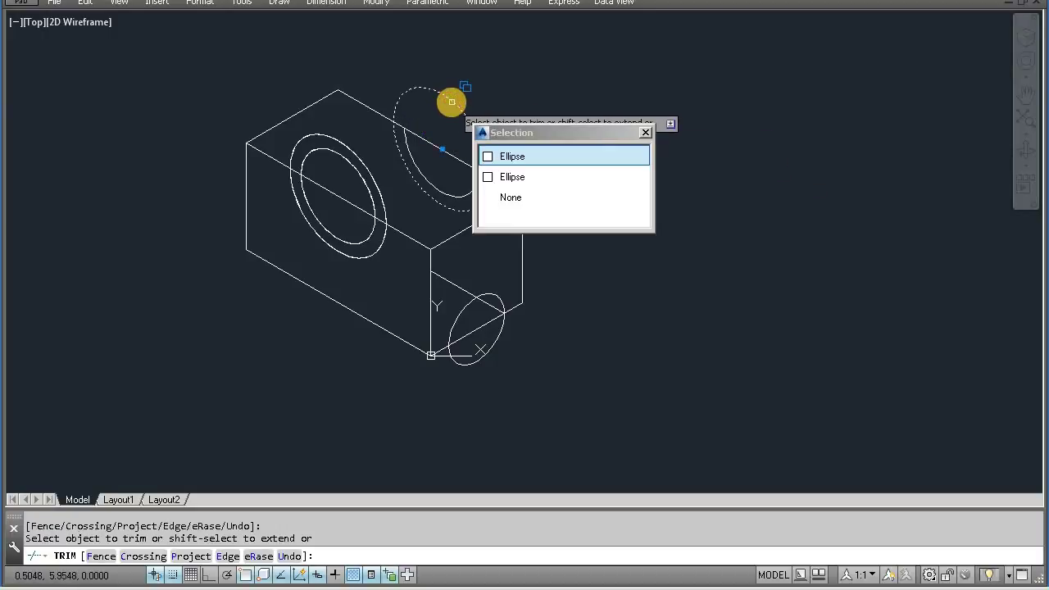
click(486, 151)
click(477, 136)
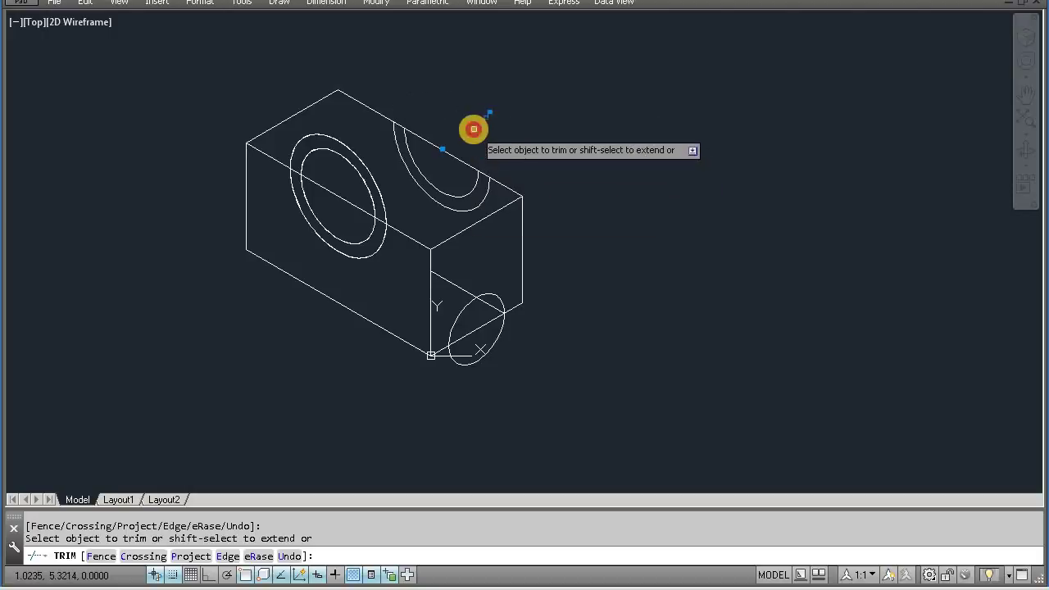
- Trim the upper halves off the left hole's outer and inner ellipses, using selection cycling
click(364, 186)
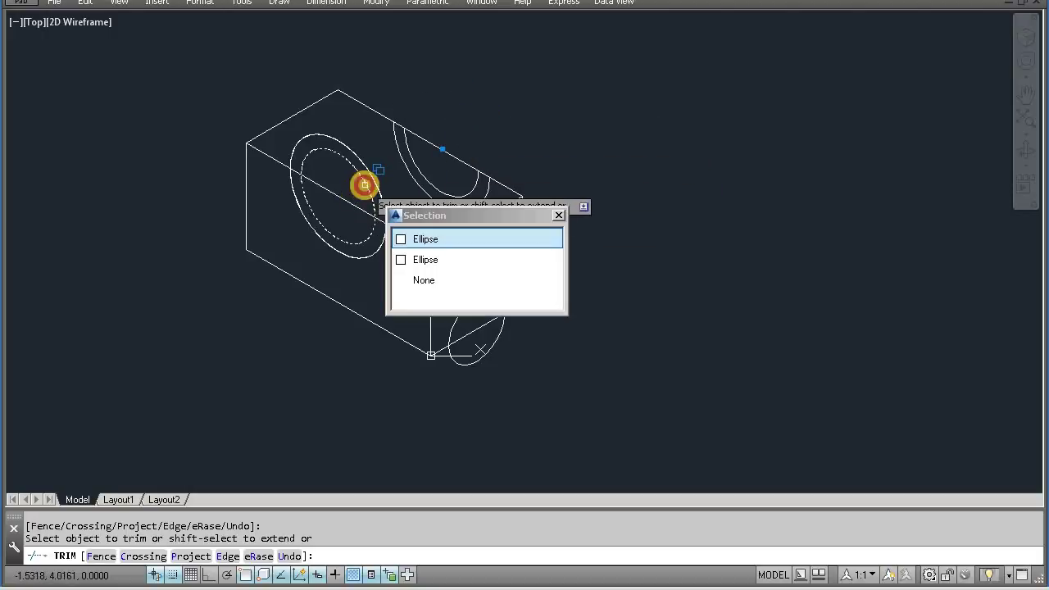
click(401, 239)
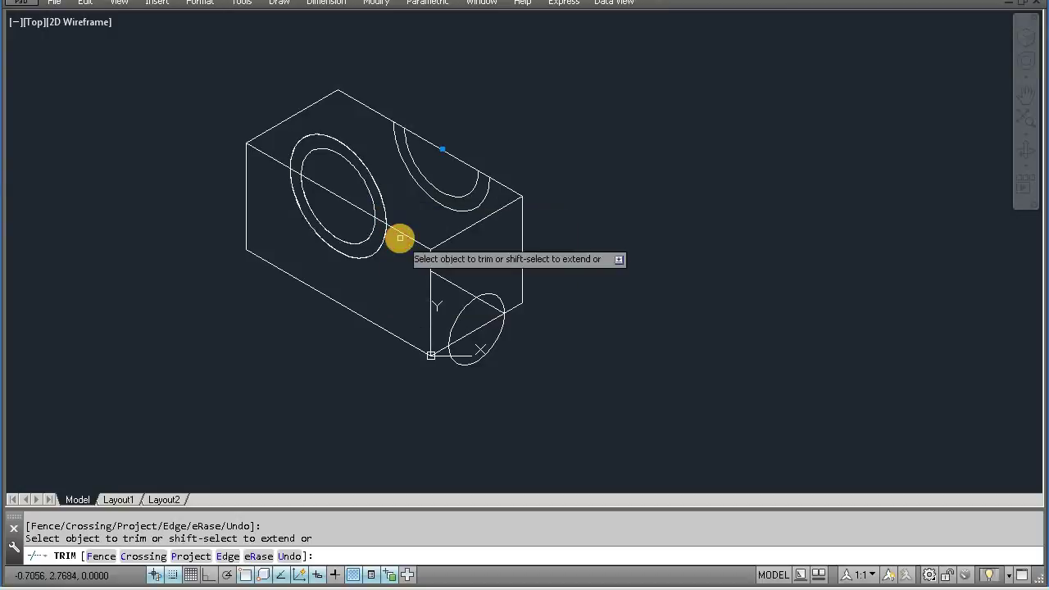
click(377, 190)
click(414, 264)
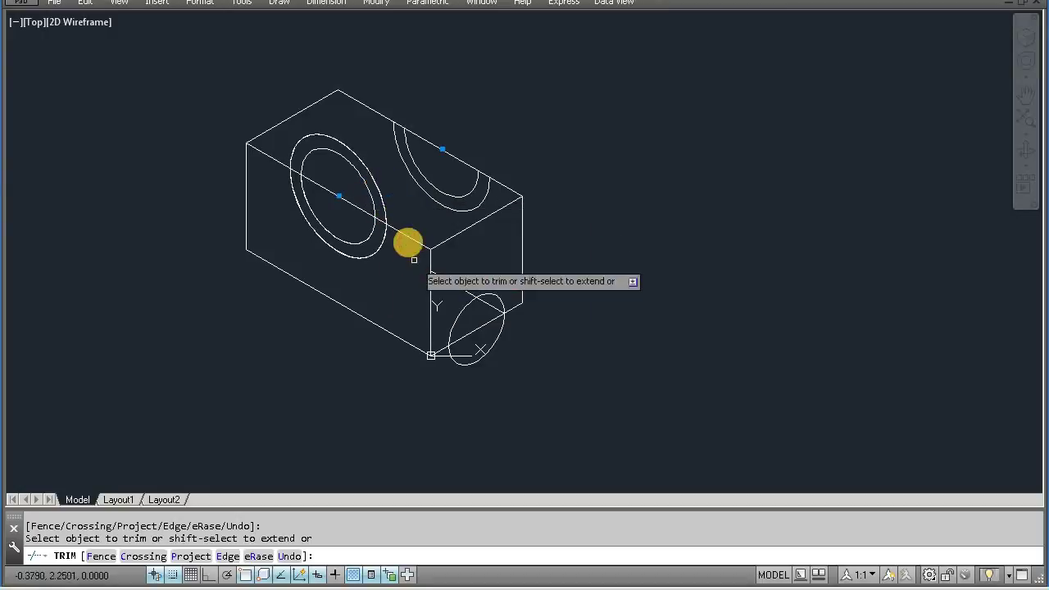
click(382, 199)
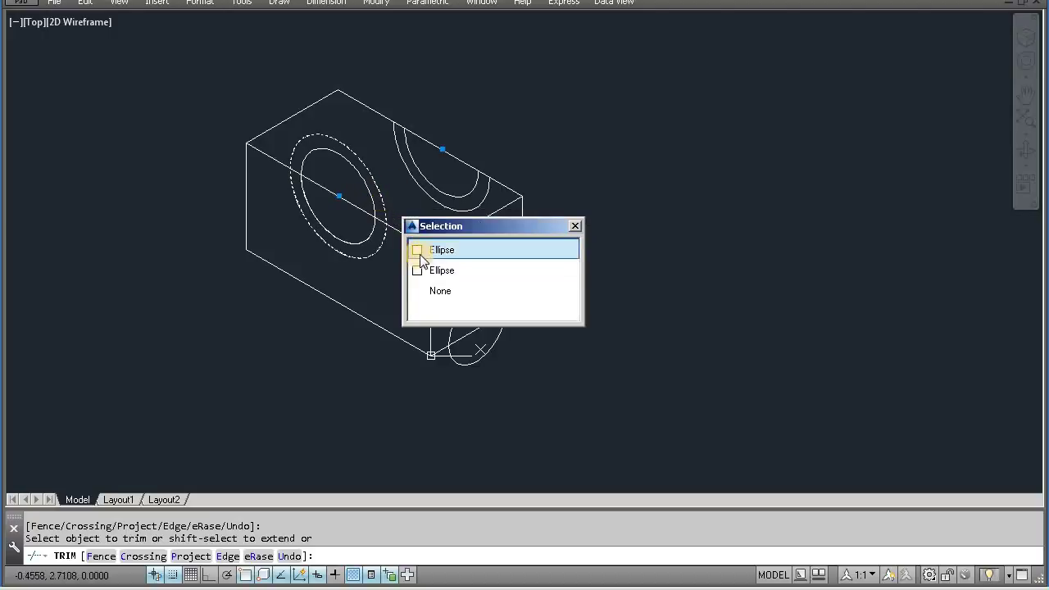
click(419, 251)
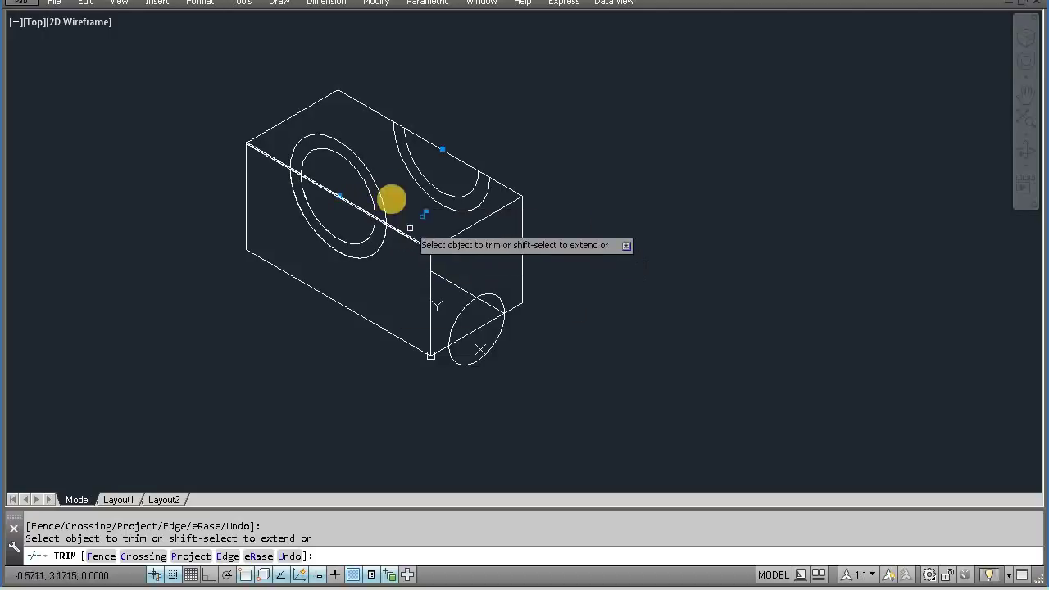
click(371, 194)
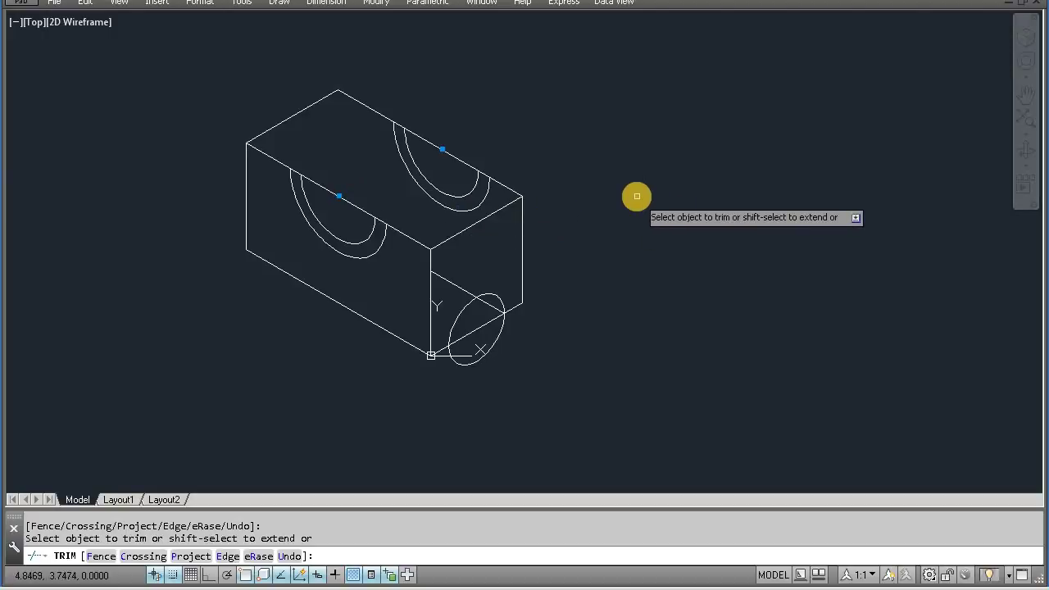
key(Return)
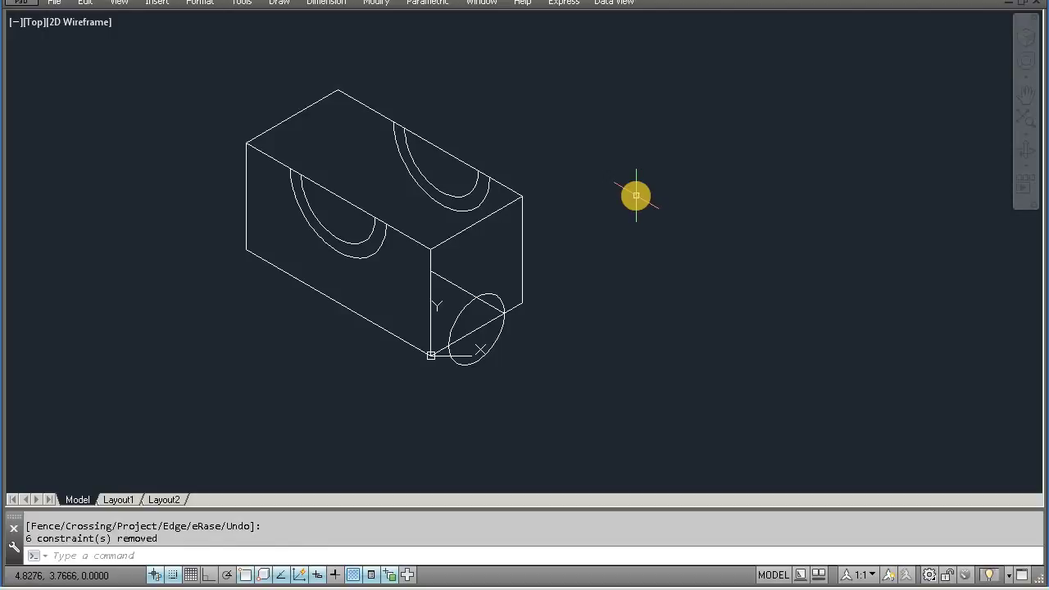
- Move the left saddle's two duplicate arcs @.75<210 from the top edge midpoint, then select a leftover arc
text(M)
key(Return)
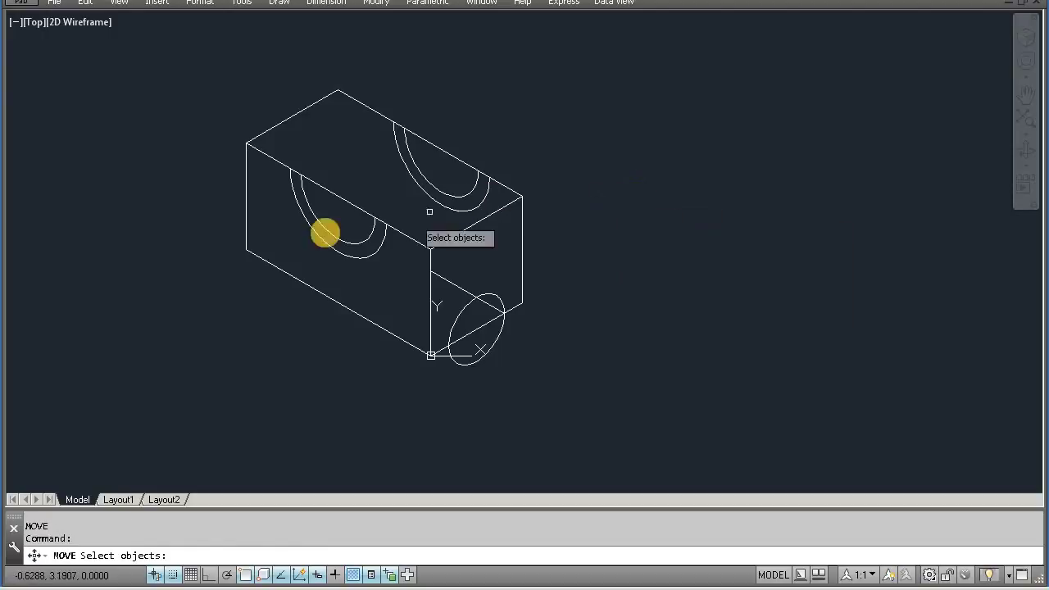
click(335, 235)
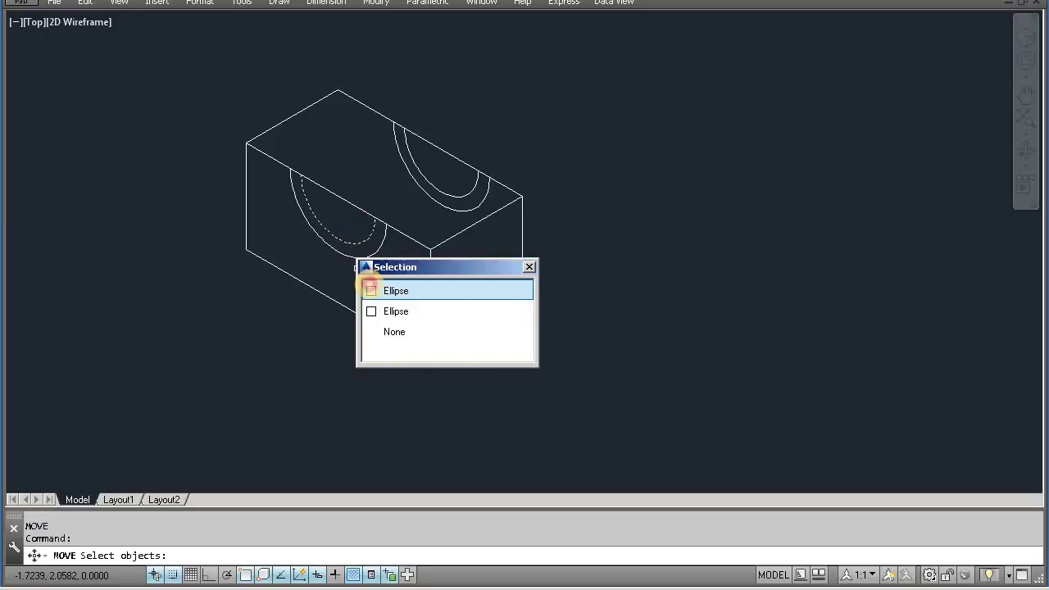
click(370, 290)
click(350, 259)
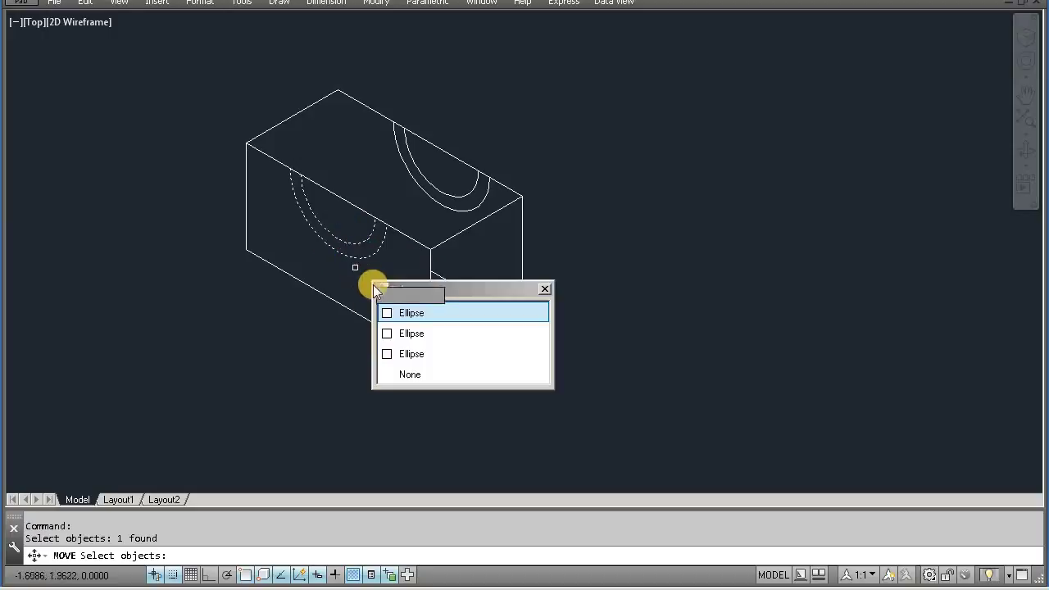
click(389, 313)
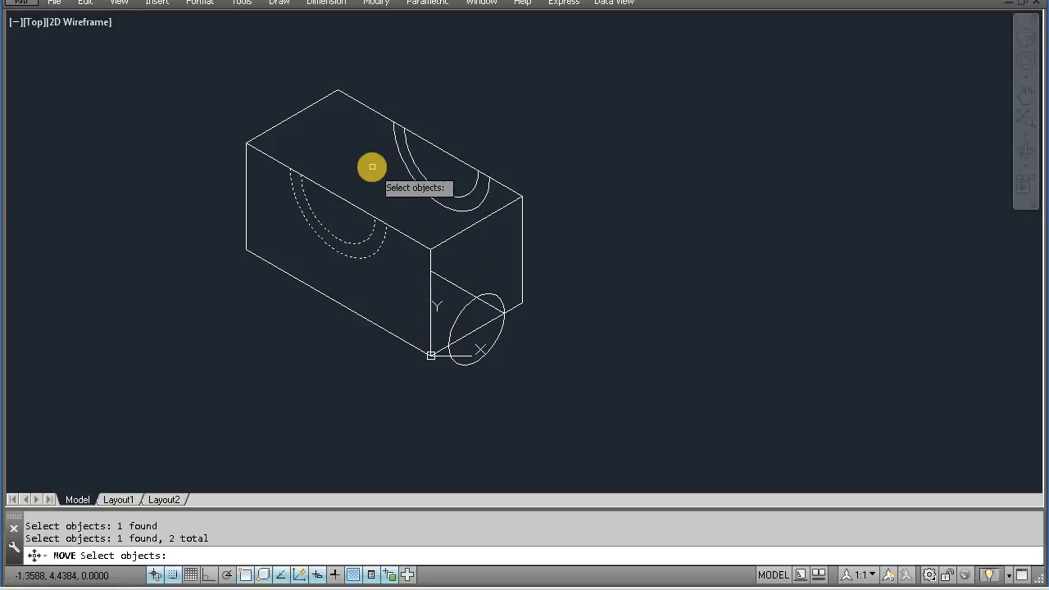
key(Return)
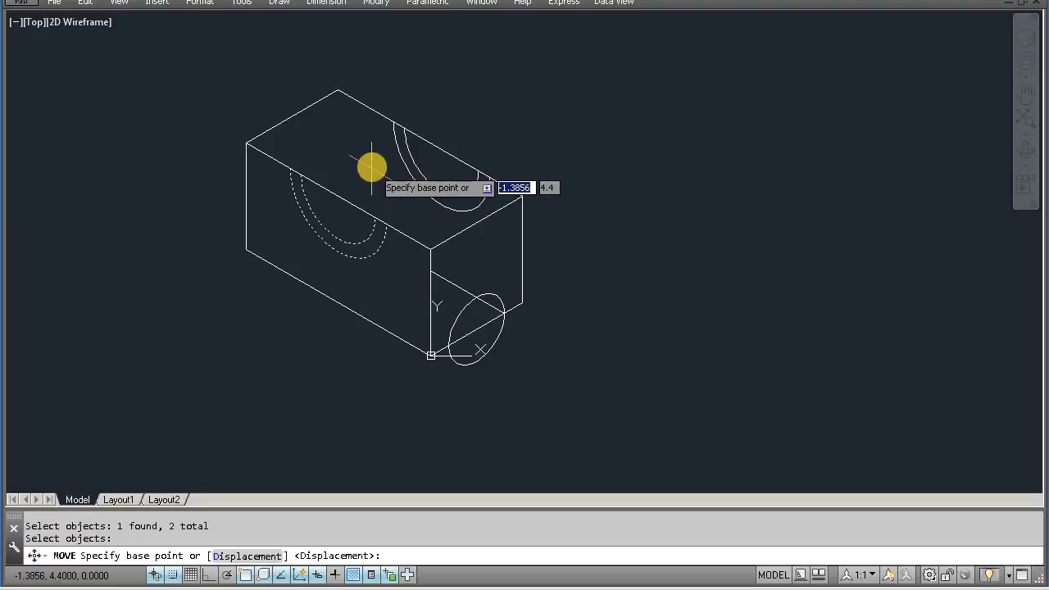
text(mid)
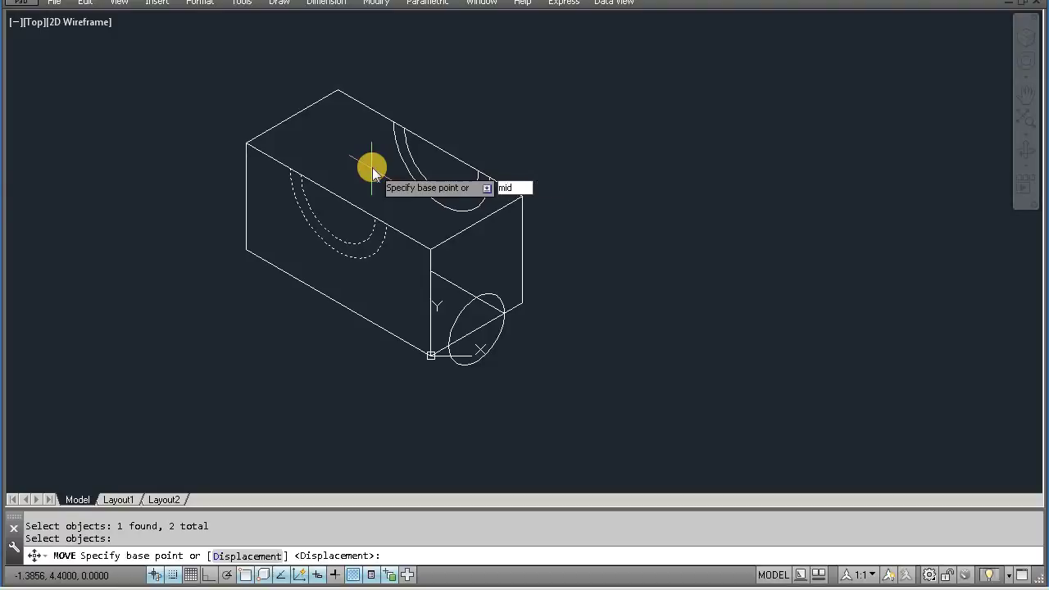
key(Return)
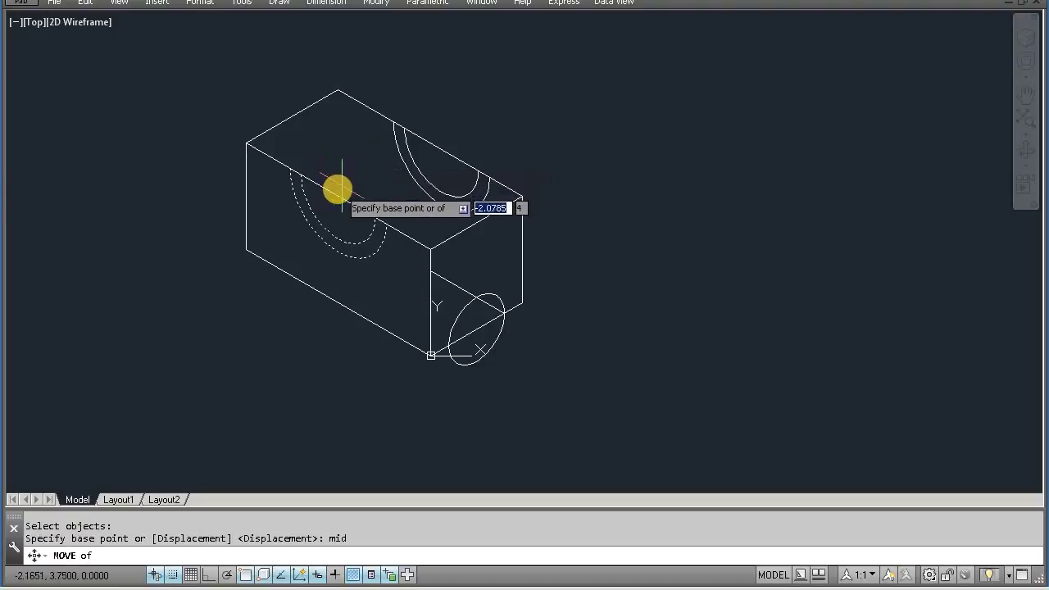
click(337, 194)
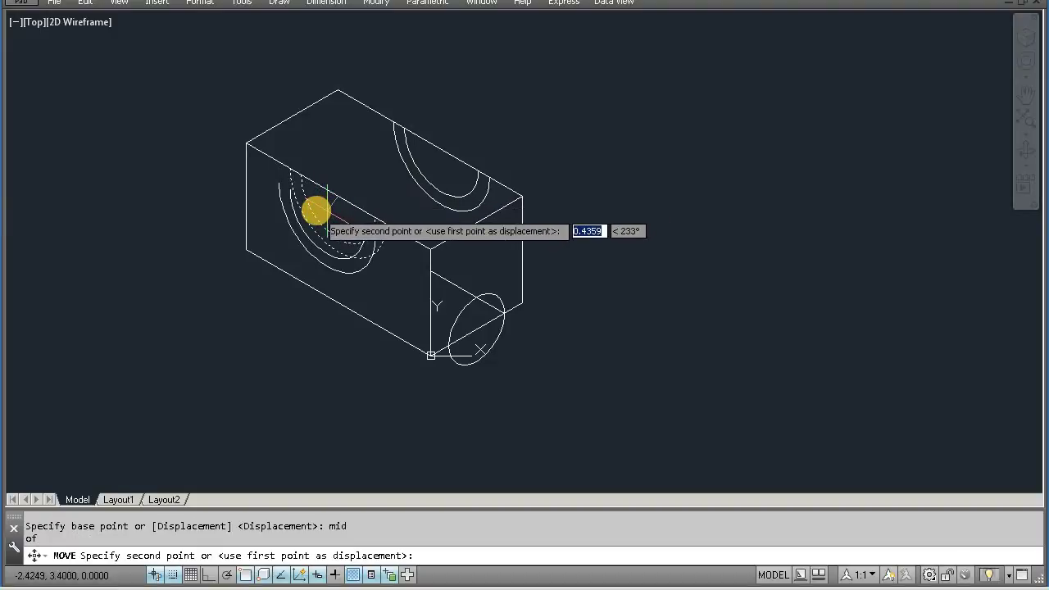
text(.75)
key(Tab)
text(210)
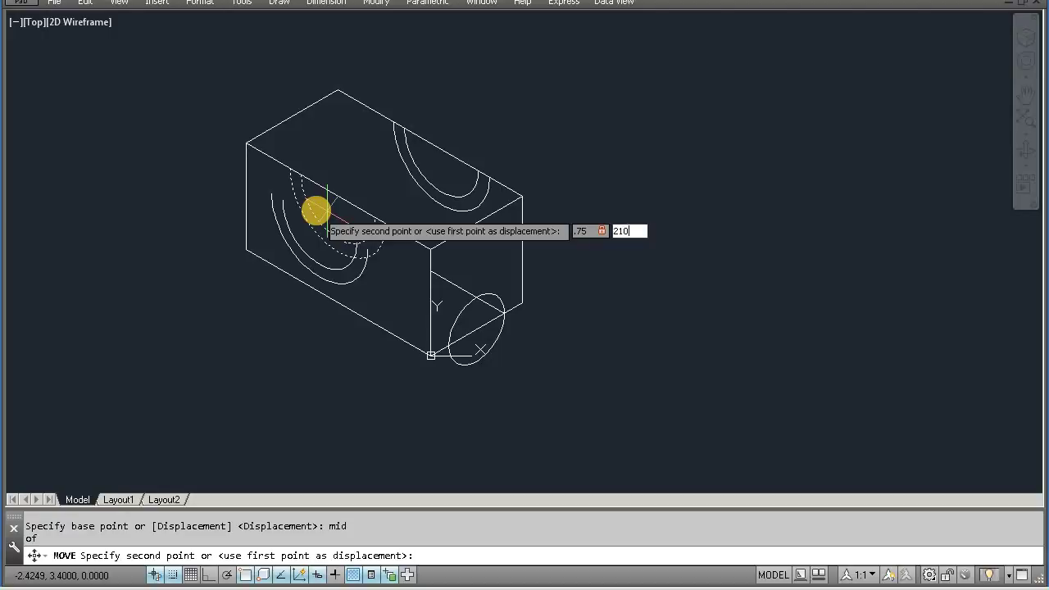
key(Return)
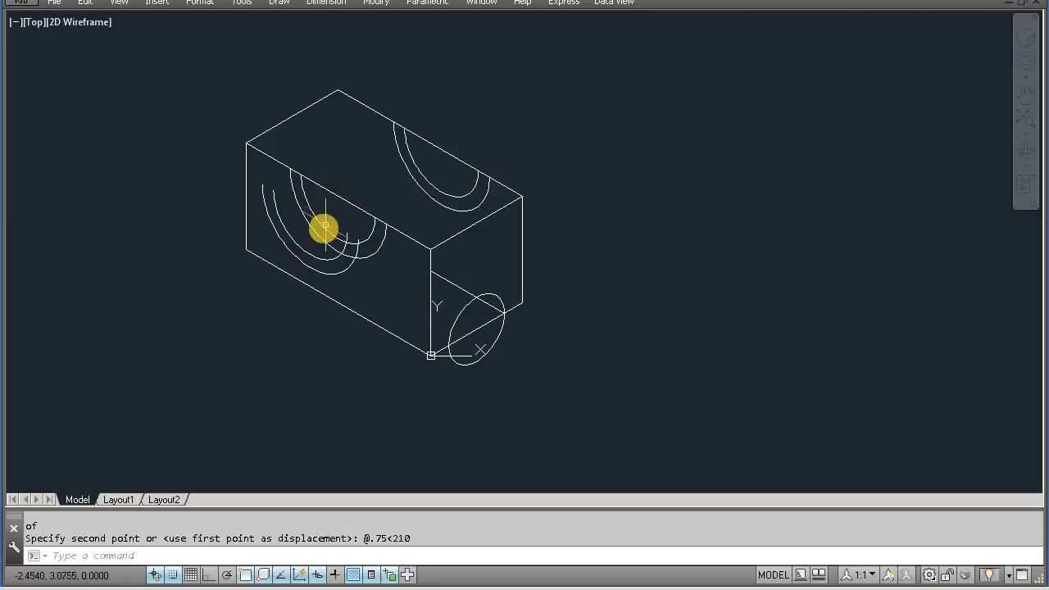
click(325, 226)
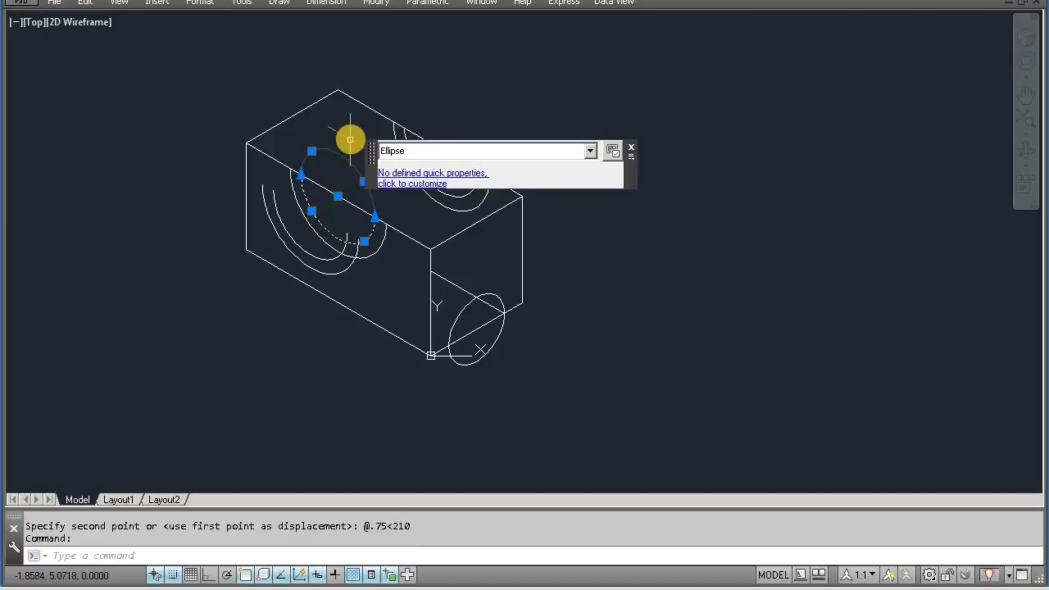
- Delete the leftover arc and inspect the right saddle arc's properties without moving it
key(Delete)
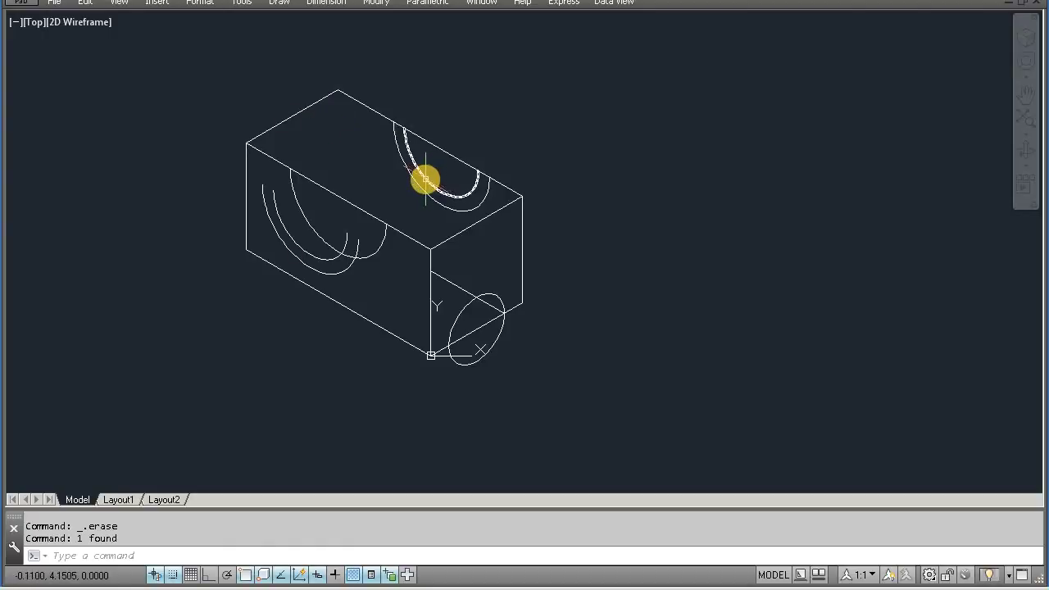
click(425, 178)
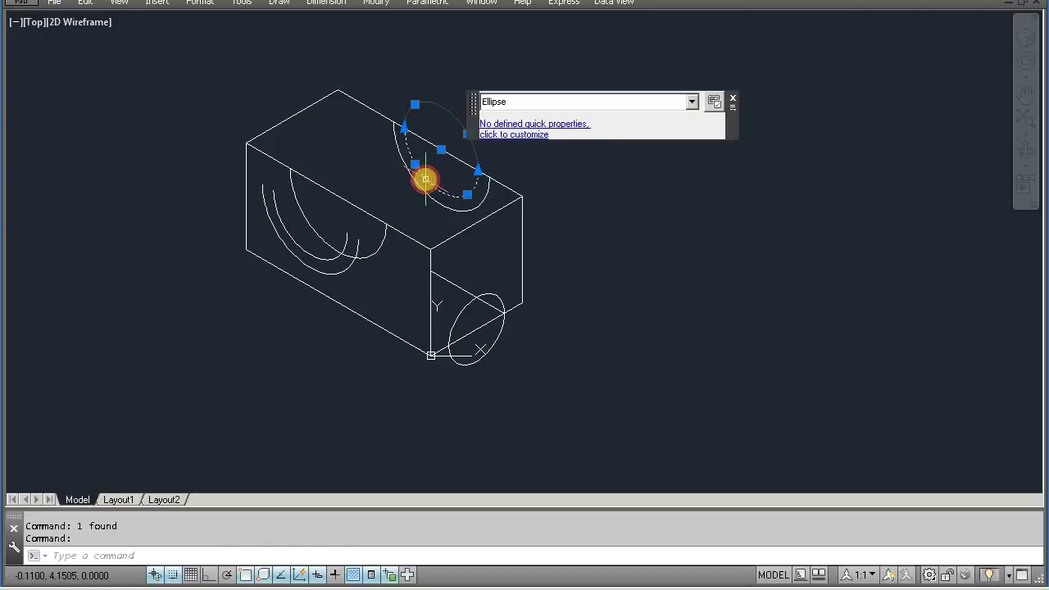
double_click(479, 144)
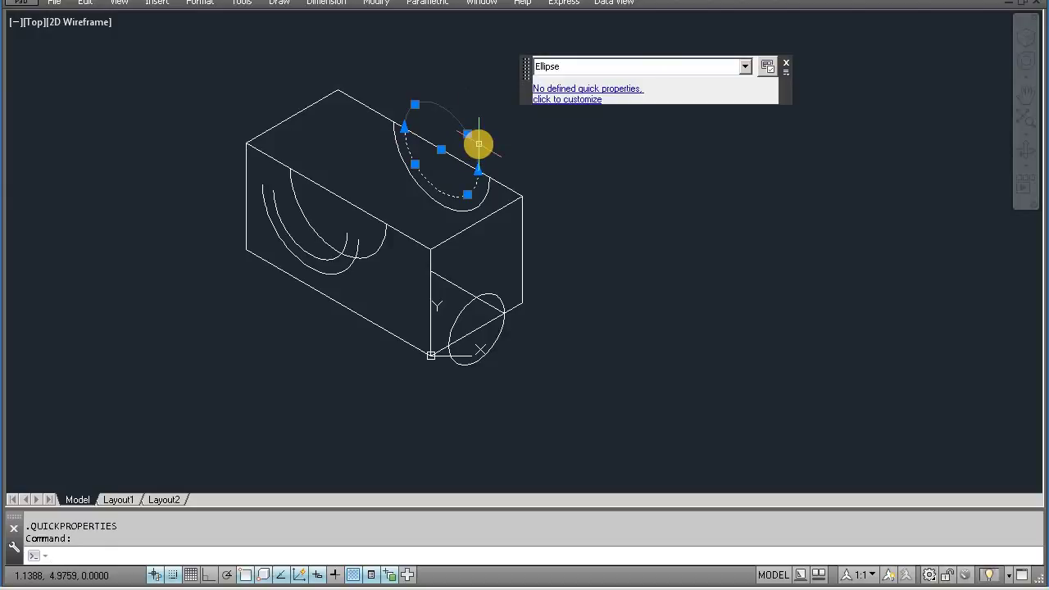
click(786, 66)
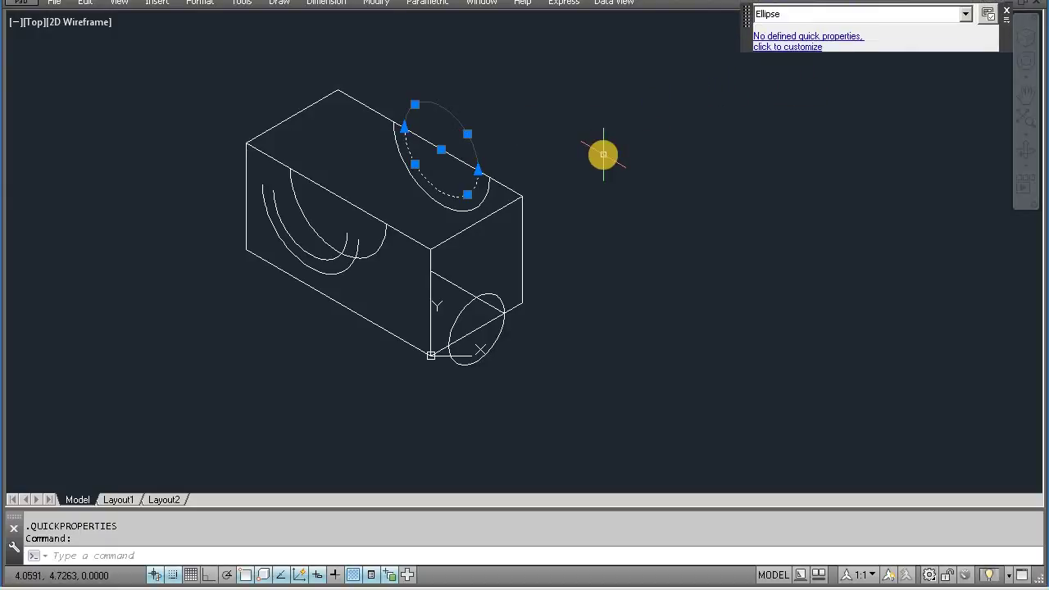
text(M)
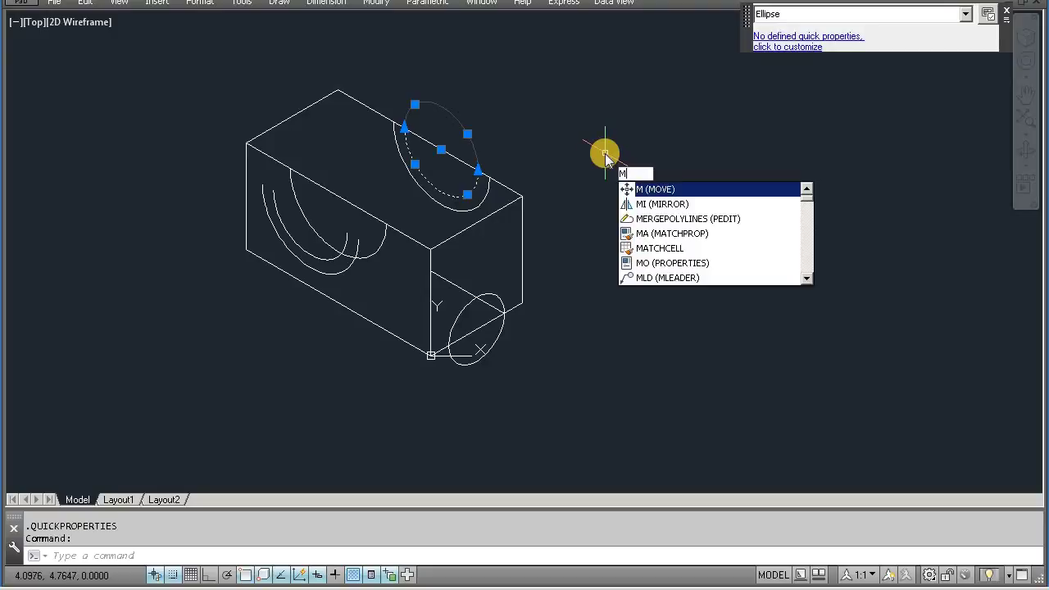
key(Return)
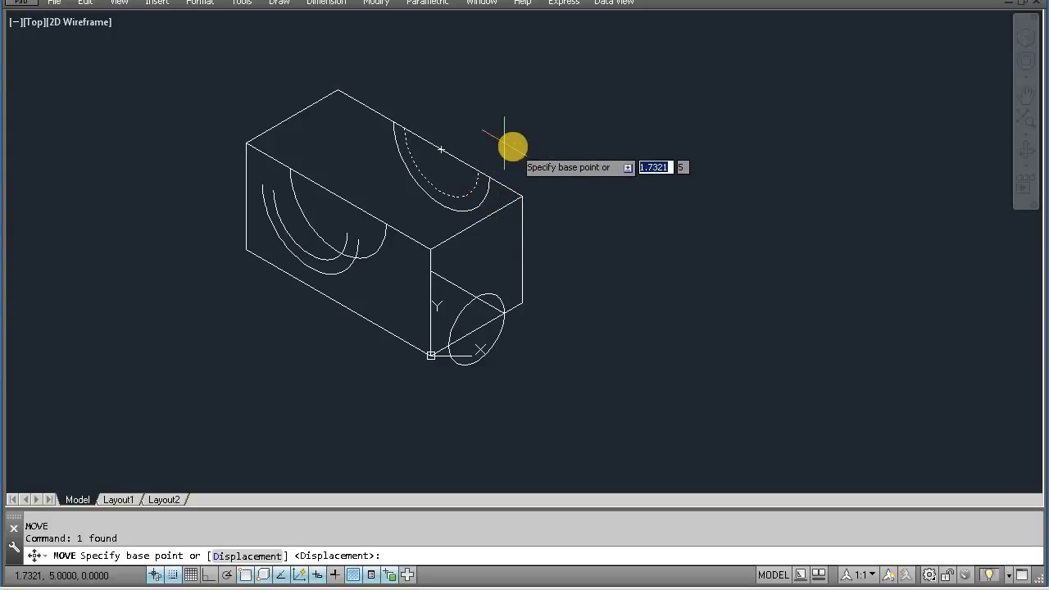
key(Return)
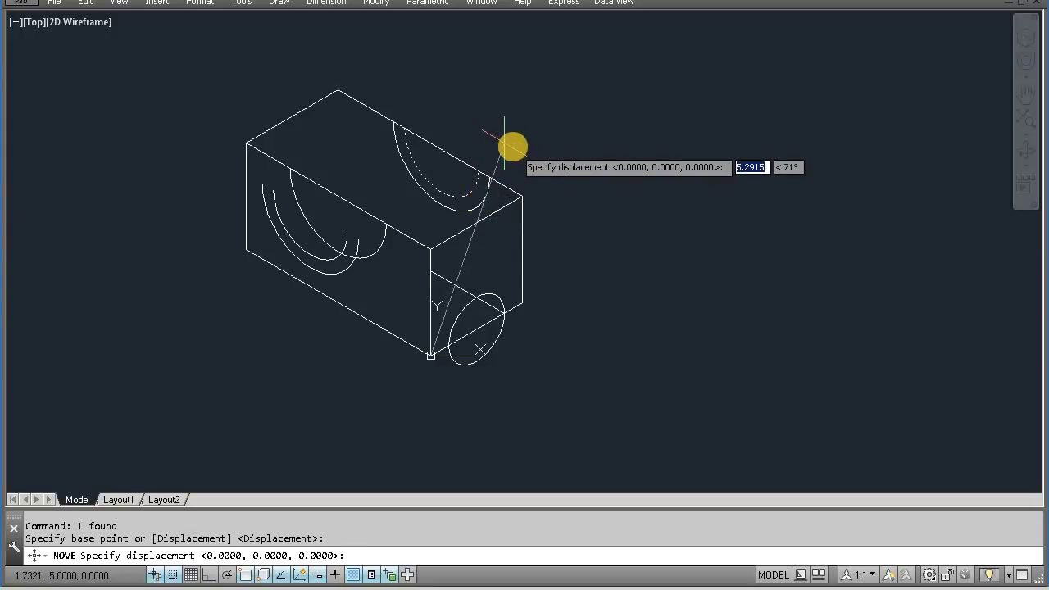
click(513, 146)
- Move both top-face arcs @.75<30 from the arc's midpoint
text(m)
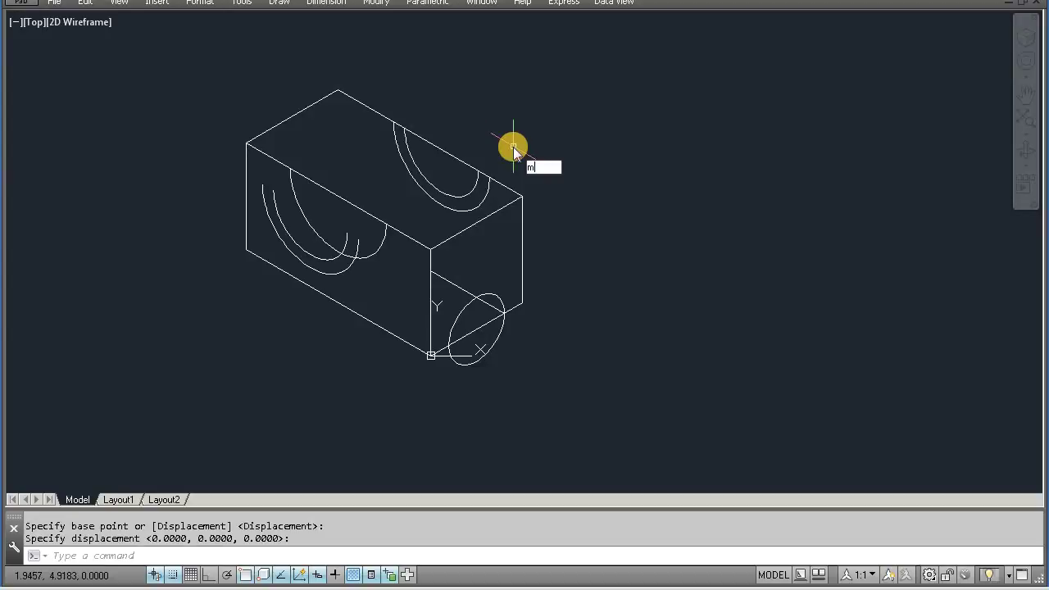
key(Return)
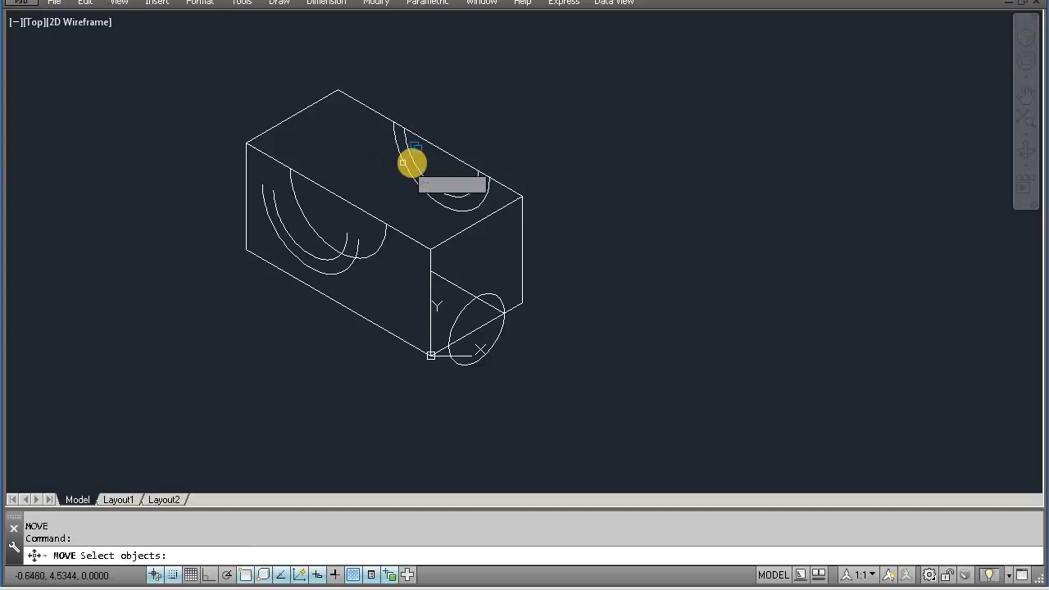
click(405, 166)
click(405, 166)
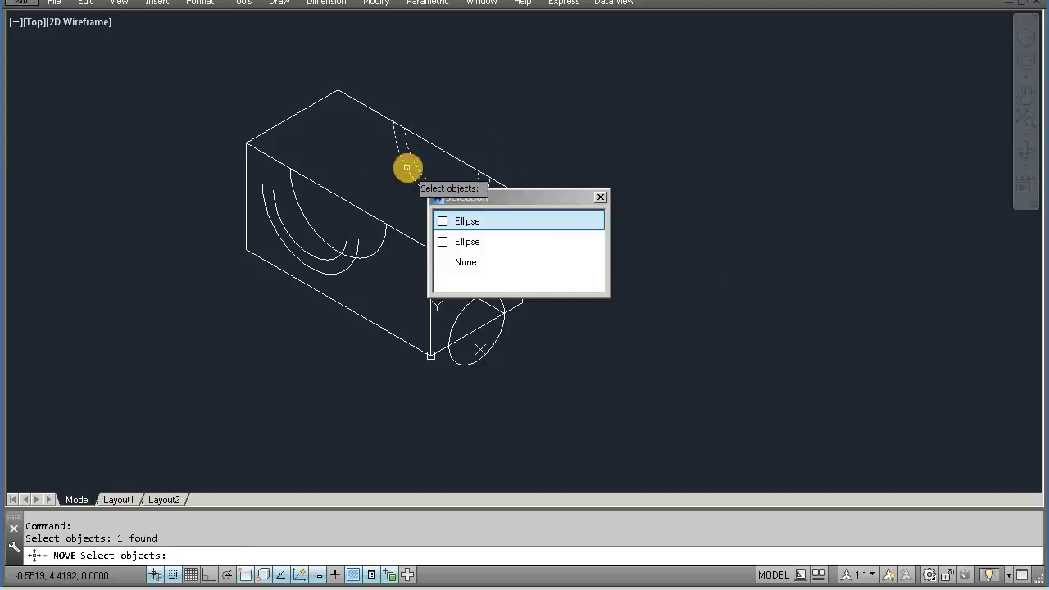
click(440, 221)
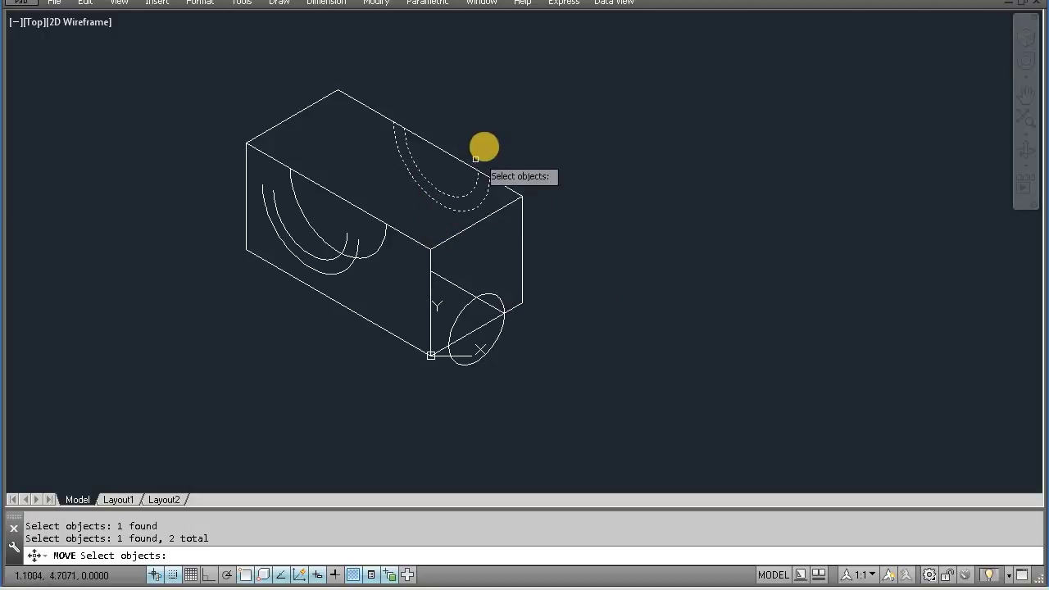
key(Return)
text(mid)
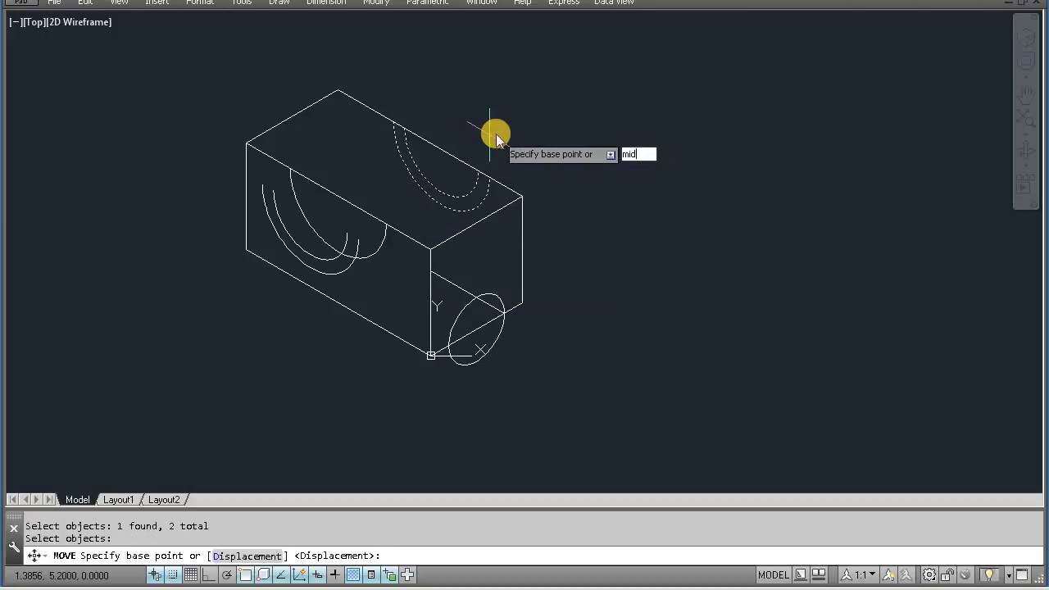
key(Return)
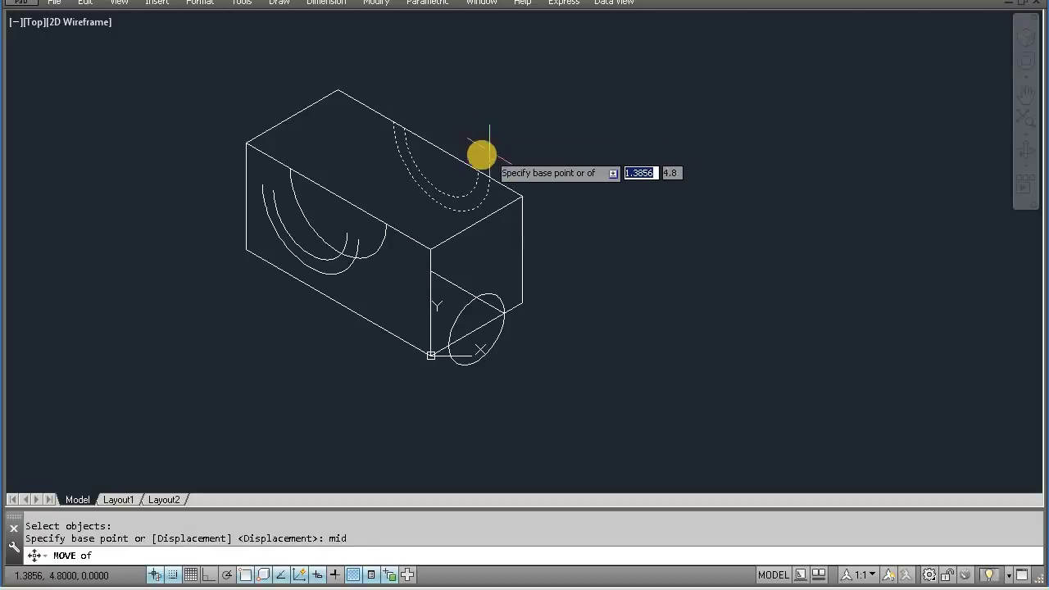
click(431, 144)
text(.75)
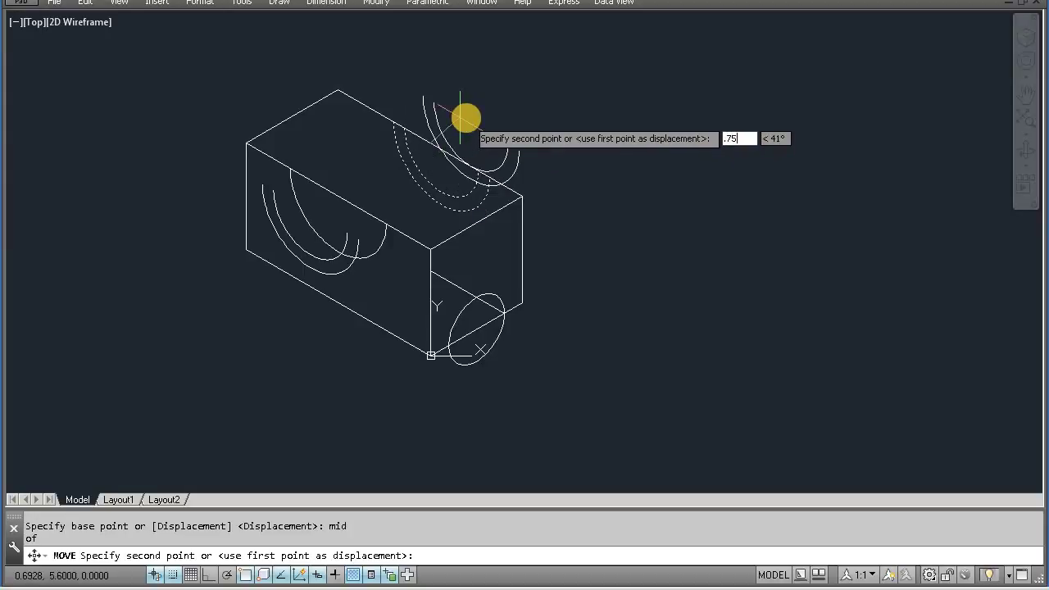
key(Tab)
text(30)
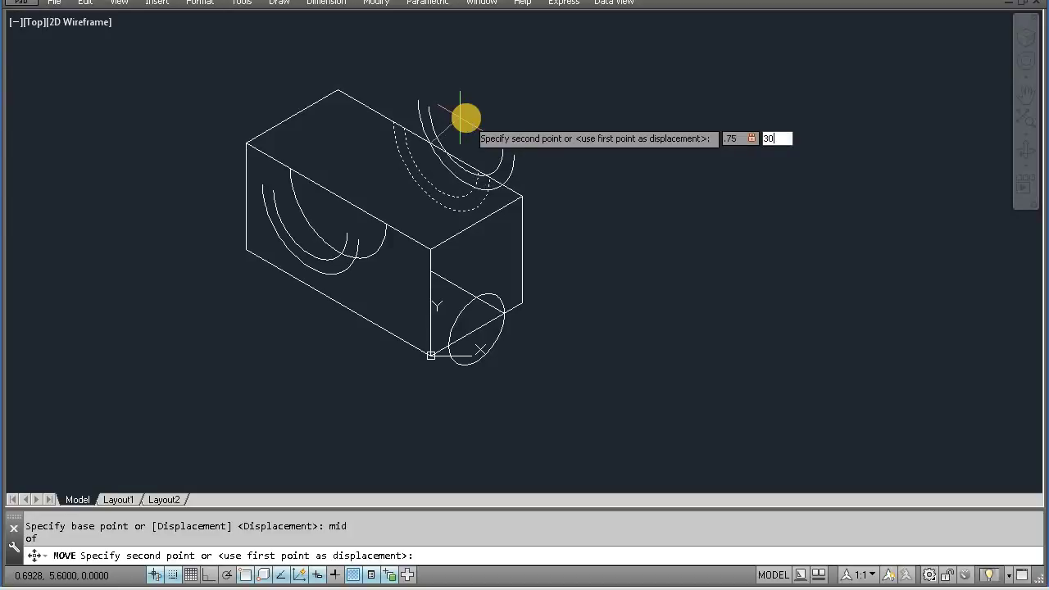
key(Return)
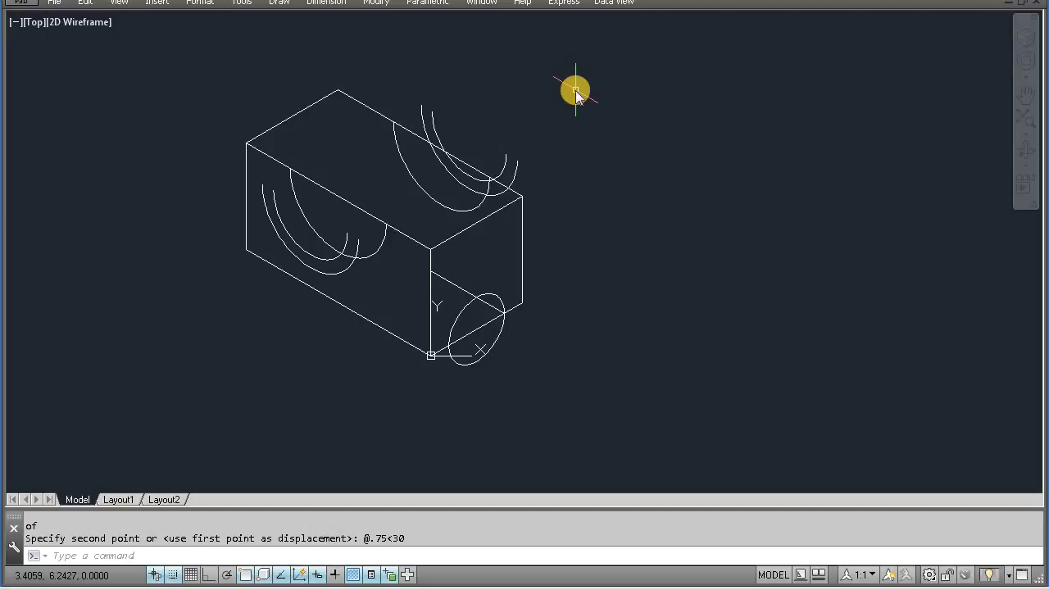
- Draw the rib's first edge: 0.3 at 30° from the left arc, then across to the right arc's endpoint
text(l)
key(Return)
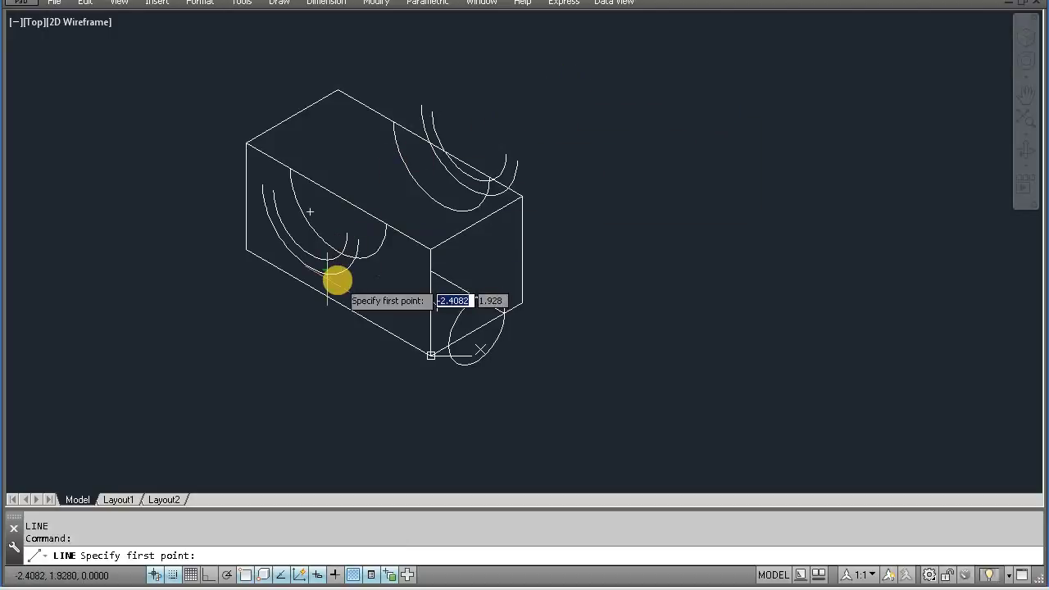
click(341, 236)
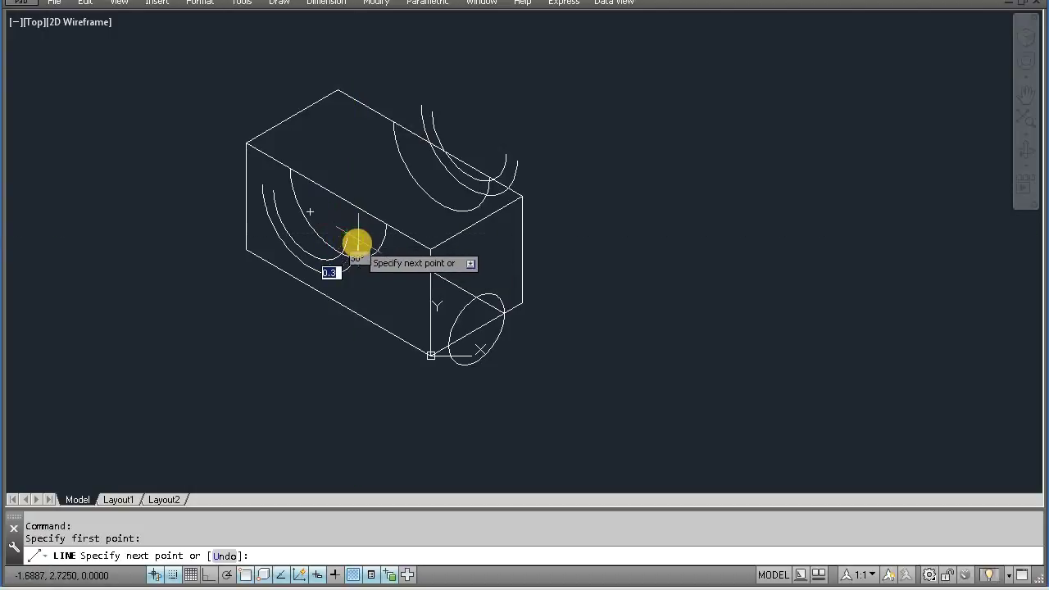
click(358, 244)
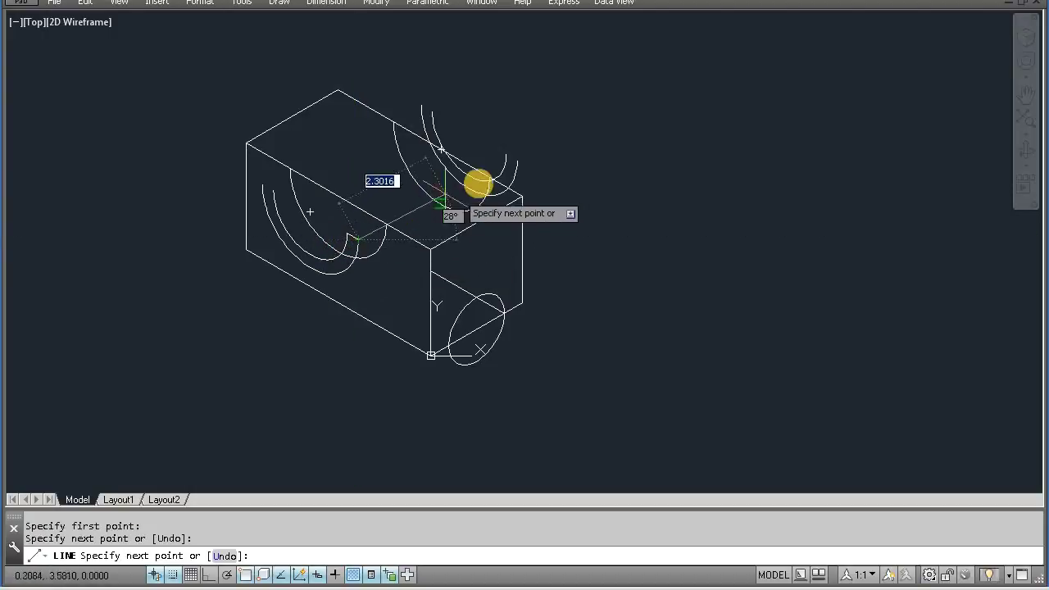
click(519, 167)
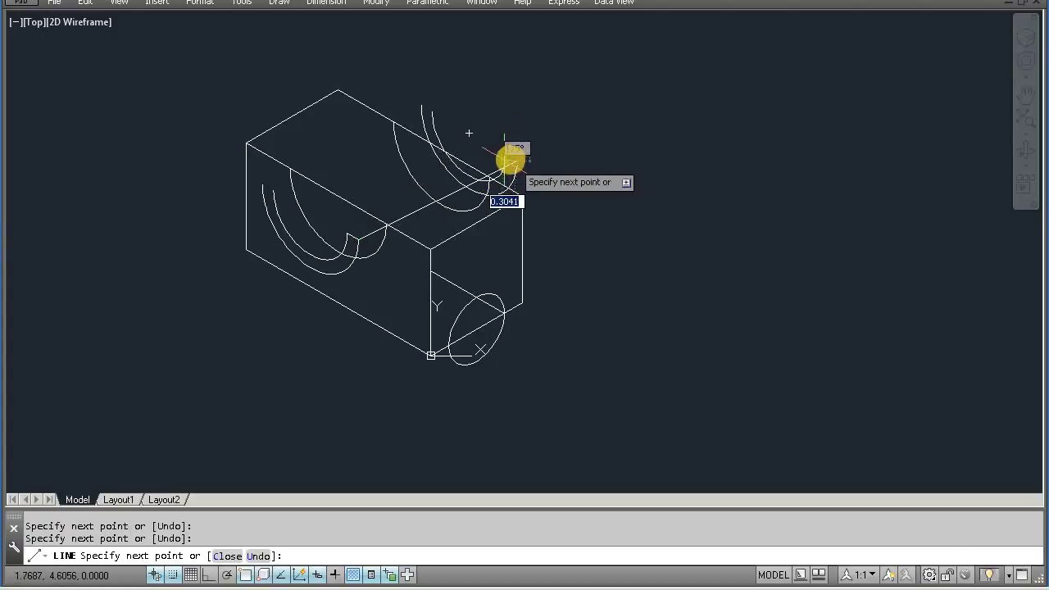
scroll(509, 159, up, 4)
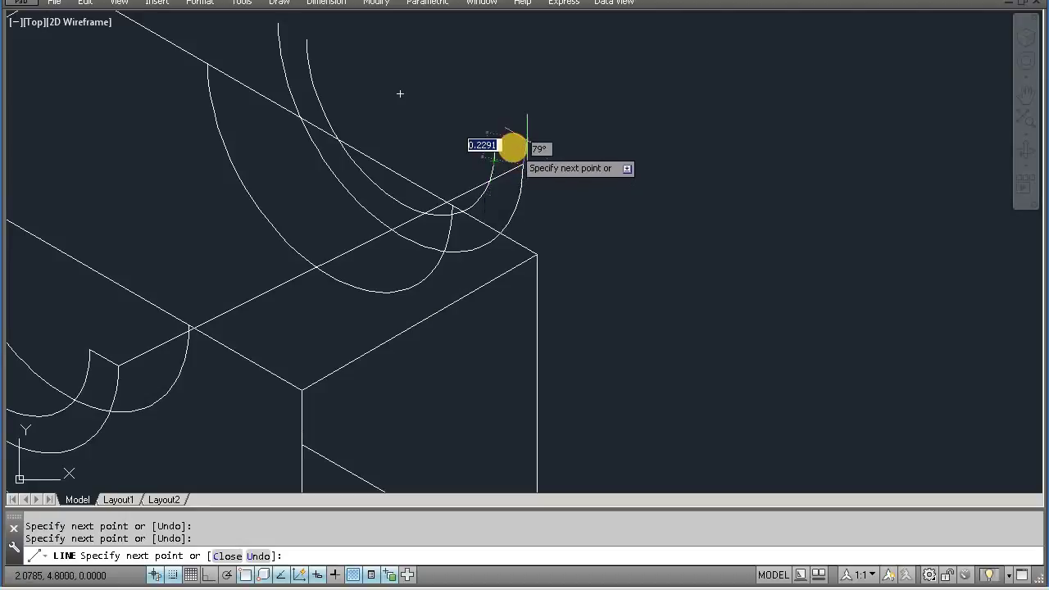
text(en)
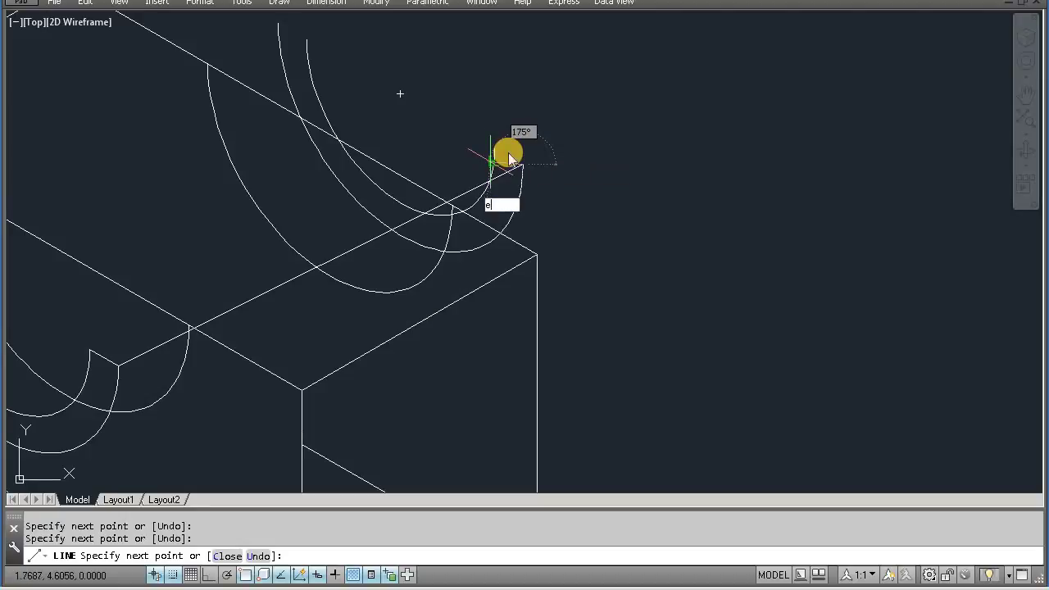
text(d)
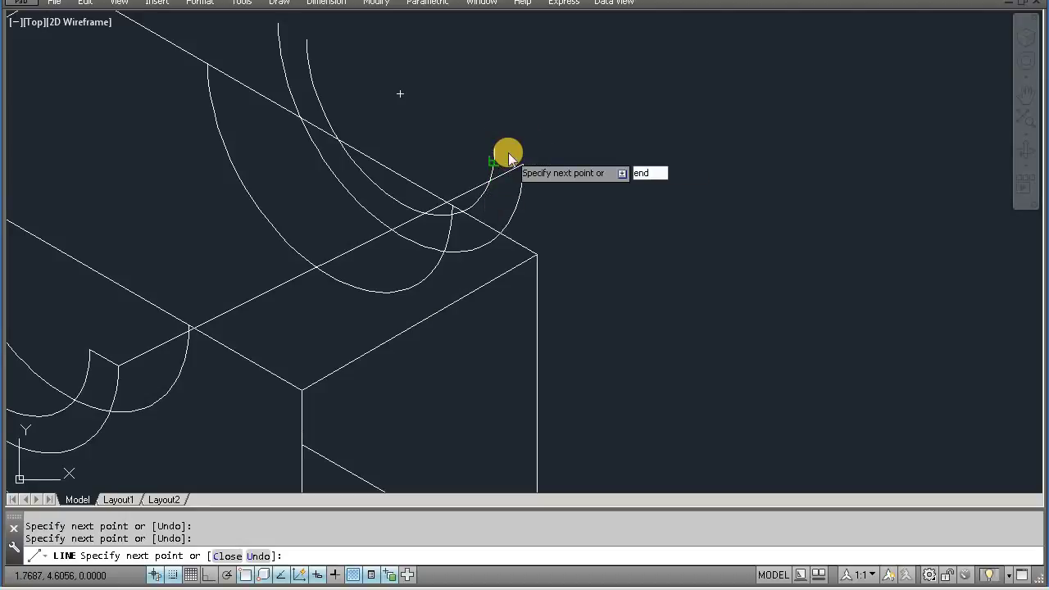
key(Return)
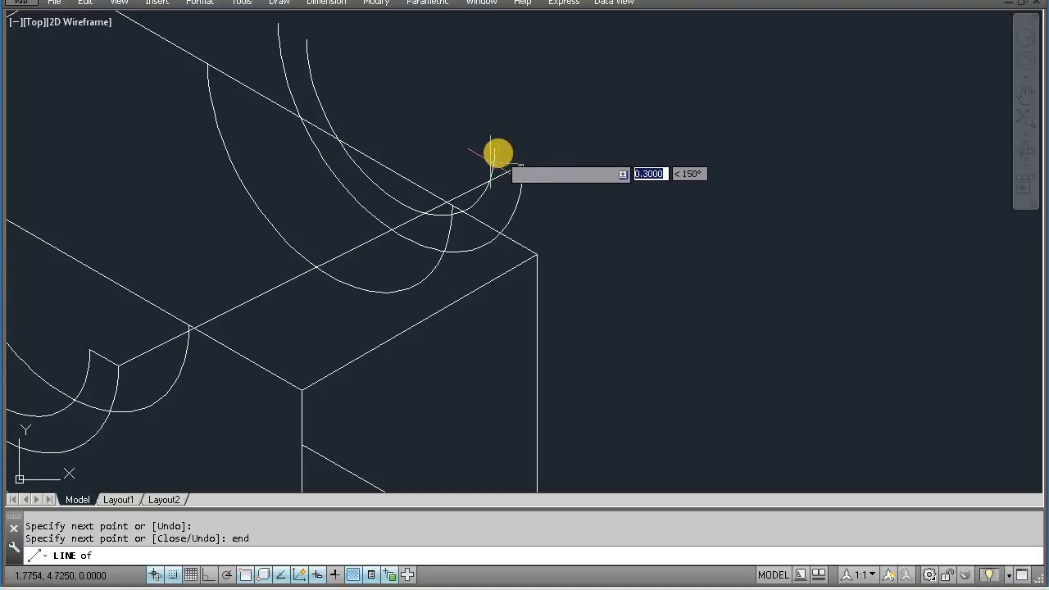
click(492, 150)
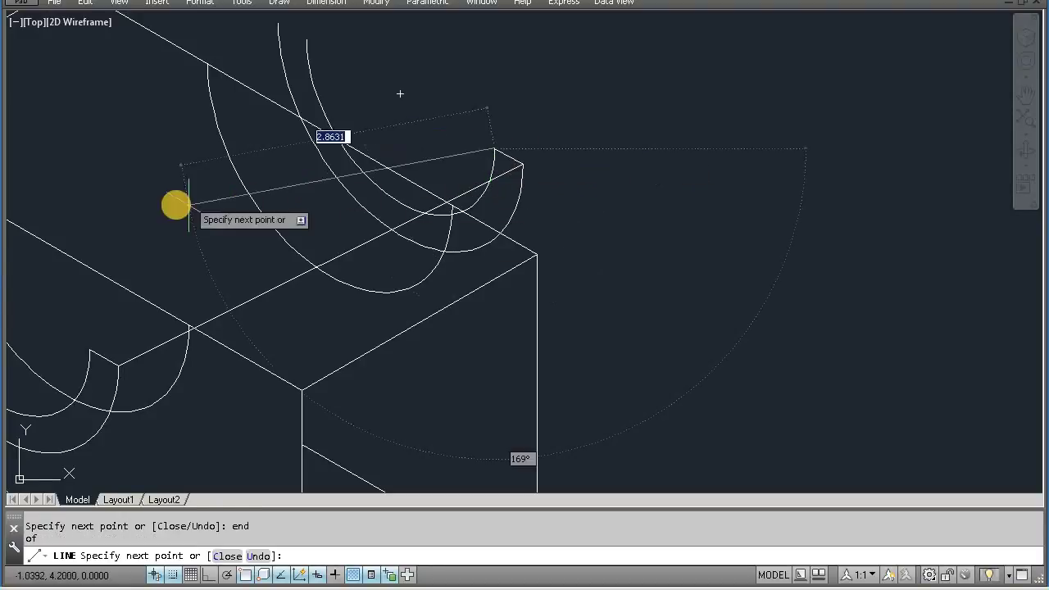
scroll(188, 248, down, 4)
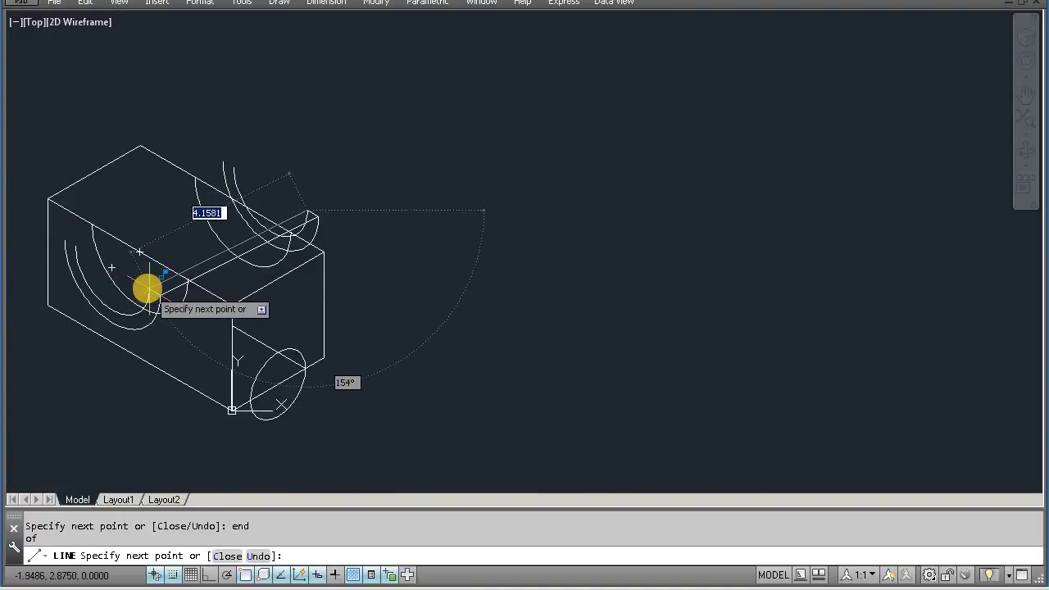
click(148, 287)
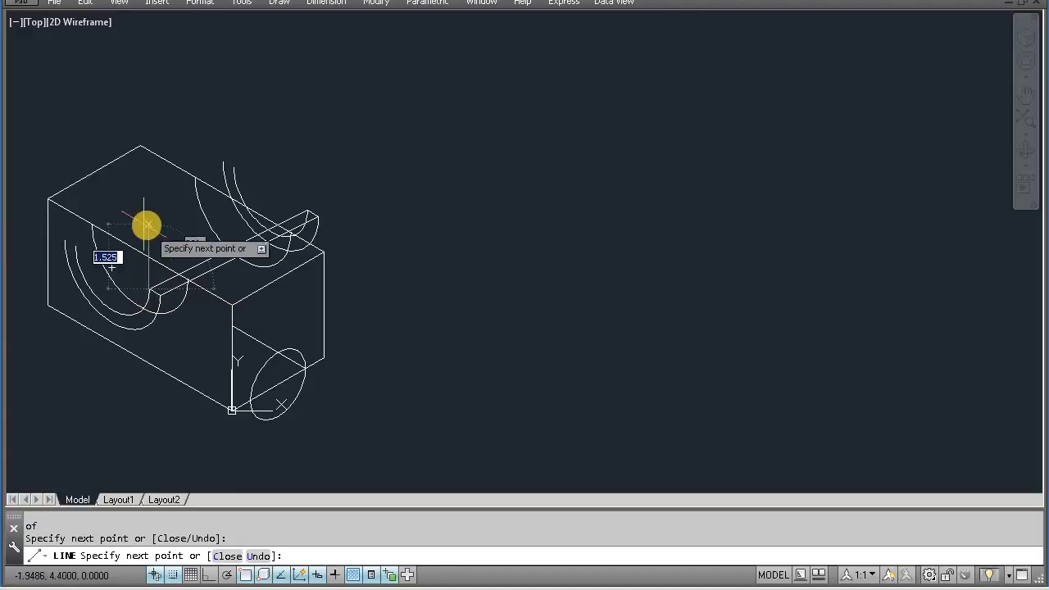
key(Return)
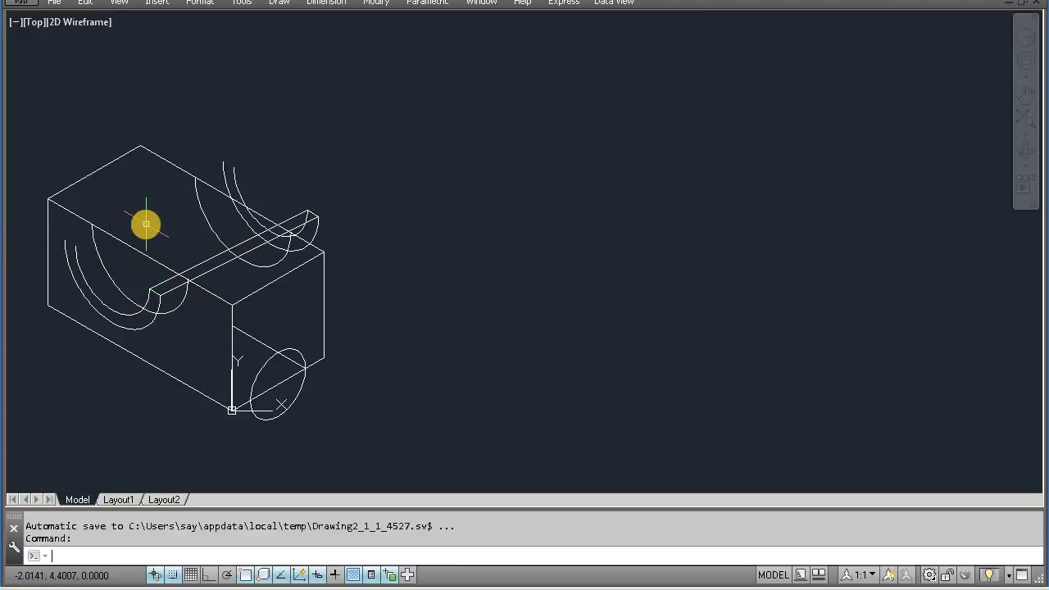
key(Return)
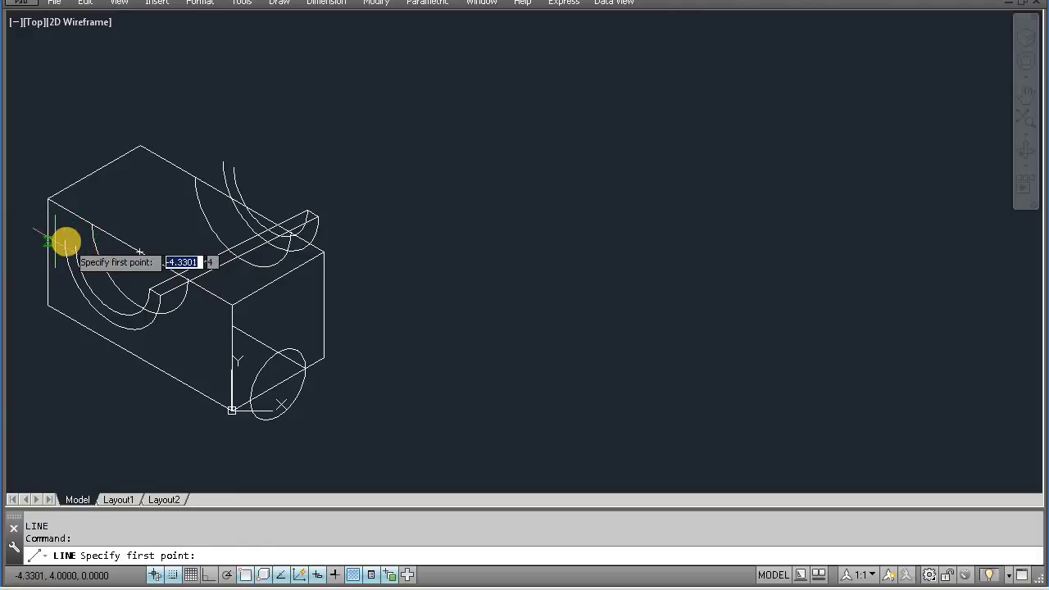
- Draw the rib's second long edge and short 0.3 end segment between arc endpoints, then recentre the view
scroll(65, 242, up, 5)
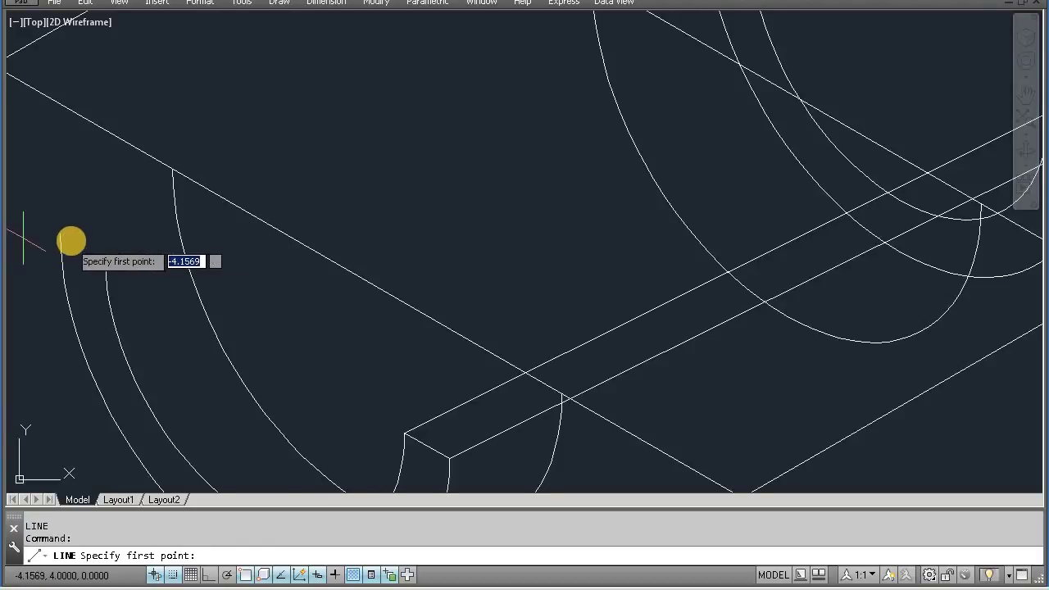
scroll(71, 240, down, 3)
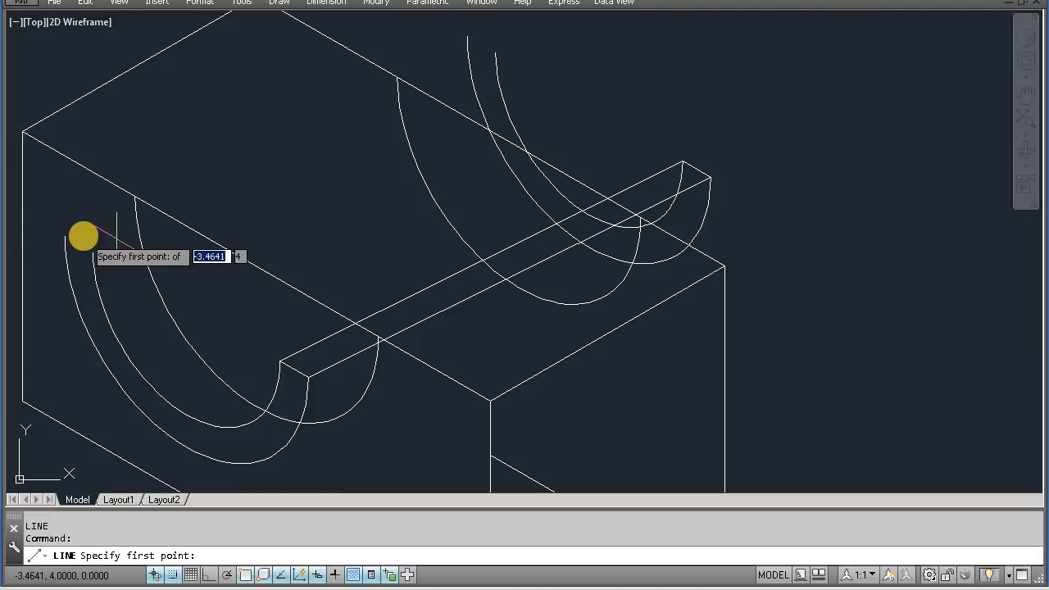
text(end)
key(Return)
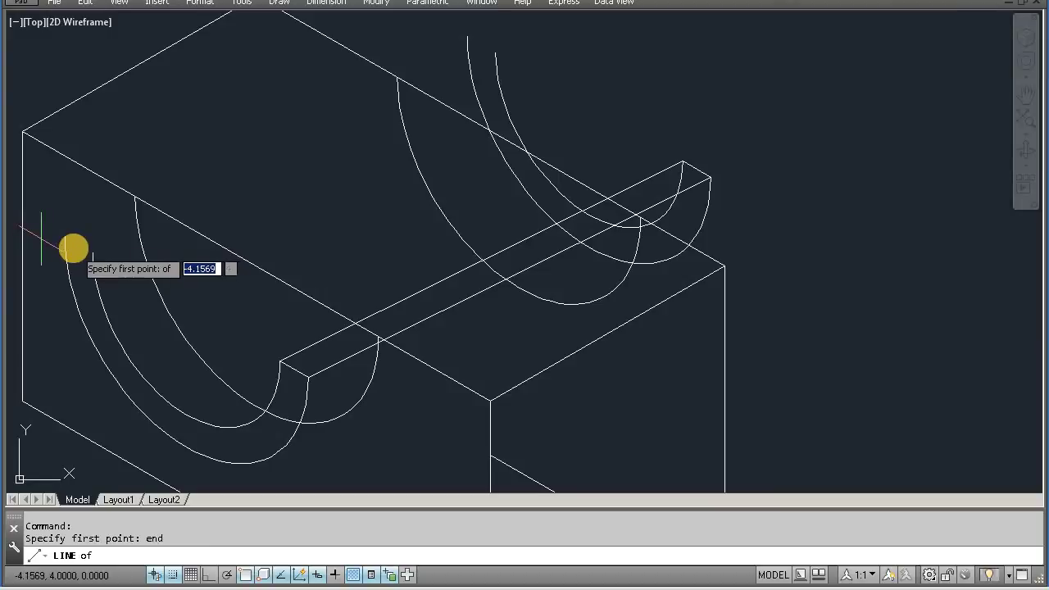
scroll(74, 246, down, 2)
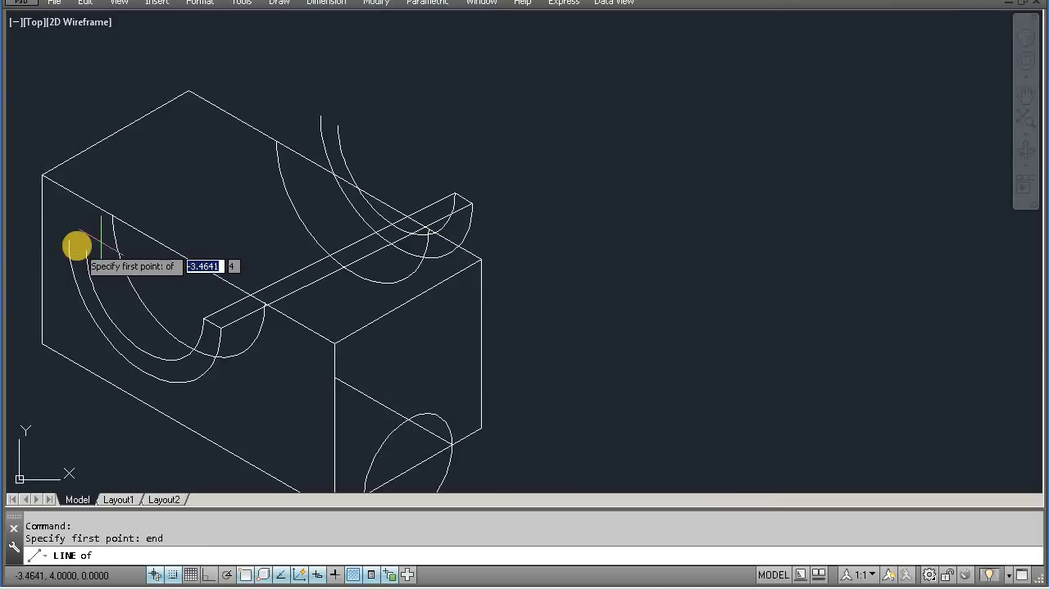
scroll(71, 244, down, 2)
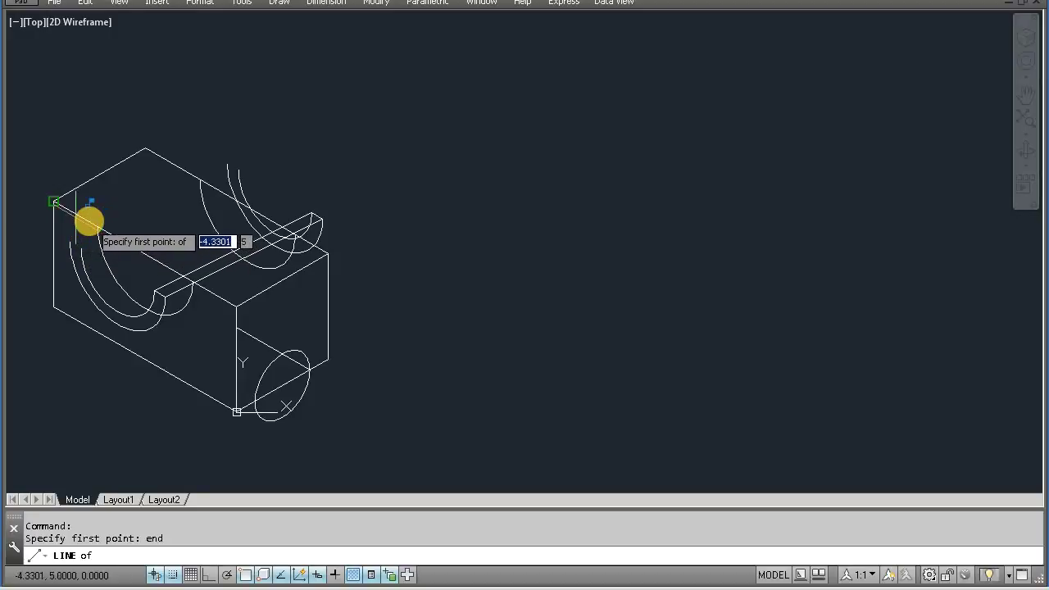
click(228, 168)
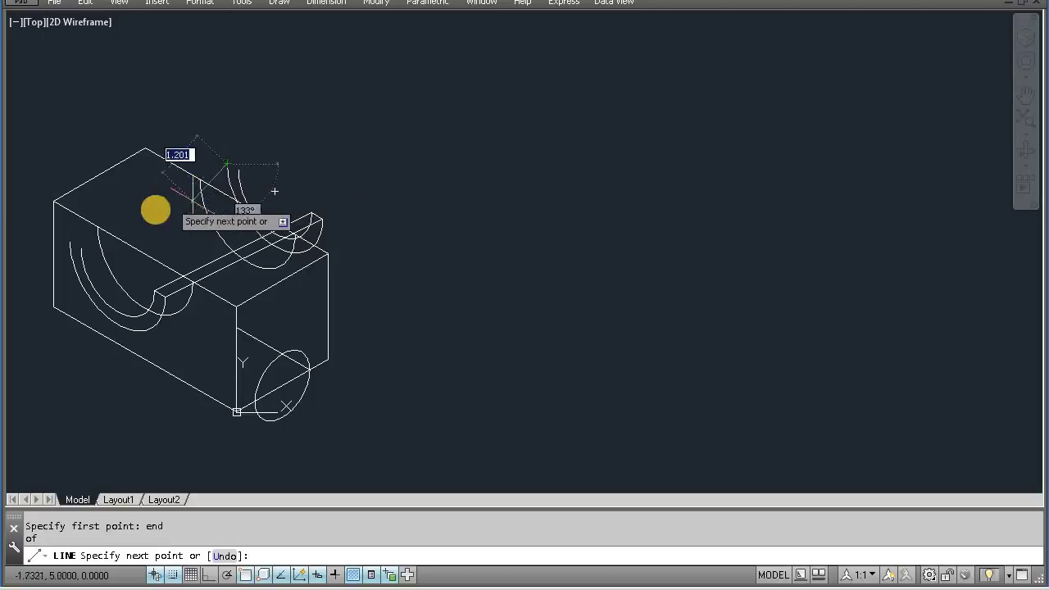
click(86, 240)
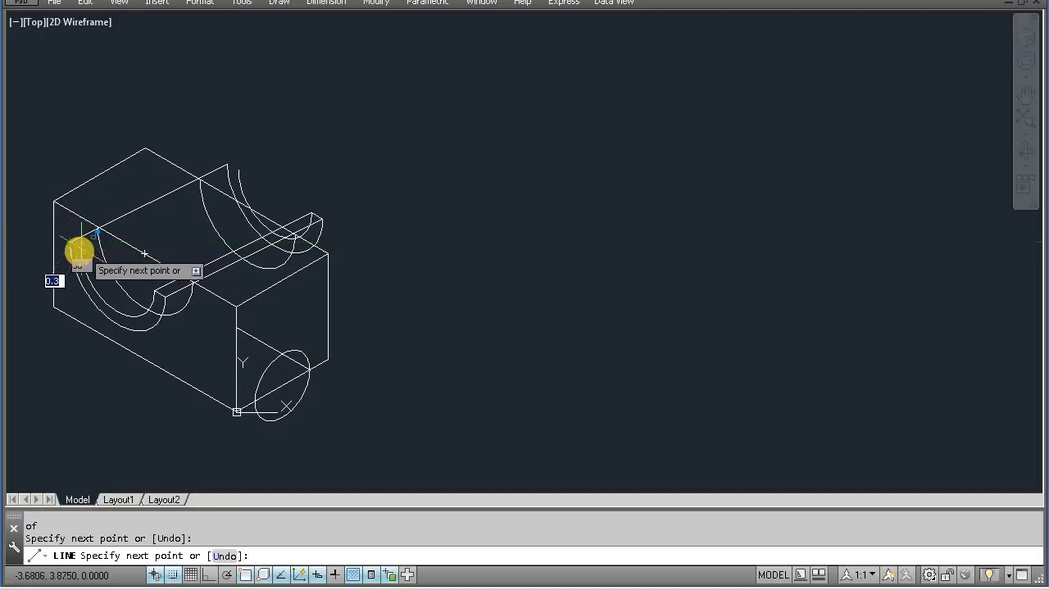
click(79, 249)
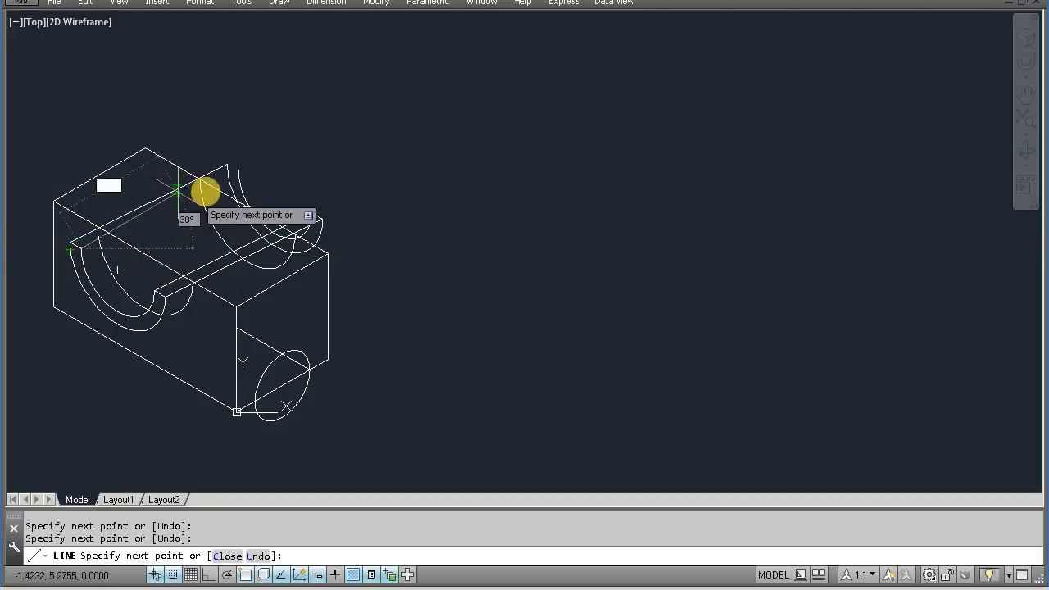
click(237, 171)
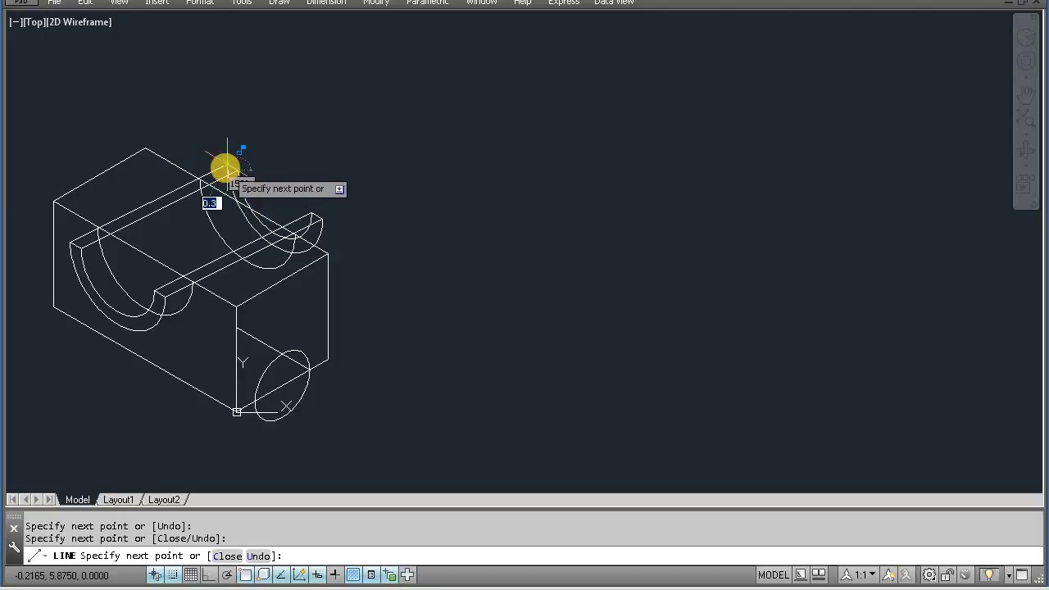
click(225, 168)
key(Return)
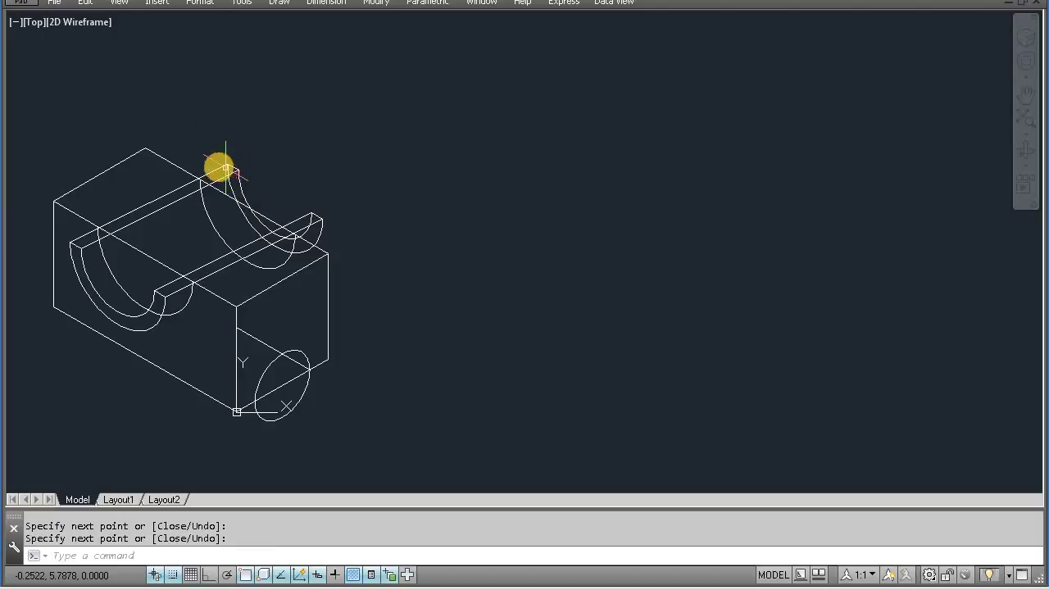
scroll(29, 188, up, 2)
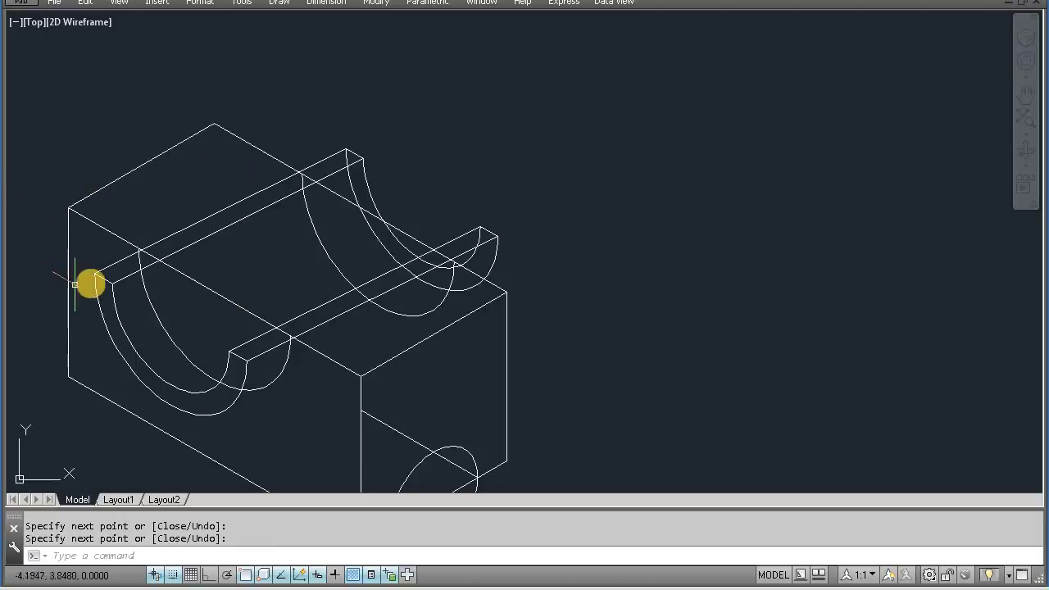
middle_drag(122, 264, 341, 233)
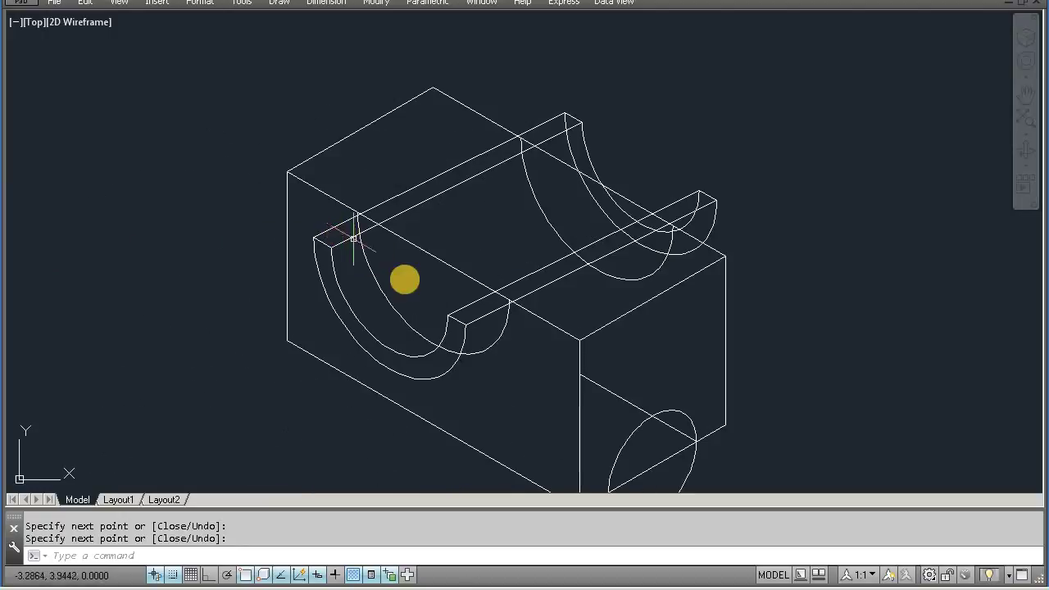
scroll(382, 293, down, 2)
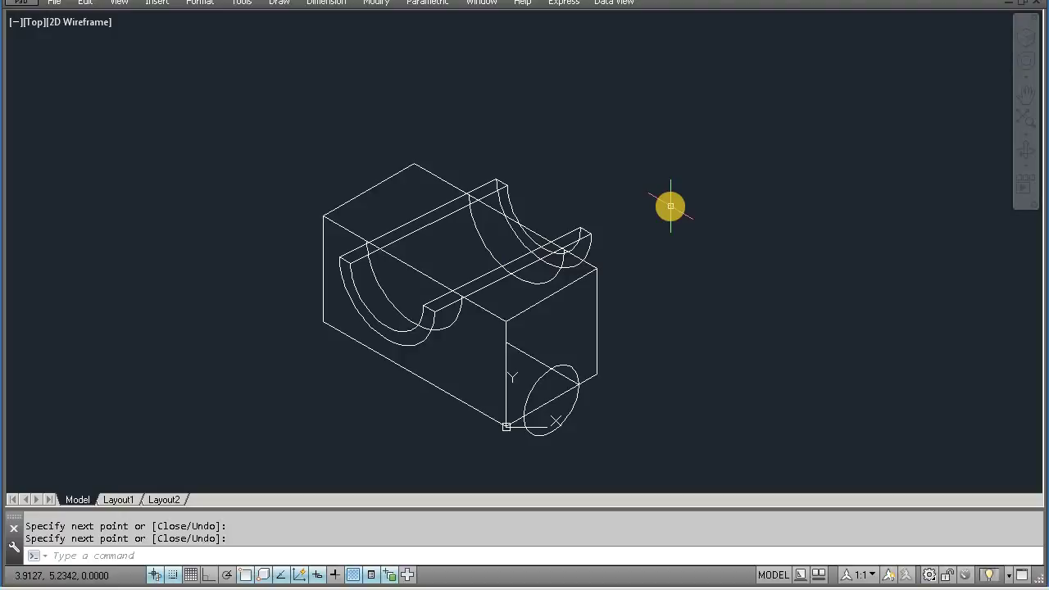
- Trim the hidden left-saddle arc pieces and the rib edge segments crossing the cutout
text(r)
key(Return)
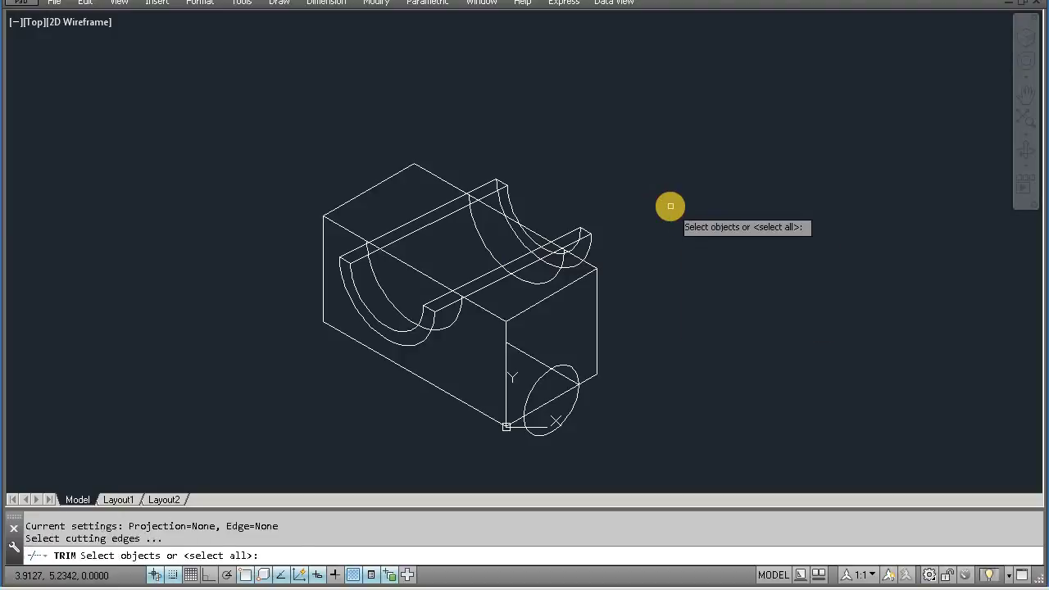
key(Return)
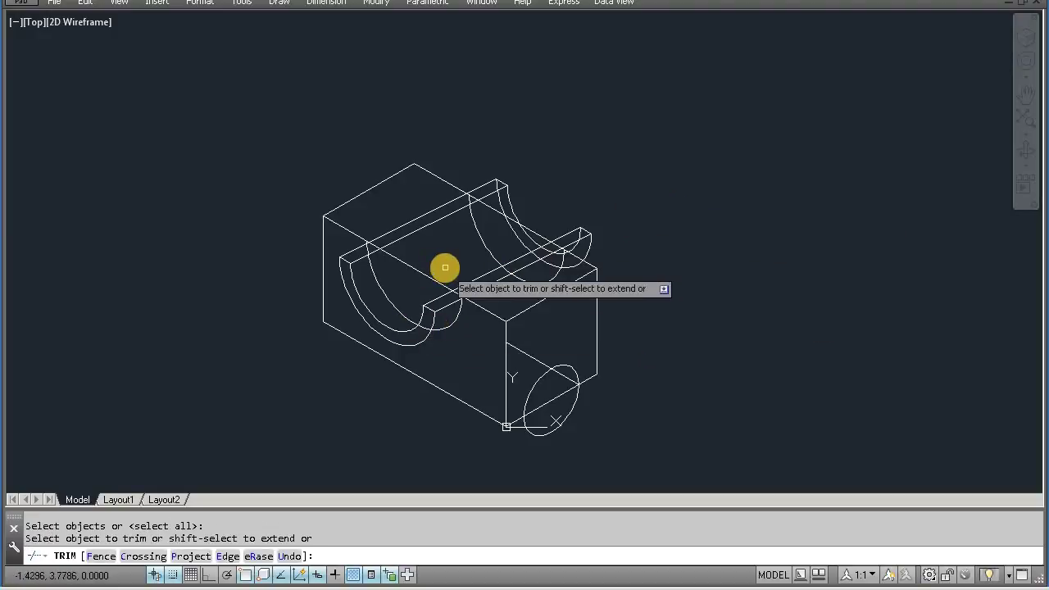
scroll(442, 267, up, 2)
click(375, 197)
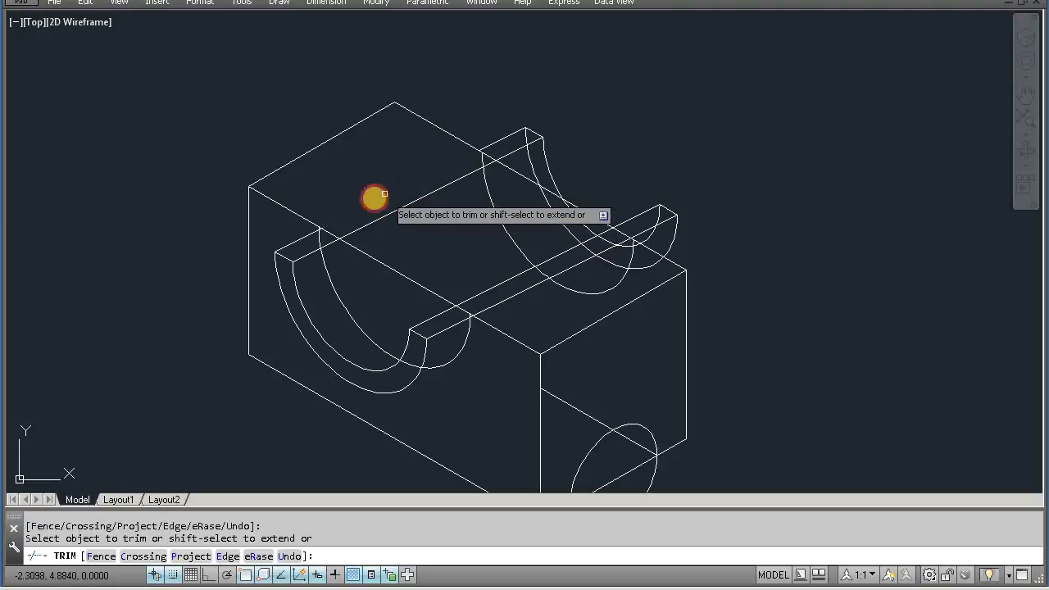
click(319, 239)
click(358, 294)
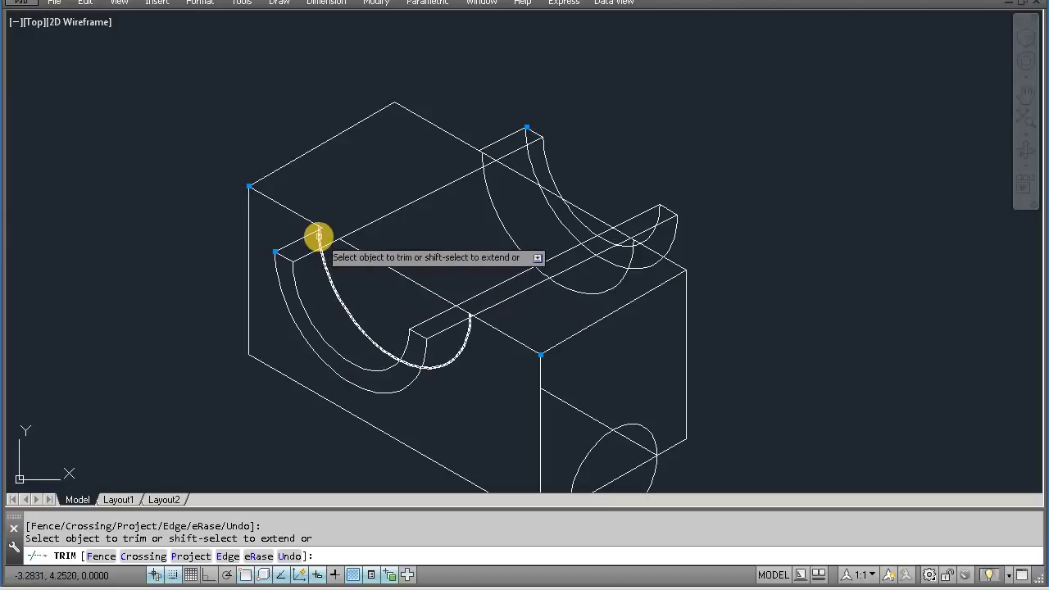
click(319, 237)
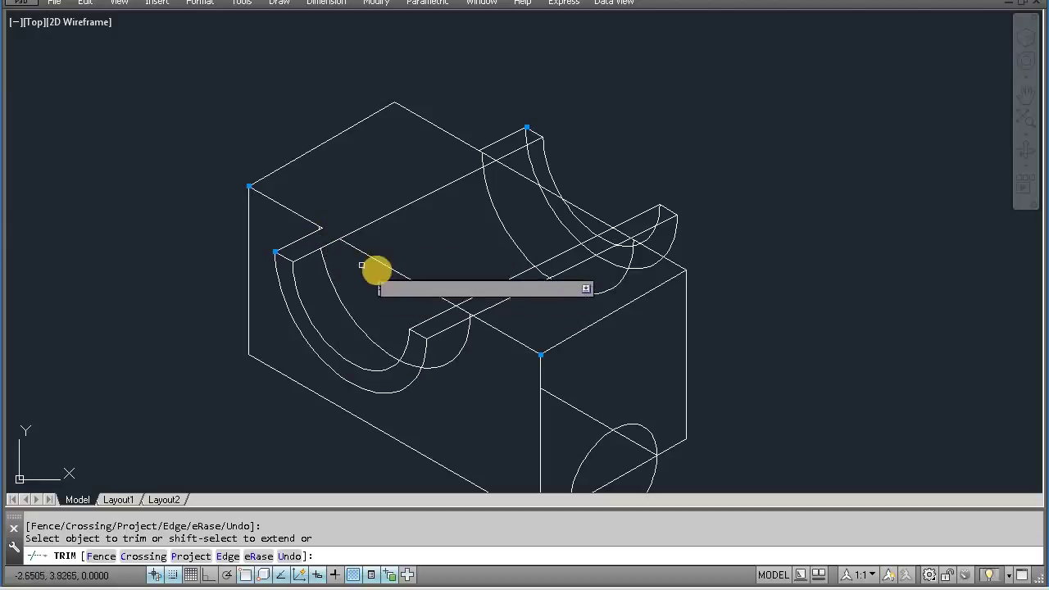
click(339, 301)
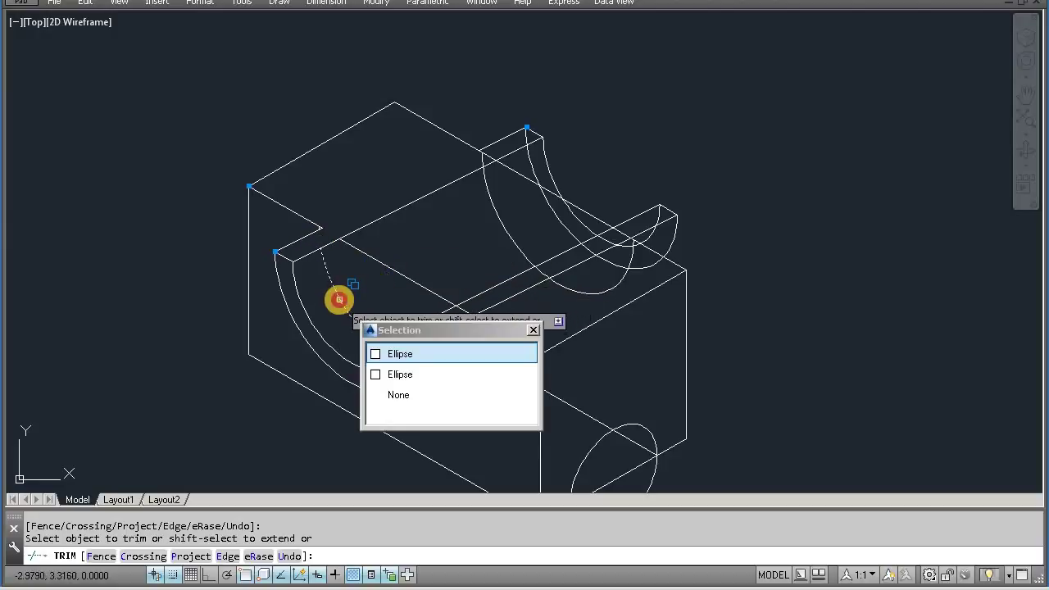
click(375, 354)
click(351, 312)
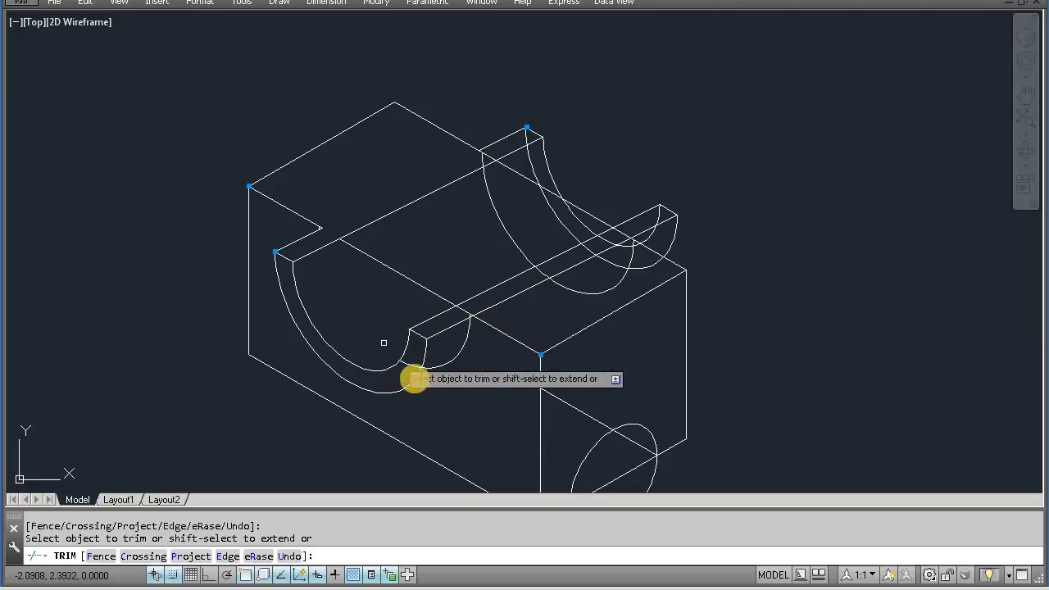
click(412, 363)
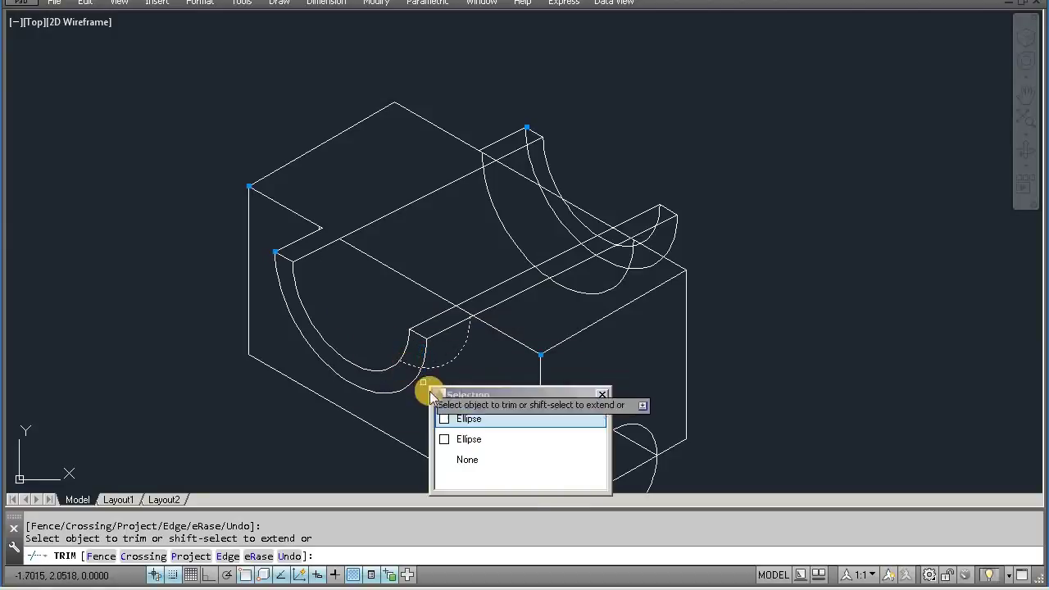
click(446, 420)
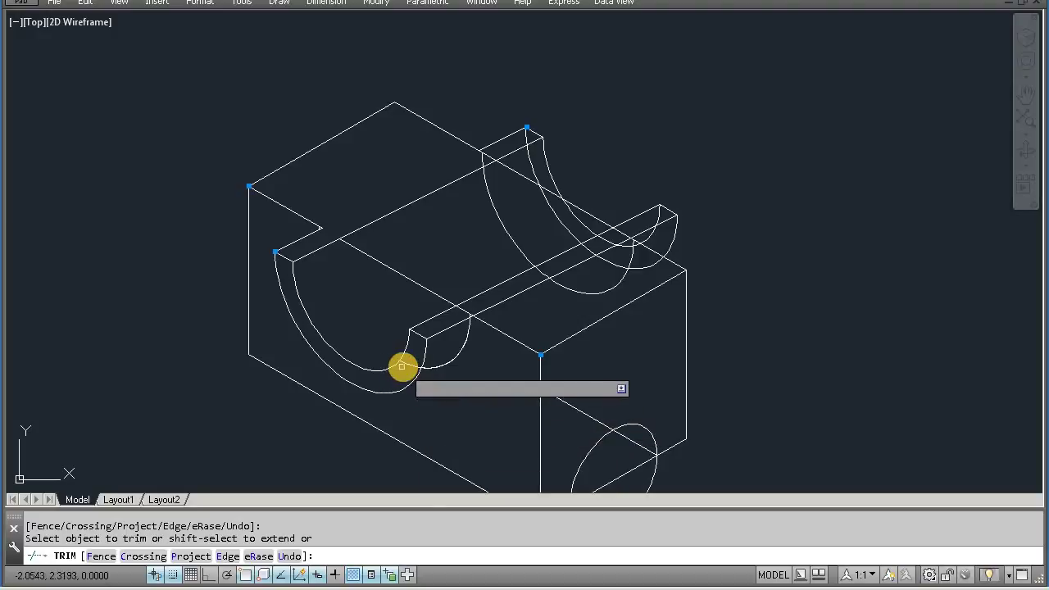
click(409, 363)
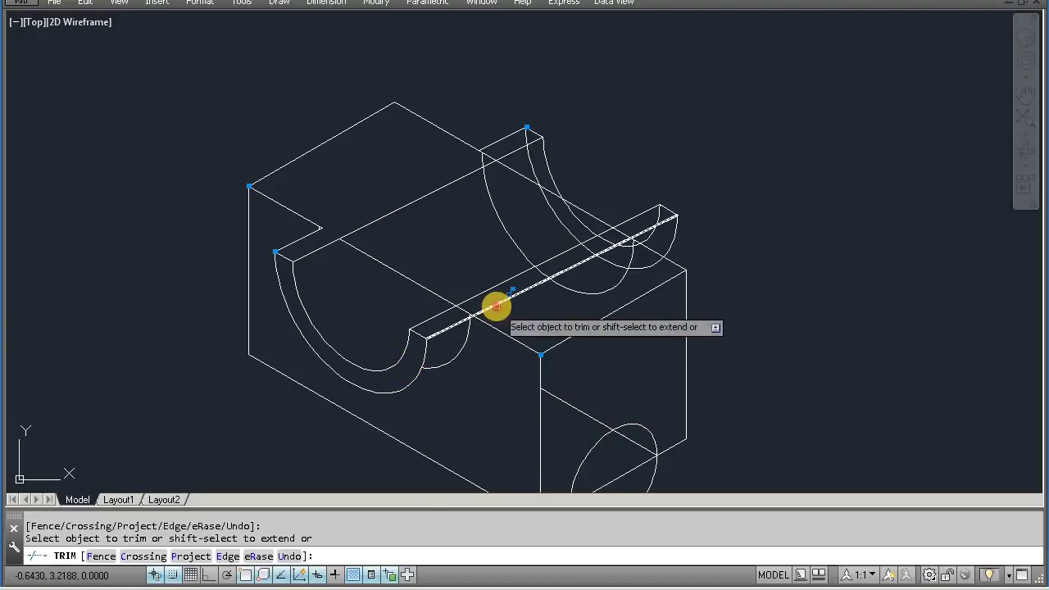
click(484, 306)
click(465, 316)
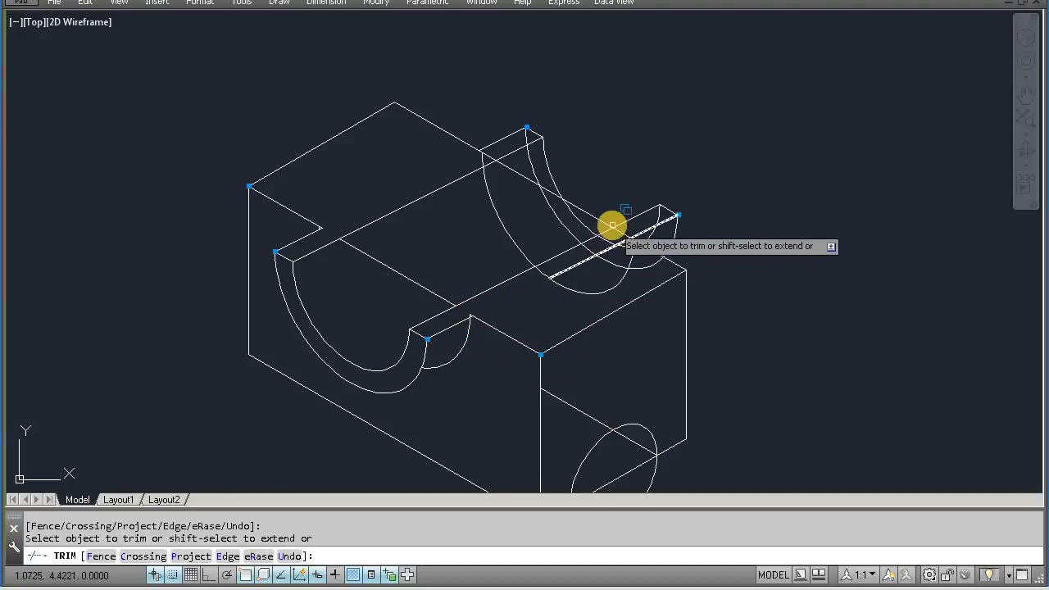
- Trim the remaining hidden line and arc segments on the right, window-selecting the arc pieces
scroll(608, 225, up, 2)
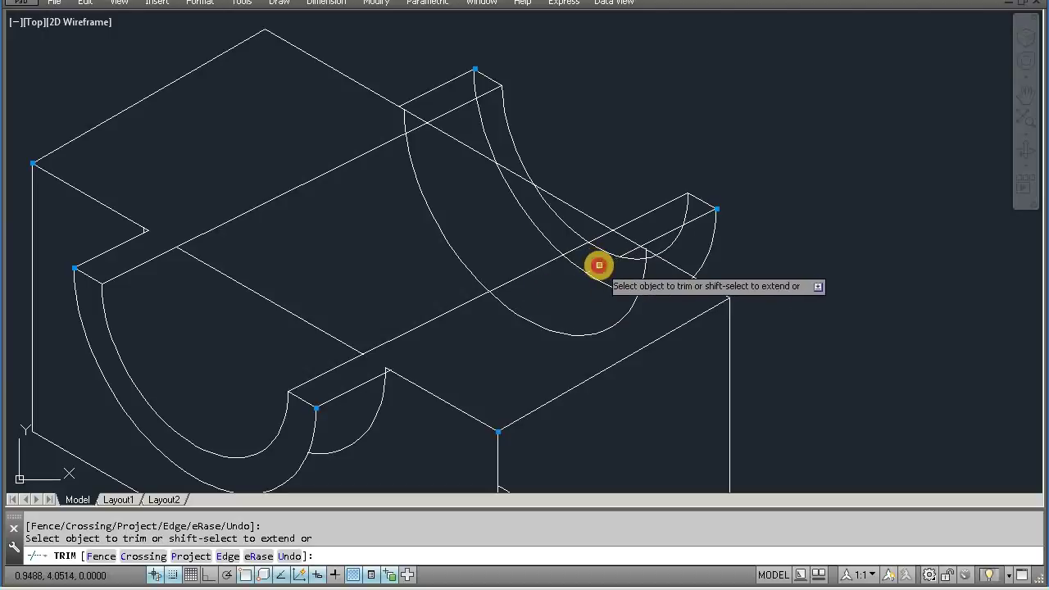
scroll(631, 247, up, 2)
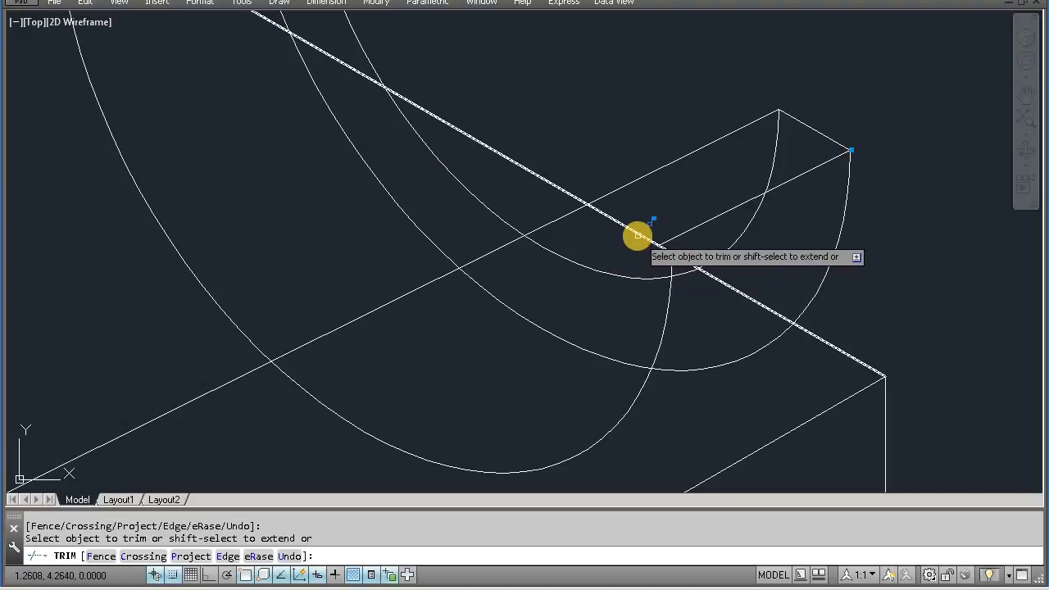
click(635, 235)
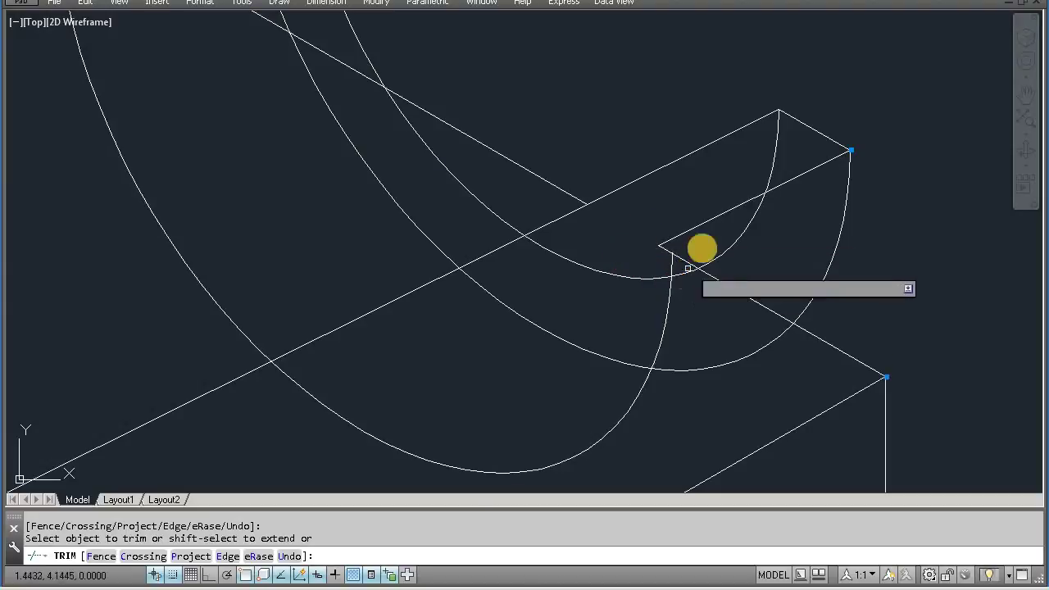
click(774, 144)
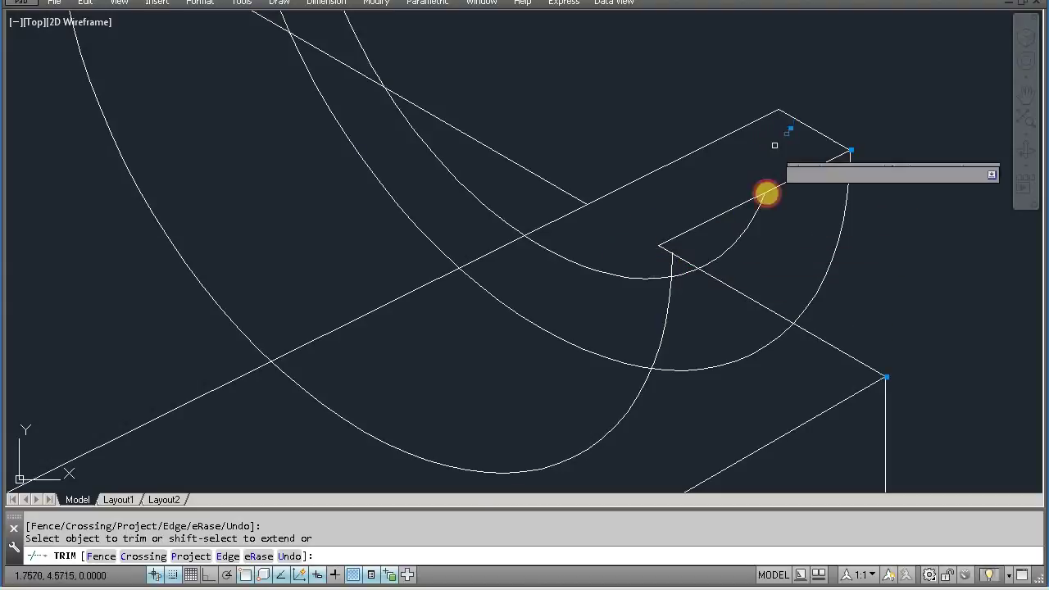
click(744, 234)
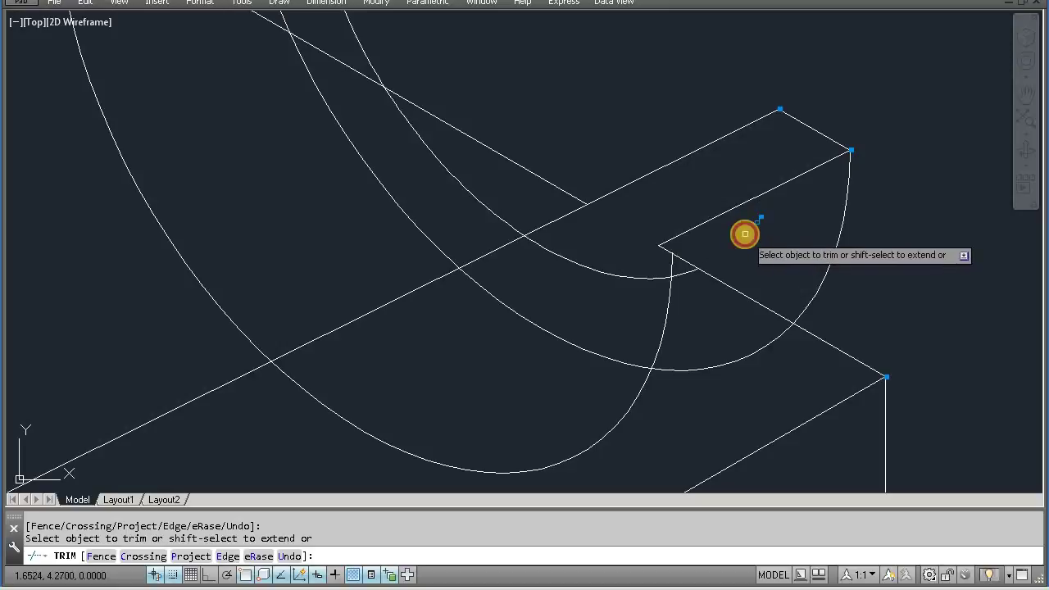
click(684, 272)
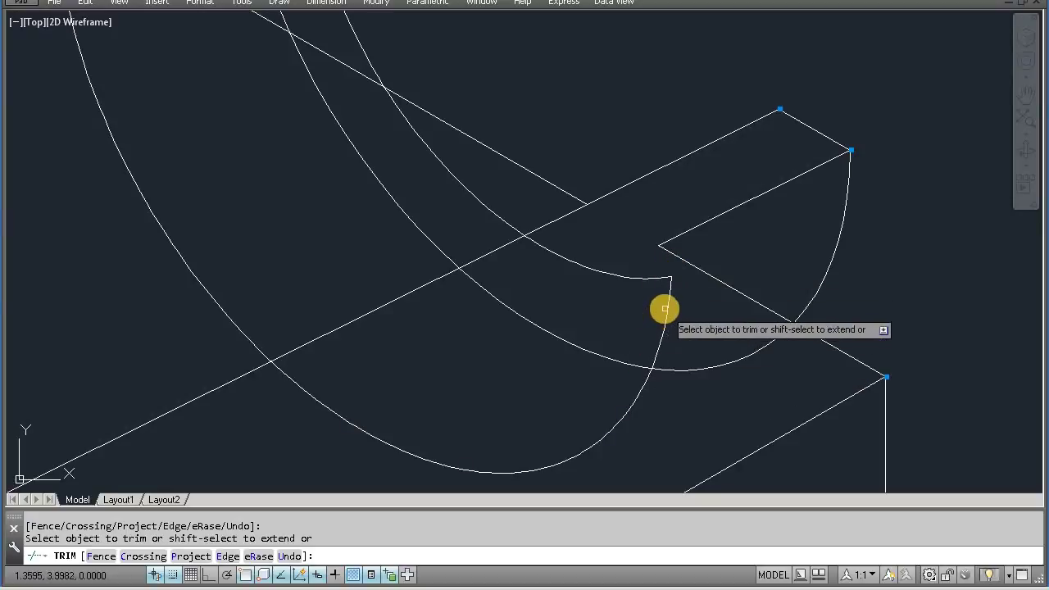
click(664, 308)
click(682, 309)
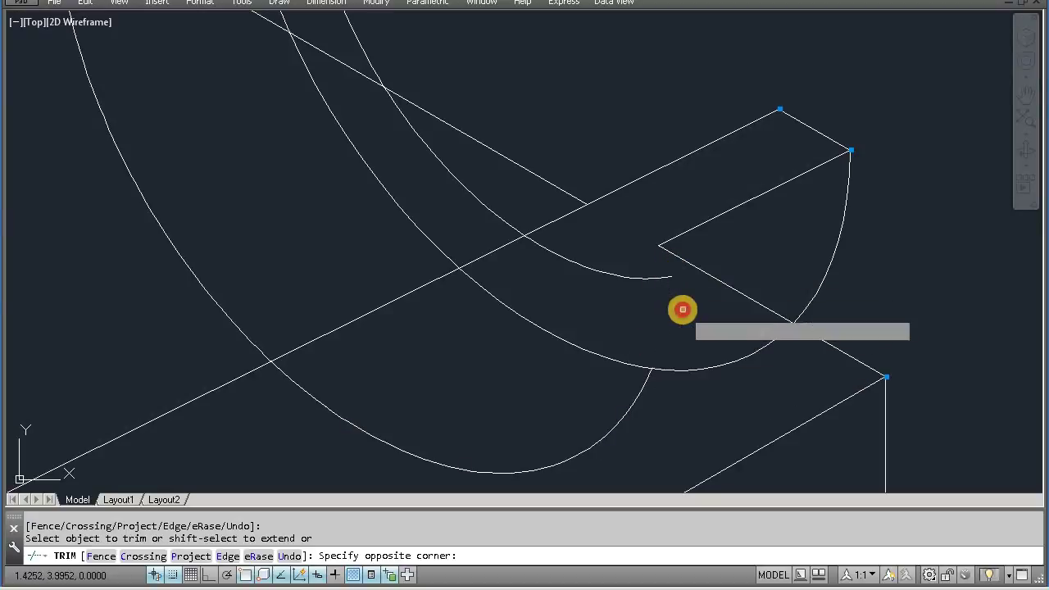
click(599, 262)
click(628, 305)
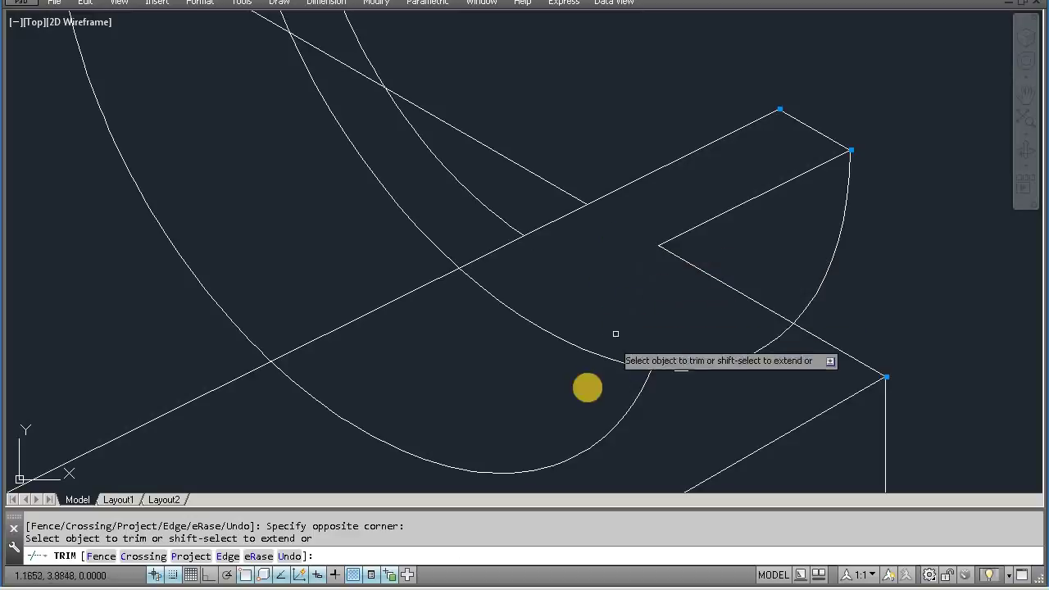
click(658, 315)
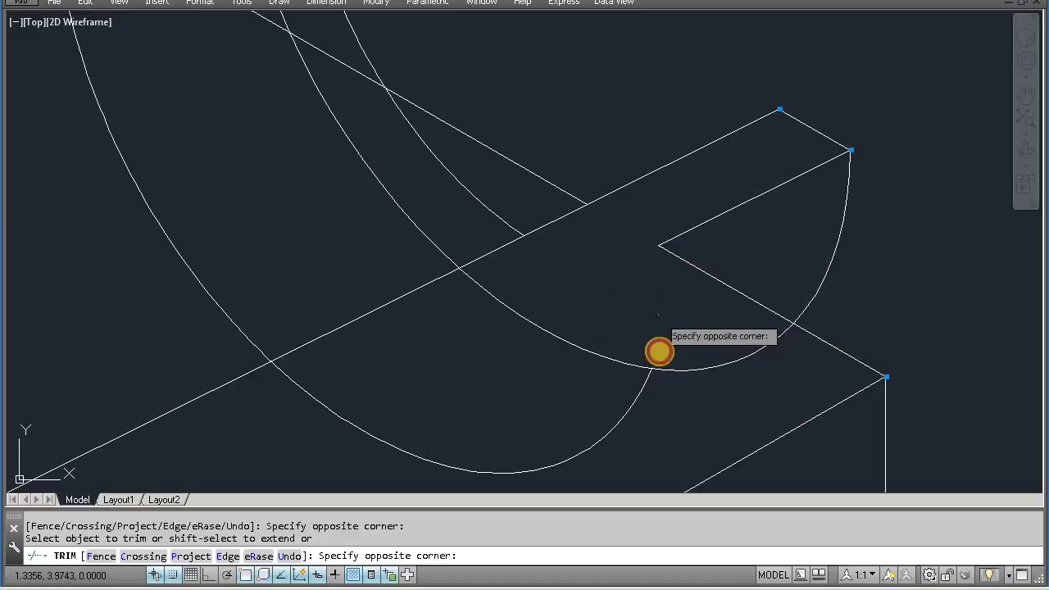
click(616, 430)
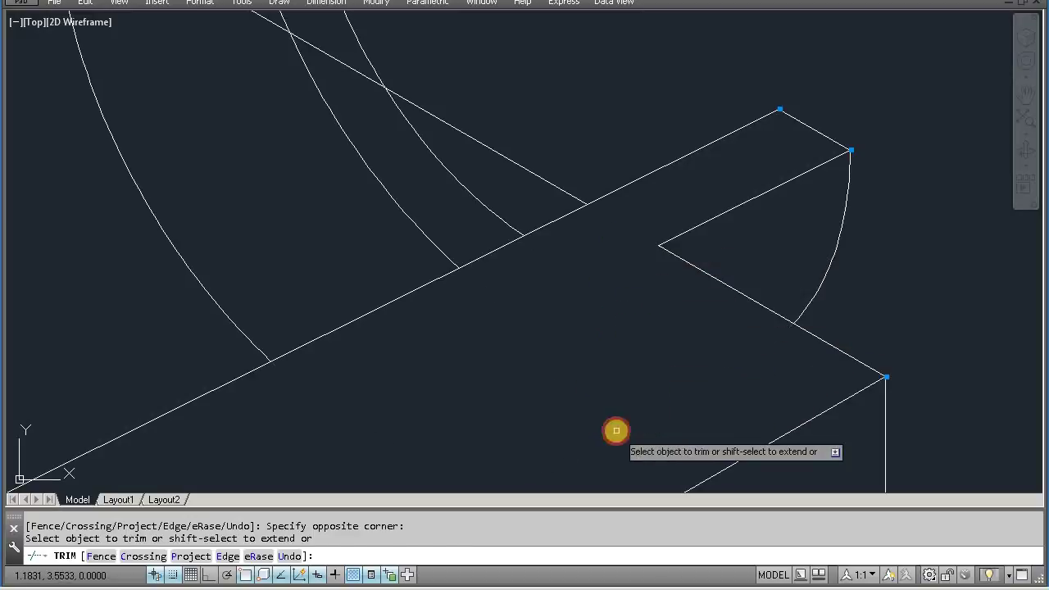
- Trim the hidden left arc and the diagonal line's portion running past the saddle arc
scroll(639, 352, down, 4)
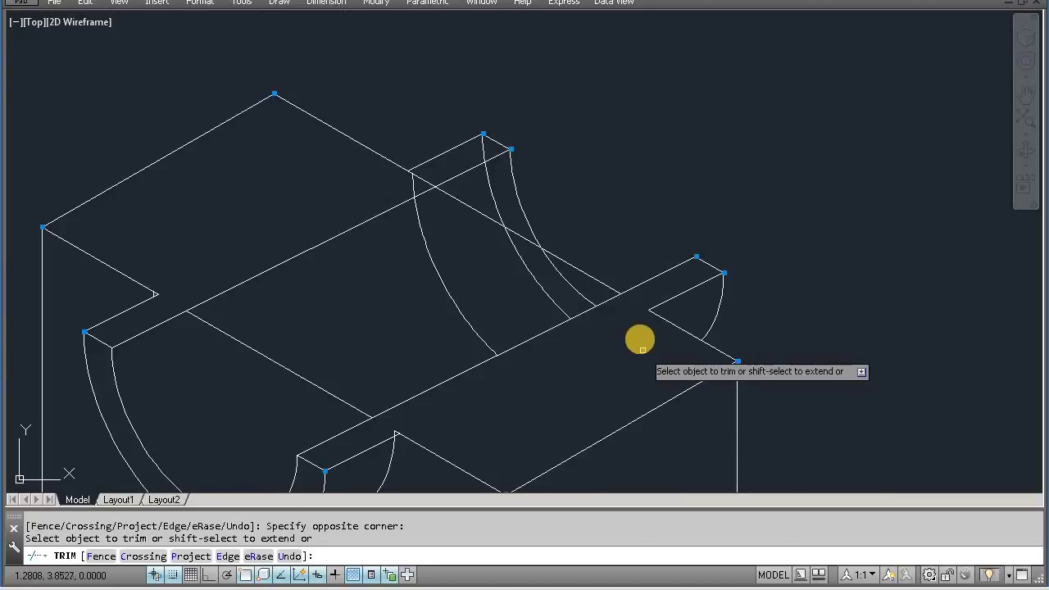
scroll(523, 264, up, 2)
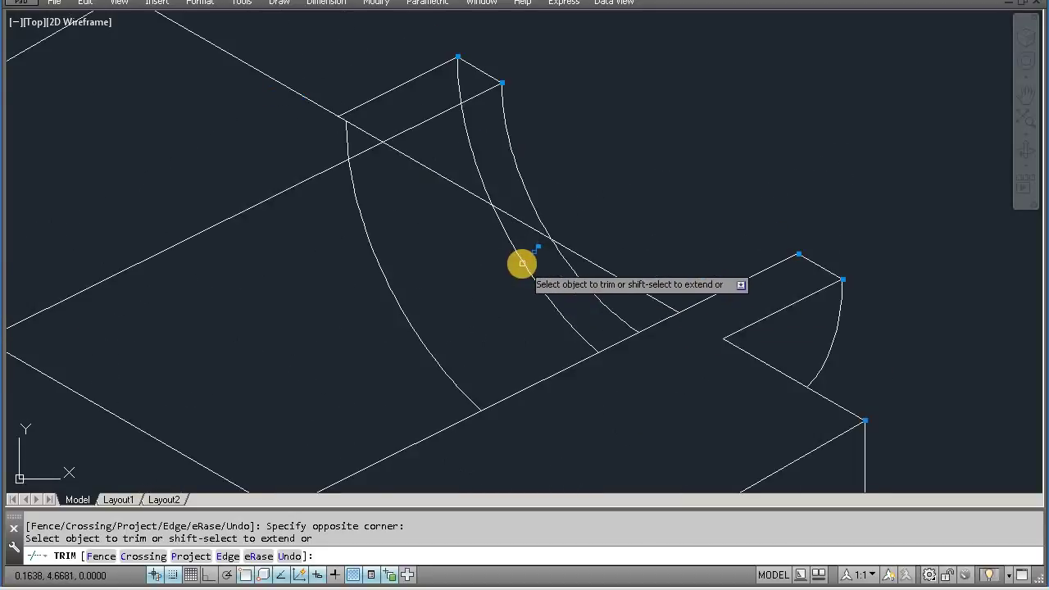
click(339, 264)
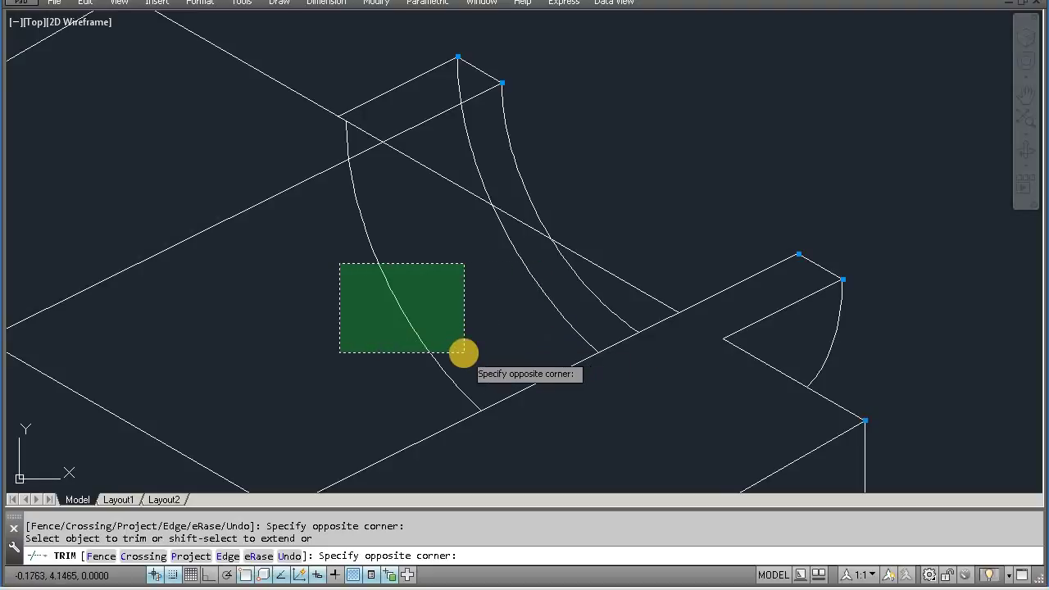
click(463, 352)
click(605, 269)
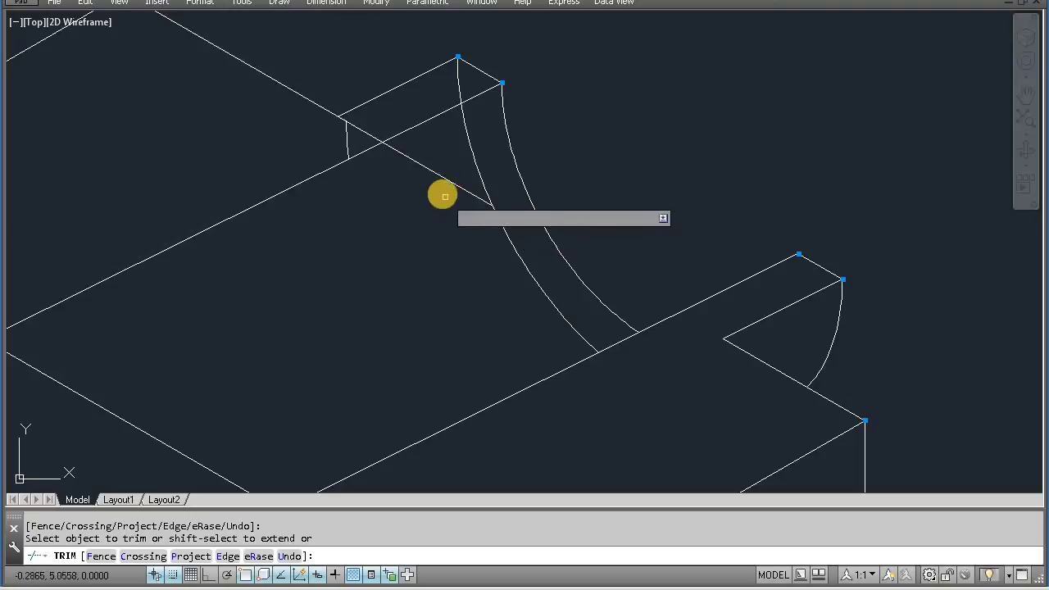
click(447, 177)
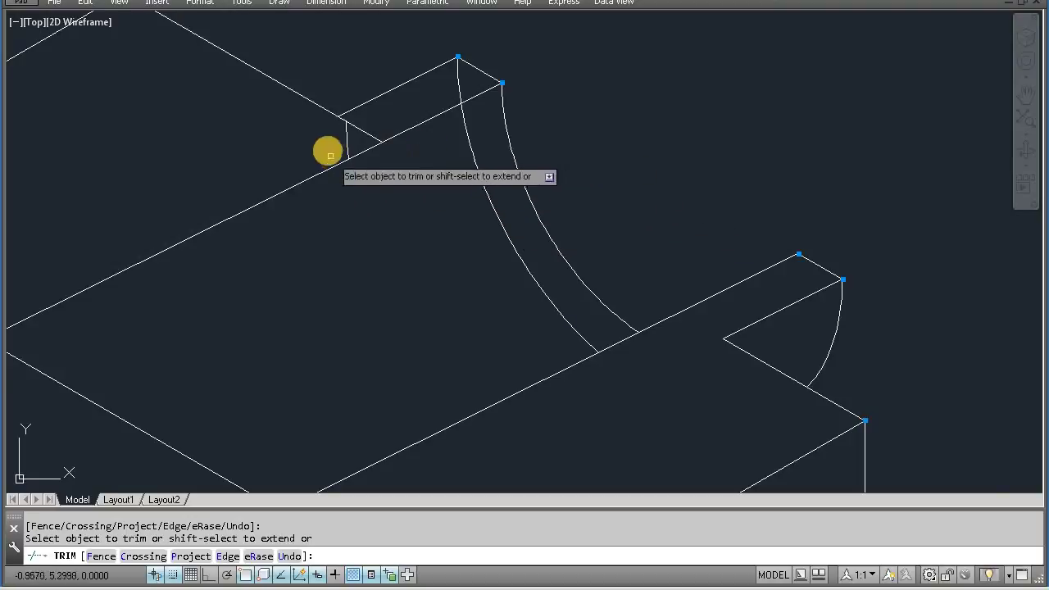
- Trim the stubs at the short vertical edge and rib corner, plus arc pieces in a crossing window
scroll(339, 129, up, 2)
scroll(339, 129, up, 2)
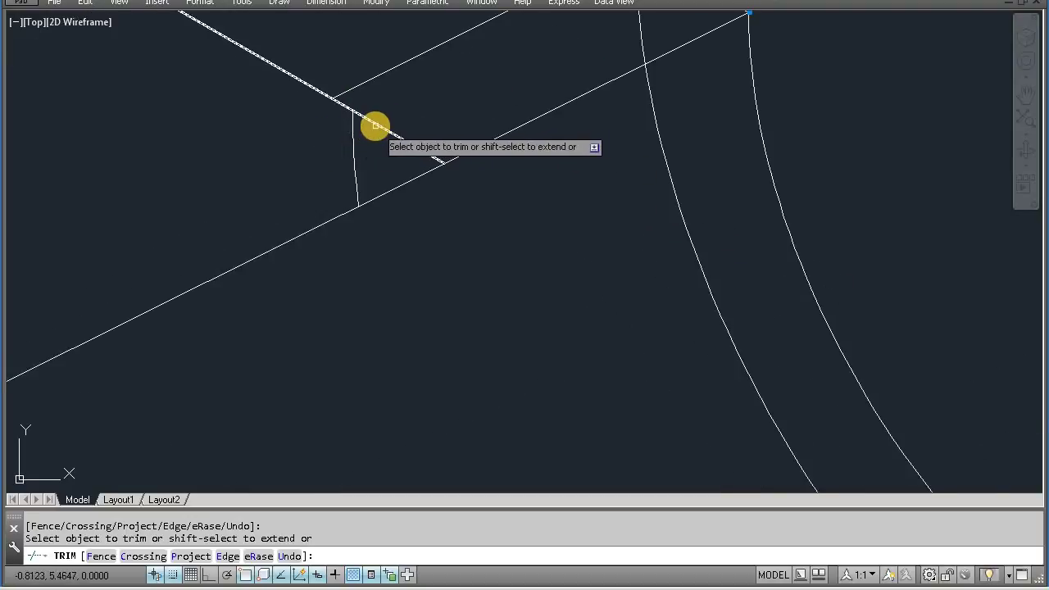
click(376, 124)
scroll(349, 118, up, 3)
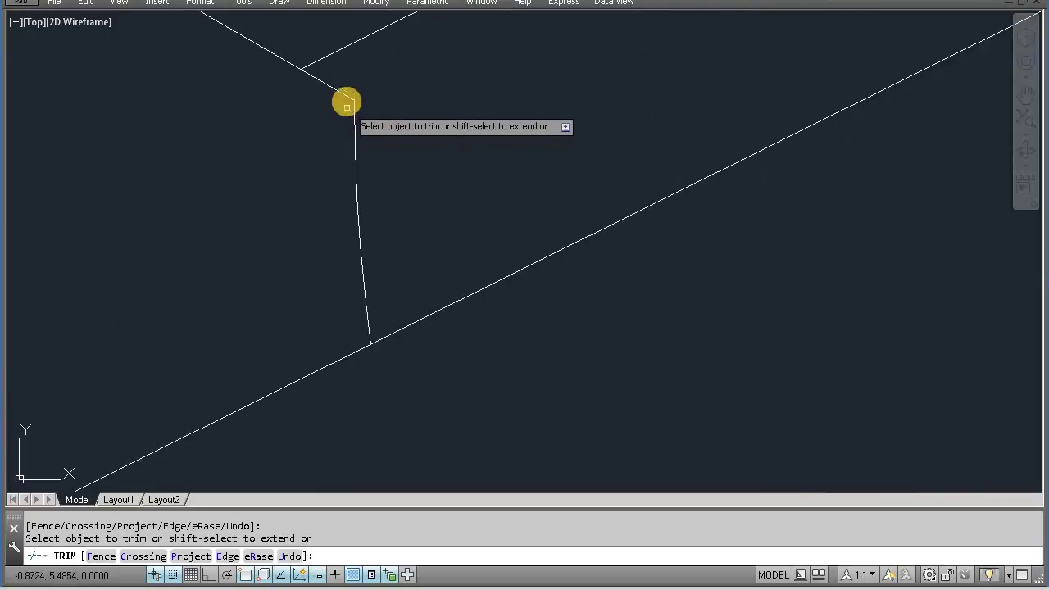
click(339, 91)
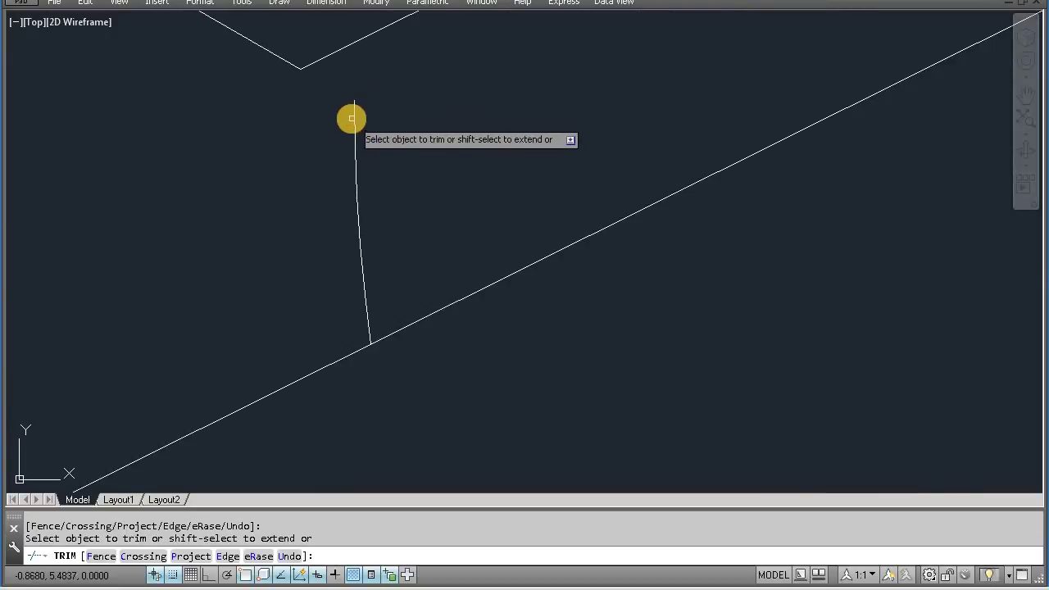
scroll(312, 135, down, 3)
scroll(312, 140, down, 3)
scroll(492, 205, up, 2)
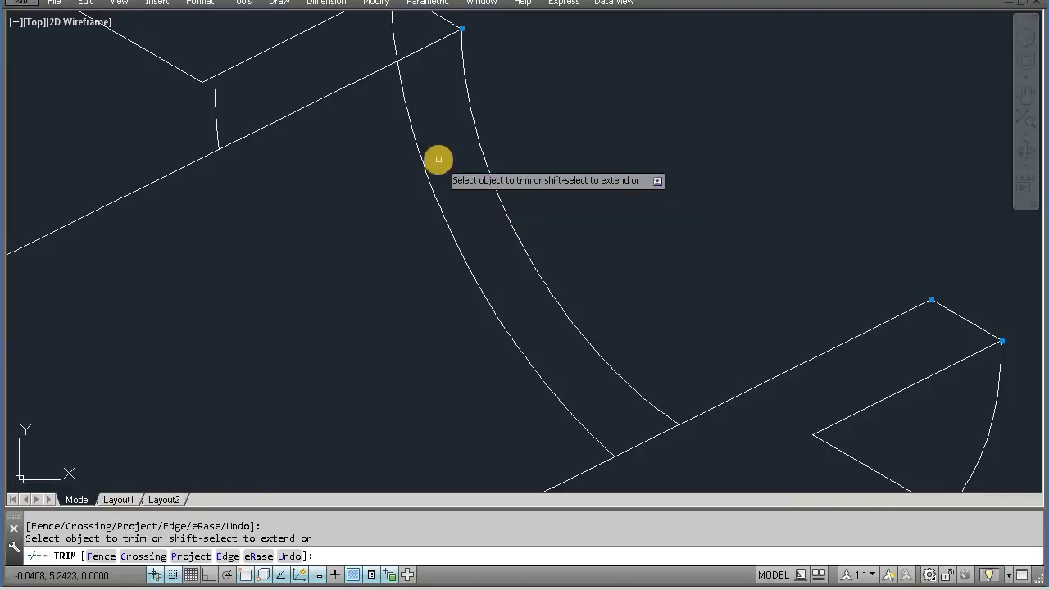
scroll(421, 135, down, 3)
click(422, 104)
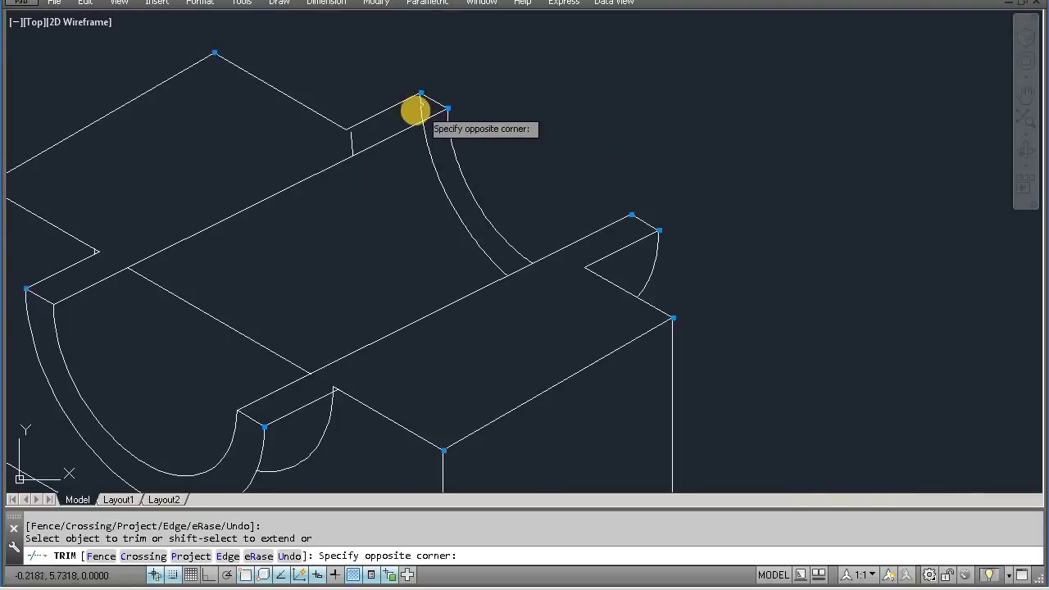
click(416, 143)
click(432, 165)
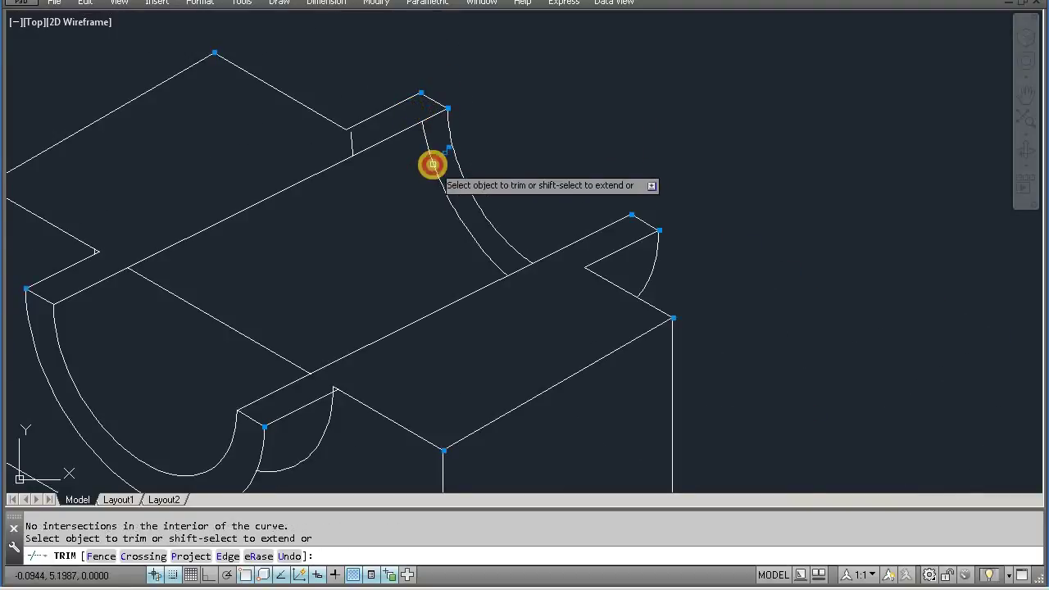
key(Return)
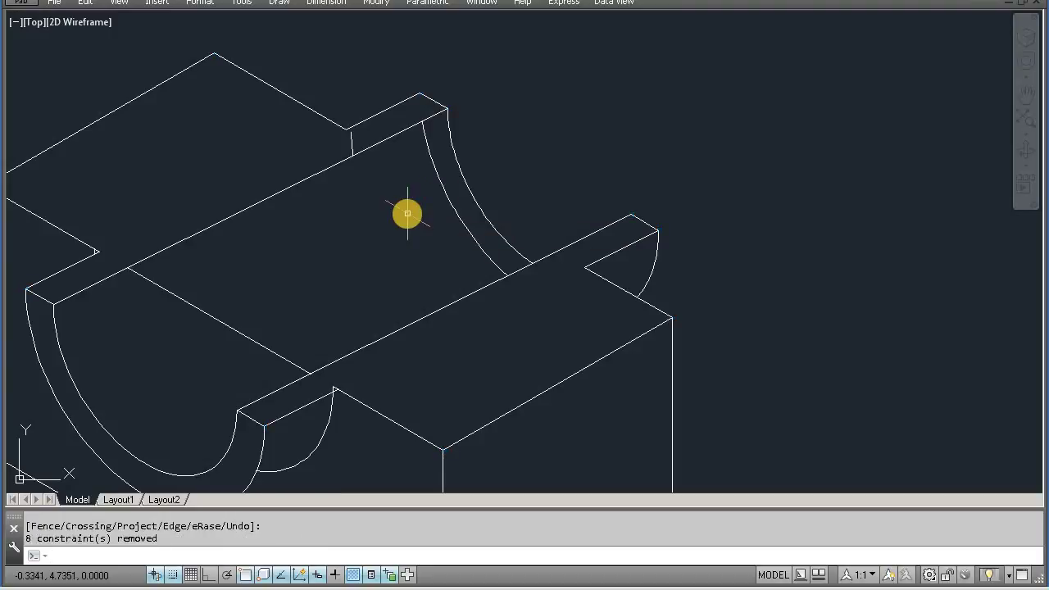
- Erase the leftover hidden arc and the full ellipse inside the back saddle, then review the block
click(445, 188)
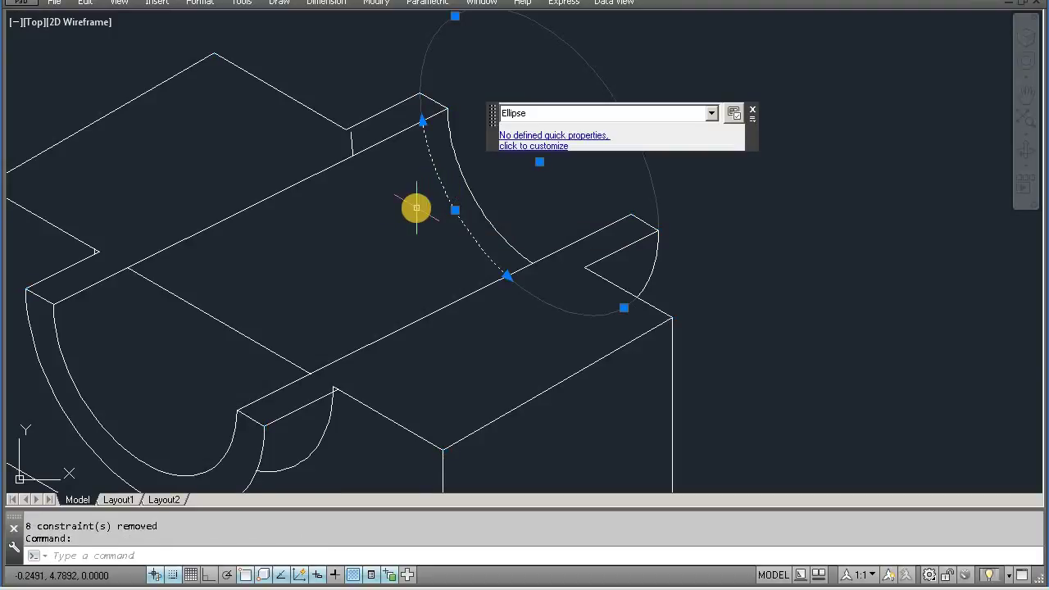
key(Delete)
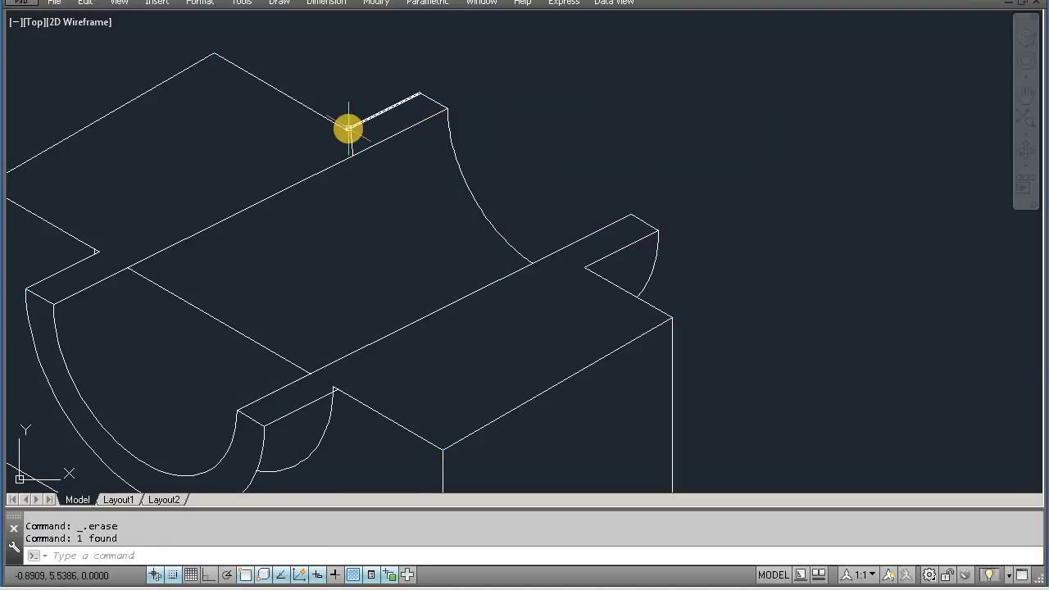
click(351, 141)
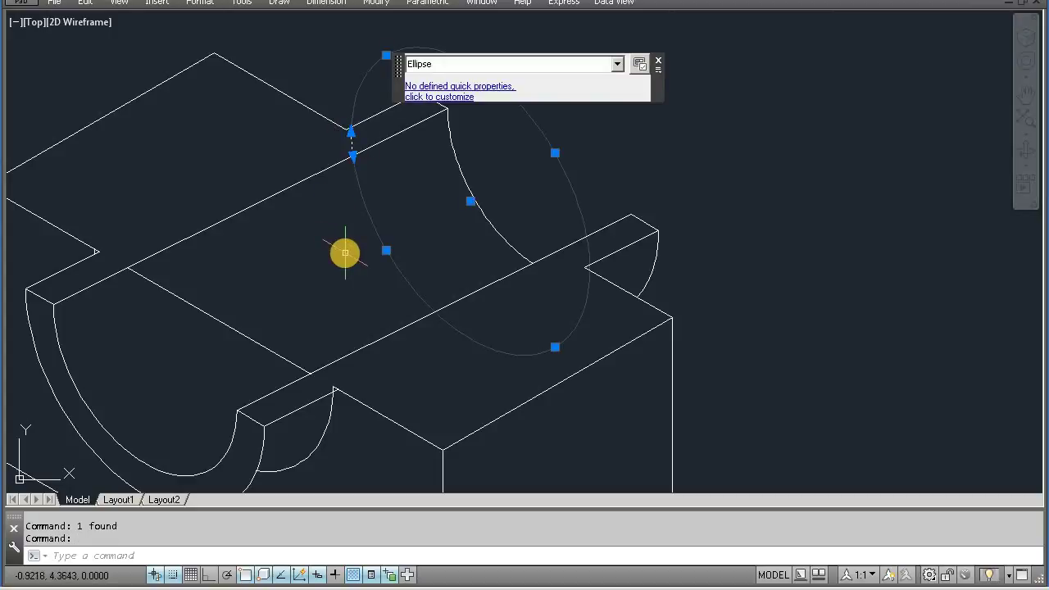
key(Delete)
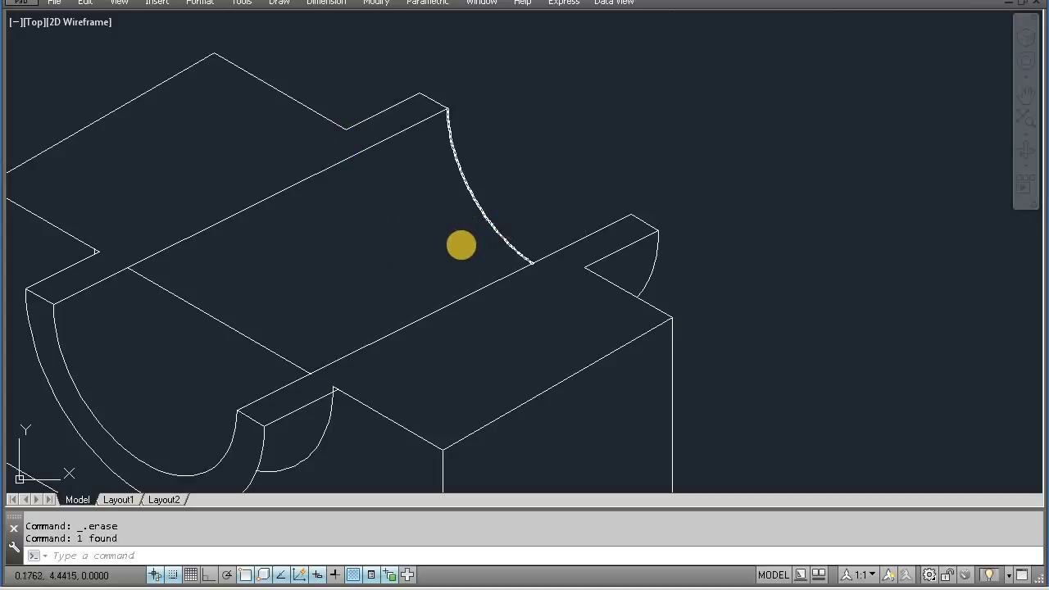
scroll(458, 254, down, 3)
scroll(383, 312, up, 3)
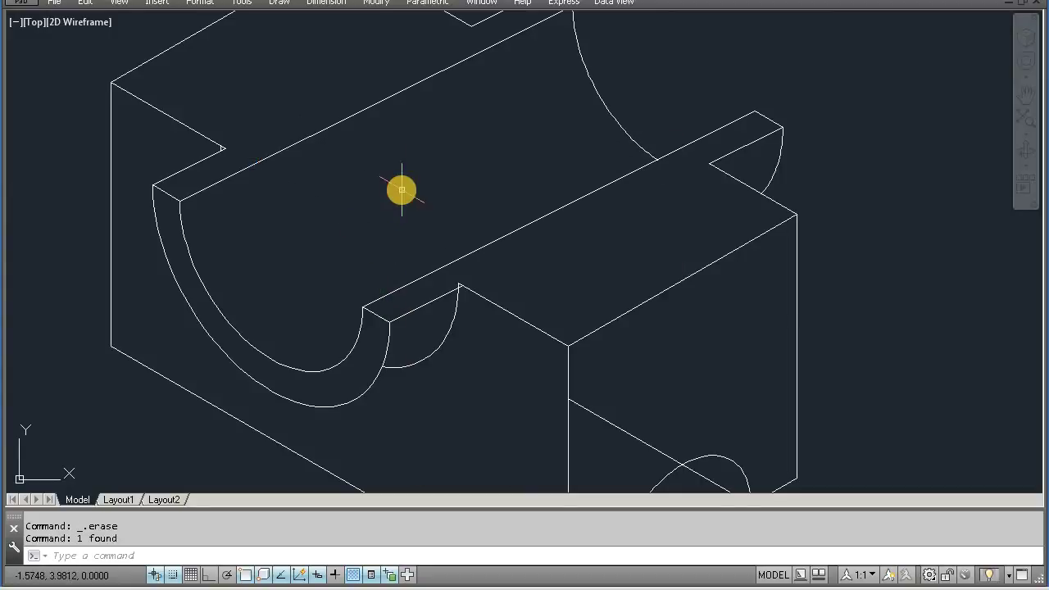
scroll(402, 189, down, 4)
scroll(401, 190, up, 2)
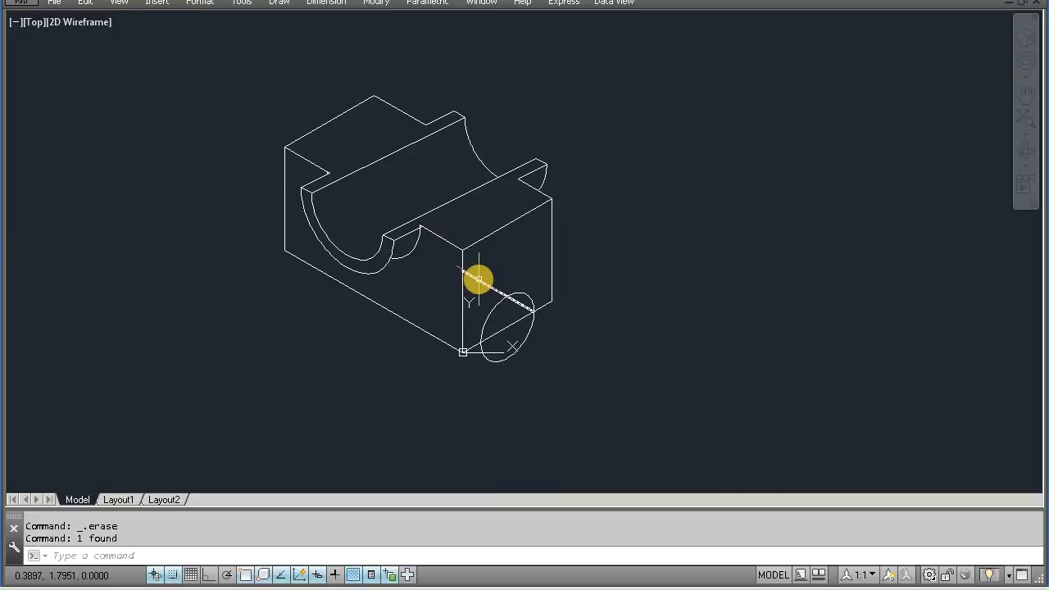
- Trim the bottom edge inside the front-face ellipse and the ellipse part outside the block
text(tr)
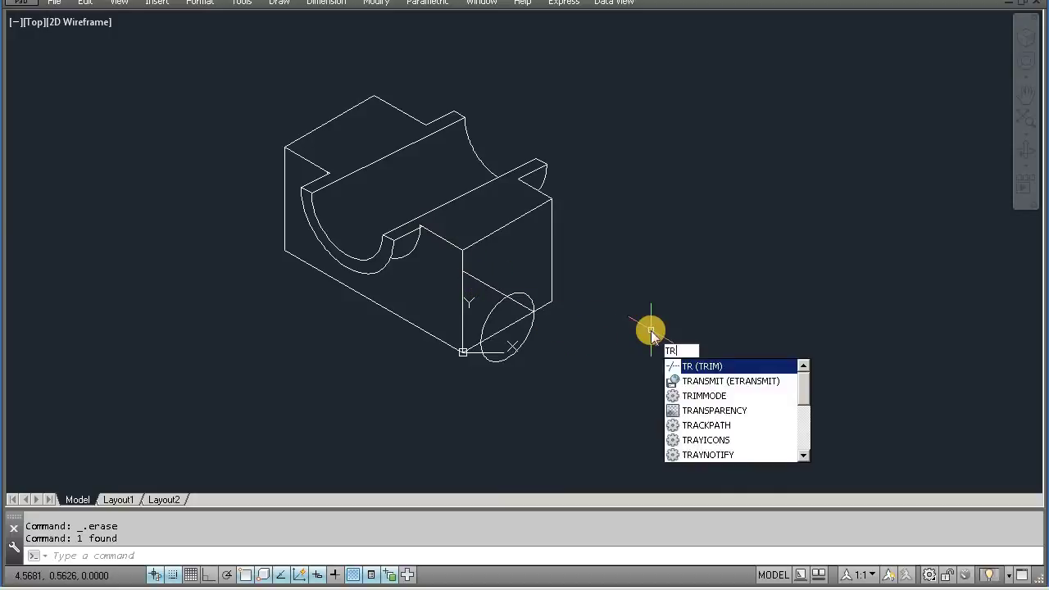
key(Return)
key(Return)
click(484, 284)
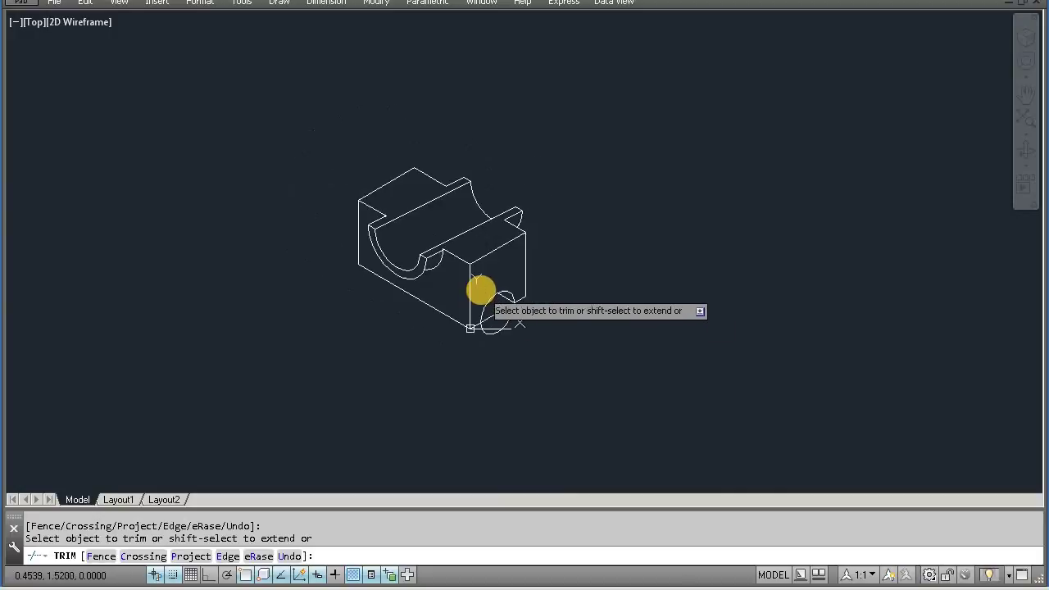
scroll(492, 300, up, 2)
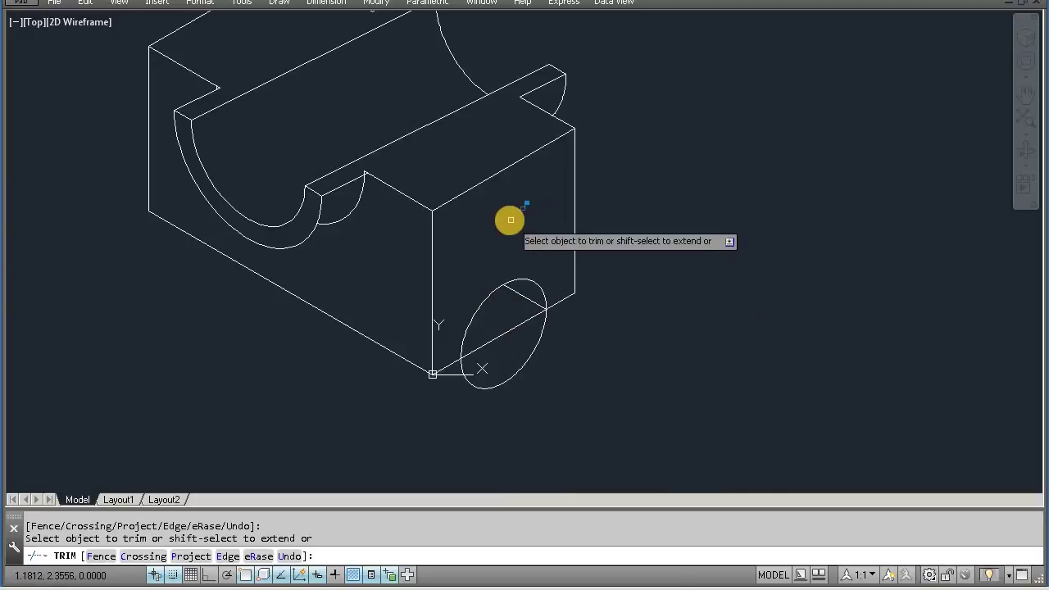
scroll(508, 220, down, 2)
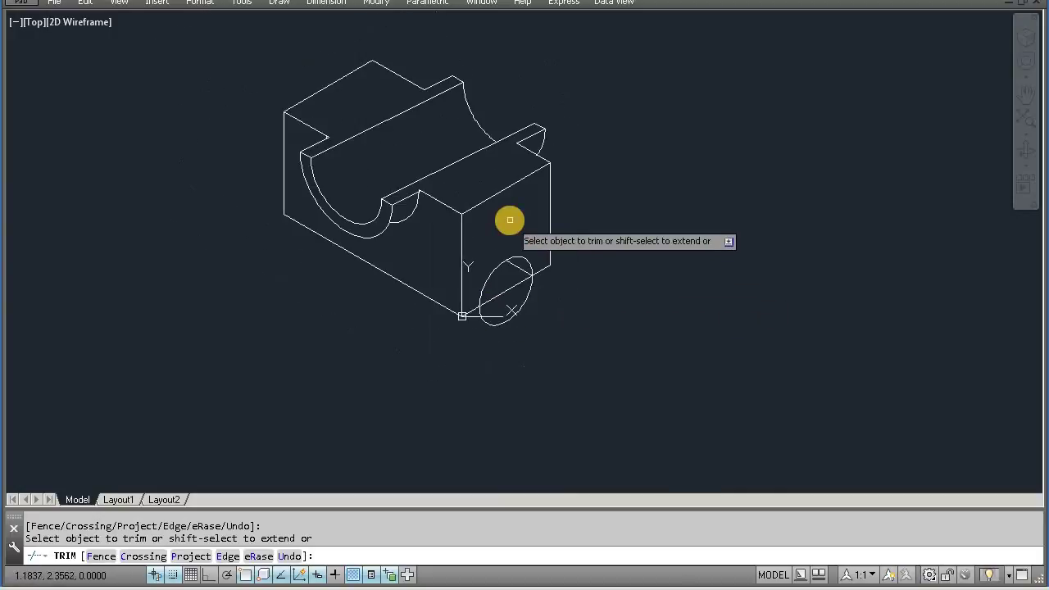
click(526, 297)
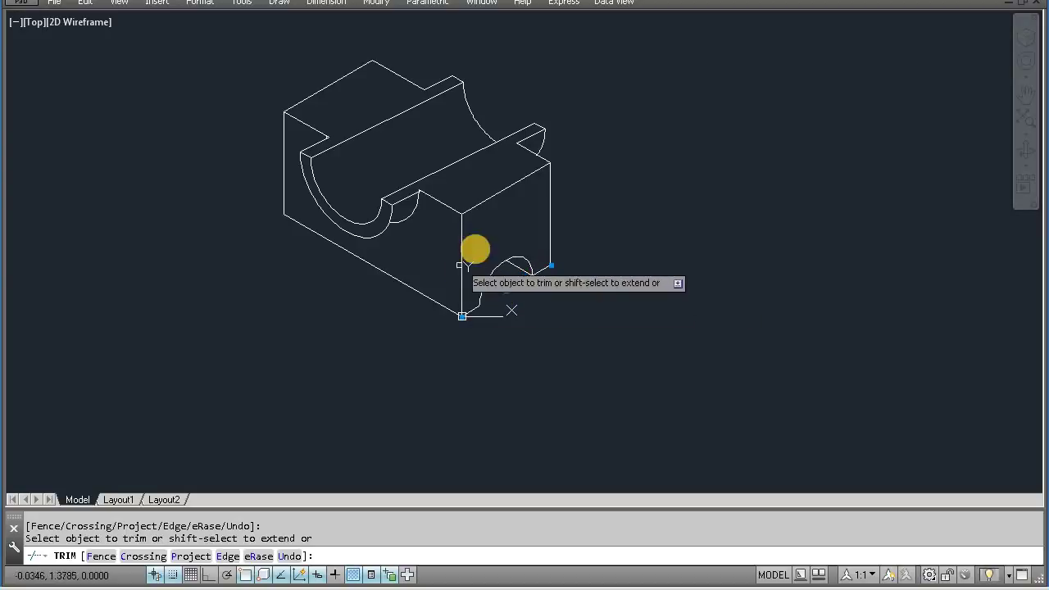
scroll(499, 220, up, 2)
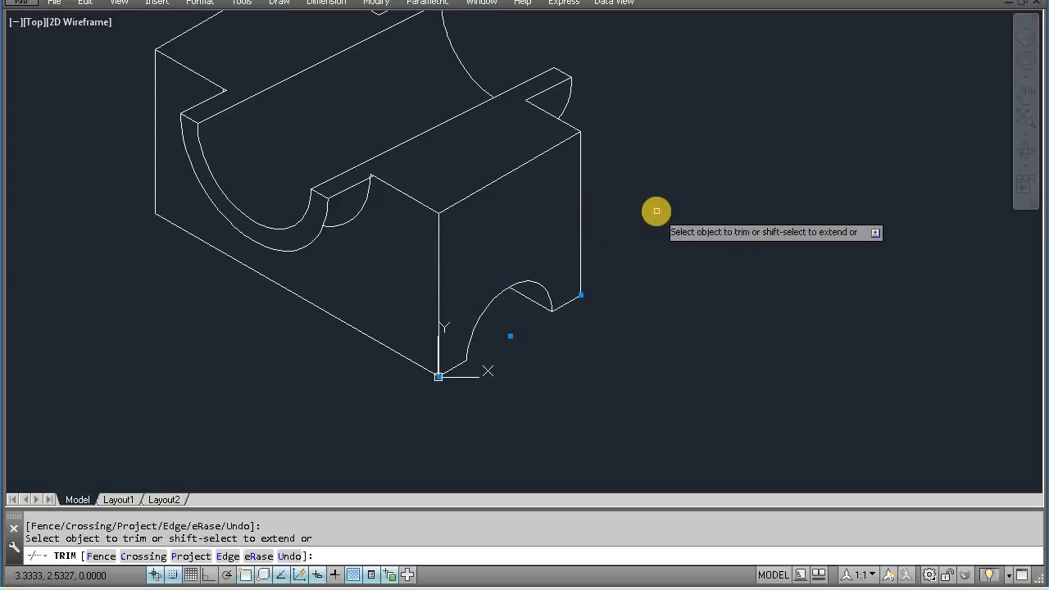
key(Return)
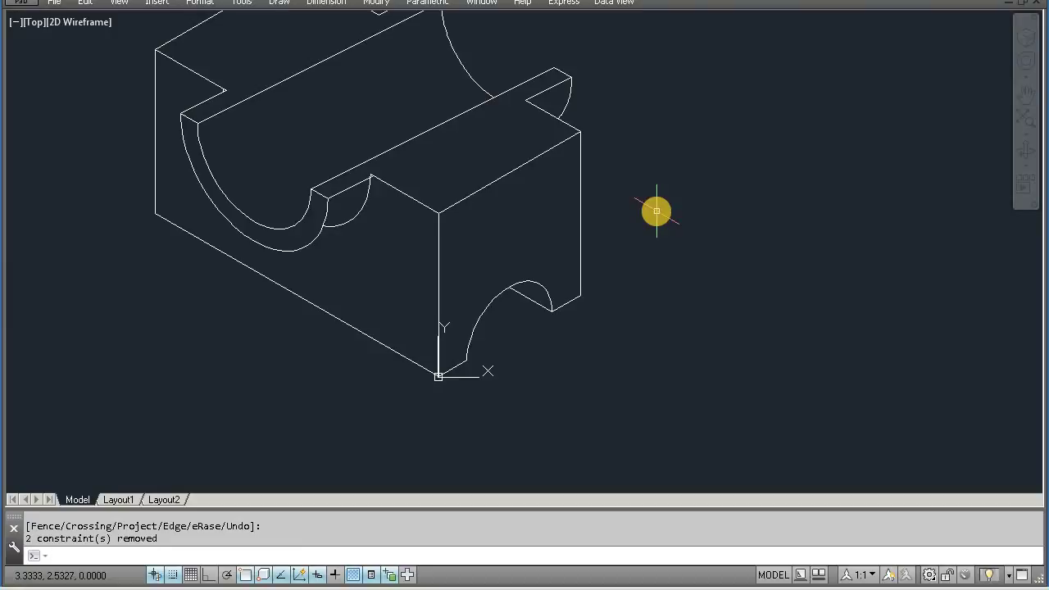
- Start a line (L) at the midpoint of the notched front face's top edge
text(l)
key(Return)
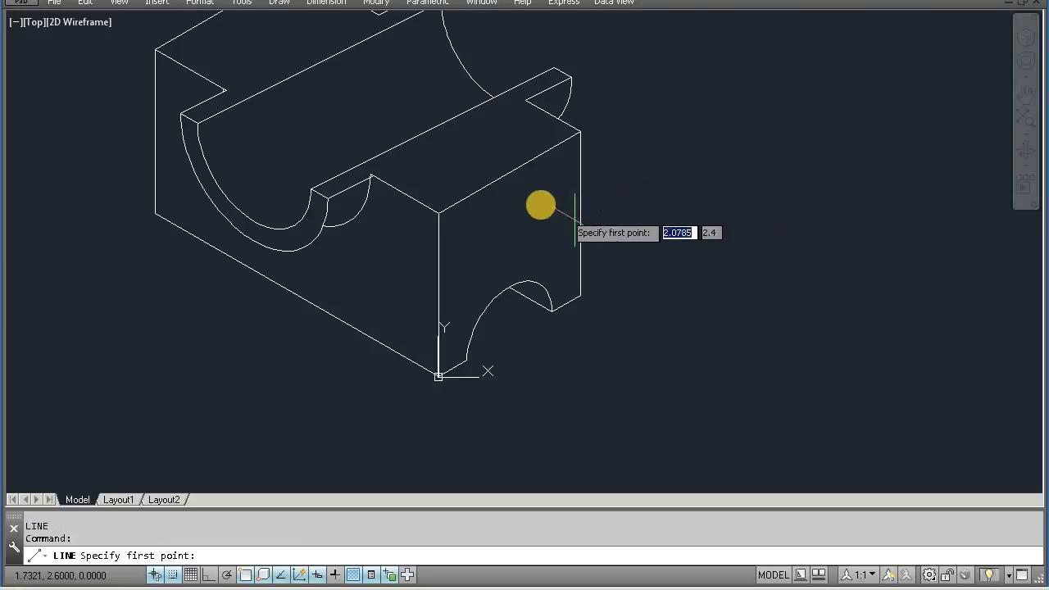
text(mid)
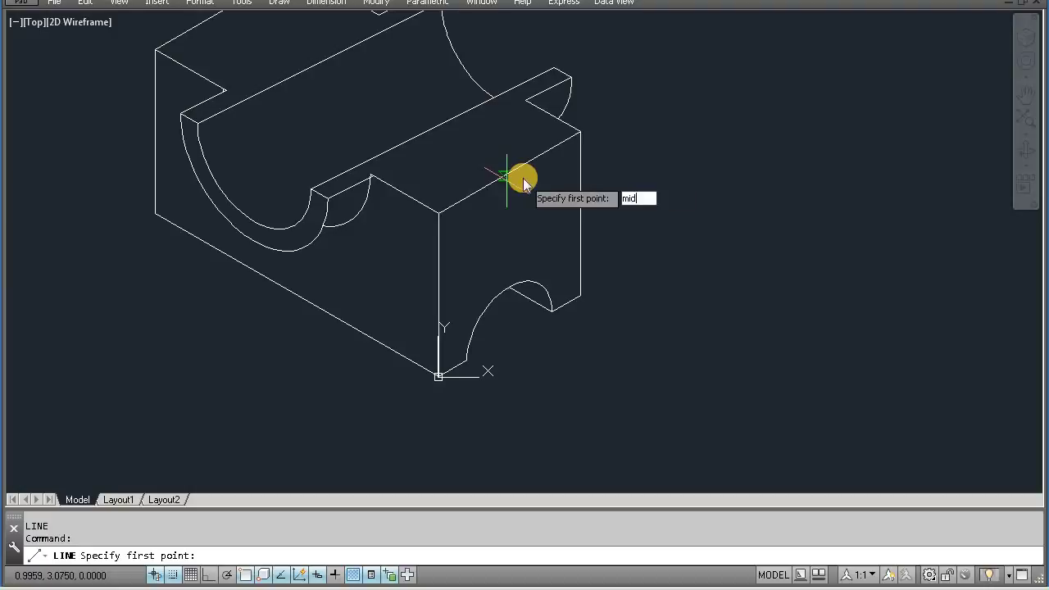
key(Return)
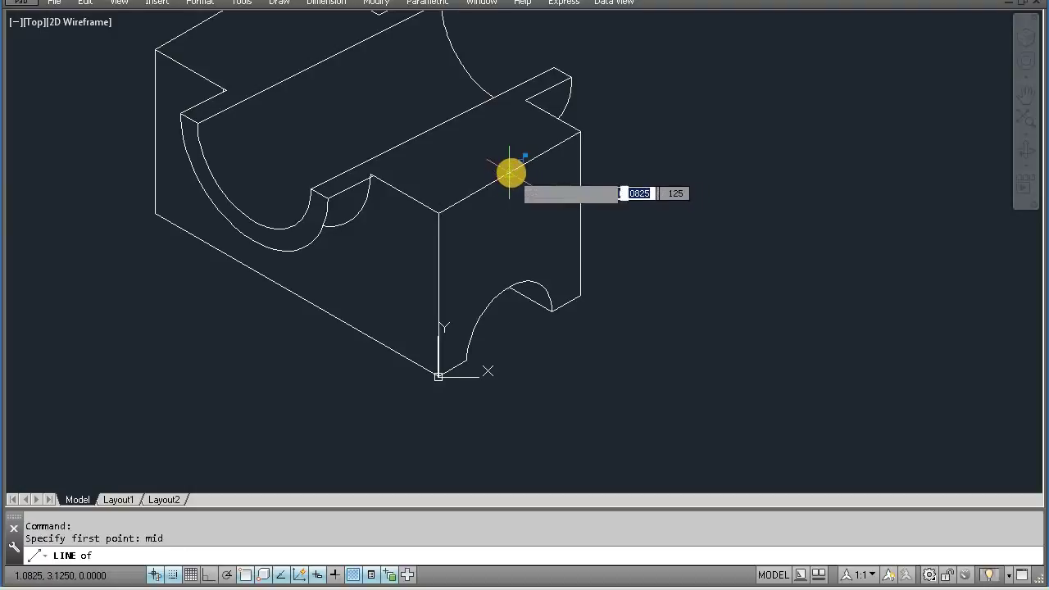
click(510, 172)
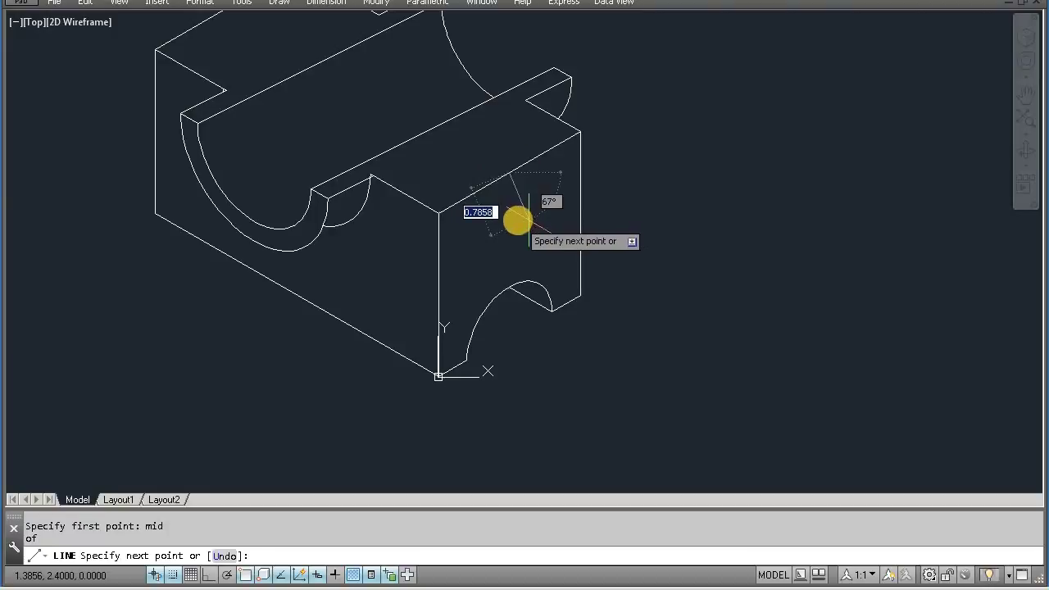
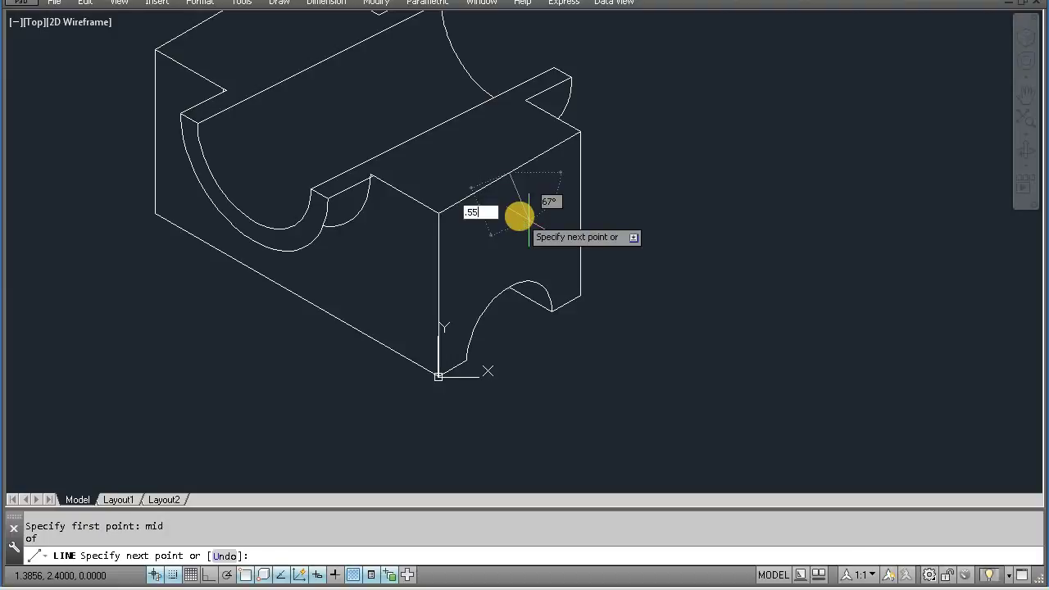
- Draw a 0.55-long guide line straight down at 270° from the top-edge midpoint
key(Tab)
text(270)
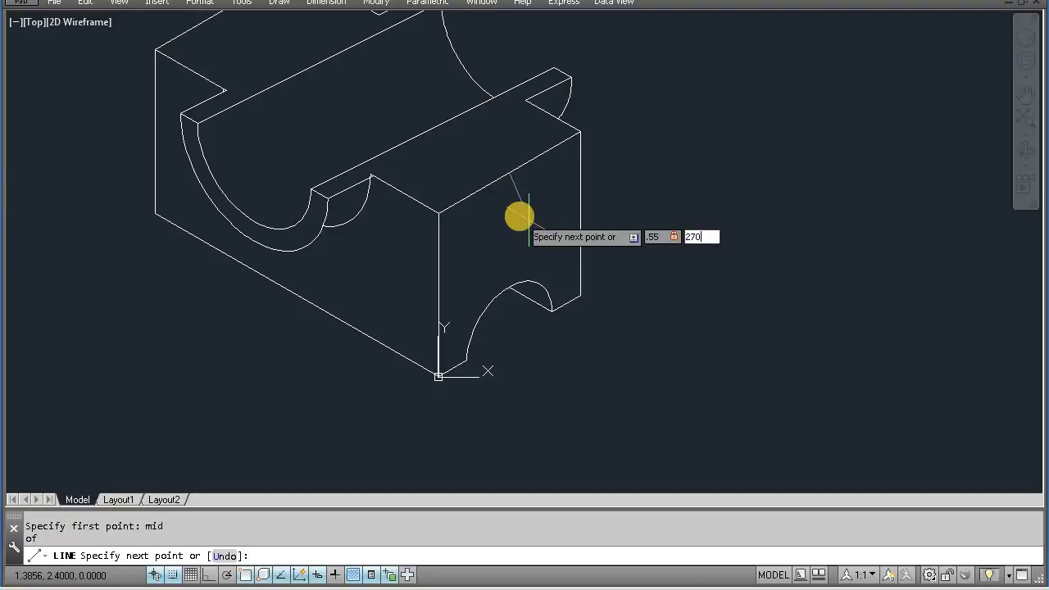
key(Return)
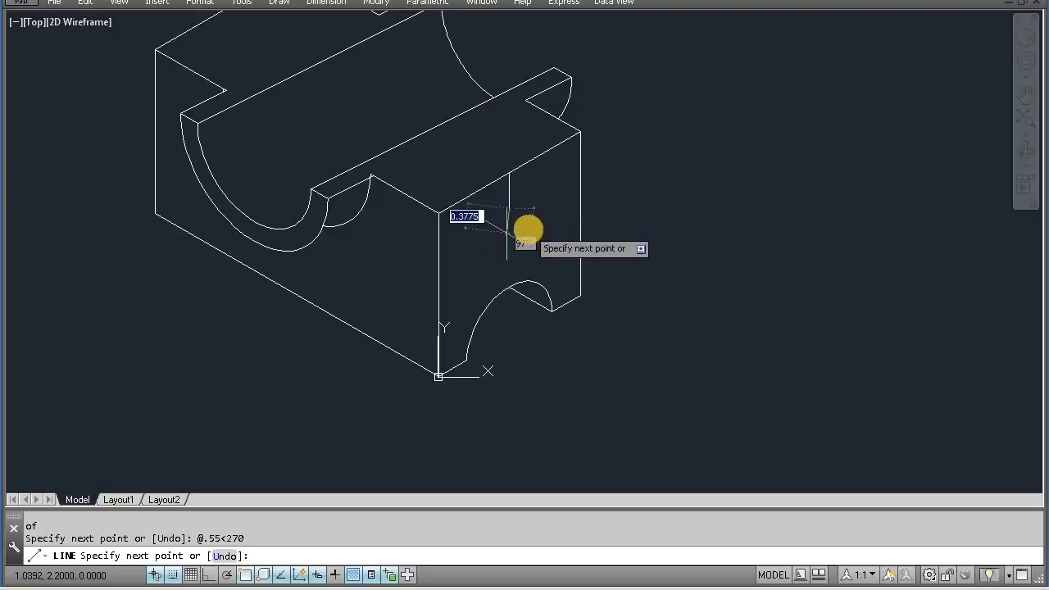
key(Return)
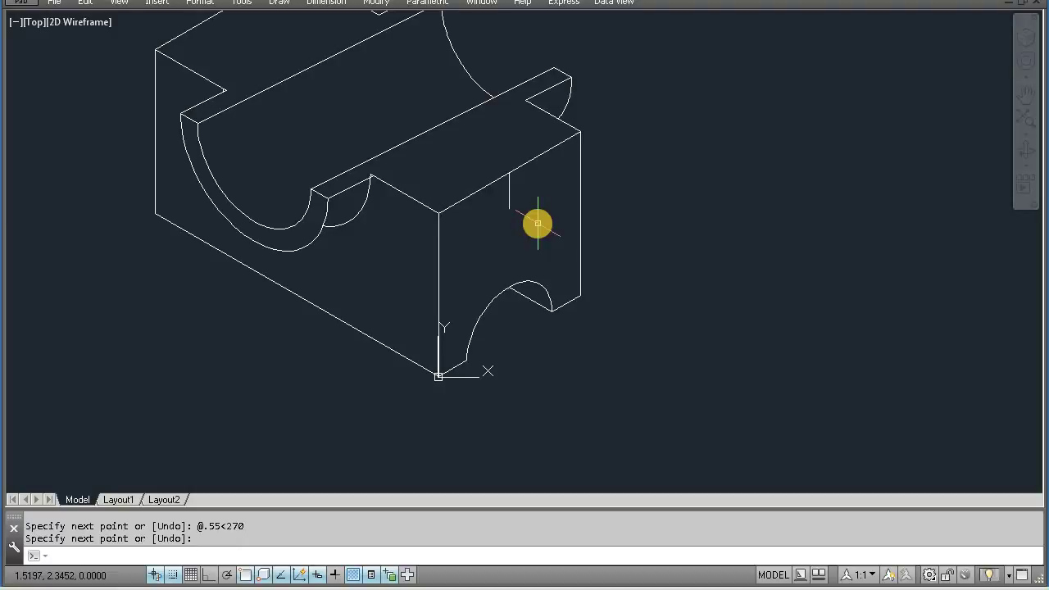
text(El)
key(Return)
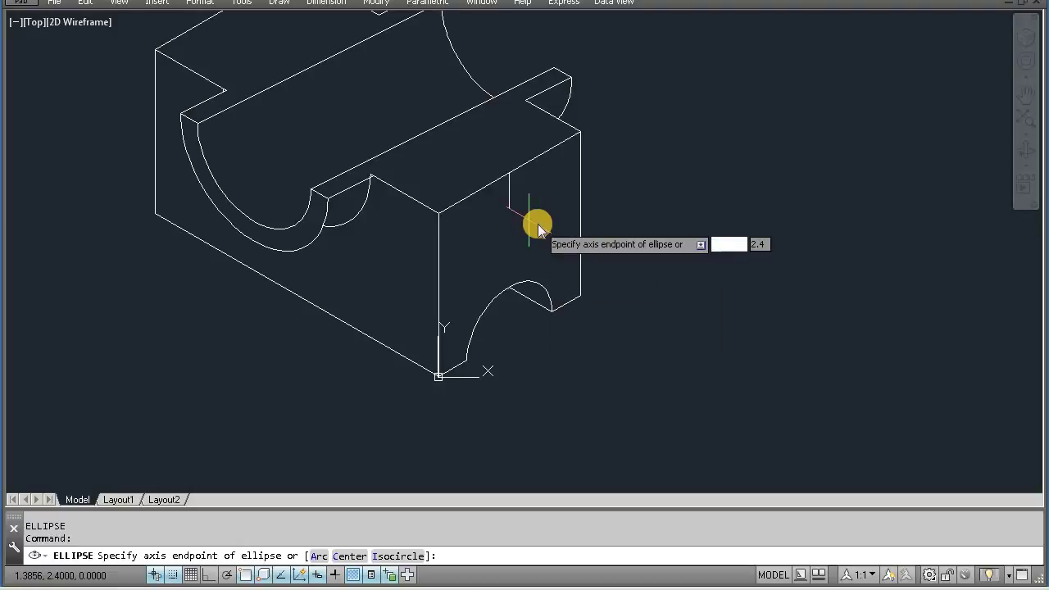
text(i)
- Draw a 0.65-radius isocircle on the right isoplane, centred at the guide line's lower end
key(Return)
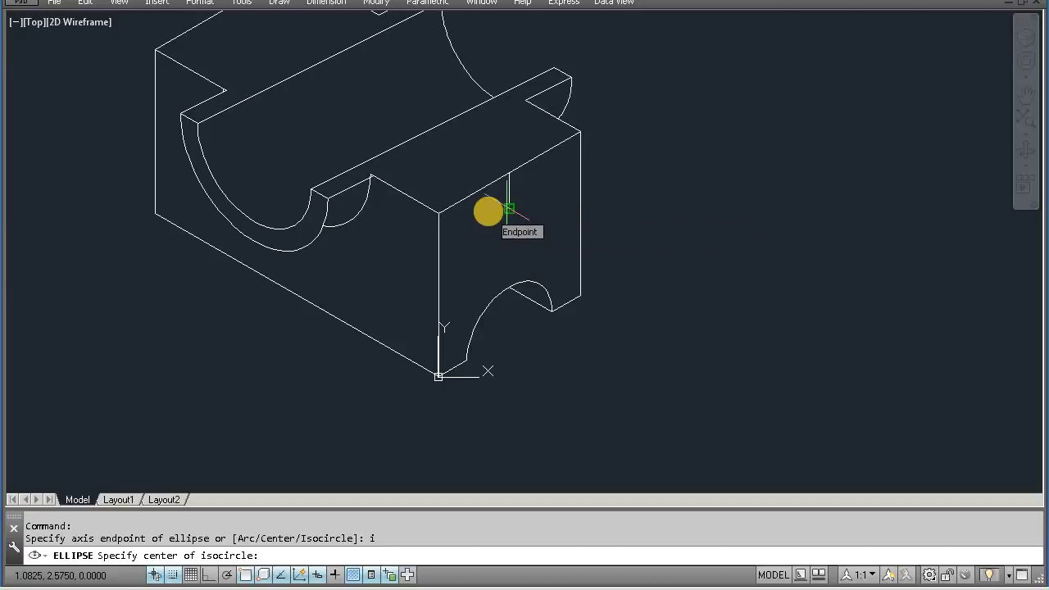
click(508, 208)
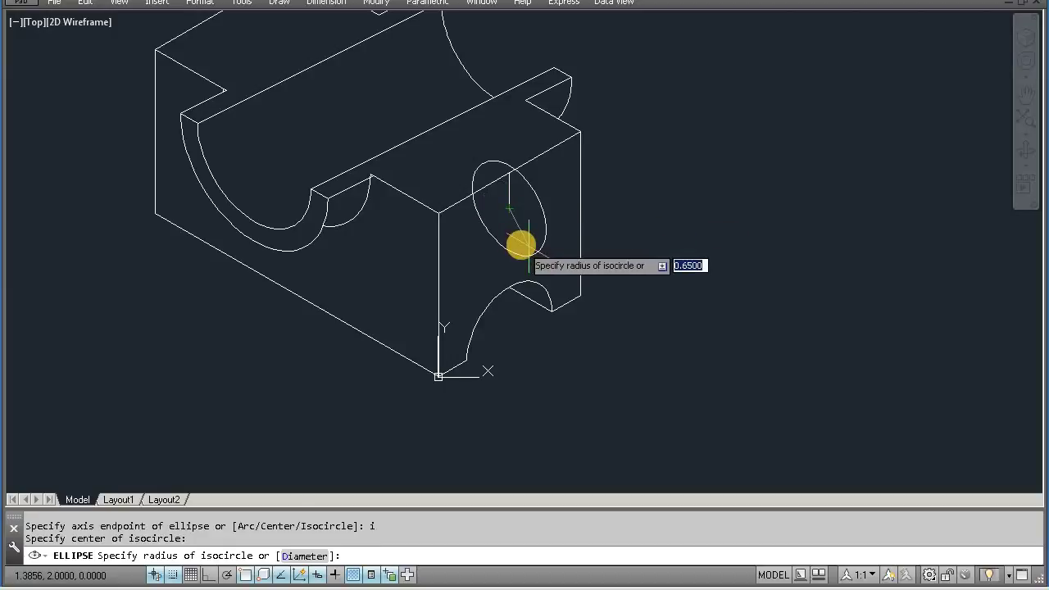
key(F5)
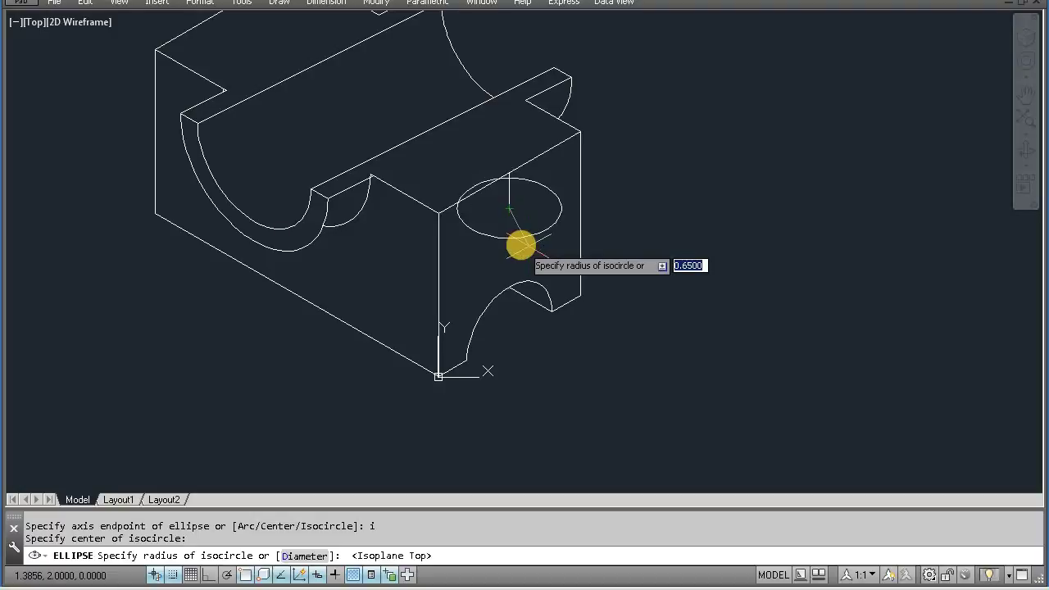
key(F5)
text(.65)
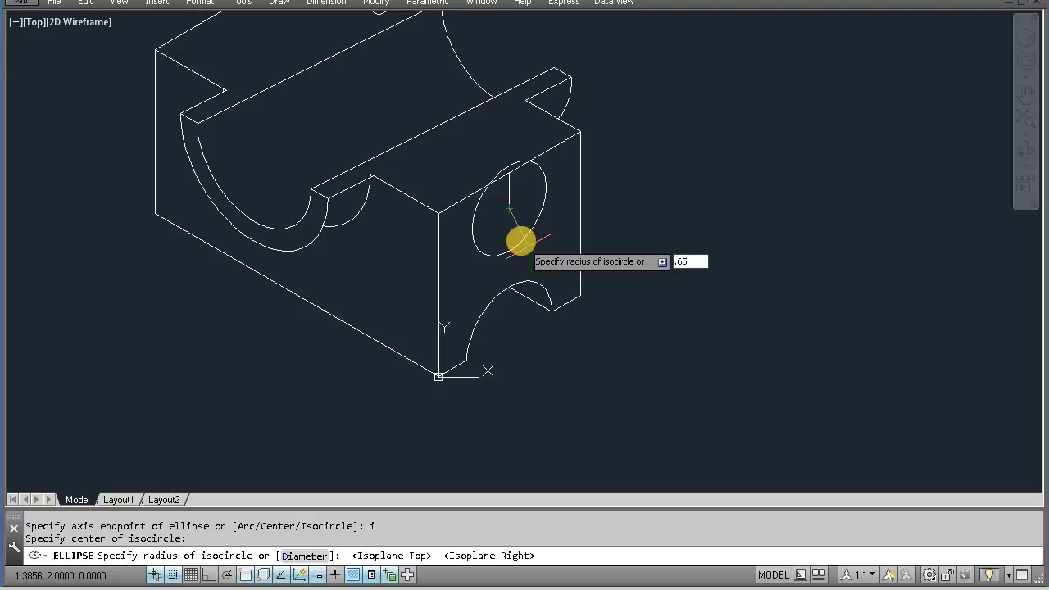
key(Return)
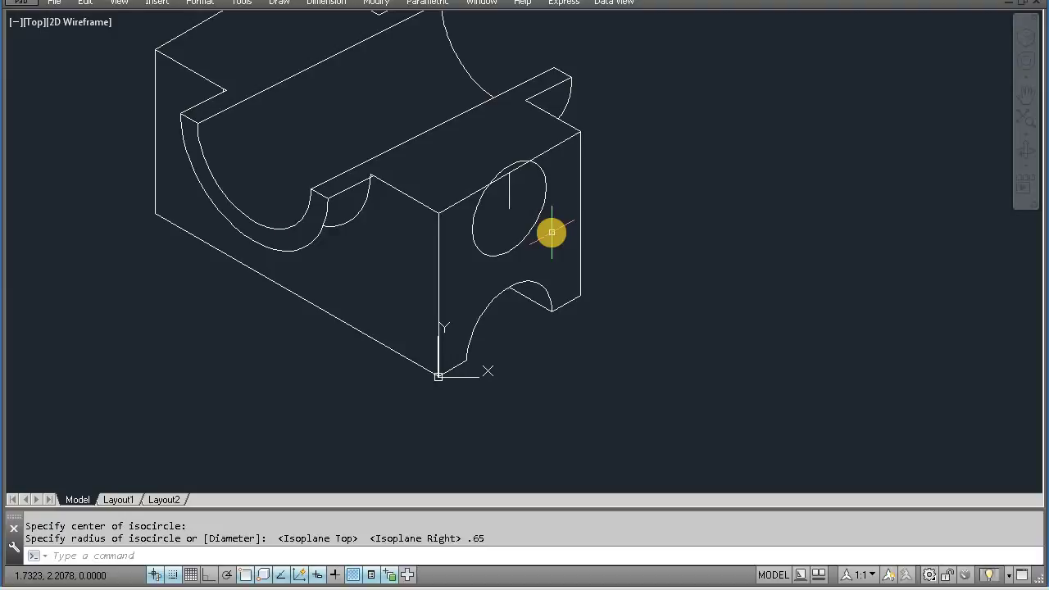
text(o)
- Offset the isocircle 0.2 outward to form a concentric outer circle
key(Return)
text(.2)
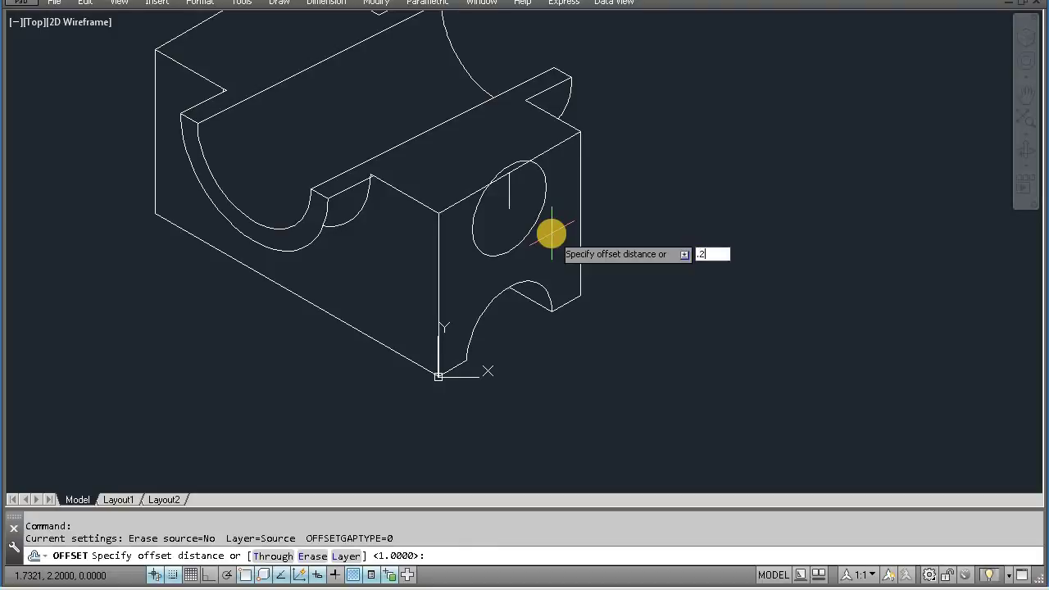
key(Return)
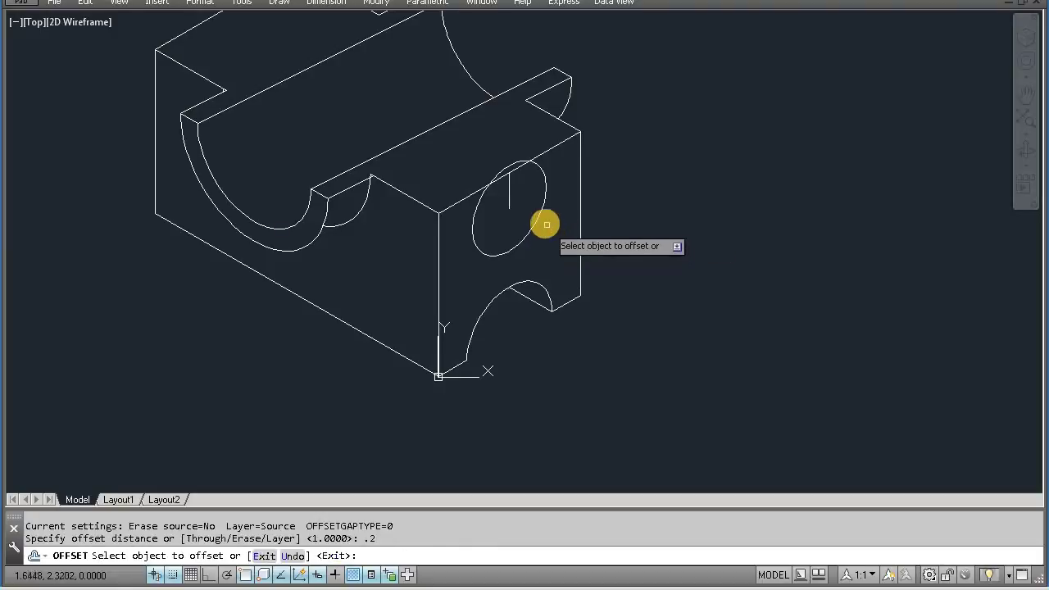
click(537, 217)
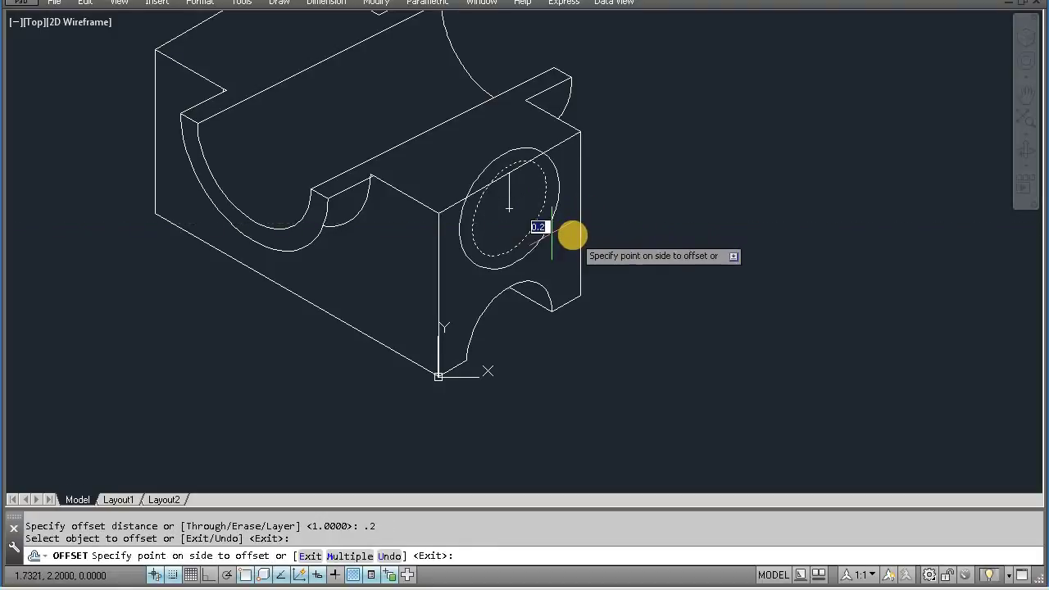
click(573, 235)
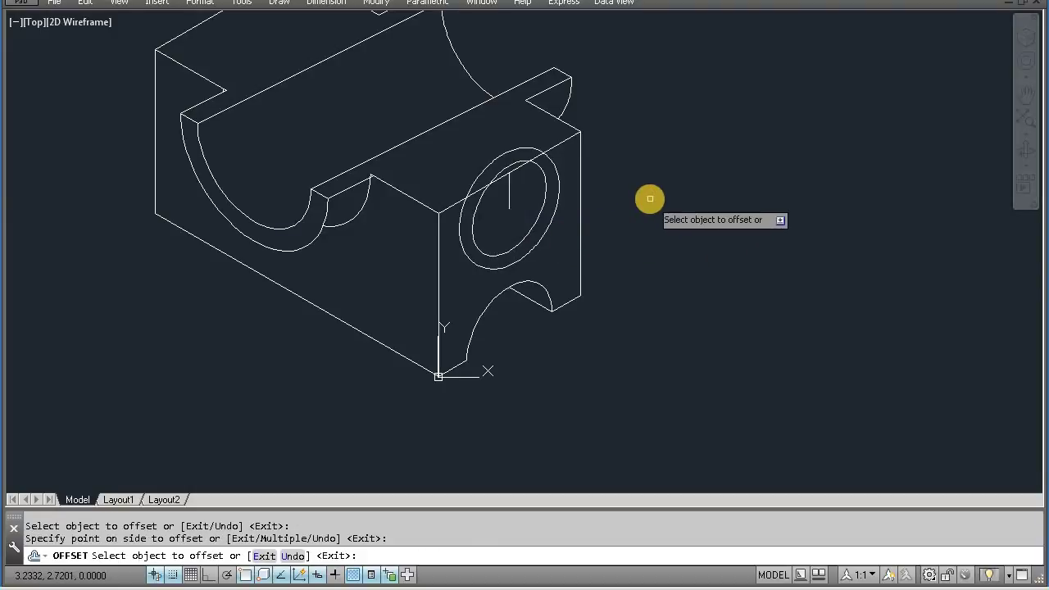
key(Return)
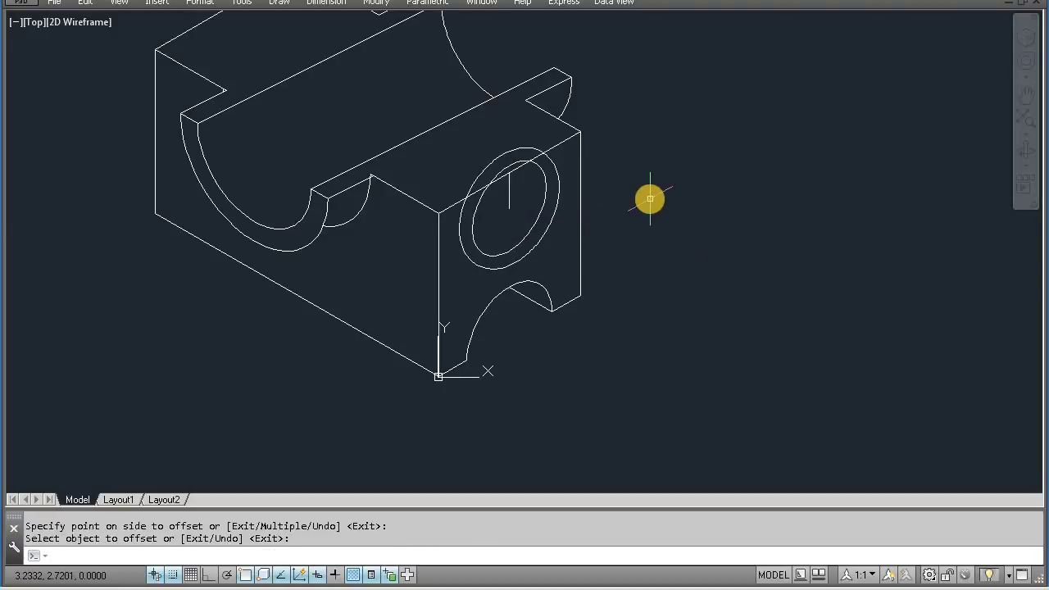
text(TR)
key(Return)
key(Return)
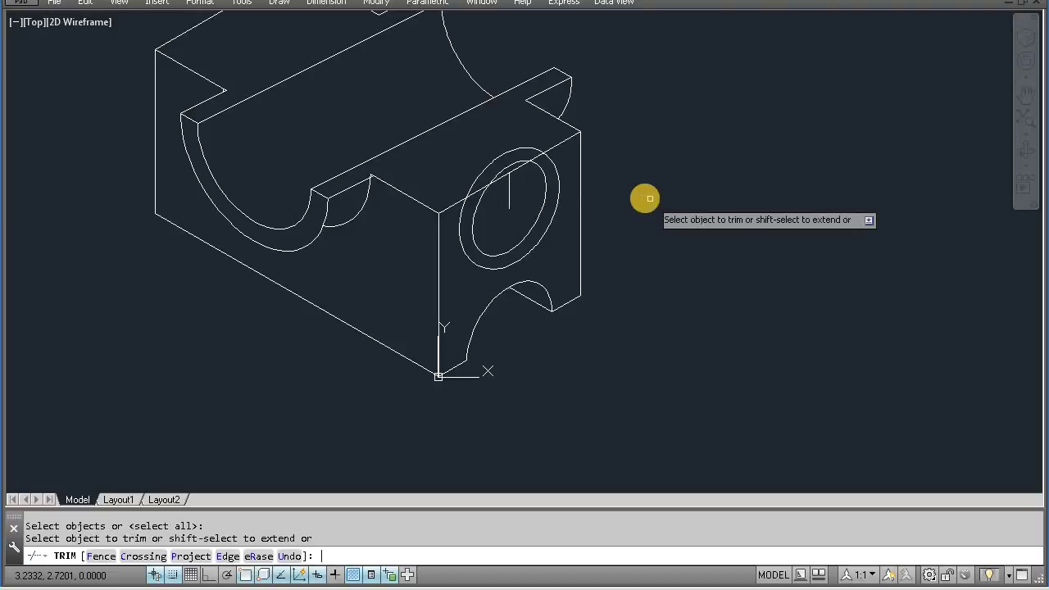
- Trim the outer and inner circles above the right face's top edge and erase the 0.55 guide line
click(534, 149)
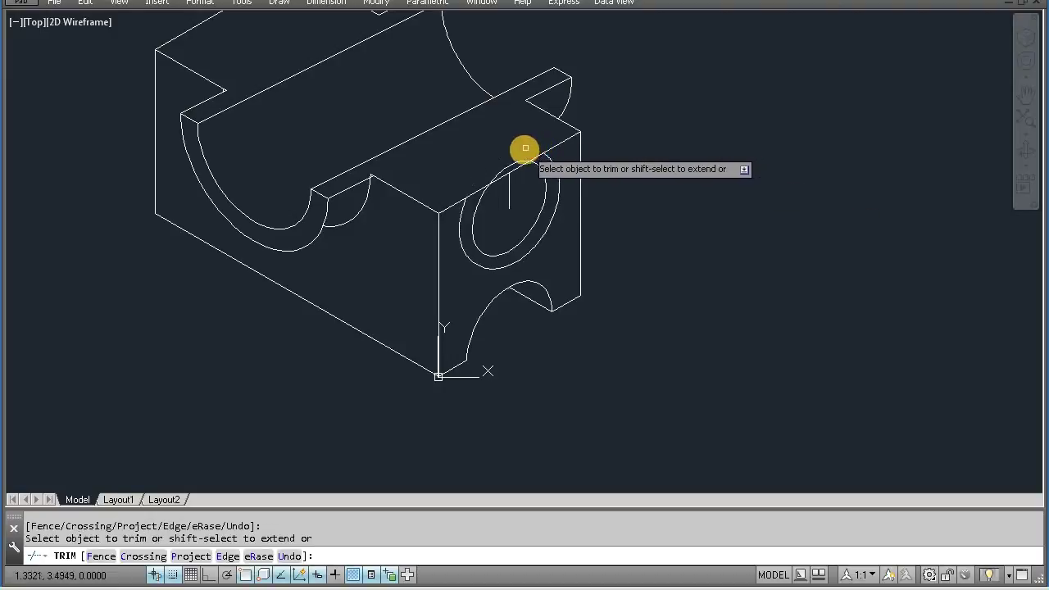
click(515, 161)
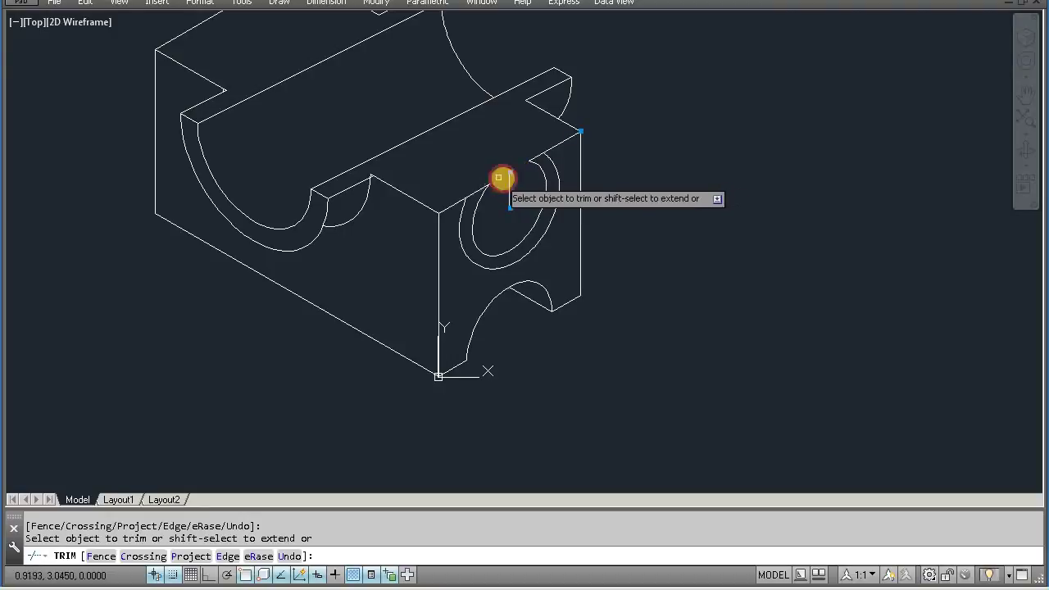
click(499, 177)
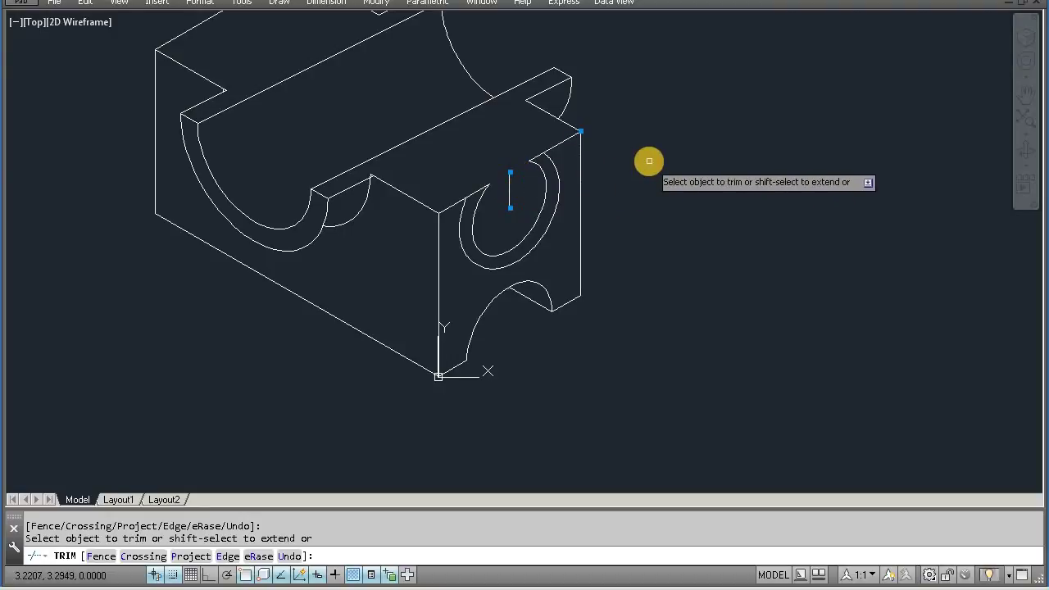
key(Return)
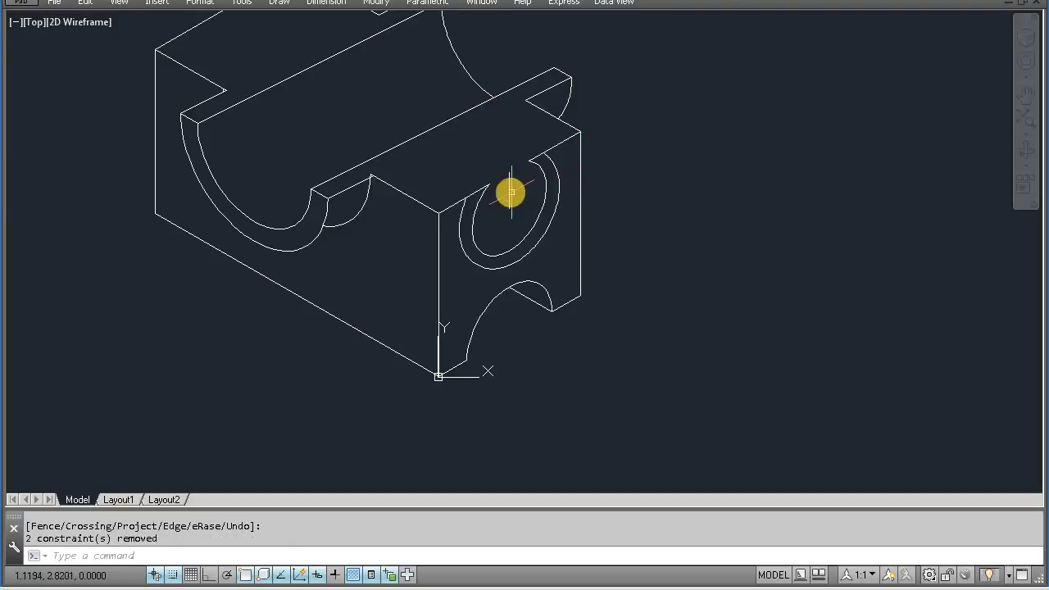
double_click(510, 192)
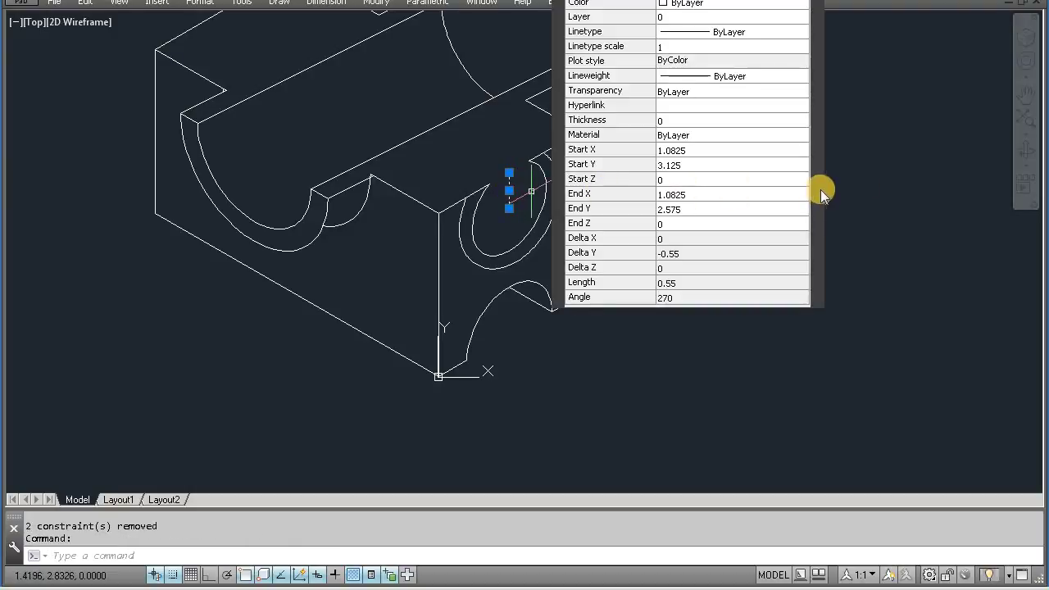
key(Delete)
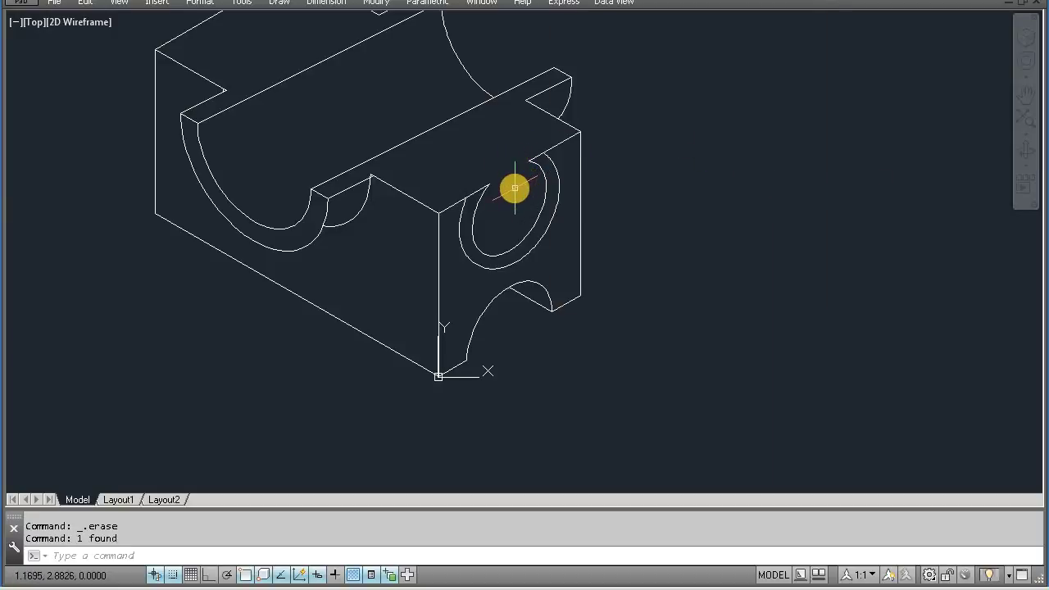
- Copy the inner and outer counterbore arcs 5 units at 150° onto the opposite end face
text(ct o)
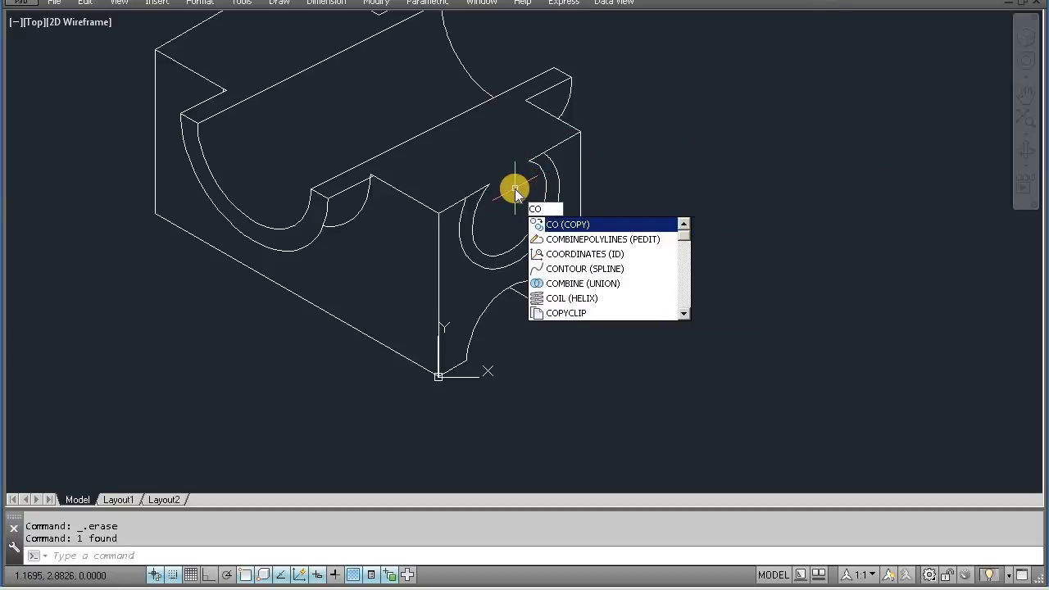
key(Return)
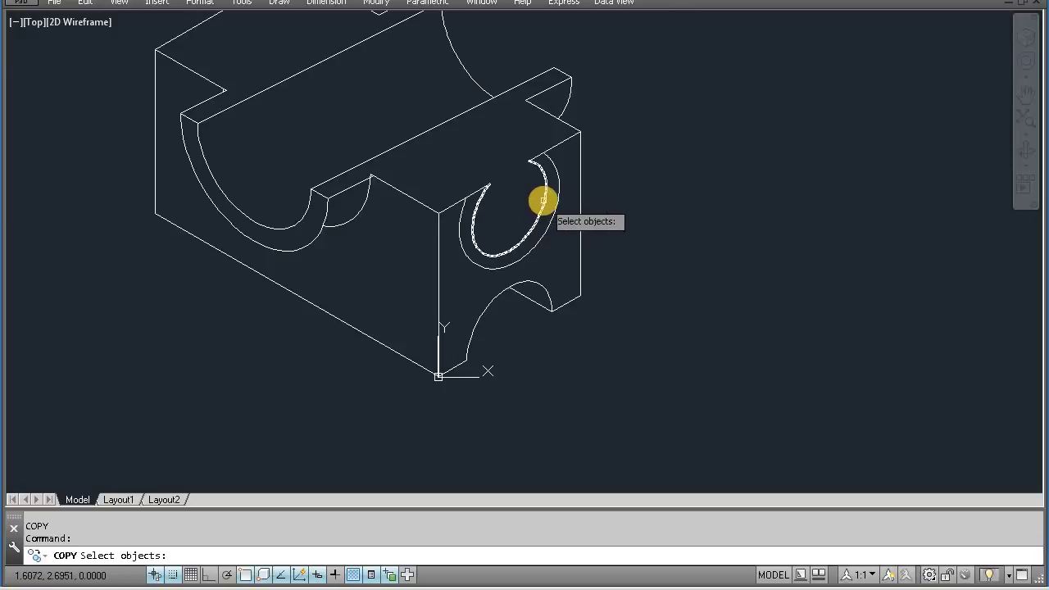
click(543, 200)
click(554, 209)
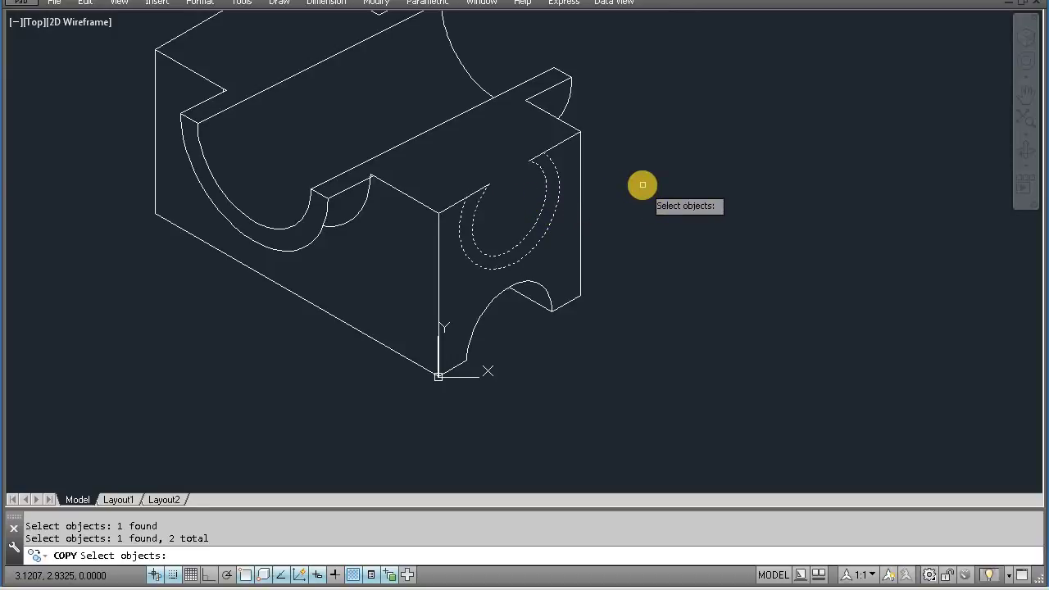
key(Return)
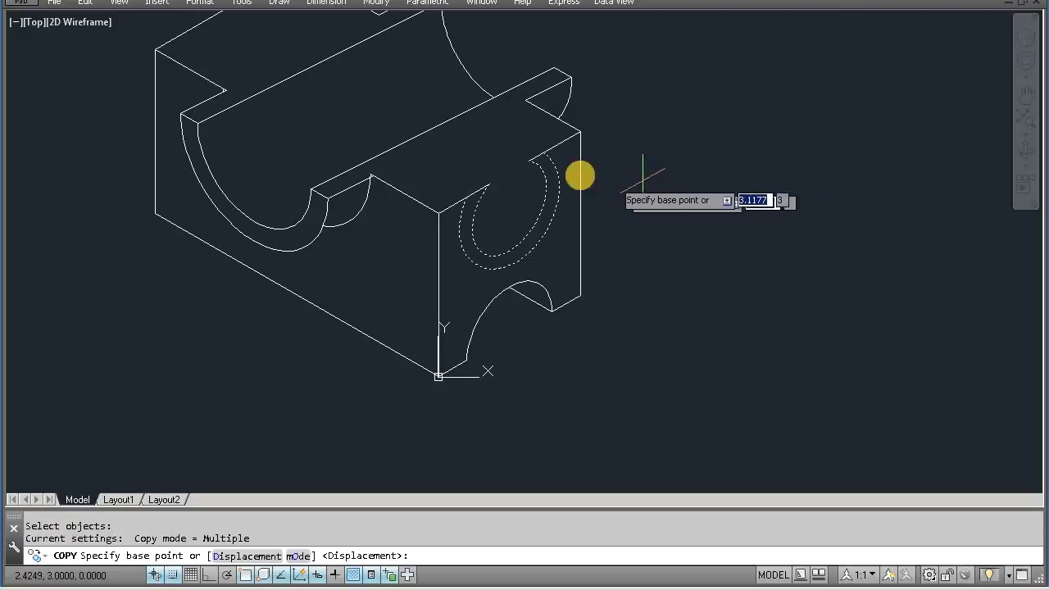
click(528, 161)
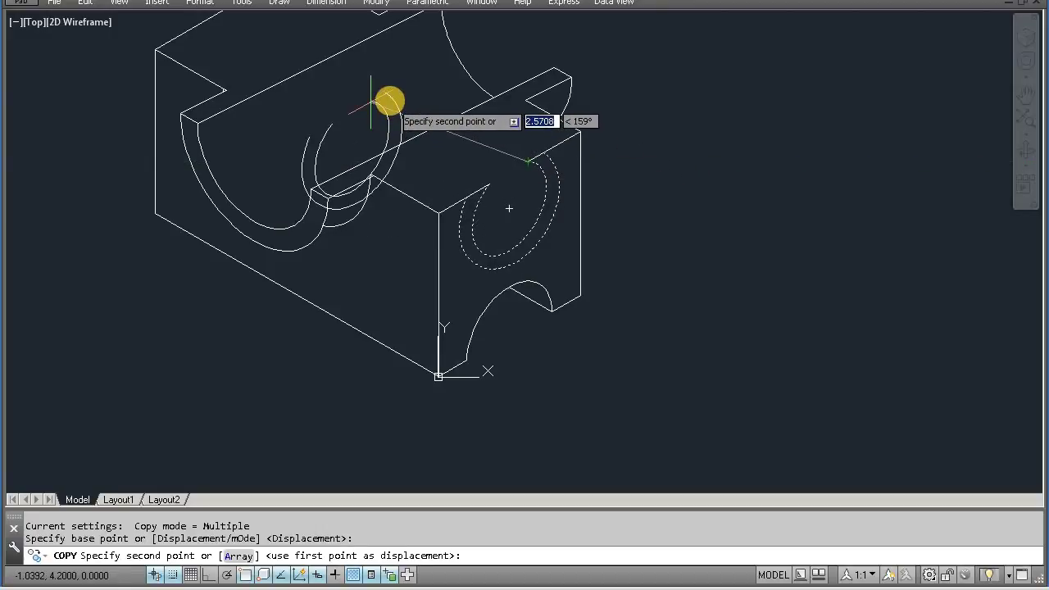
text(5)
key(Tab)
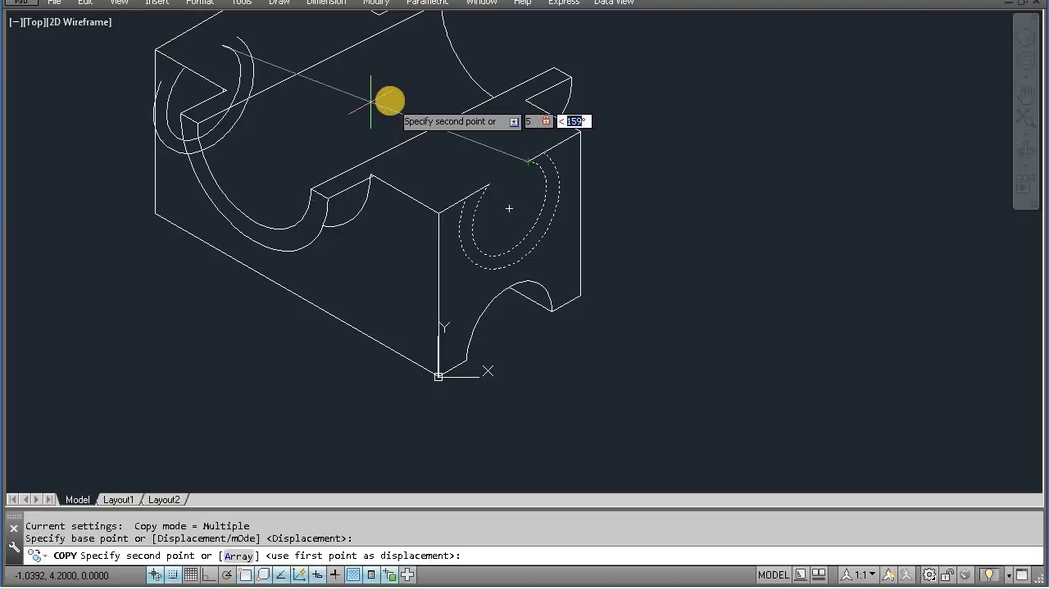
text(1)
text(50)
key(Return)
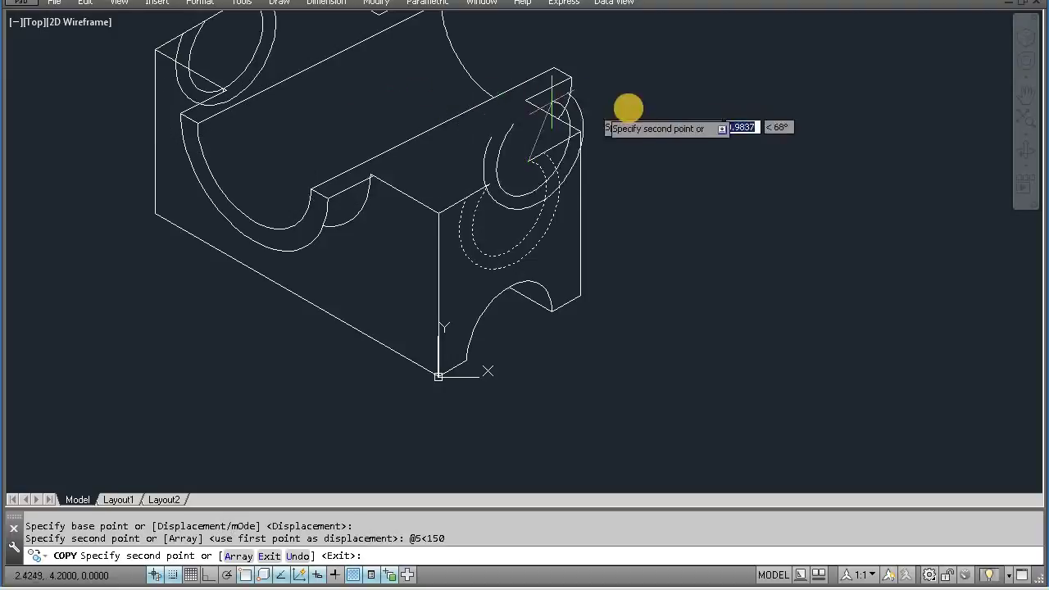
key(Return)
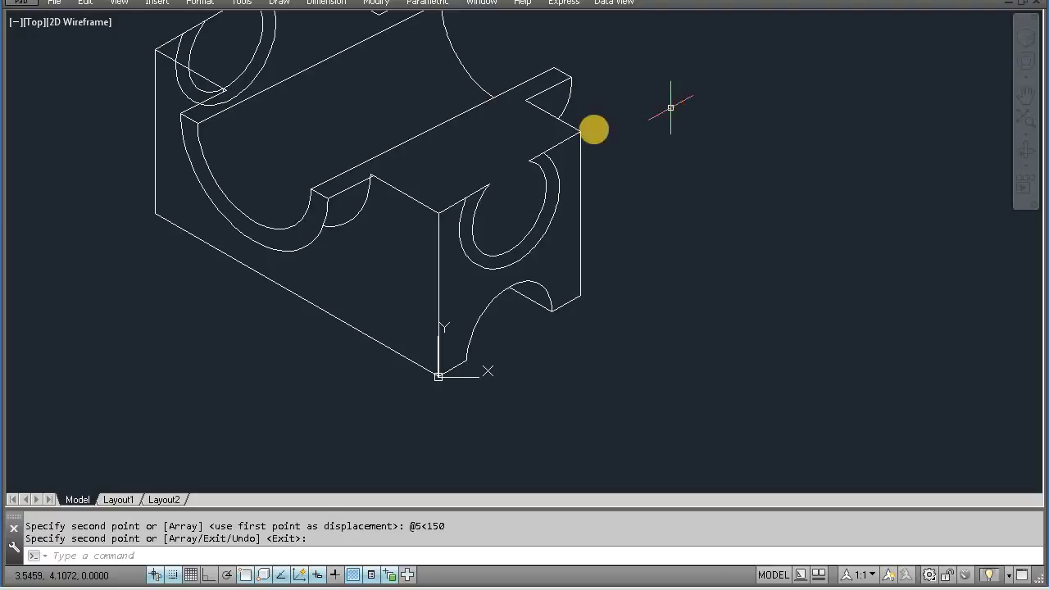
- Select the far counterbore's inner and outer ellipses for moving
scroll(598, 175, down, 2)
scroll(361, 49, up, 1)
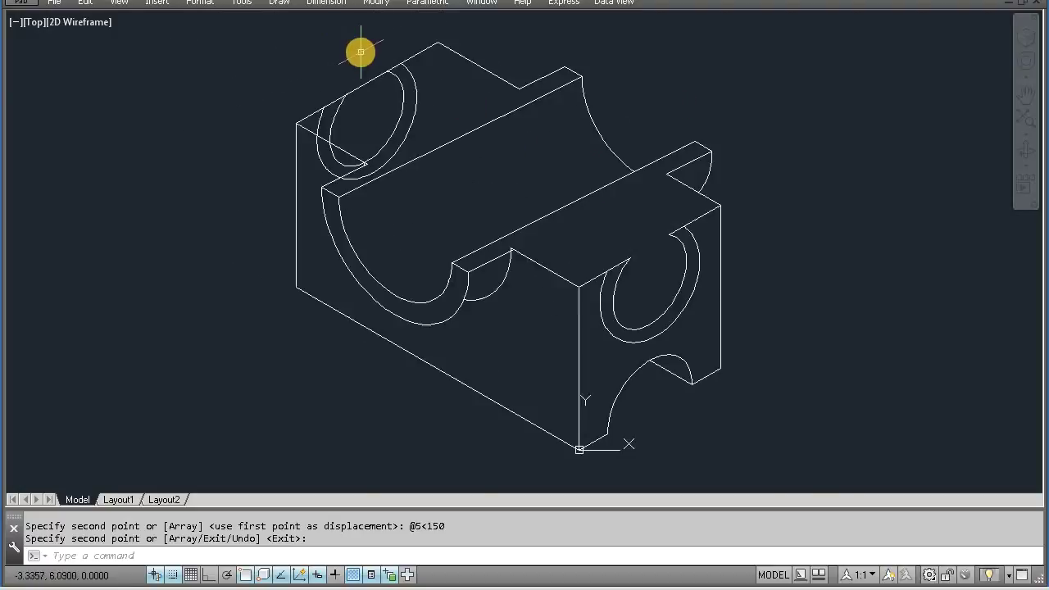
scroll(361, 52, up, 3)
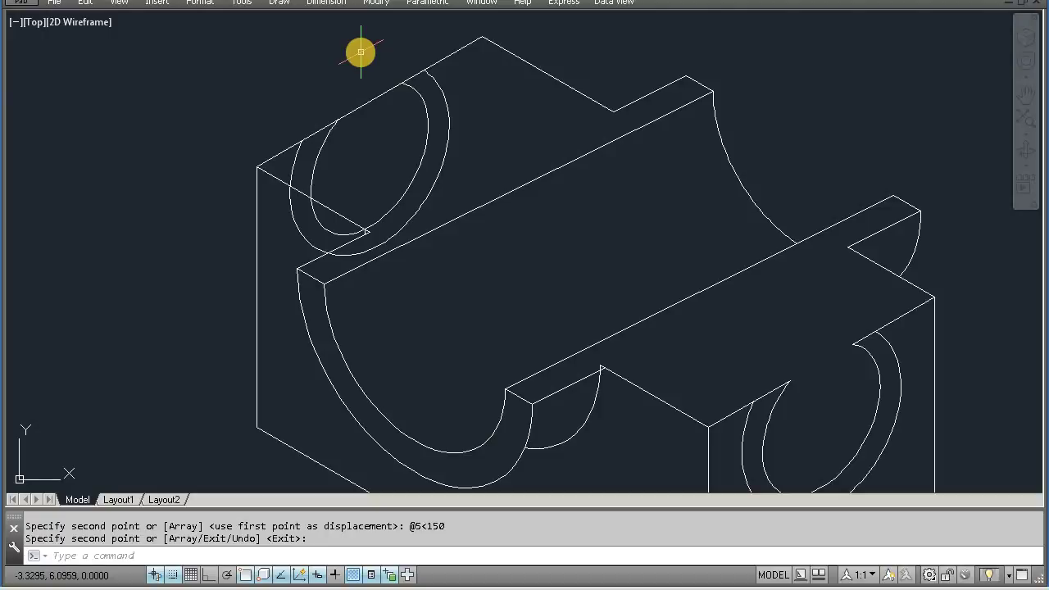
text(M)
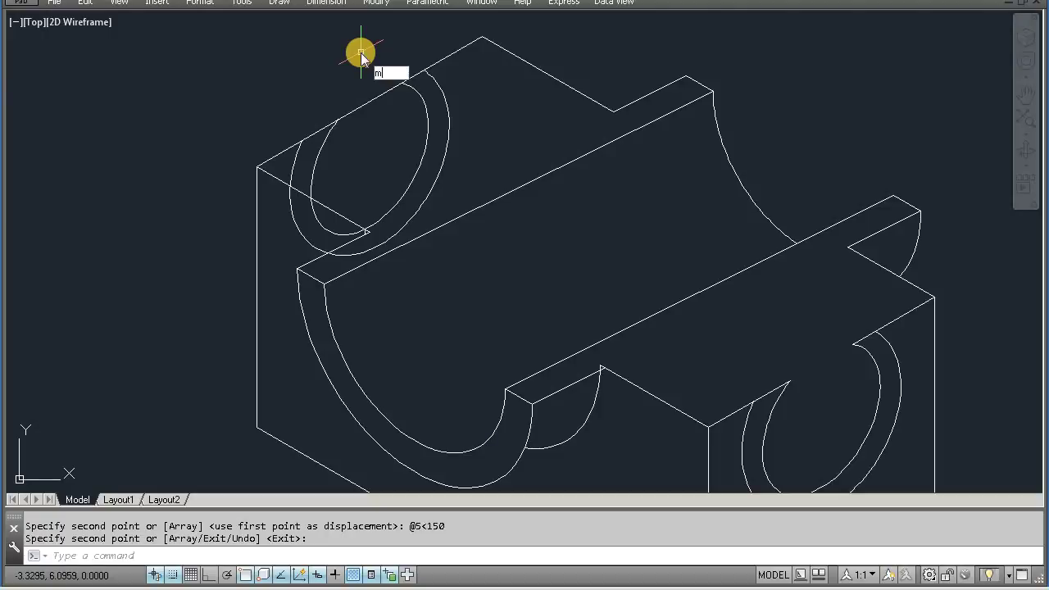
key(Return)
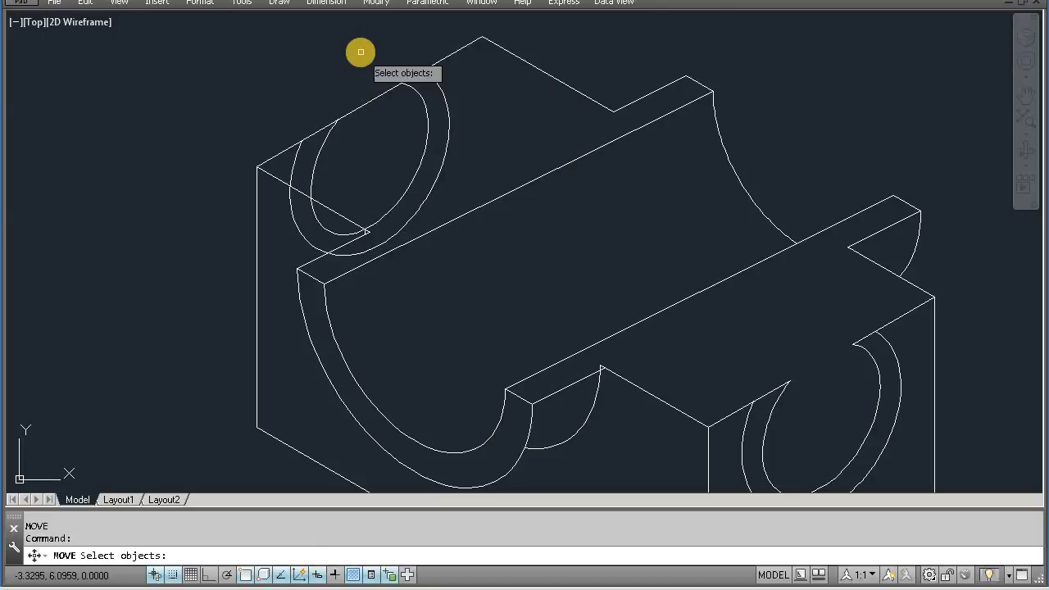
click(425, 108)
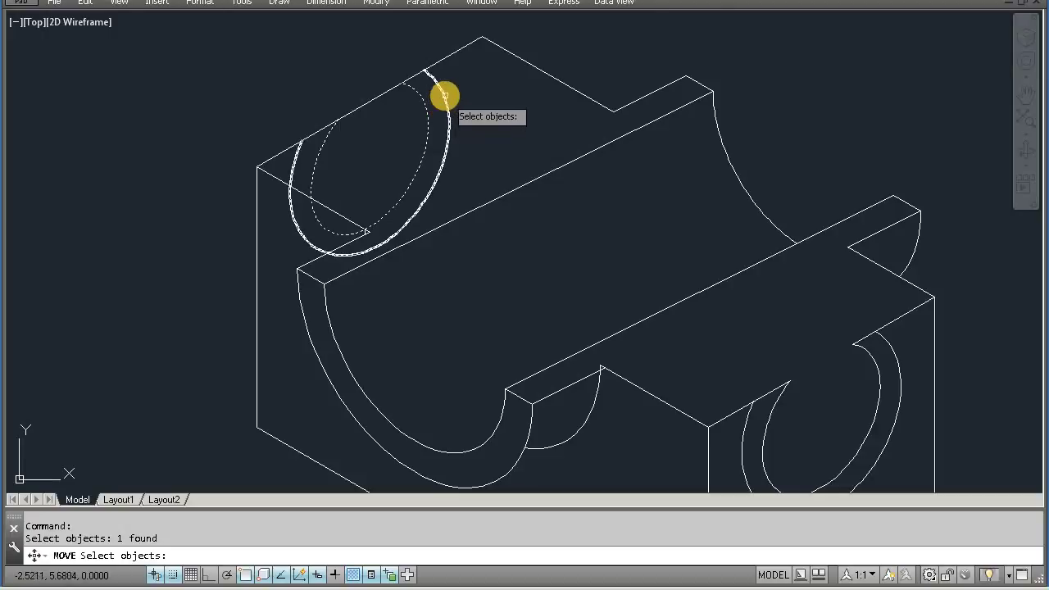
click(443, 96)
key(Return)
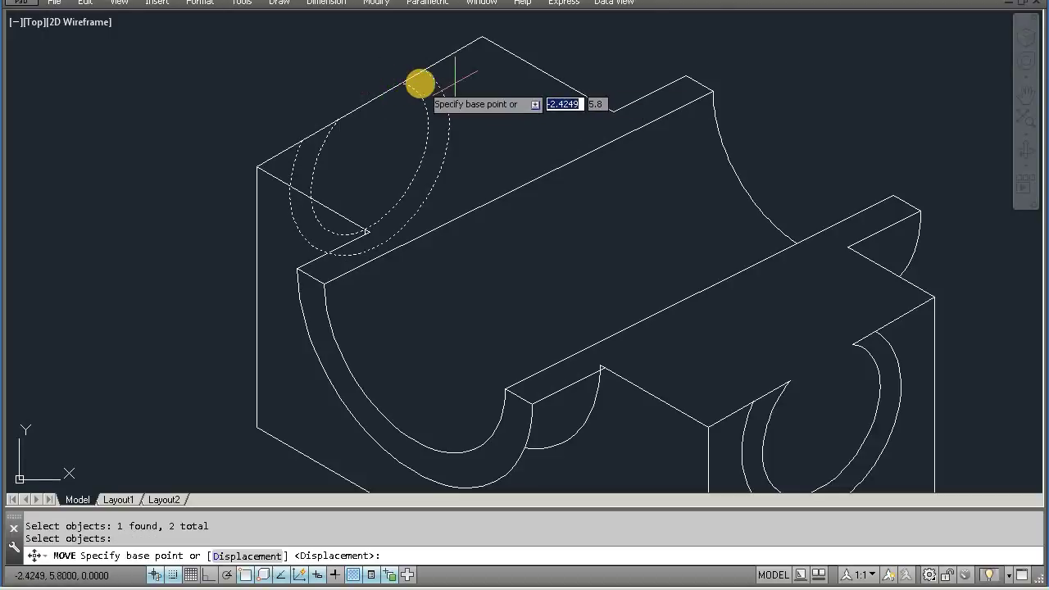
- Move the far ellipse pair 0.75 units along 150°
scroll(400, 80, up, 2)
scroll(401, 80, up, 2)
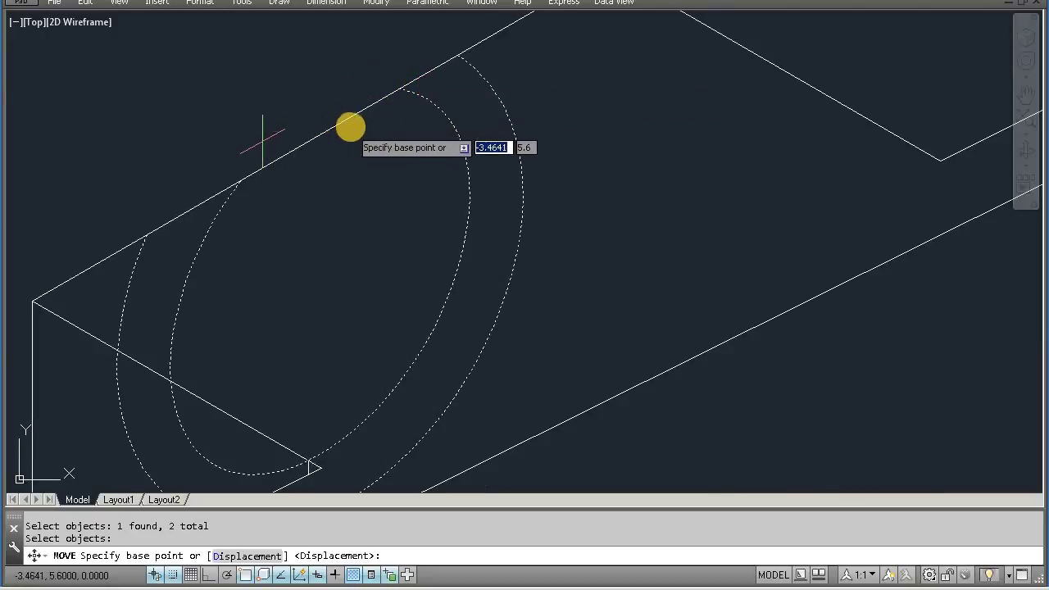
scroll(317, 134, down, 4)
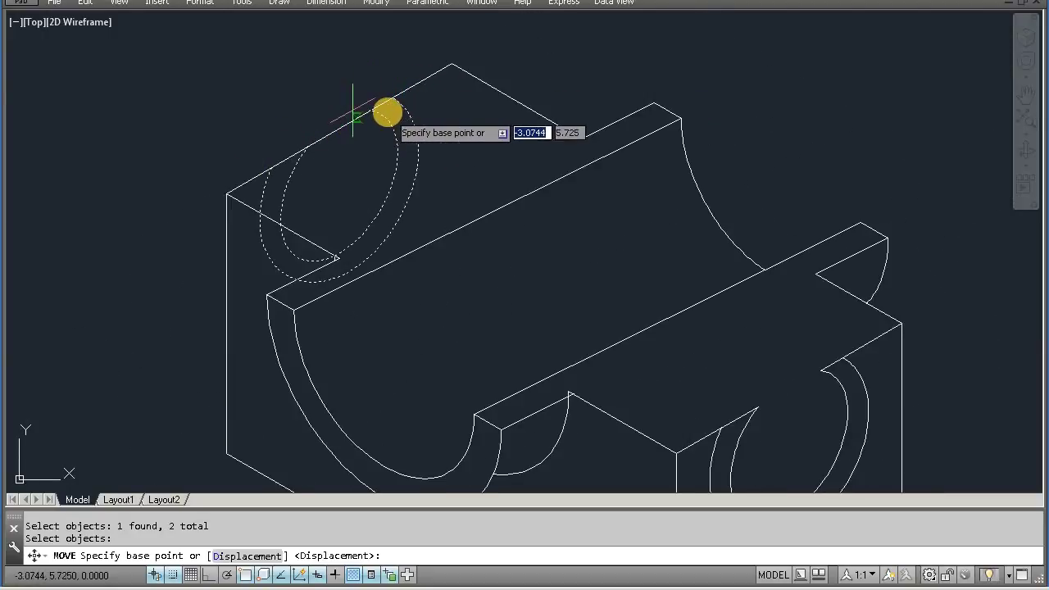
text(end)
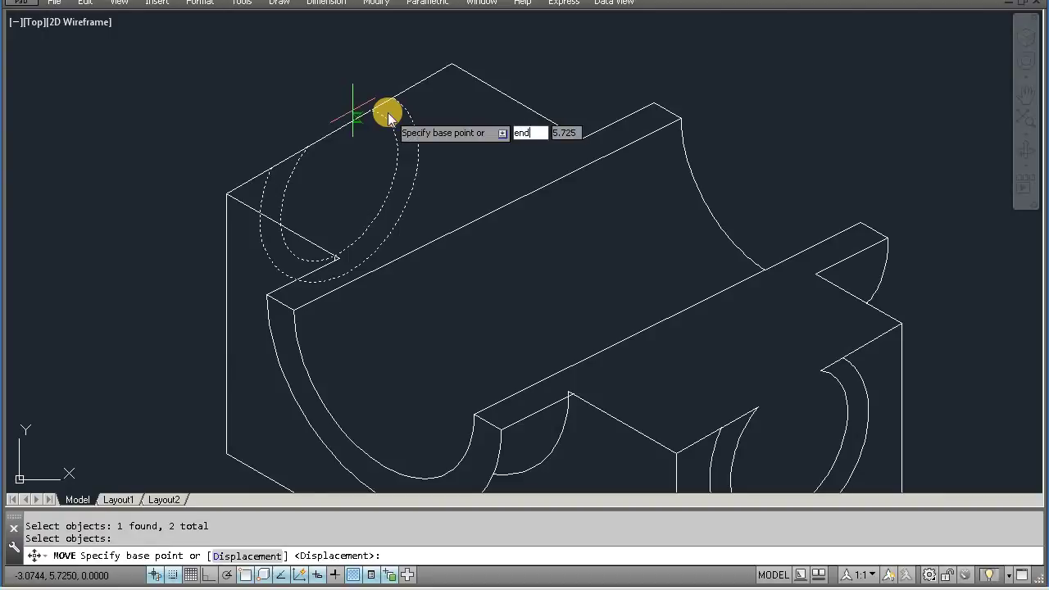
key(Return)
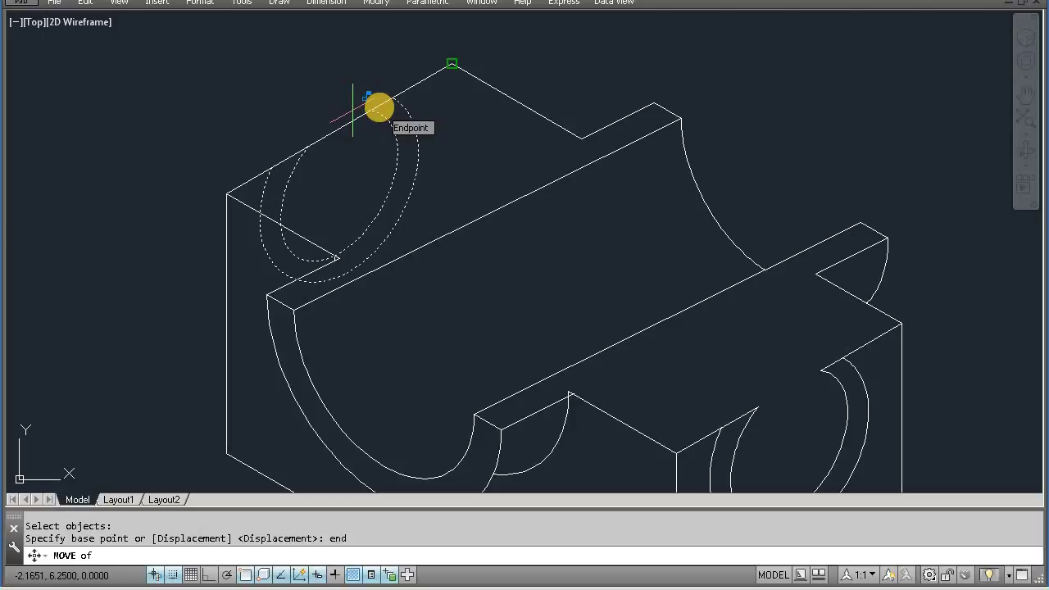
text(mid)
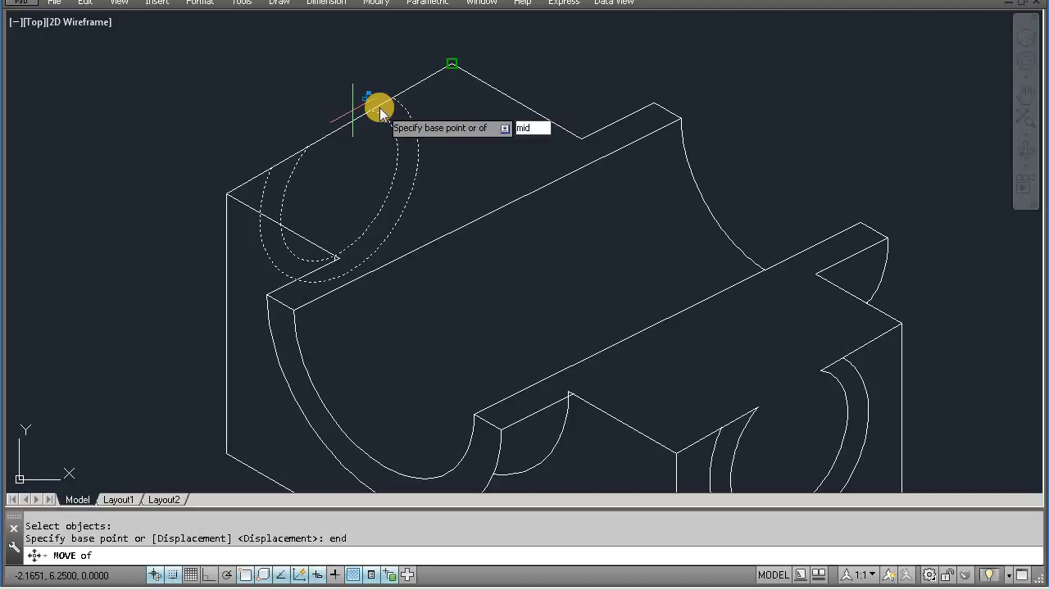
key(Return)
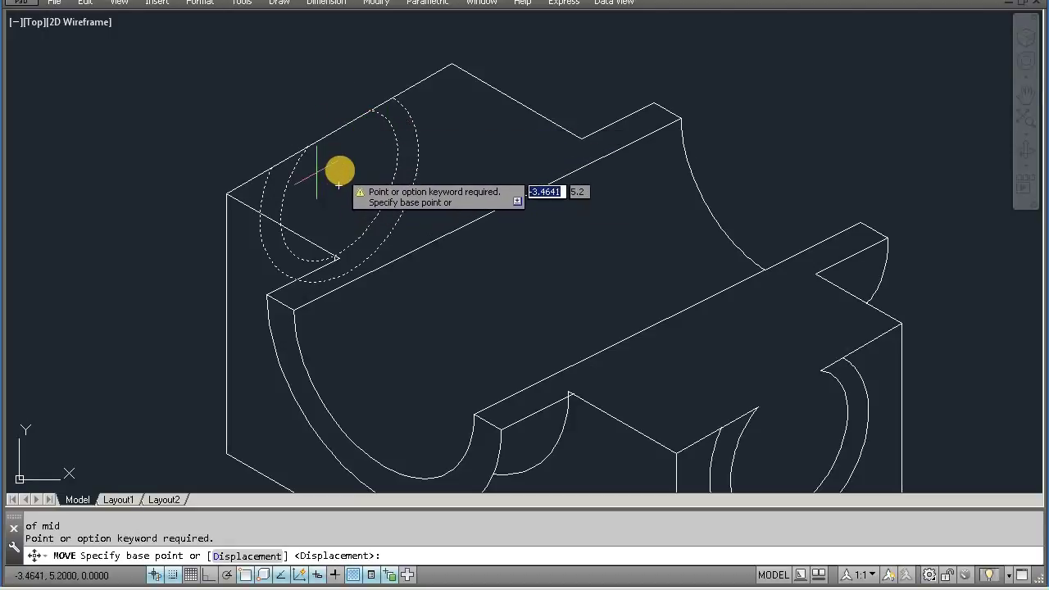
scroll(338, 182, down, 2)
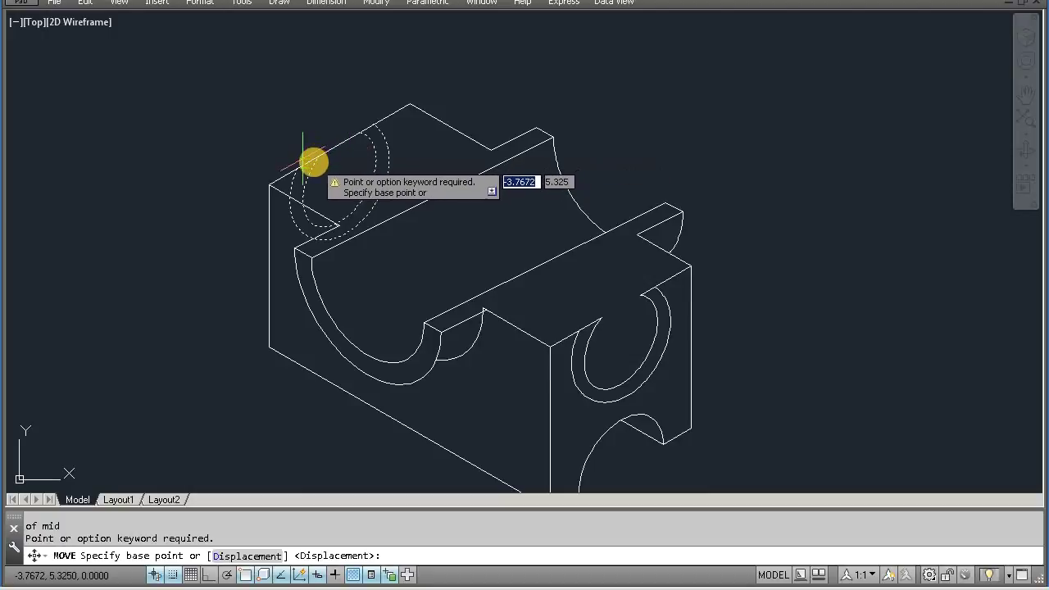
click(313, 162)
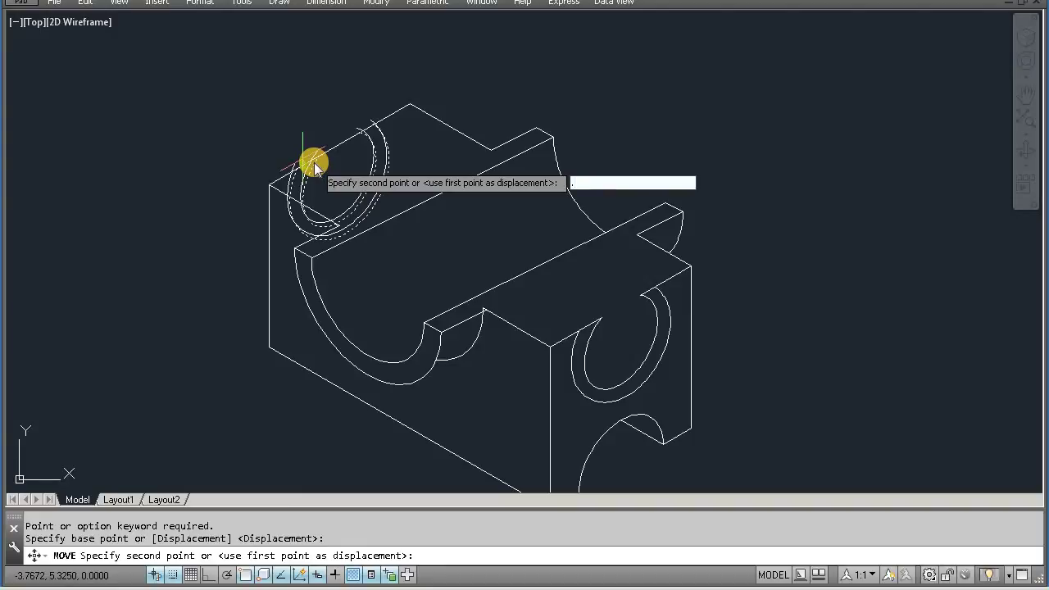
text(76)
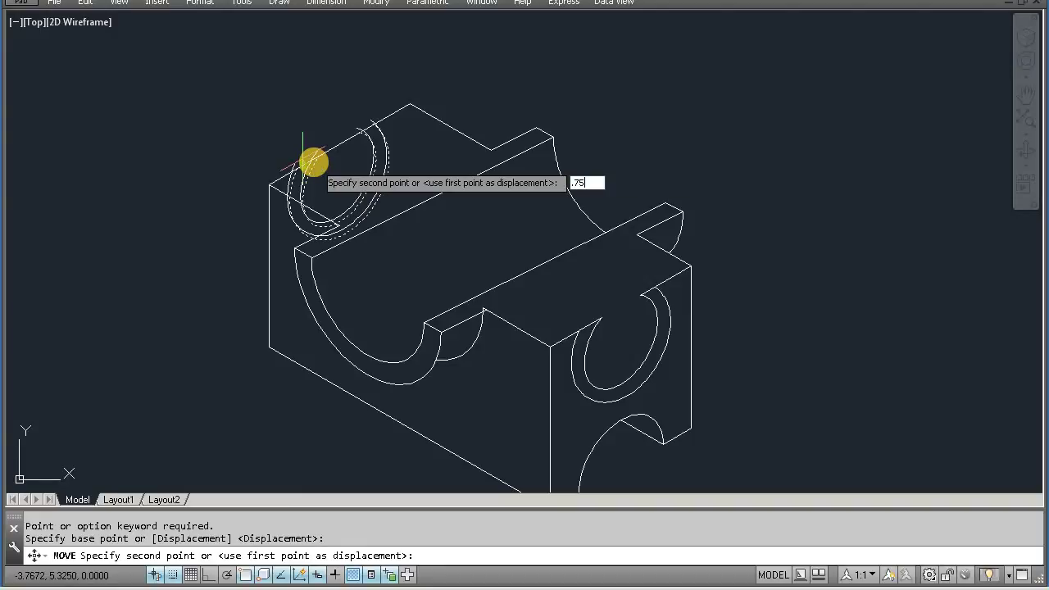
key(Tab)
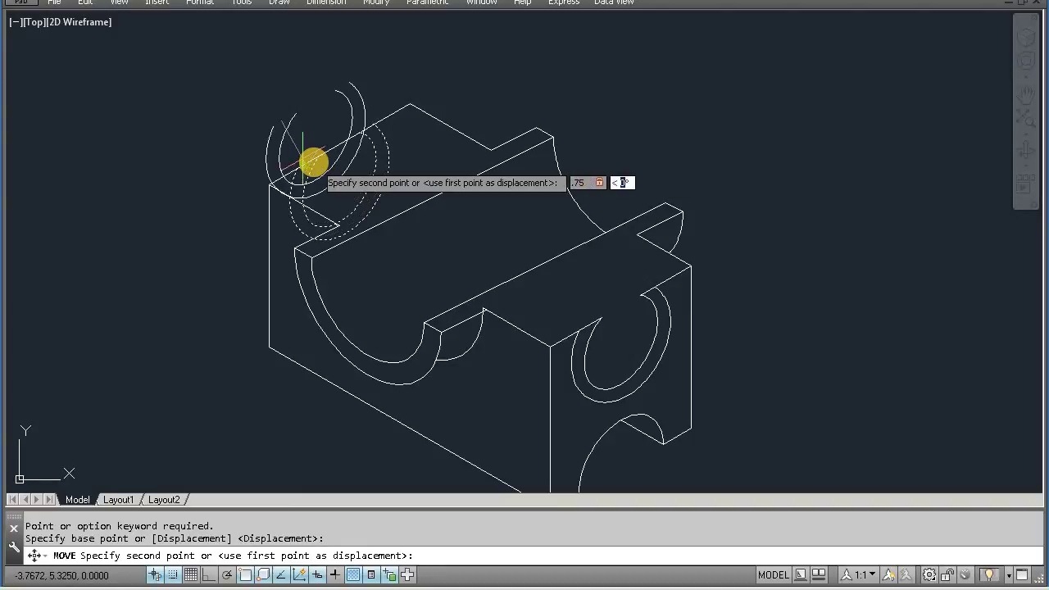
text(150)
key(Return)
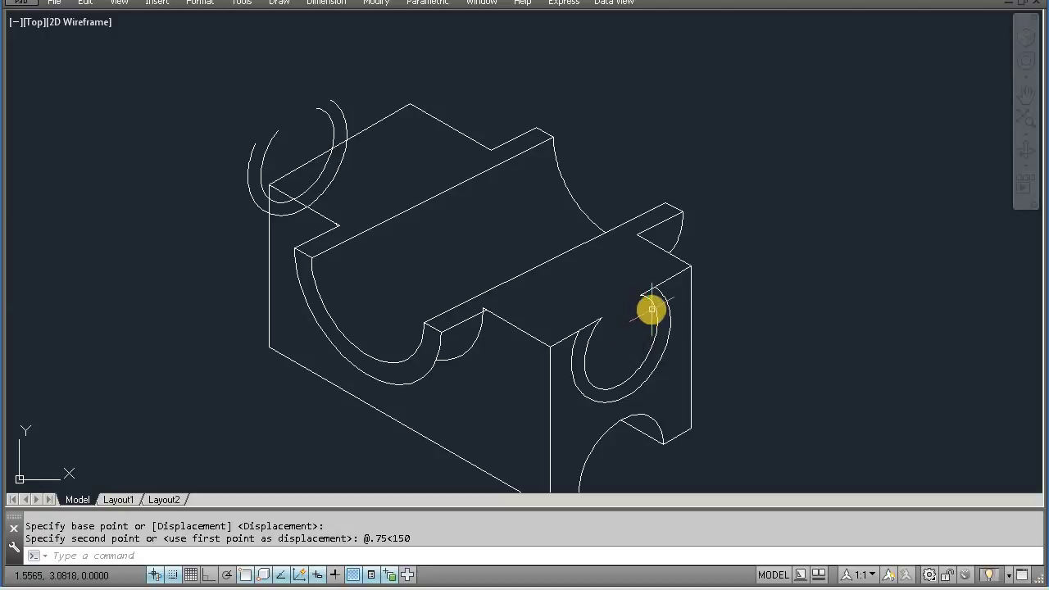
- Move the near hole's inner and outer ellipses 0.75 units along 330°
text(m)
key(Return)
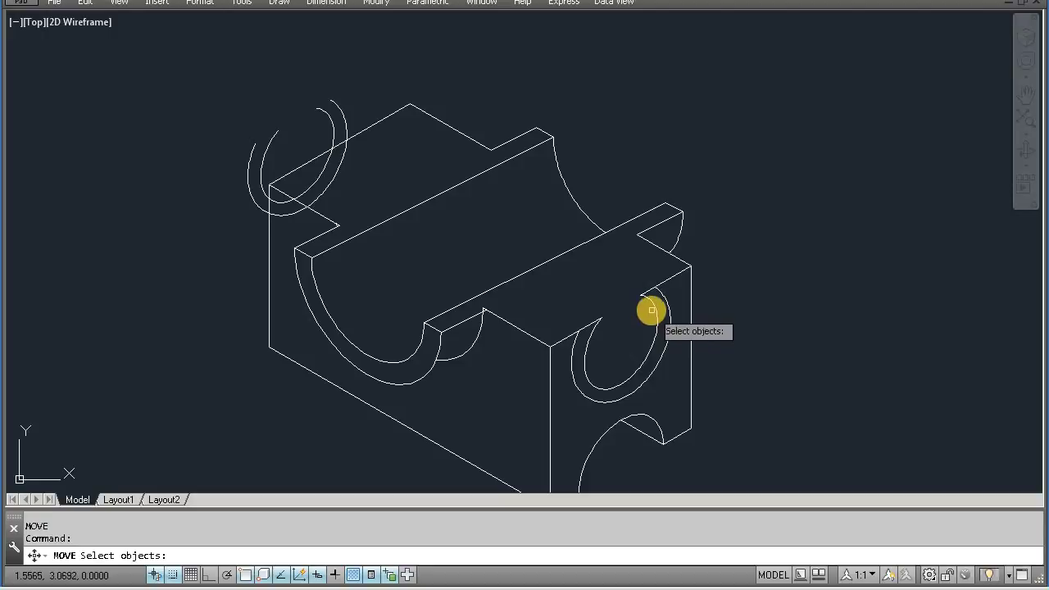
click(652, 307)
click(660, 299)
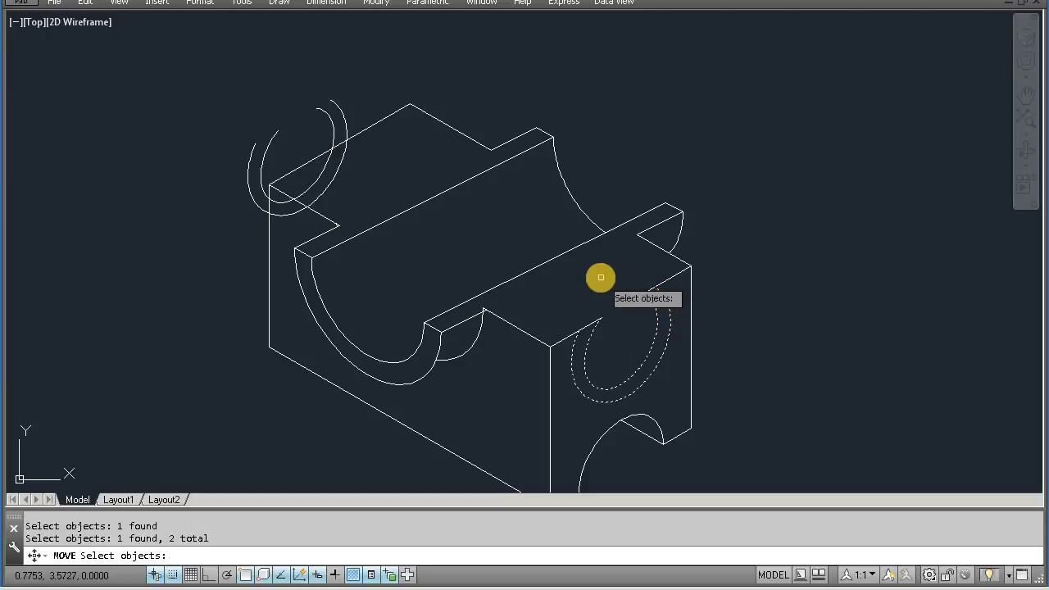
key(Return)
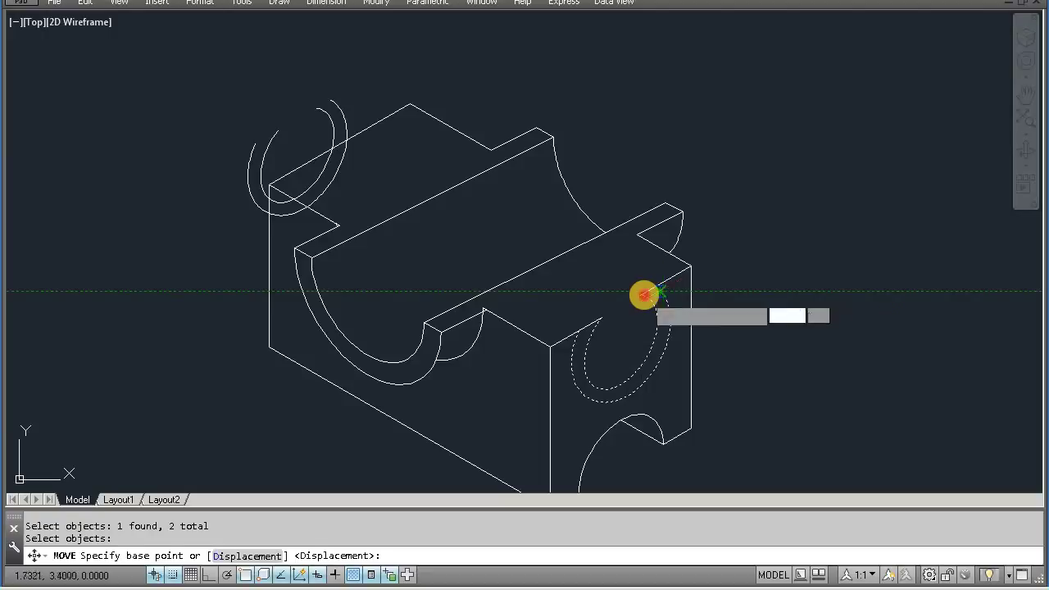
click(662, 289)
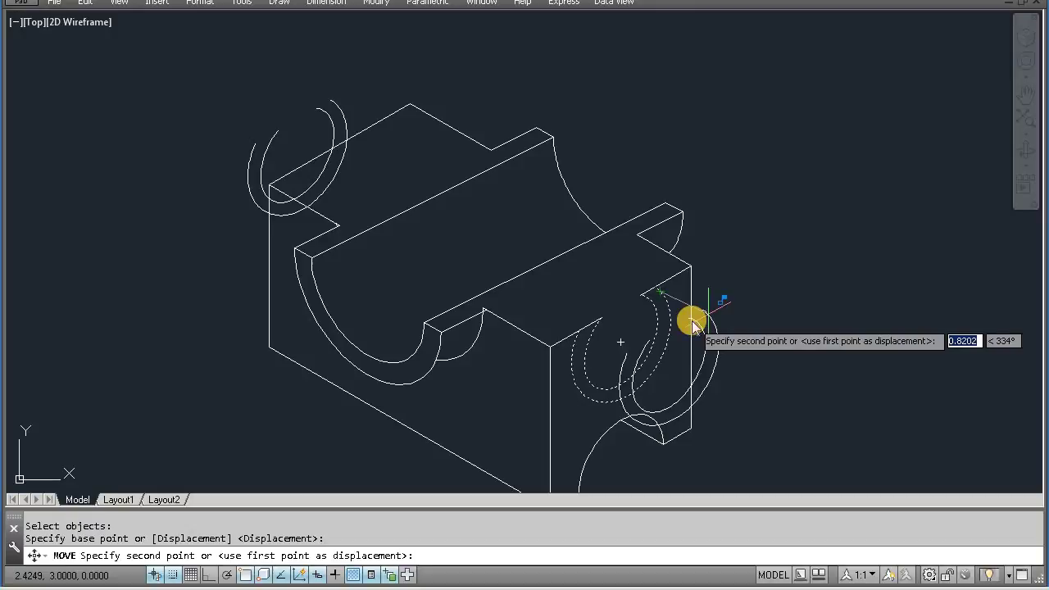
text(.75)
key(Tab)
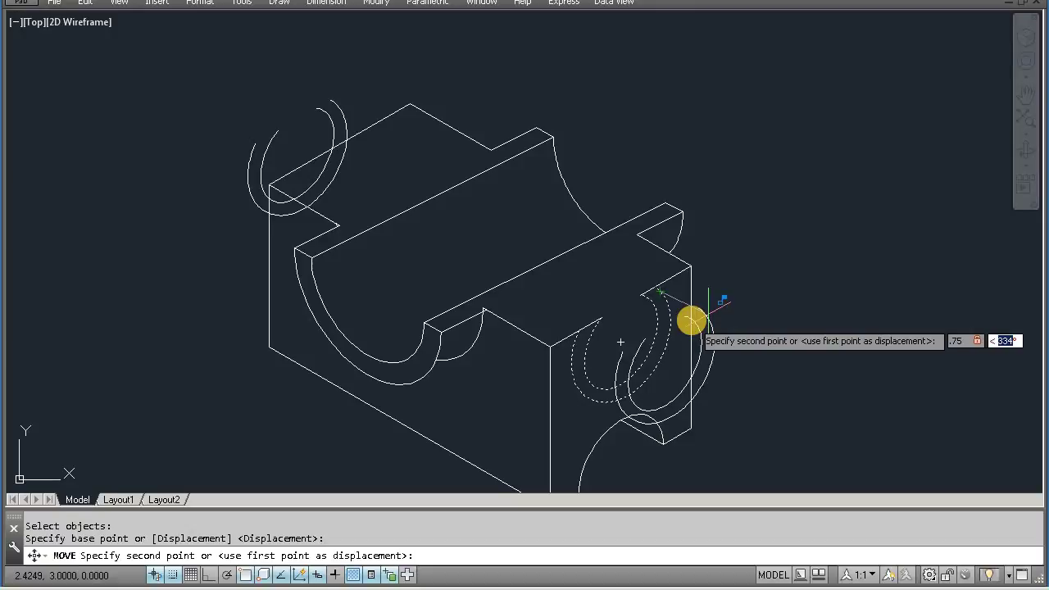
text(330)
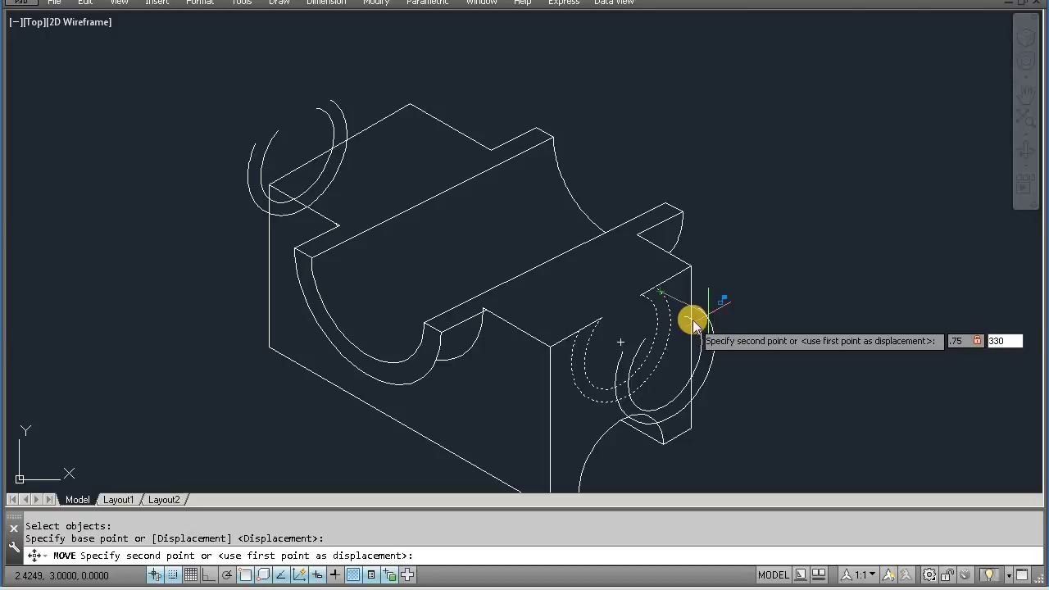
key(Return)
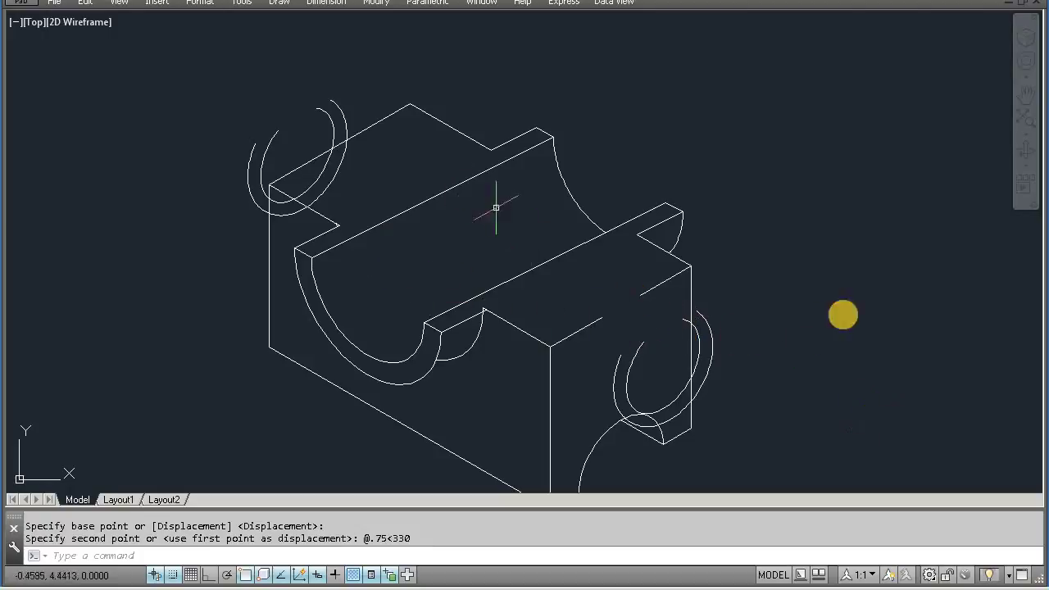
- Draw an edge line from the far ellipse's endpoint across the block to the near arc's endpoint
text(l)
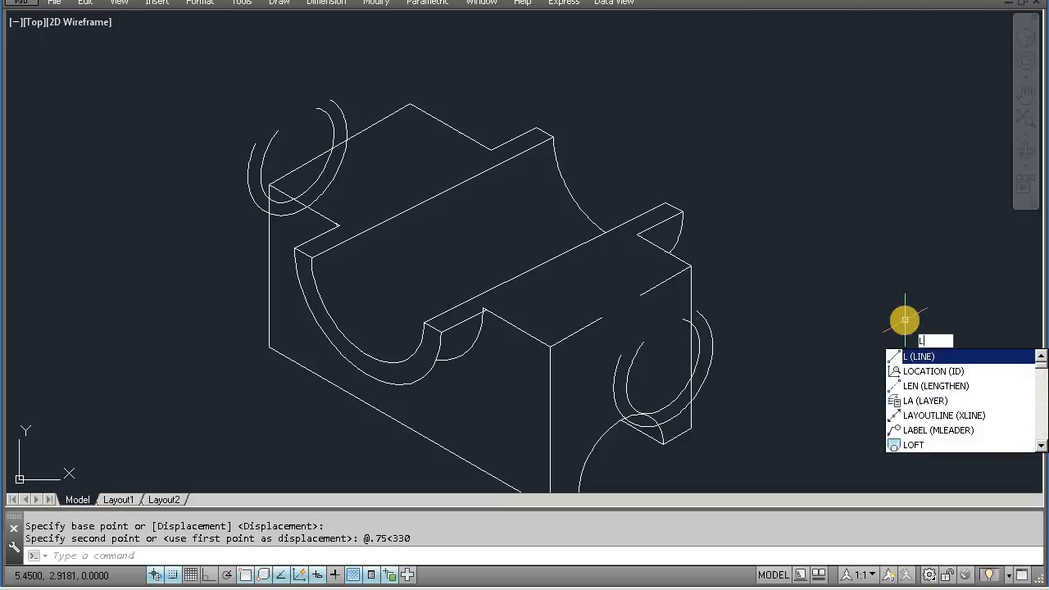
key(Return)
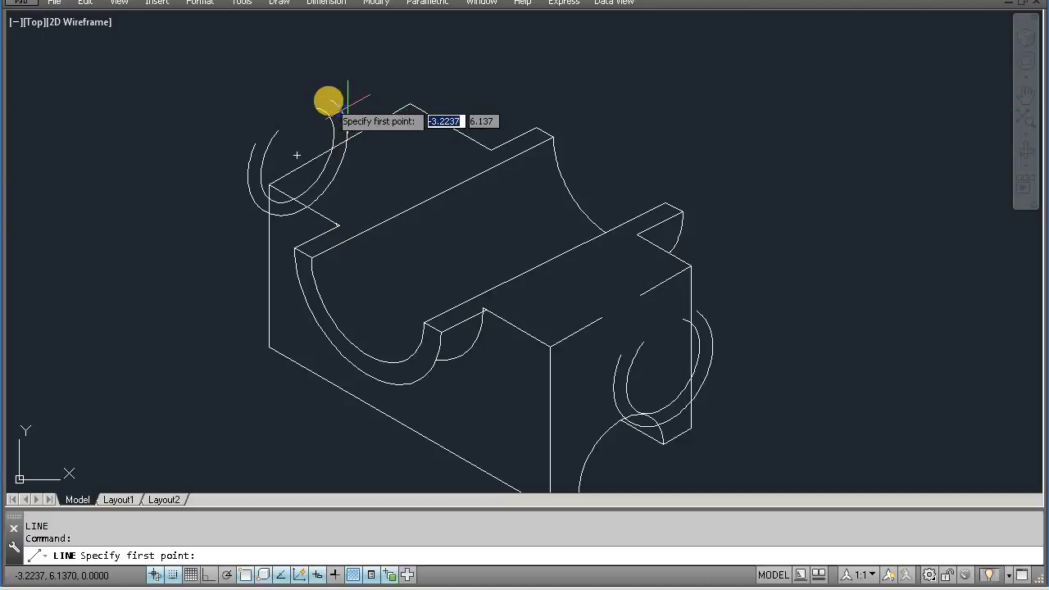
text(end)
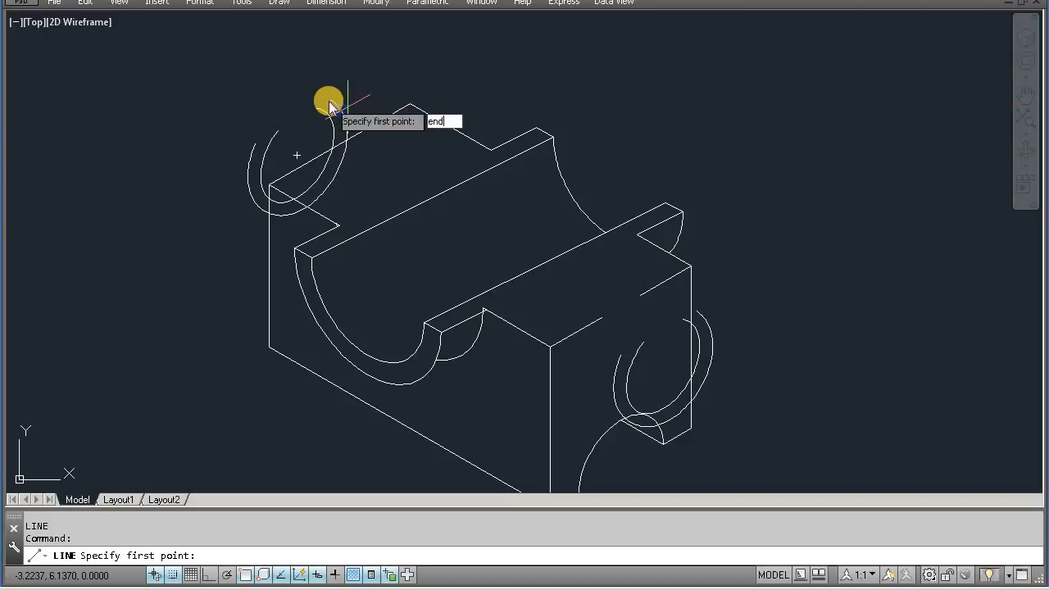
key(Return)
click(329, 105)
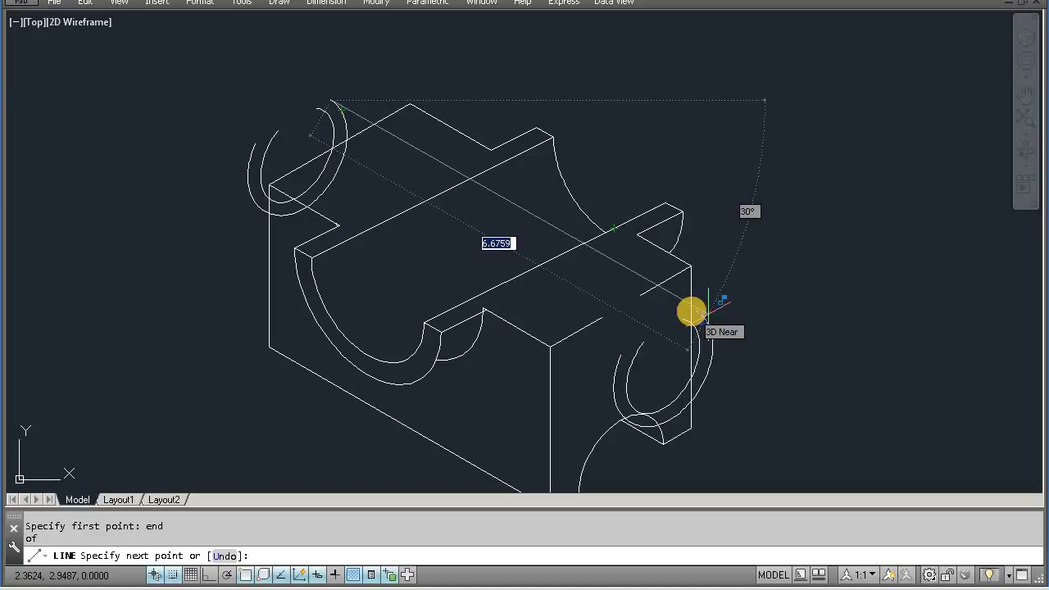
text(end)
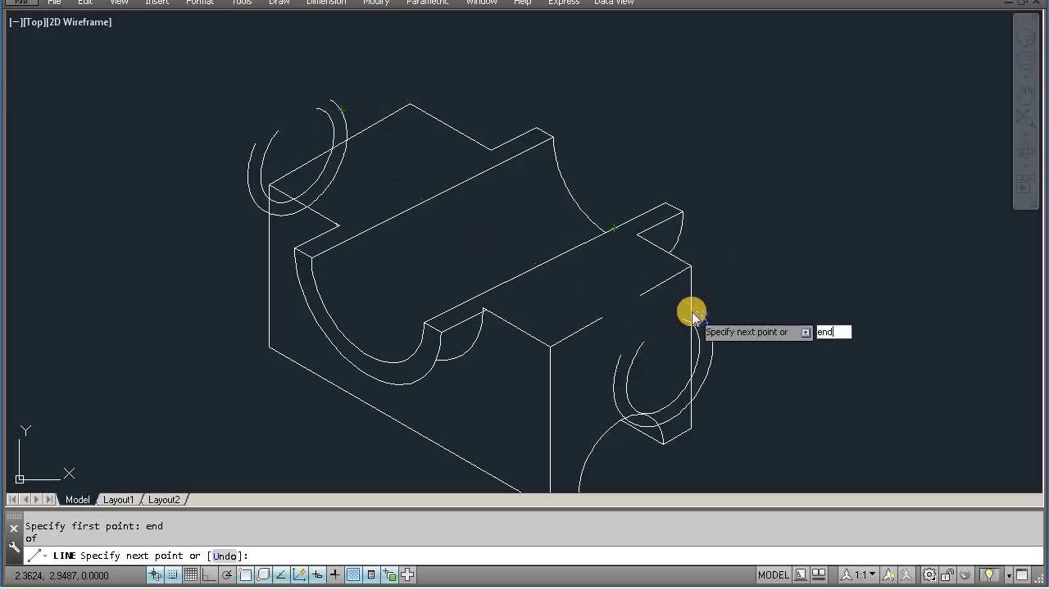
key(Return)
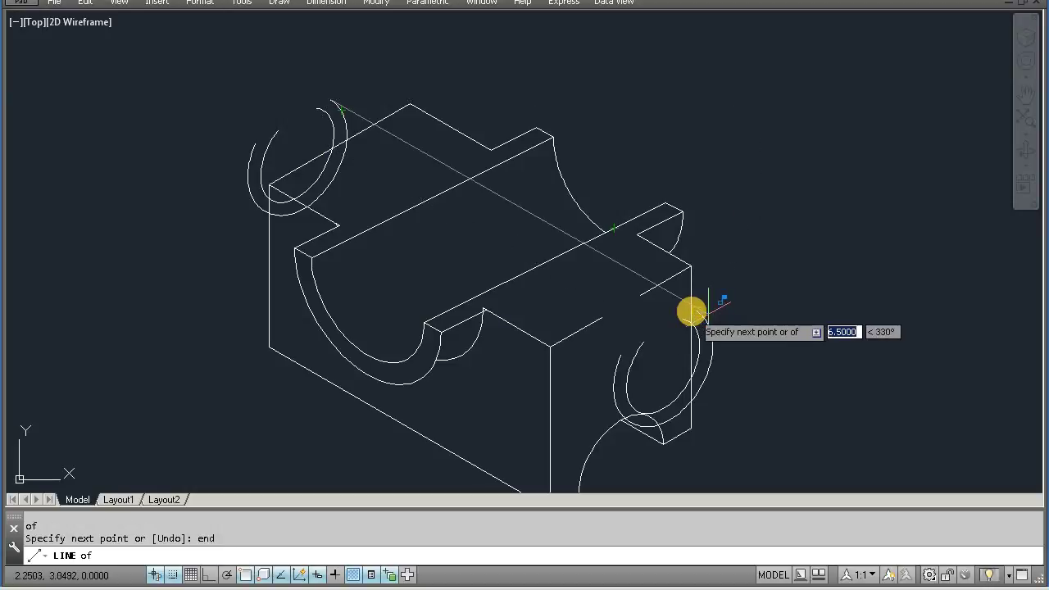
click(690, 309)
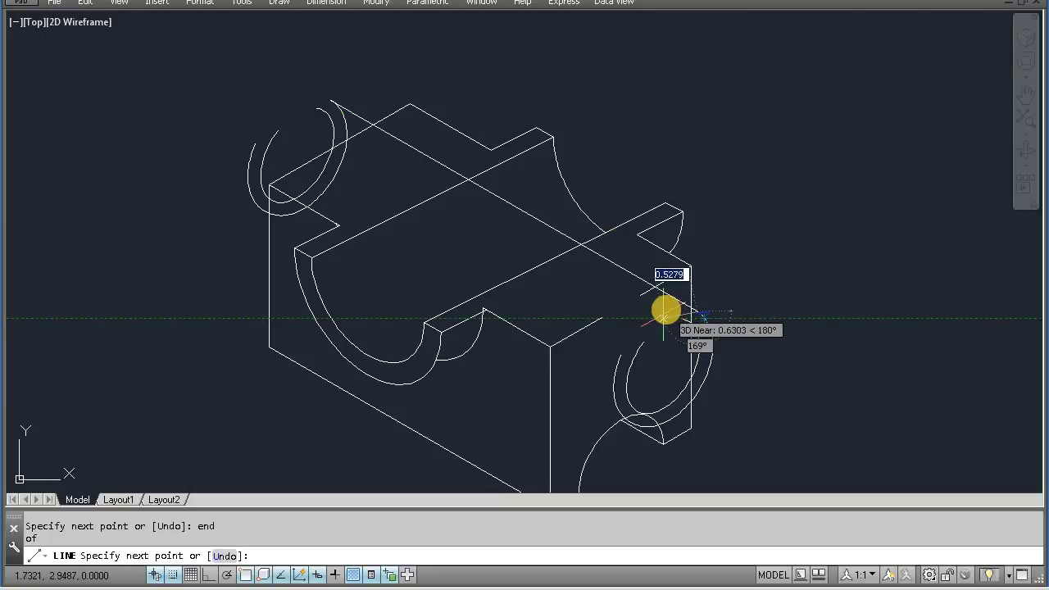
- Continue the line to the adjacent arc endpoint on the near end face
text(end)
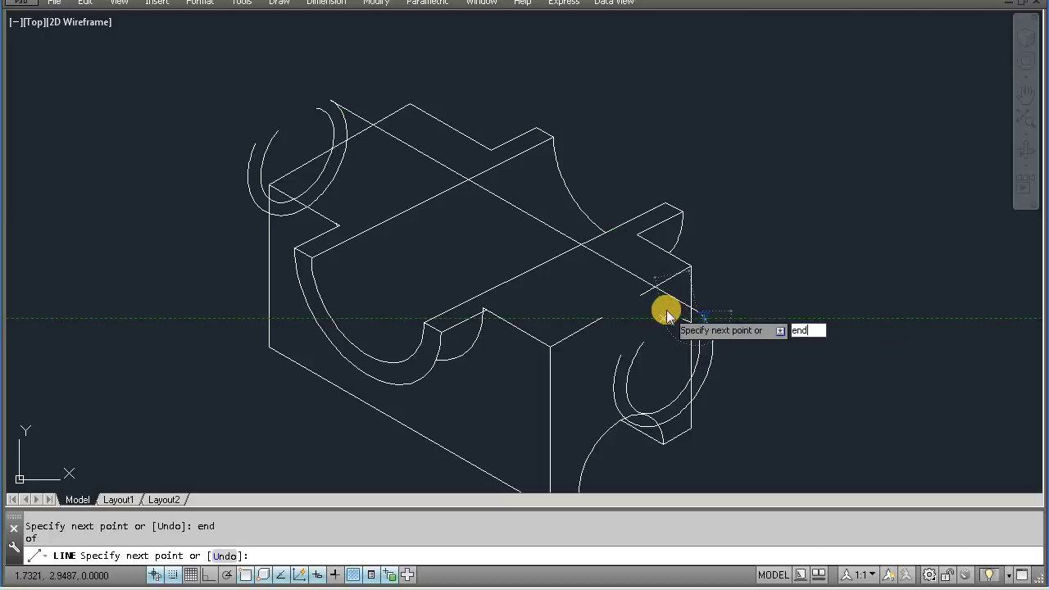
key(Return)
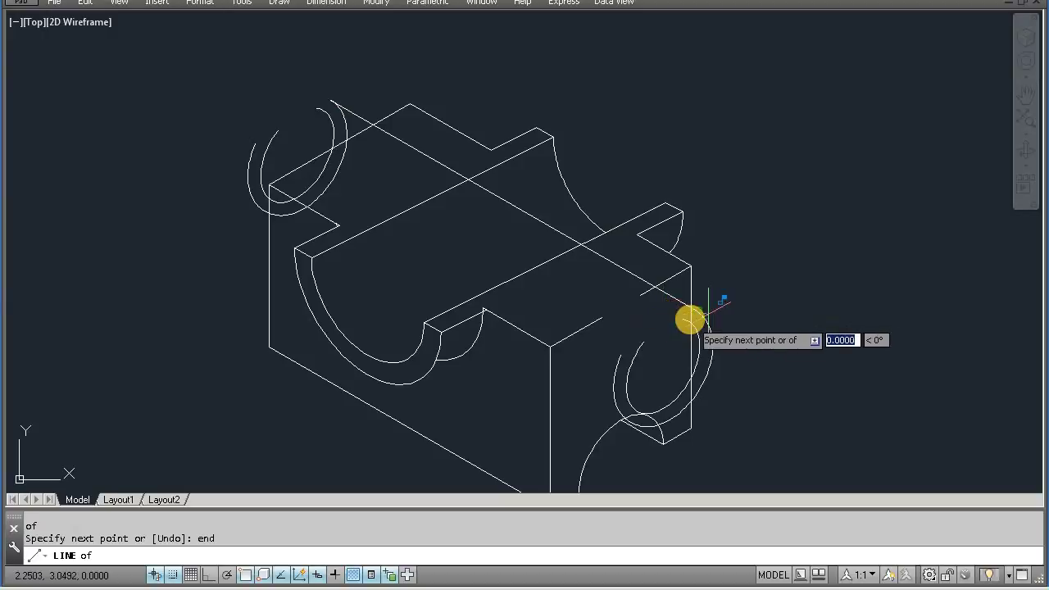
scroll(685, 325, up, 2)
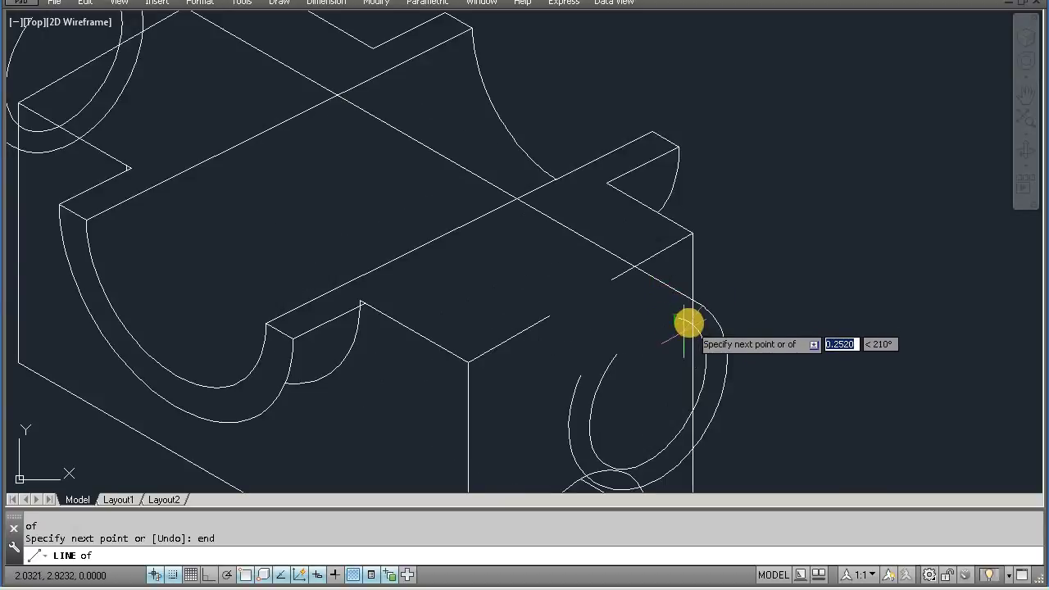
click(687, 324)
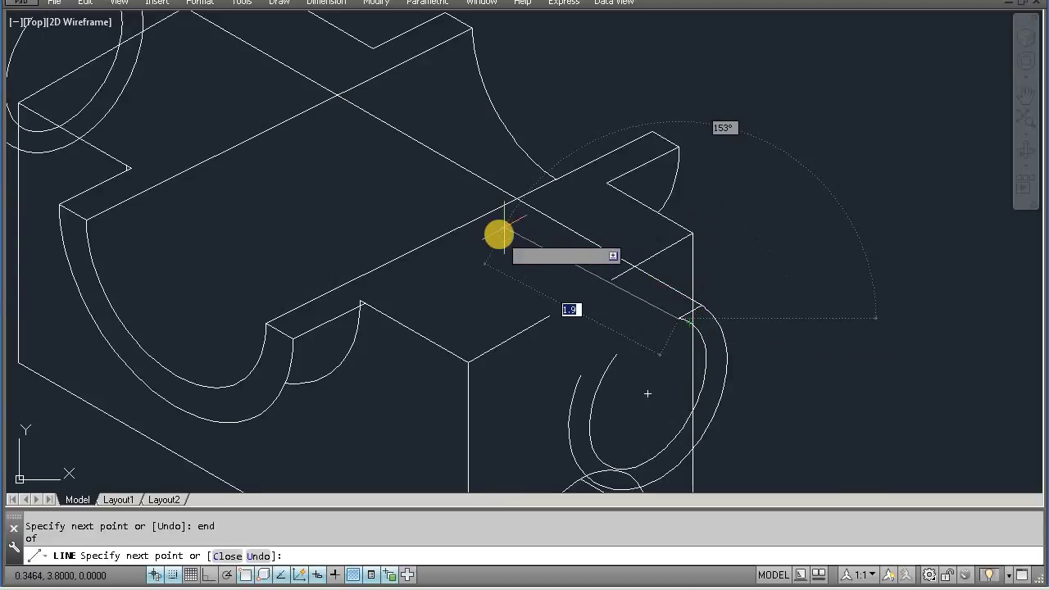
scroll(154, 21, down, 4)
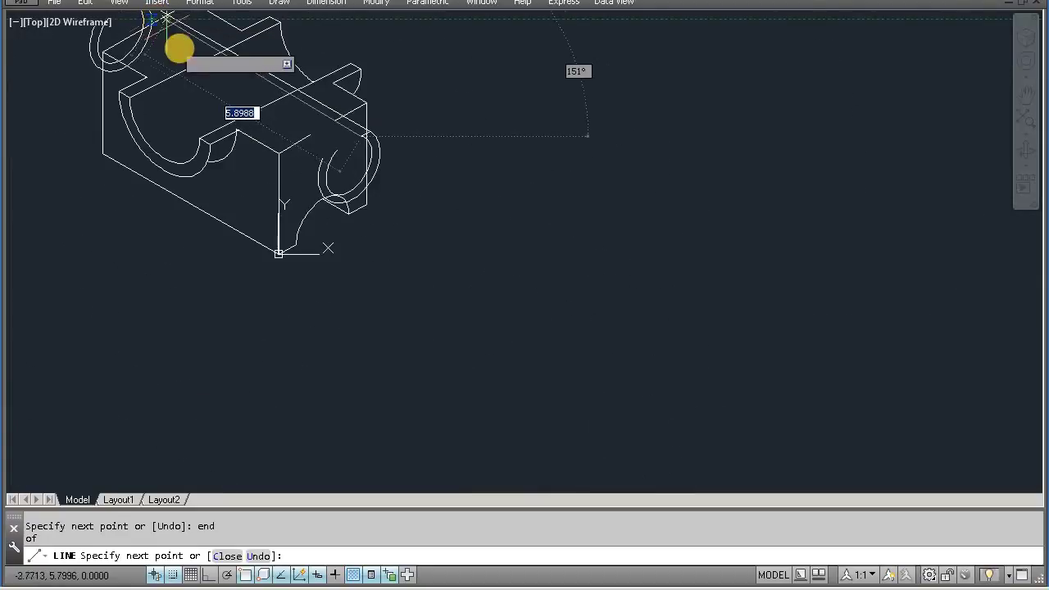
middle_drag(179, 49, 262, 132)
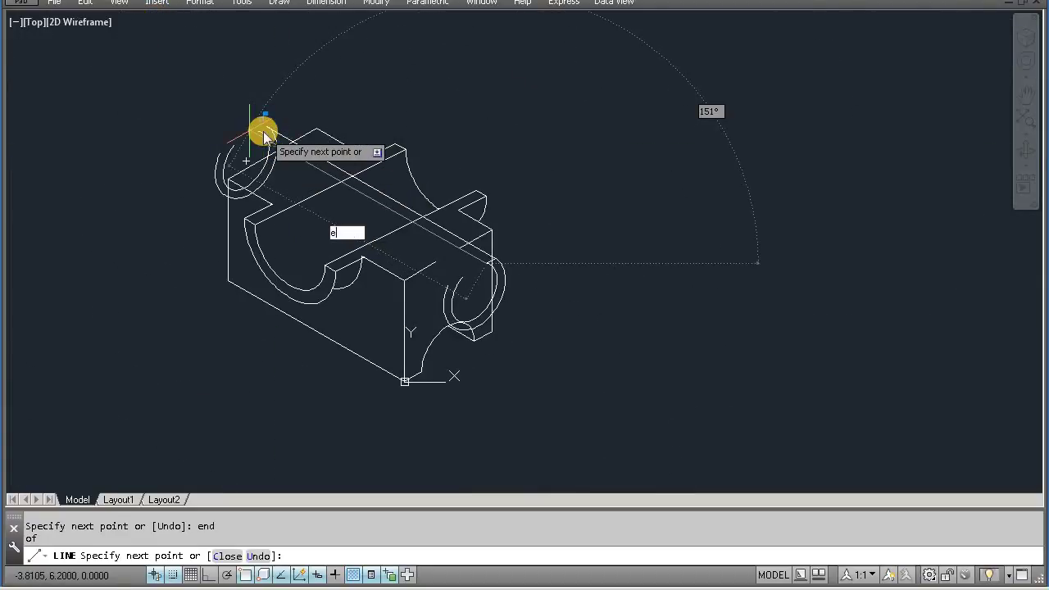
- Undo the misplaced line segment
text(end)
key(Return)
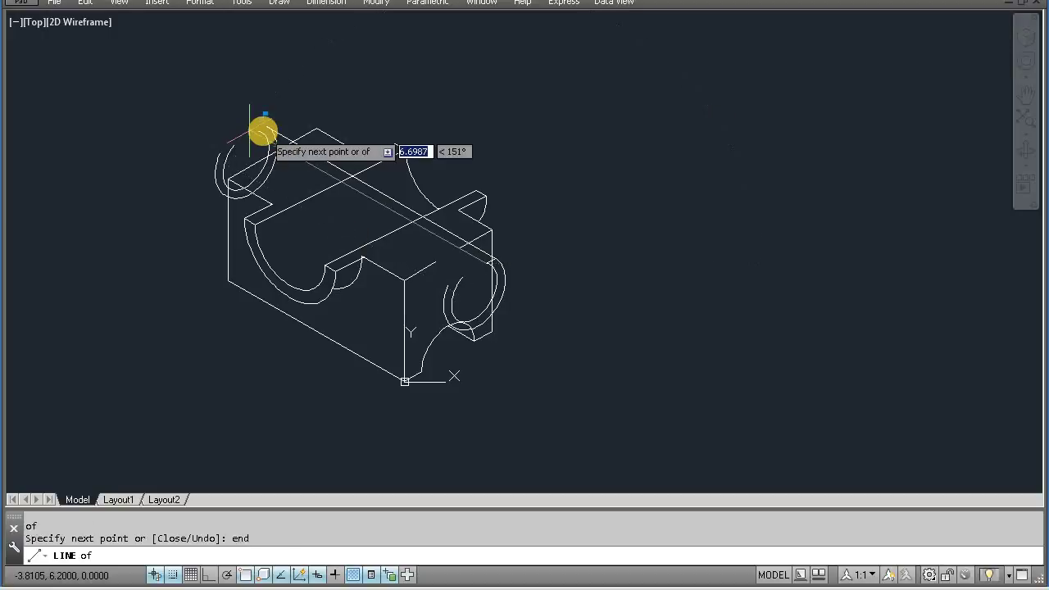
scroll(262, 131, up, 3)
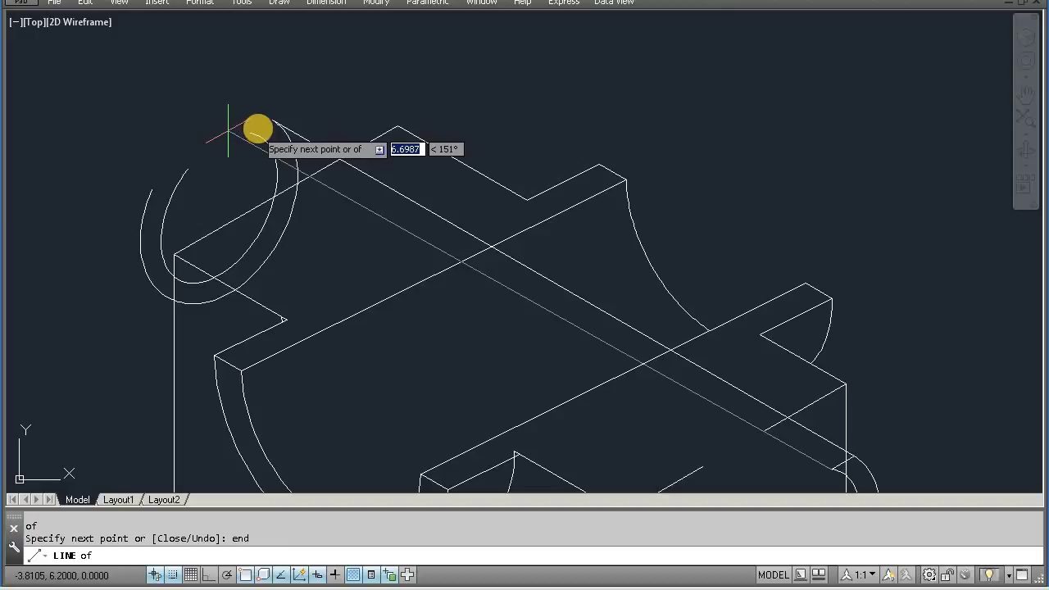
scroll(258, 128, up, 2)
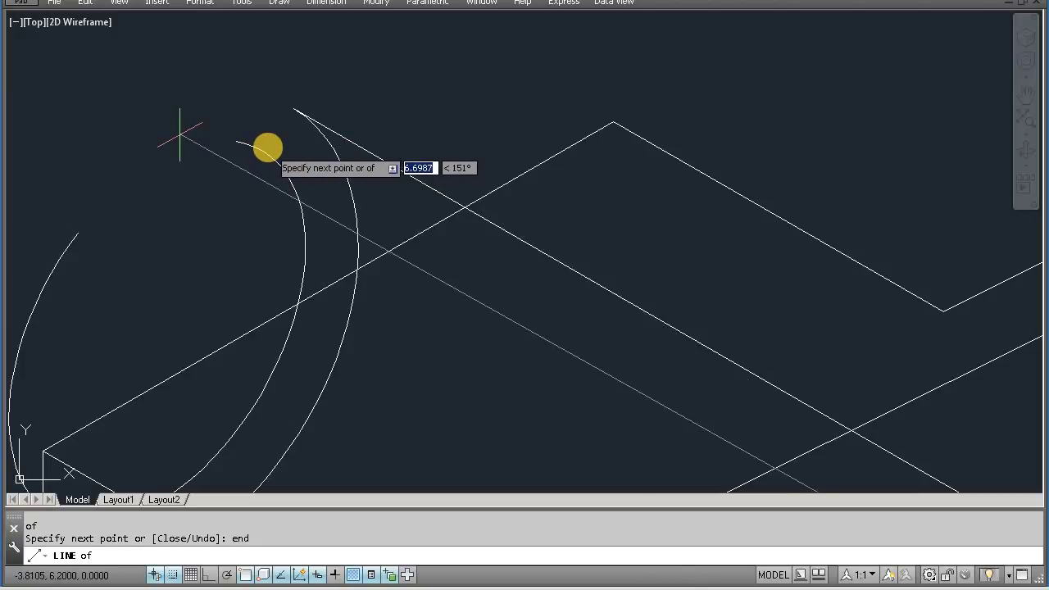
text(end)
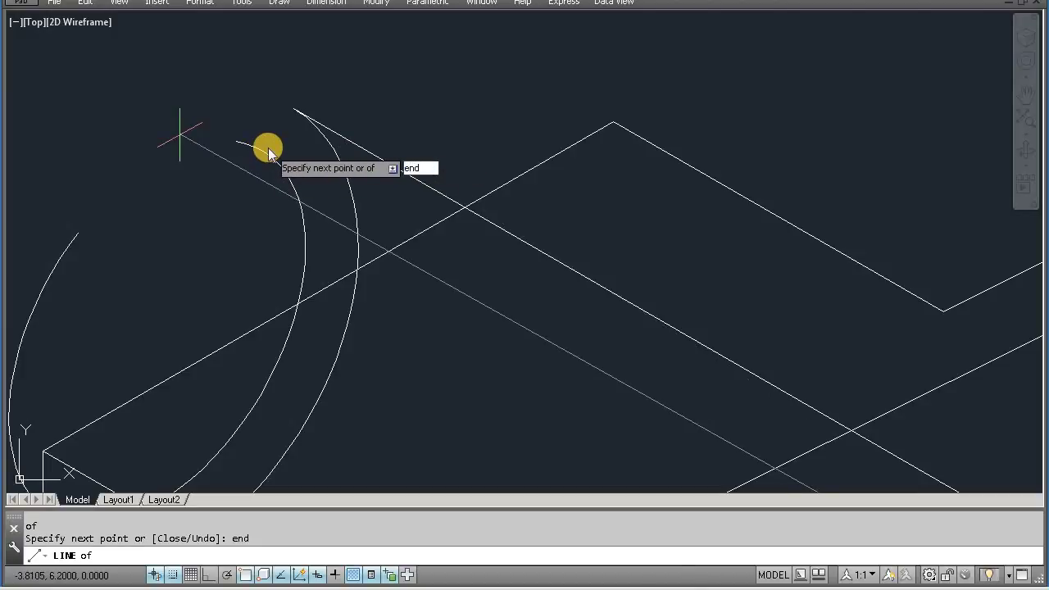
key(Return)
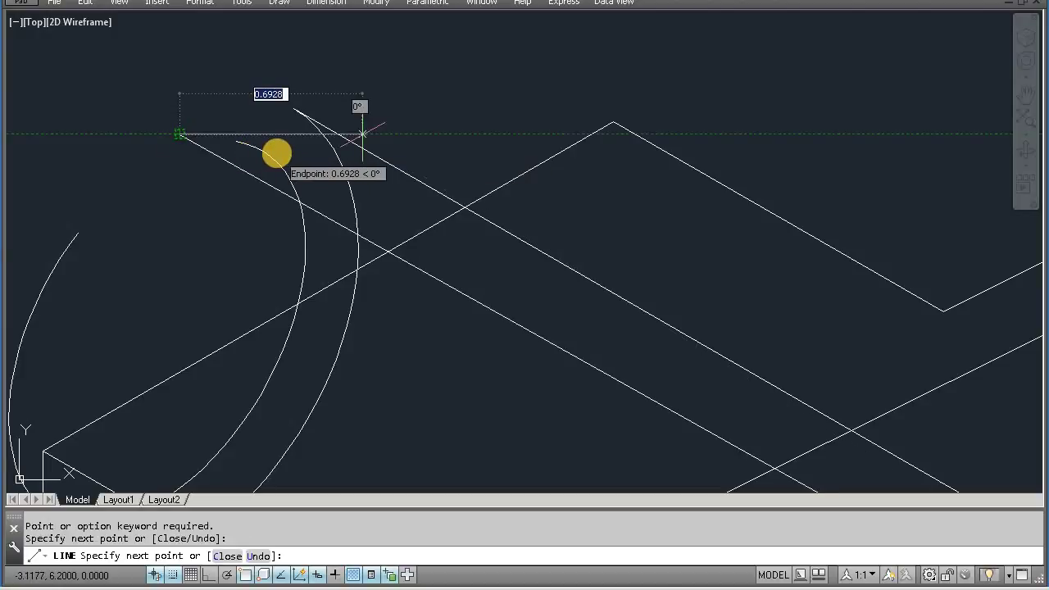
key(ctrl+z)
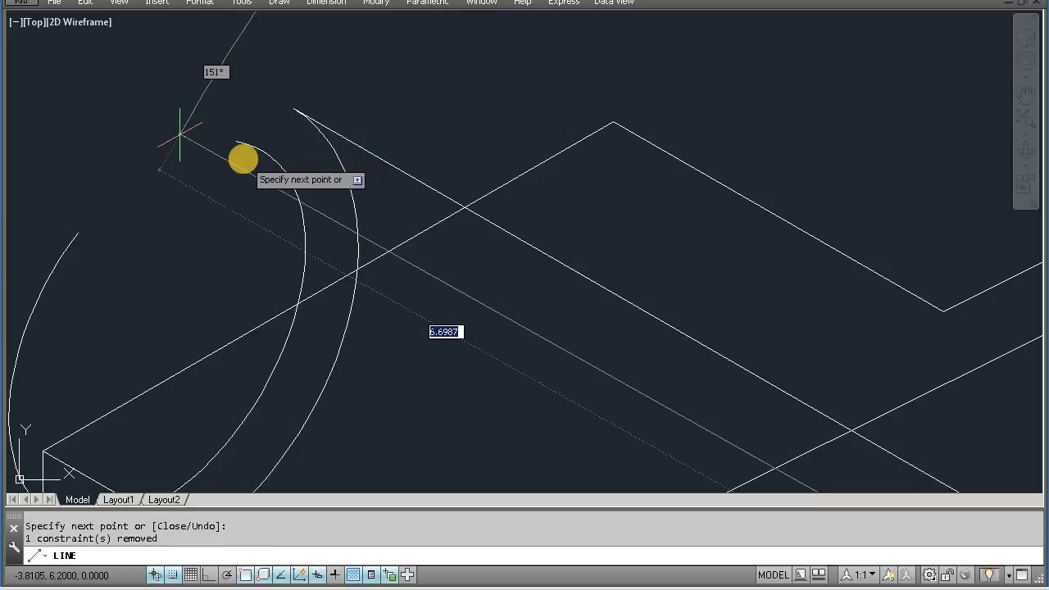
scroll(245, 155, down, 2)
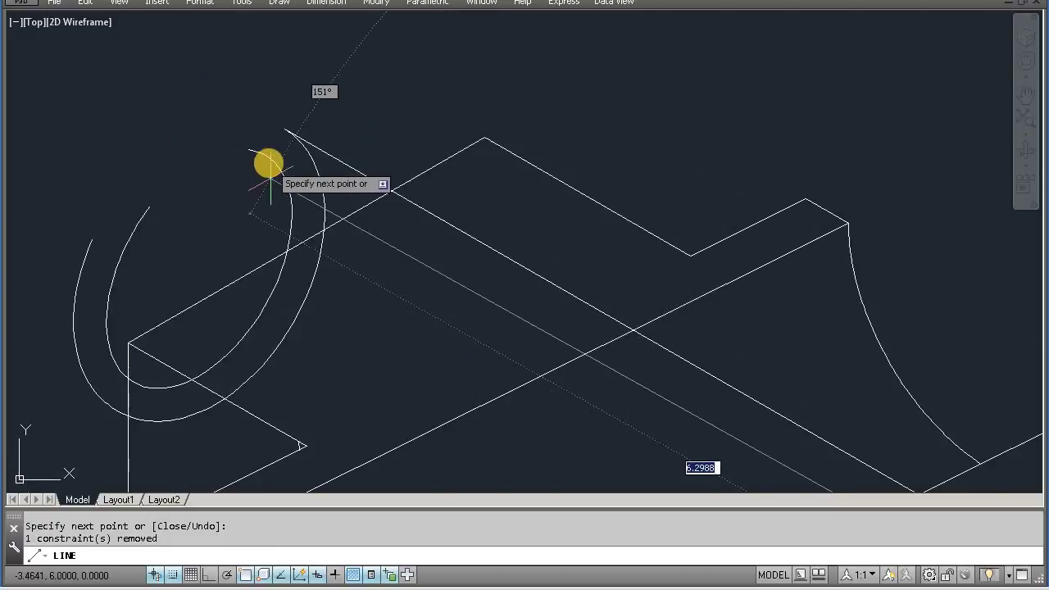
scroll(247, 155, down, 3)
scroll(266, 159, down, 2)
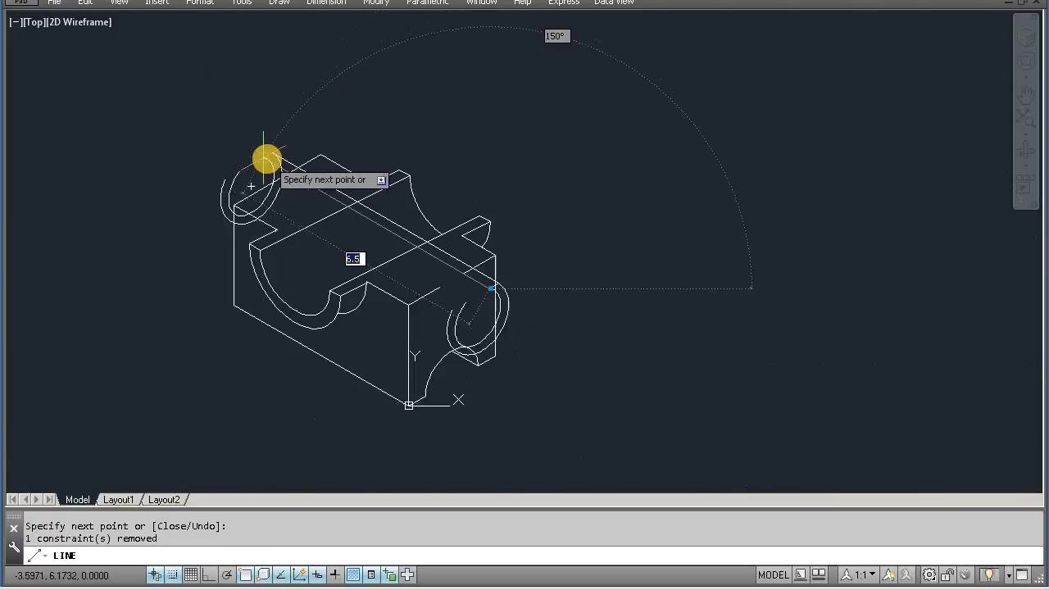
- Close the line at the top-left counterbore arc endpoints and finish it
click(267, 158)
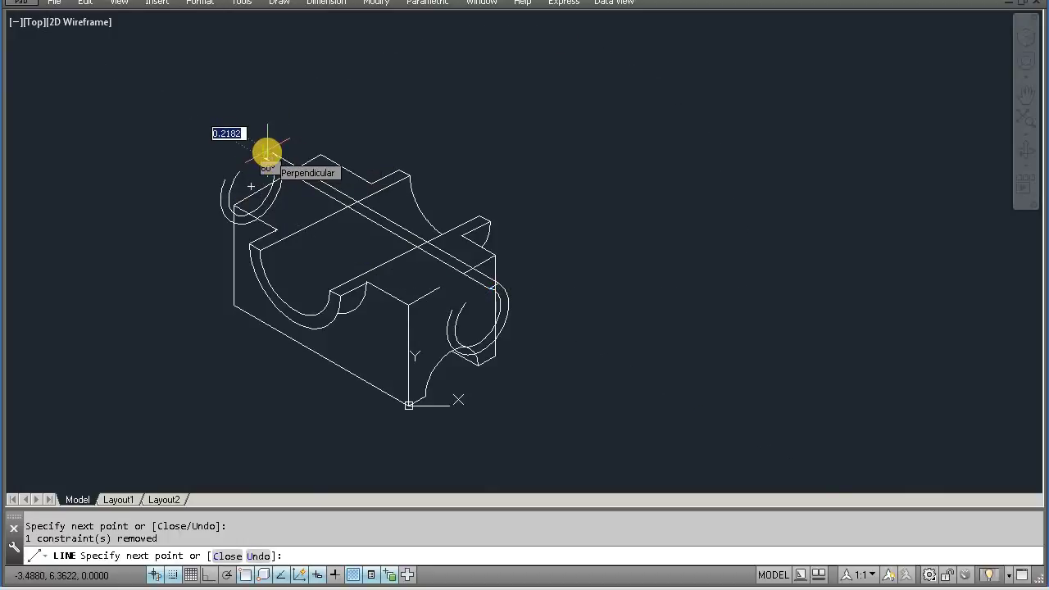
scroll(267, 152, up, 2)
text(en)
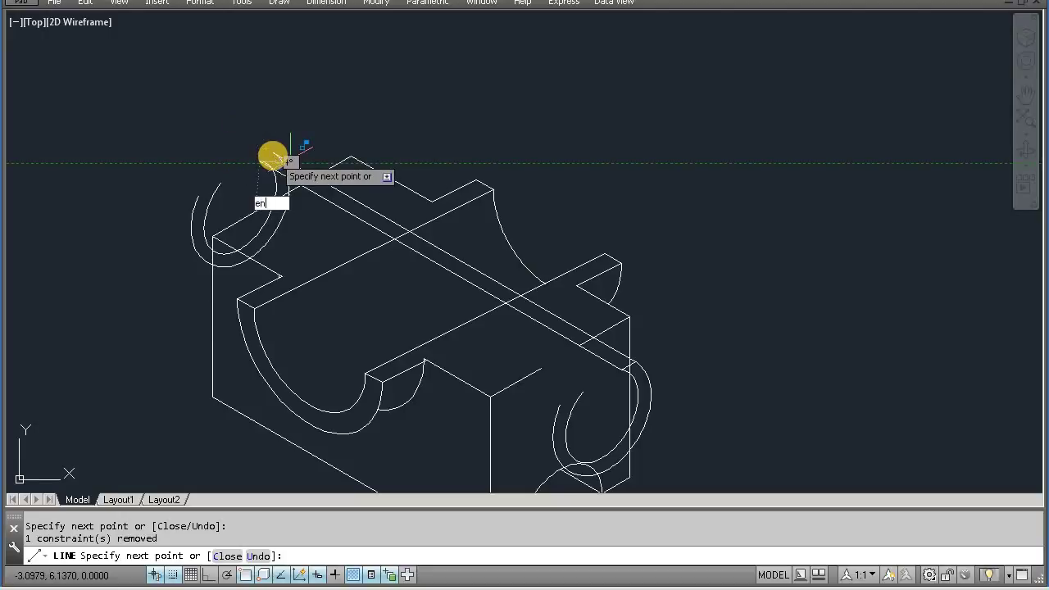
text(d)
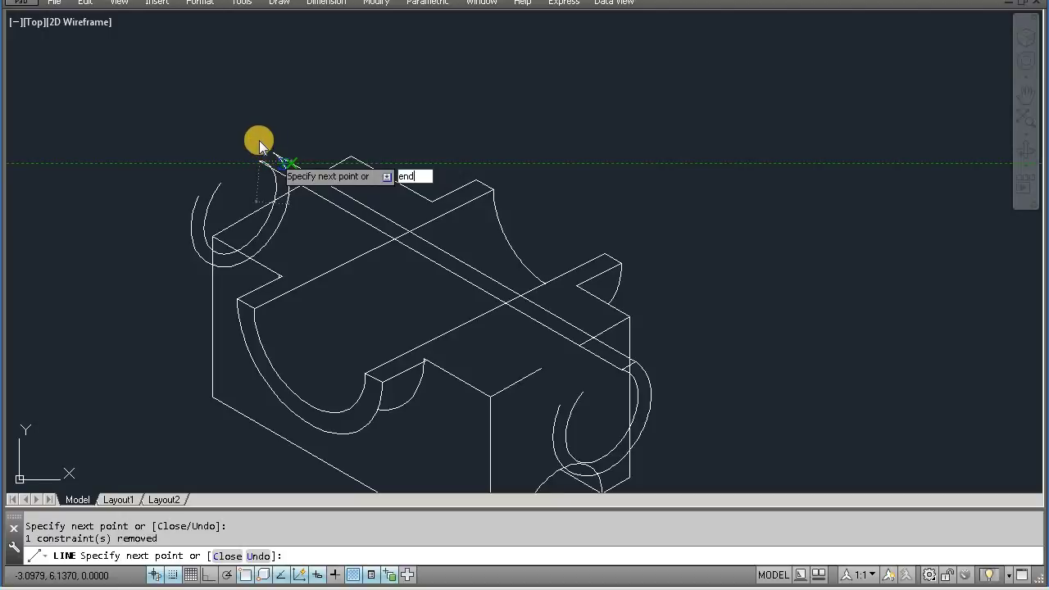
key(Return)
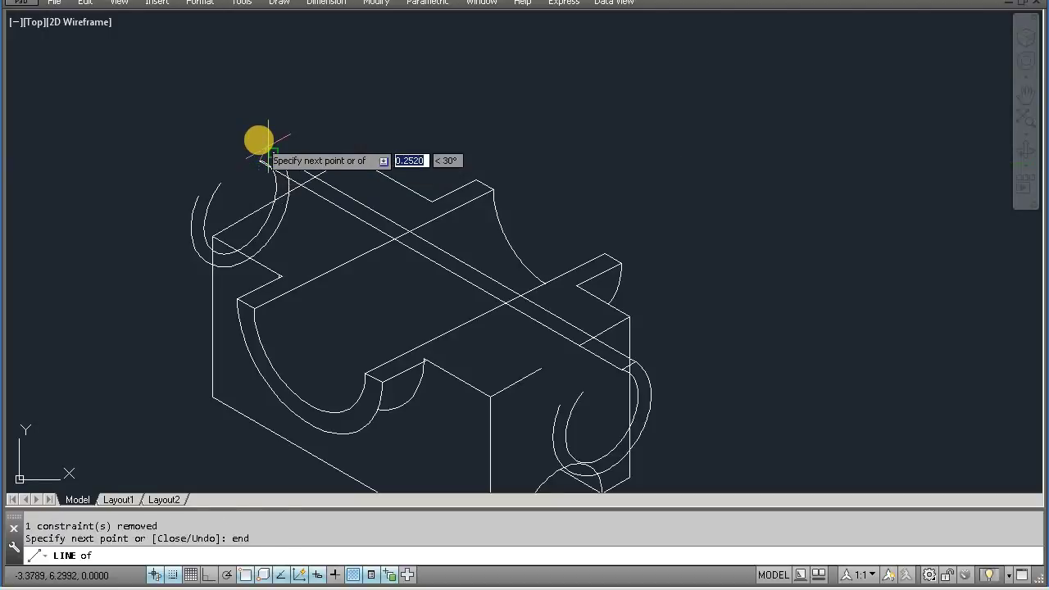
click(259, 143)
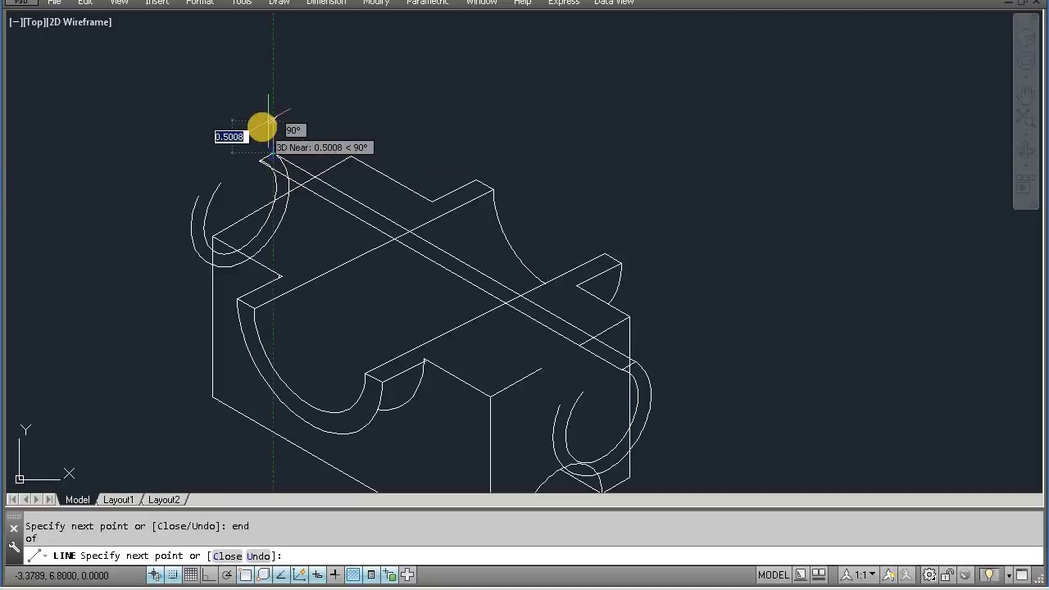
key(Return)
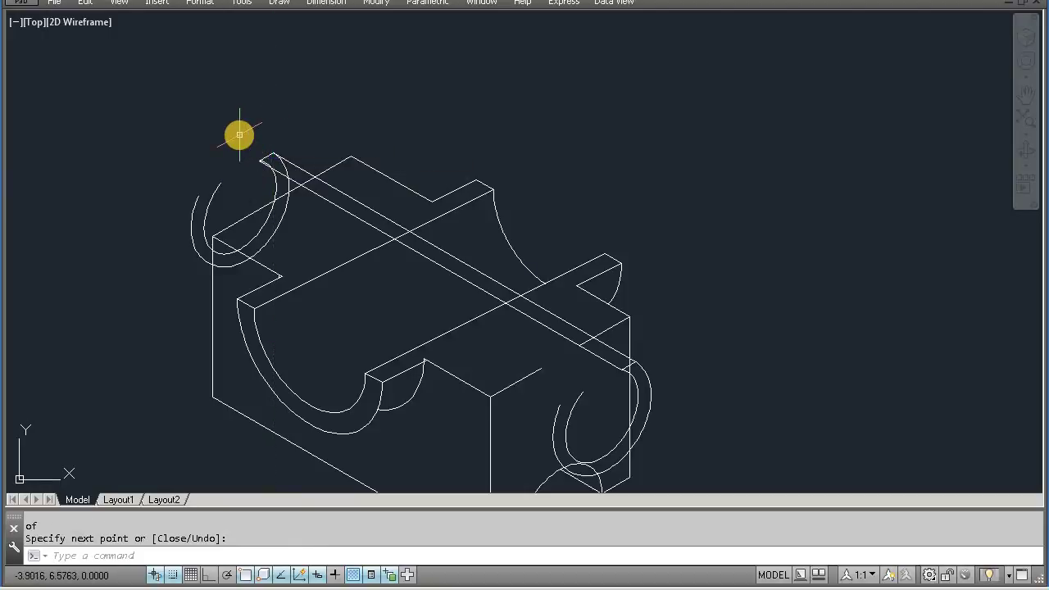
key(Return)
text(end)
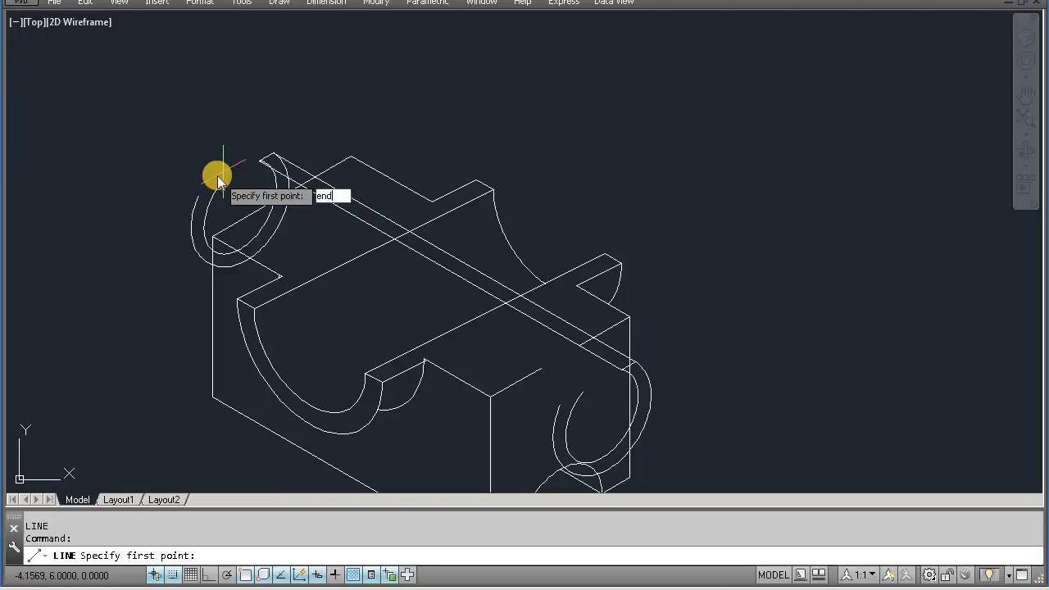
- Draw an edge line from the left arc end across to the right-hand arc endpoints
key(Return)
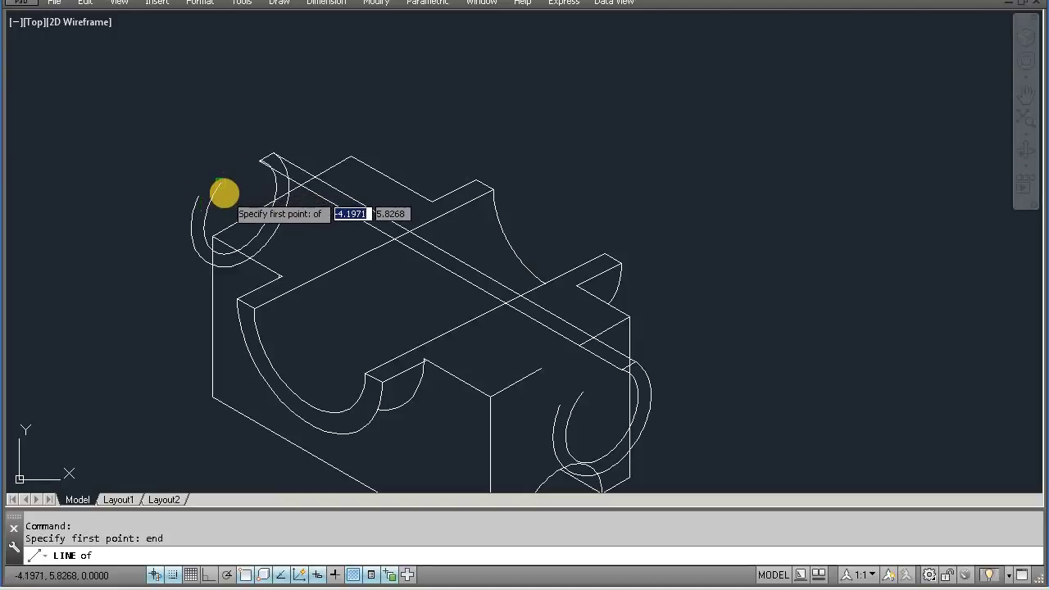
click(224, 194)
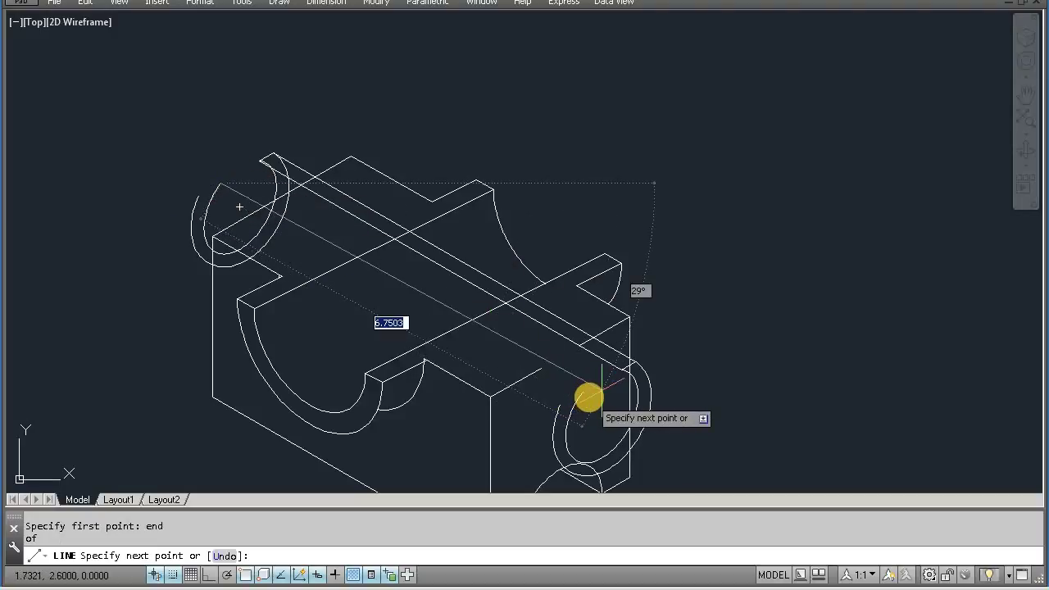
key(Return)
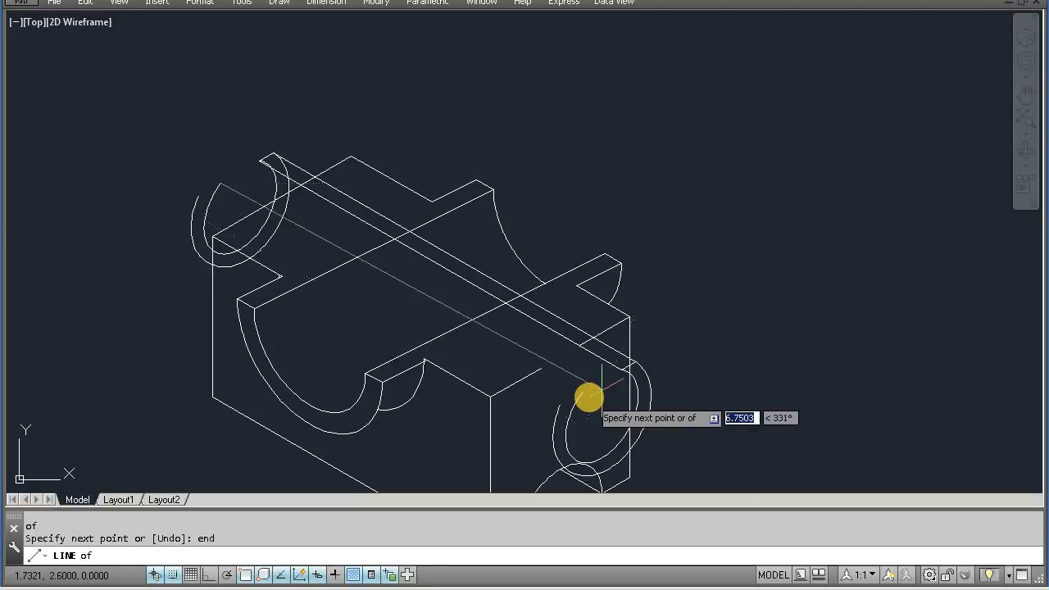
click(579, 399)
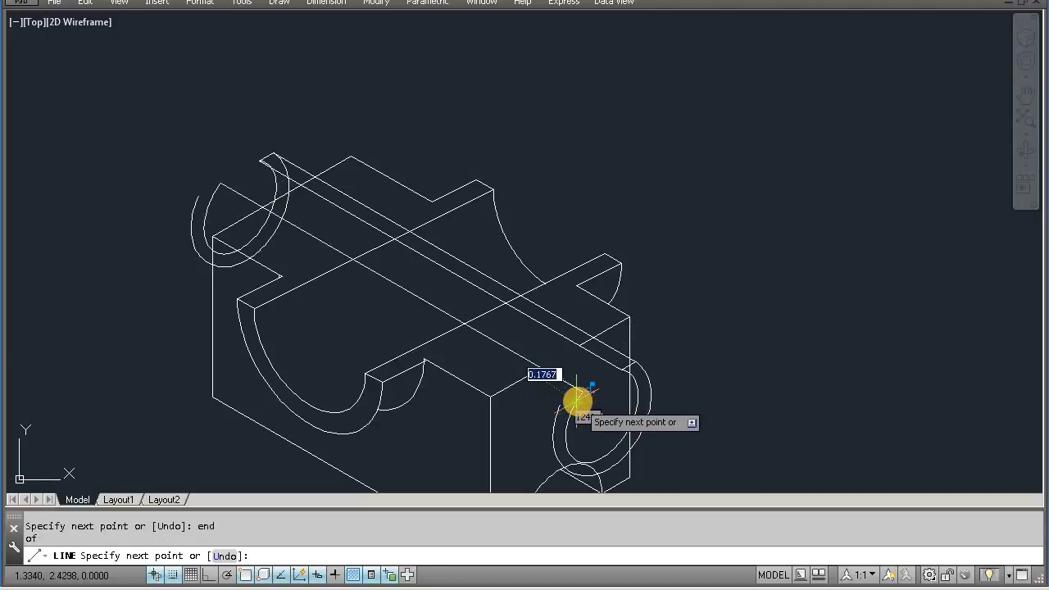
text(en)
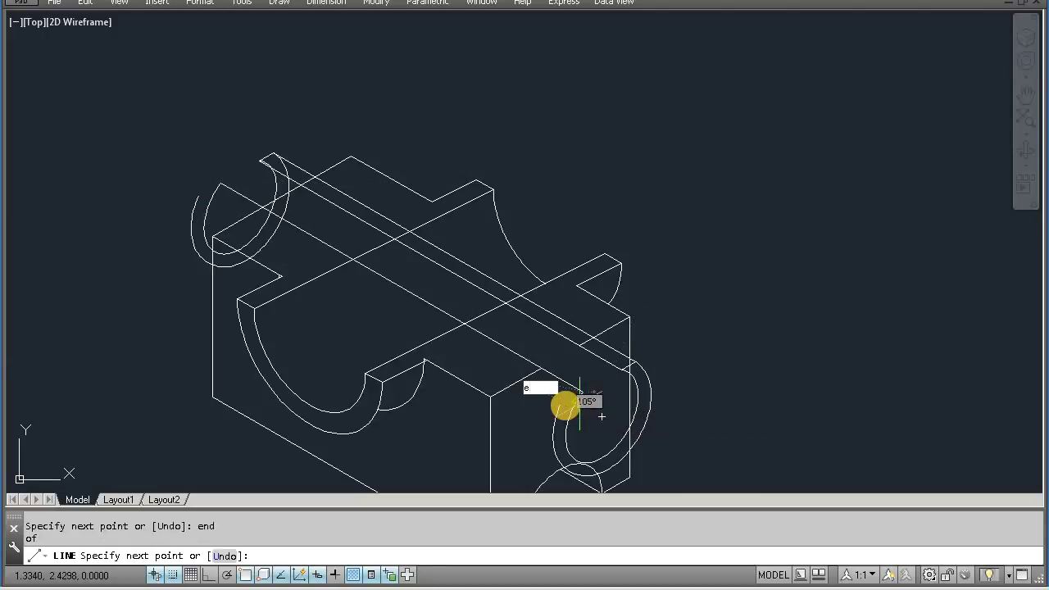
text(d)
key(Return)
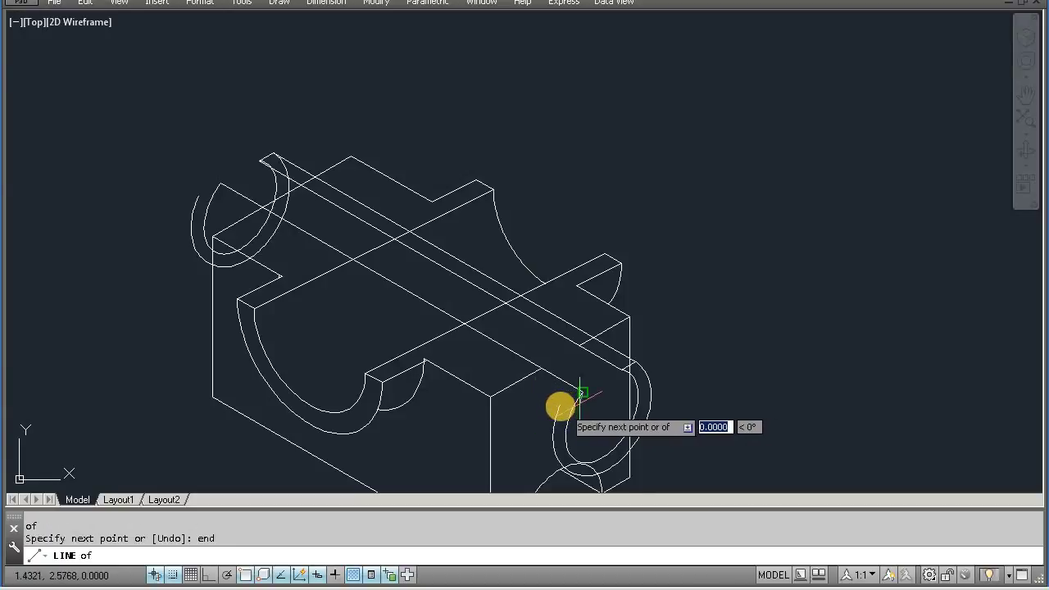
scroll(580, 393, up, 2)
scroll(572, 401, down, 4)
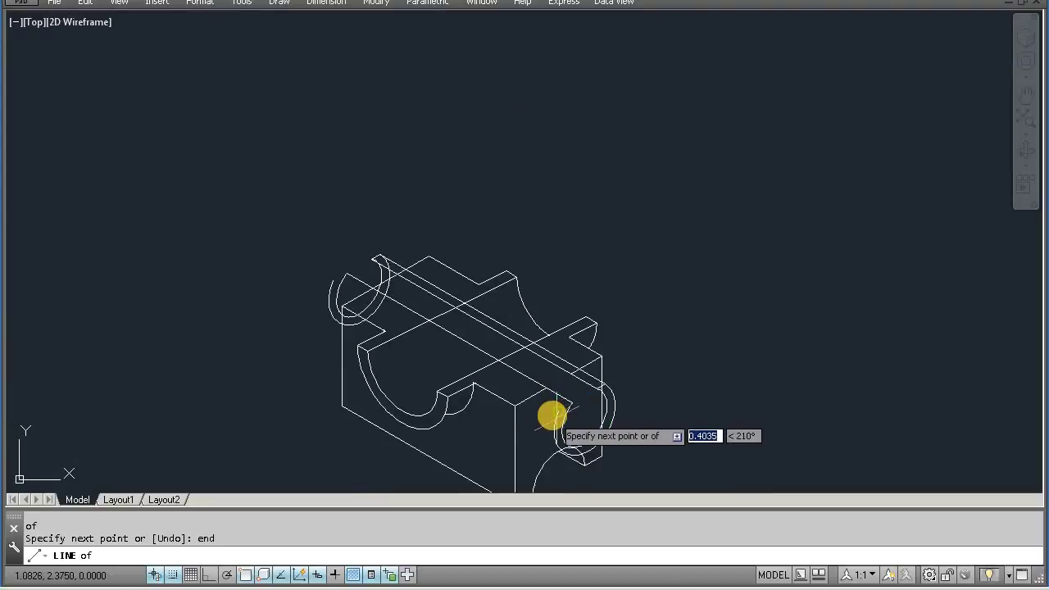
click(552, 416)
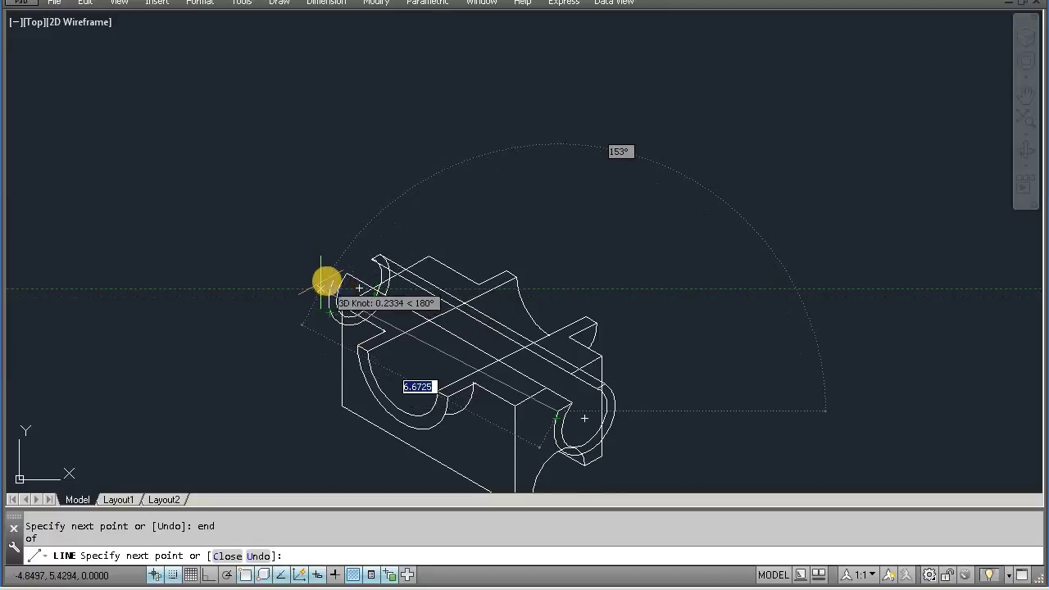
- Continue the edge line back to the left arc's endpoints and finish
text(d)
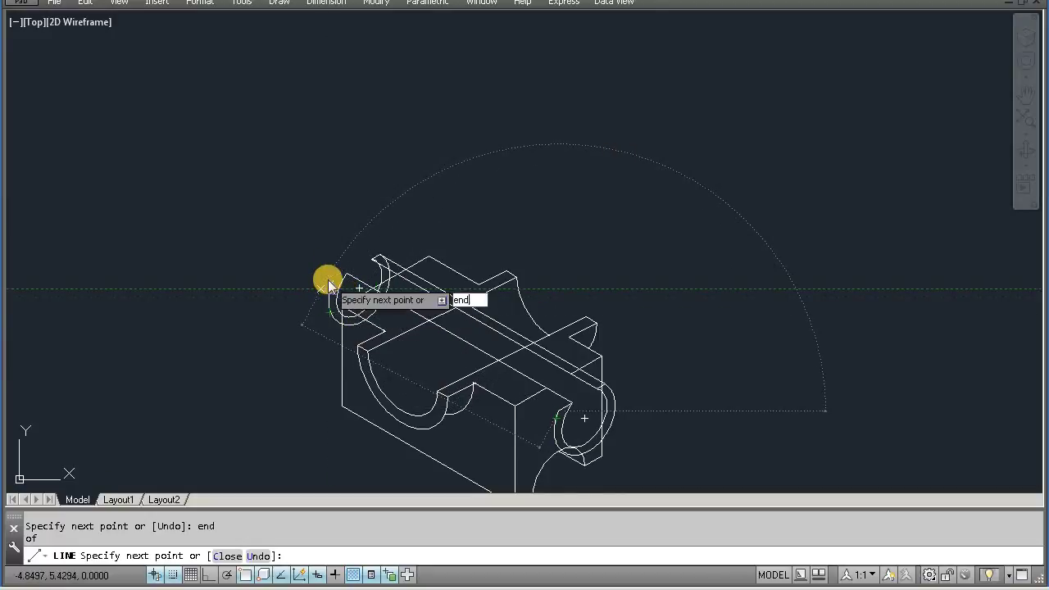
key(Return)
click(334, 277)
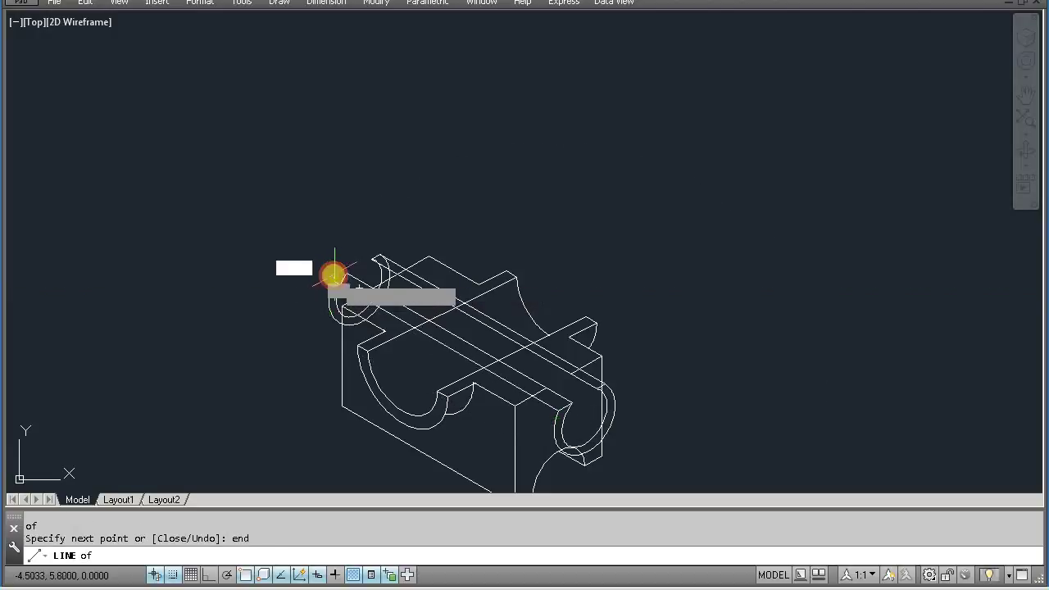
click(342, 269)
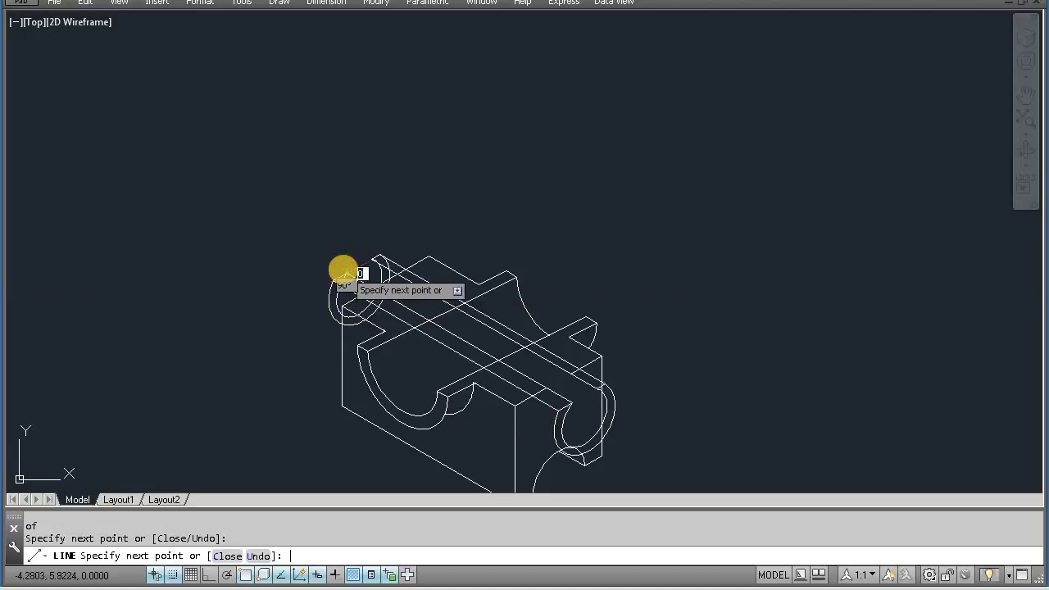
key(Return)
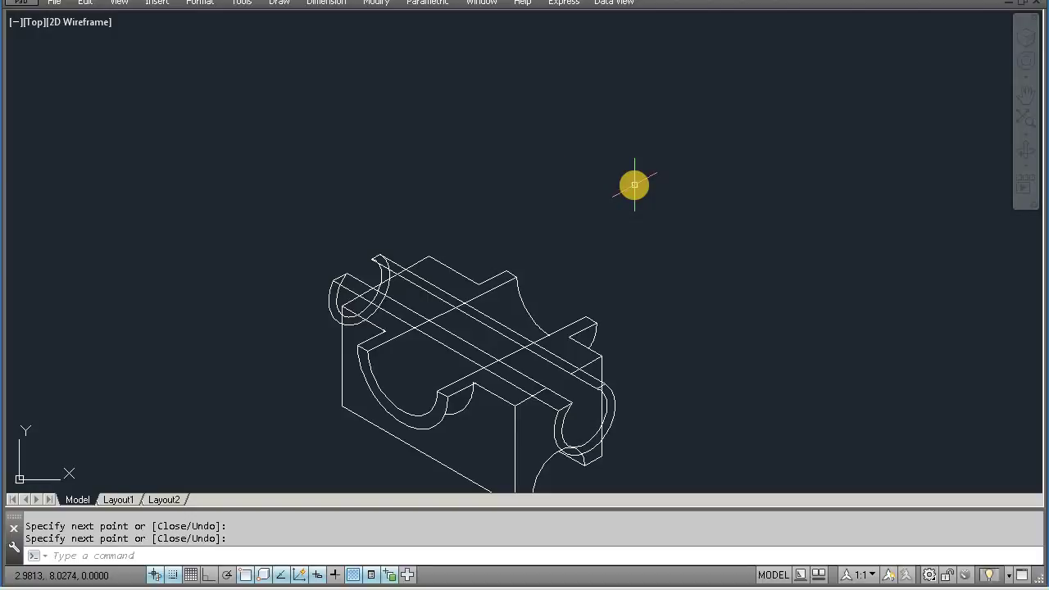
- Trim the hidden edge segments crossing the top of the bearing block
text(r)
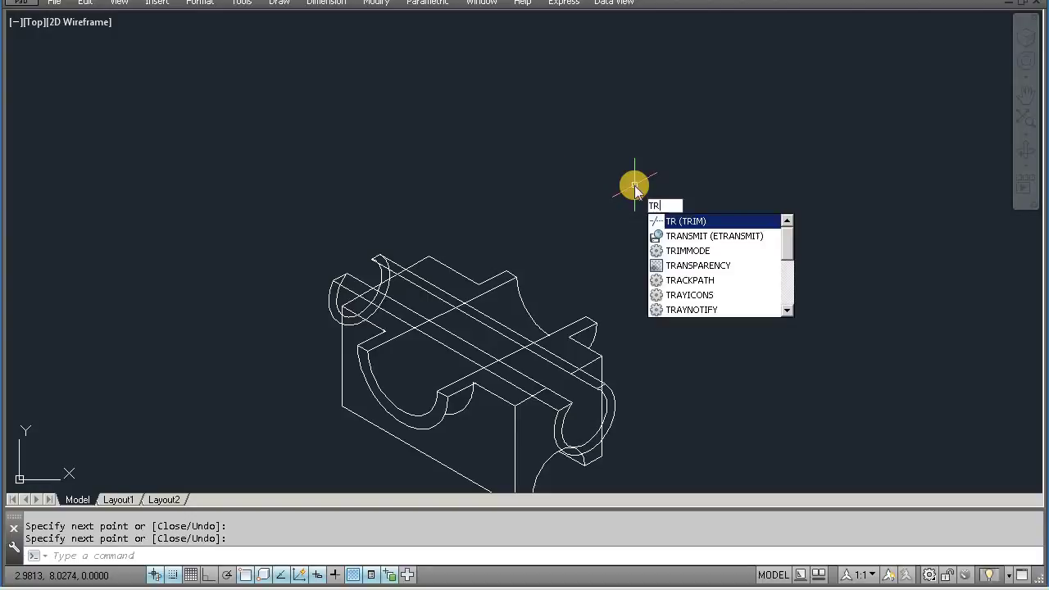
key(Return)
key(Return)
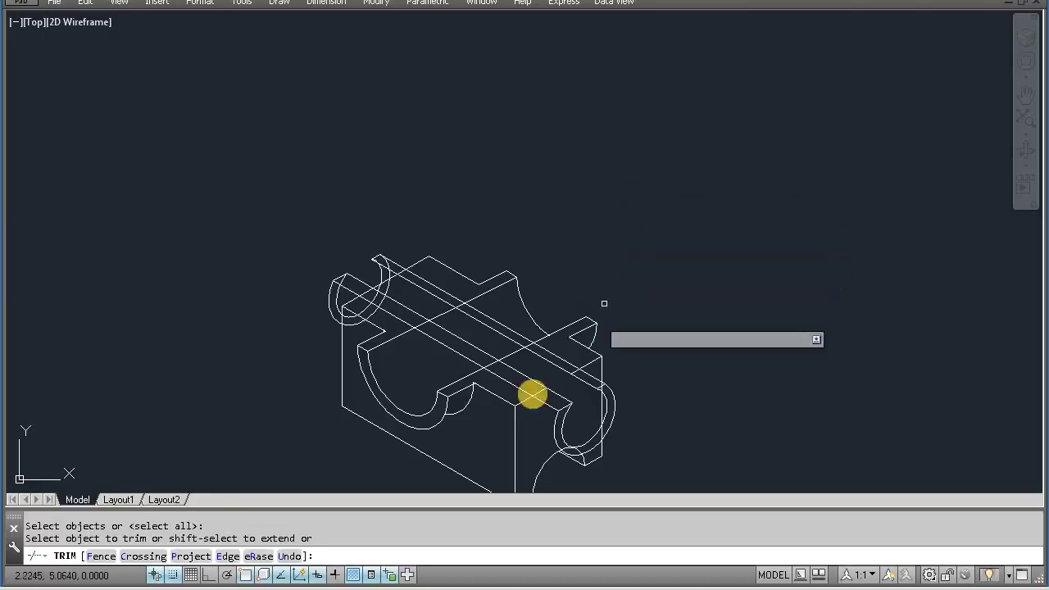
scroll(478, 344, up, 2)
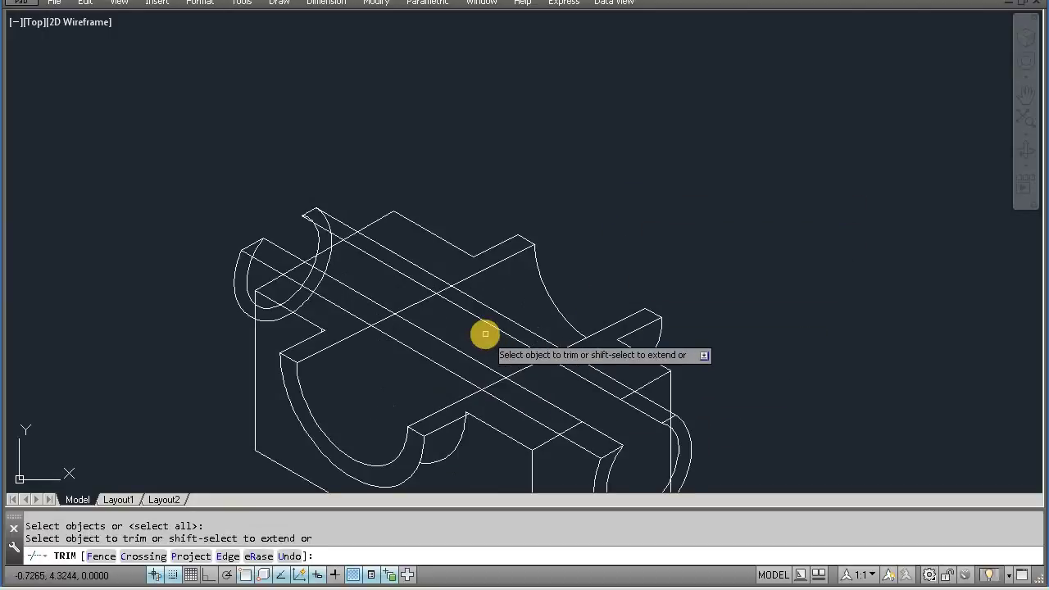
click(518, 370)
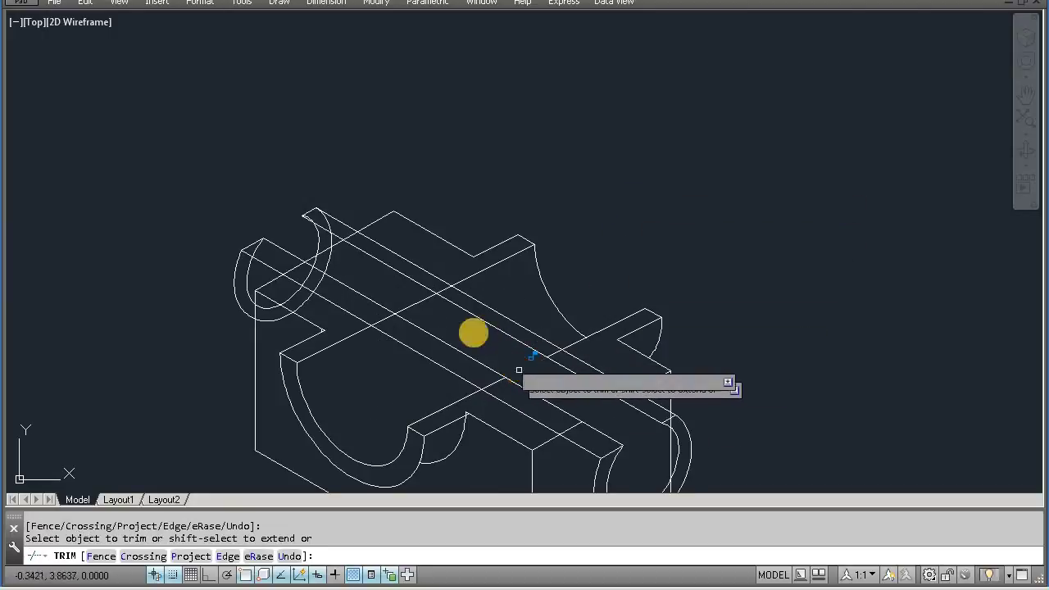
click(418, 301)
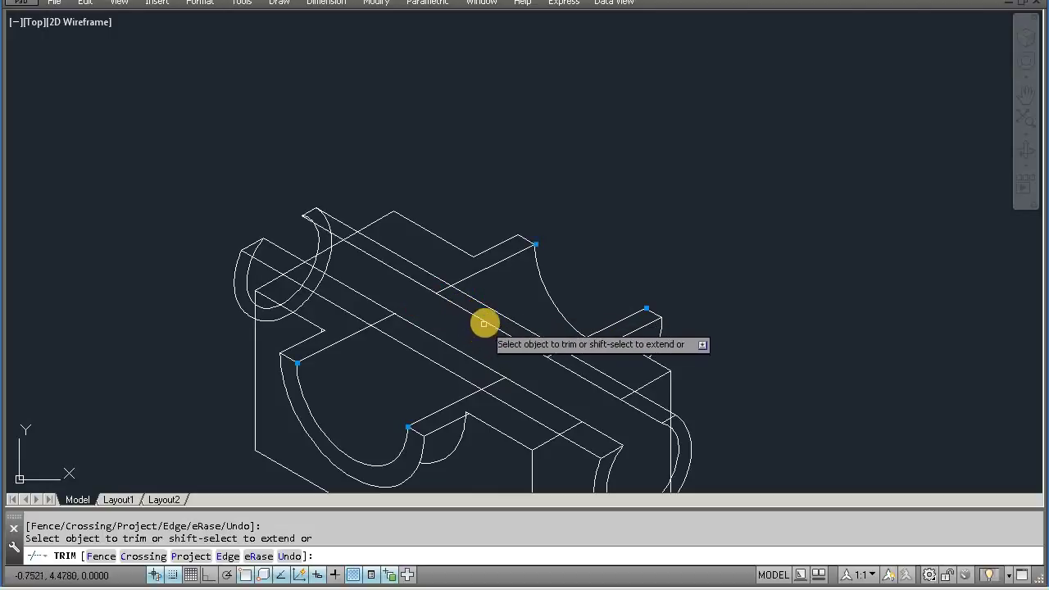
click(485, 322)
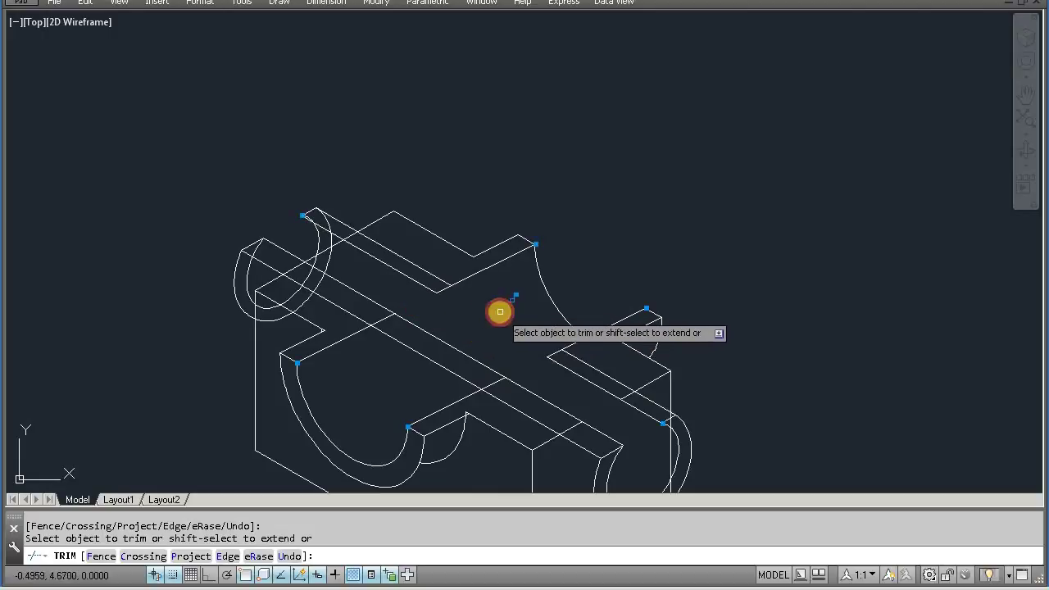
click(500, 311)
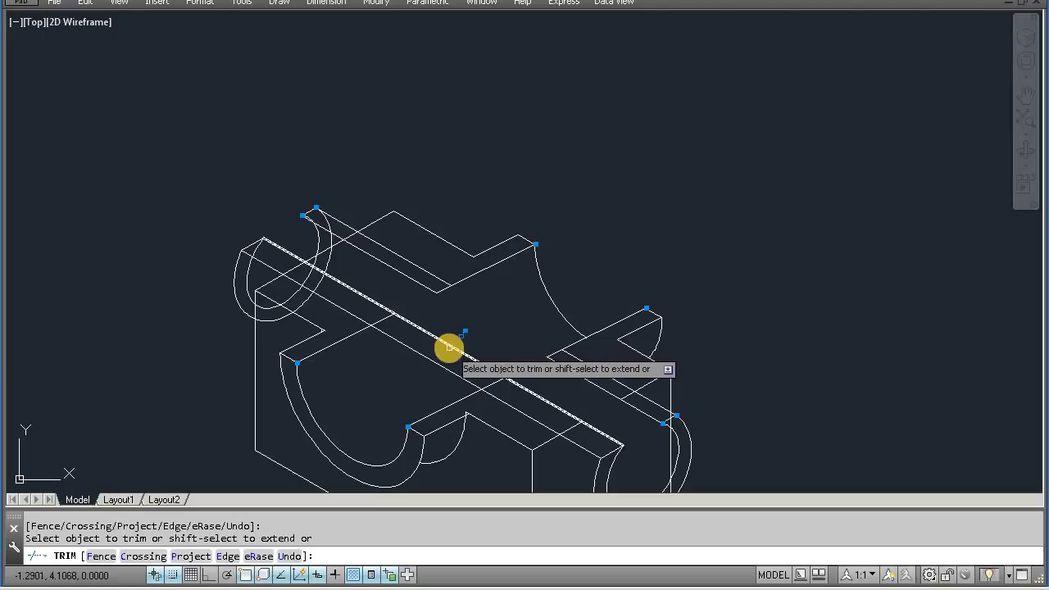
click(443, 350)
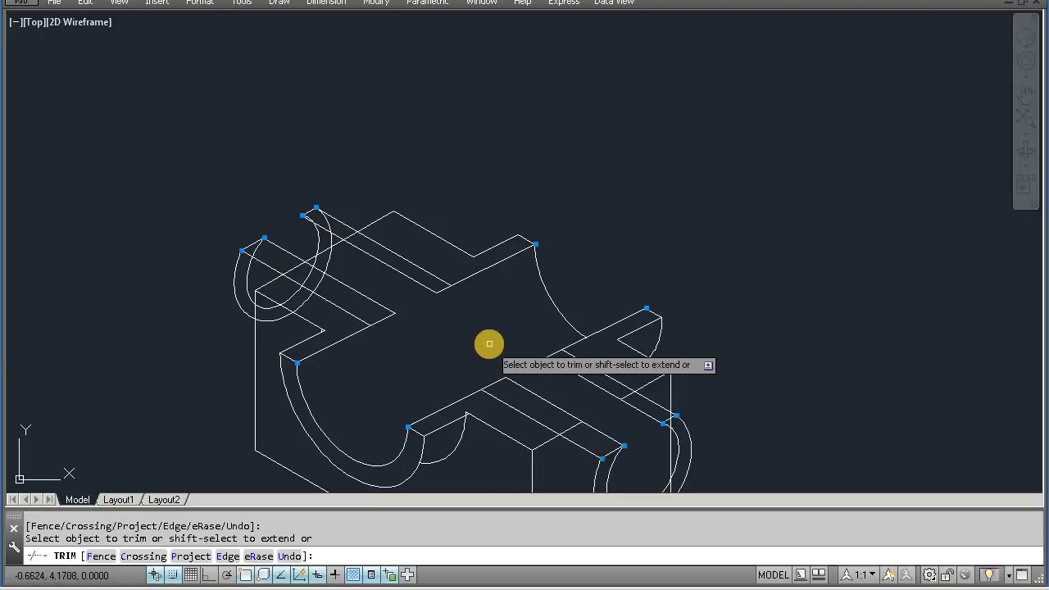
- Trim the remaining hidden edges near the right end face and front corner
scroll(489, 343, down, 2)
scroll(506, 402, up, 2)
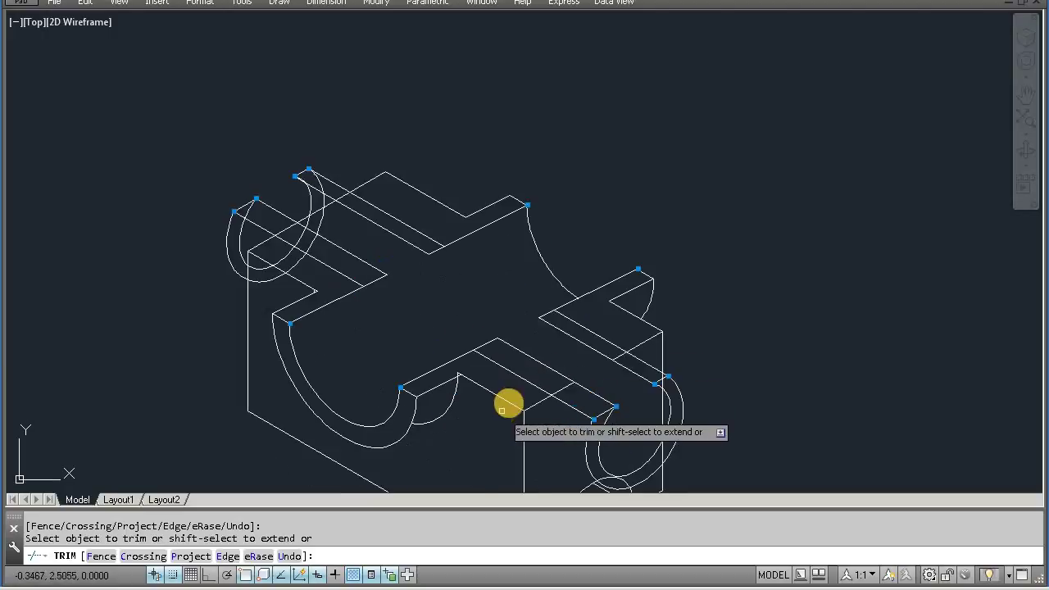
click(557, 389)
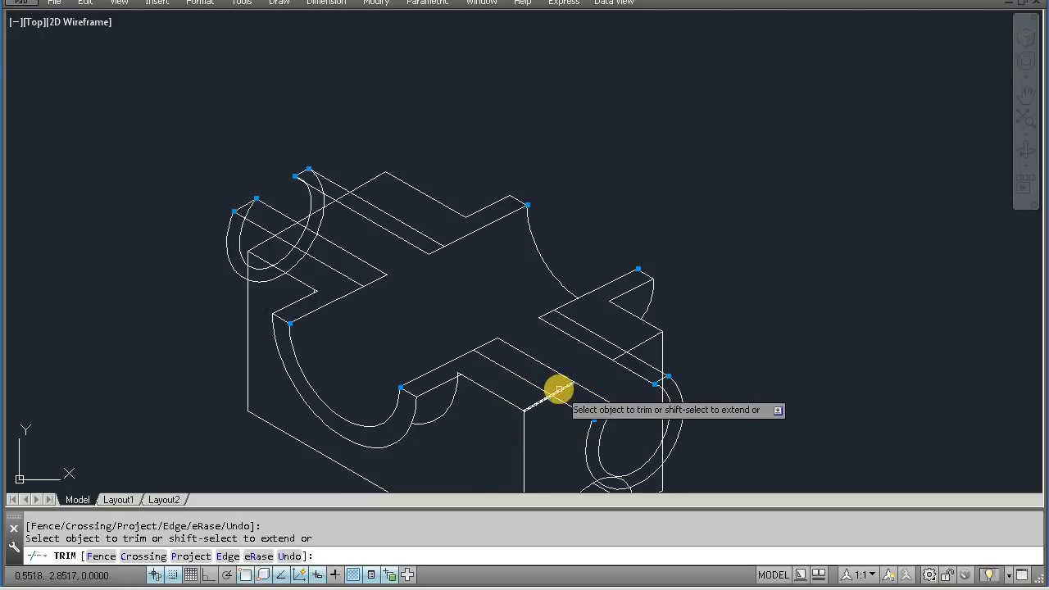
click(617, 353)
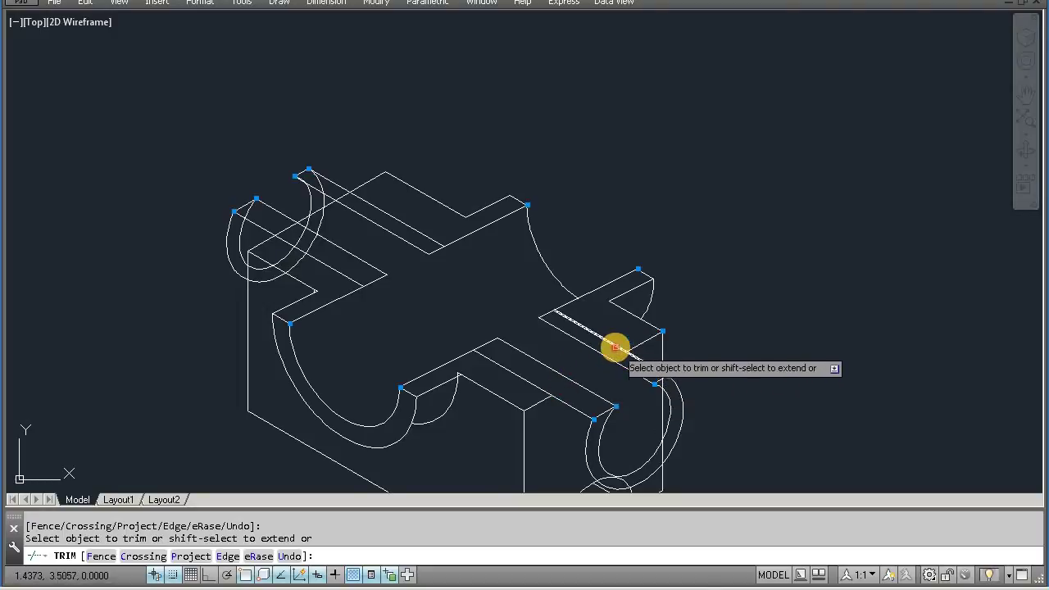
click(613, 347)
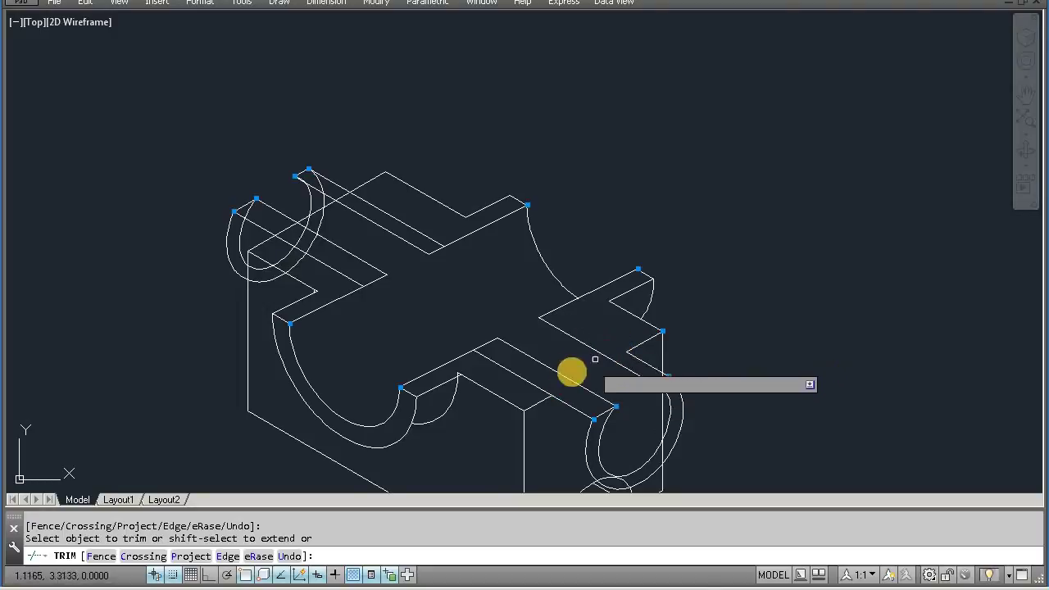
click(527, 385)
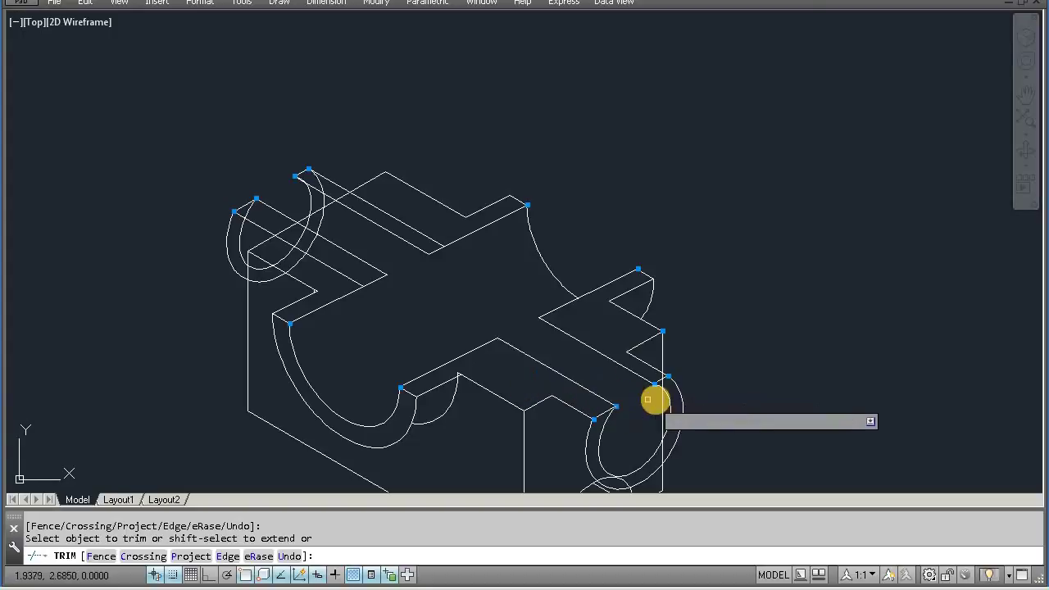
scroll(621, 389, down, 2)
- Trim the upper hidden edge, its leftover segment, and the line between the inner and outer arcs
scroll(418, 288, up, 3)
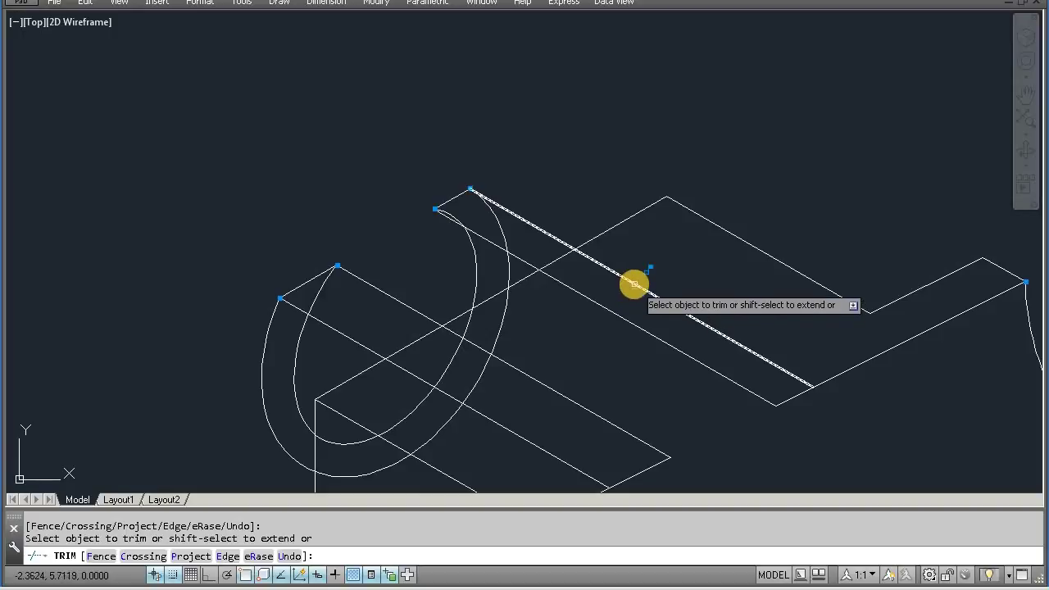
click(631, 287)
click(494, 424)
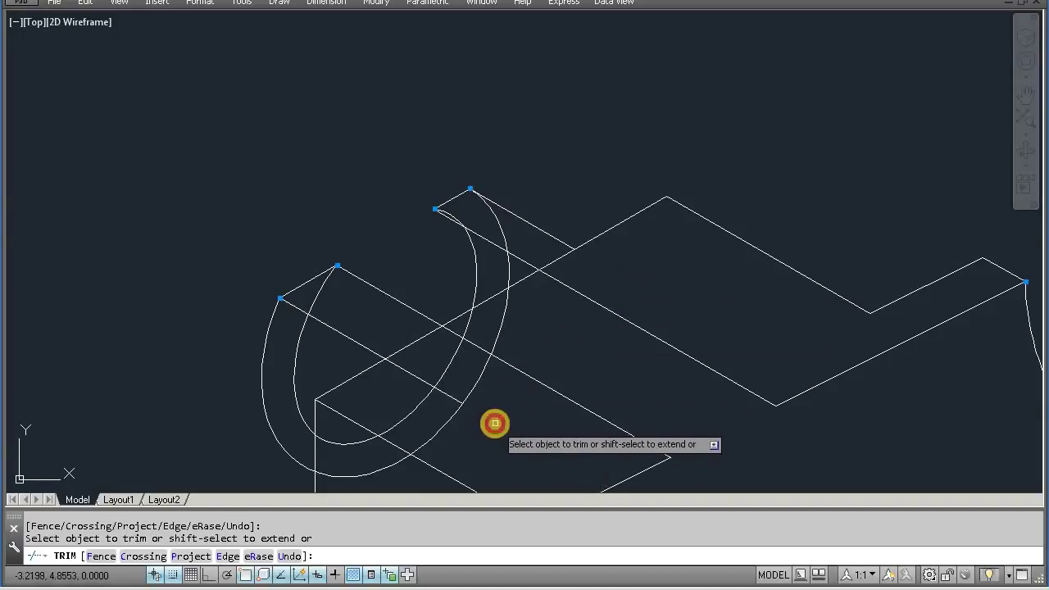
scroll(495, 423, down, 2)
scroll(497, 406, up, 2)
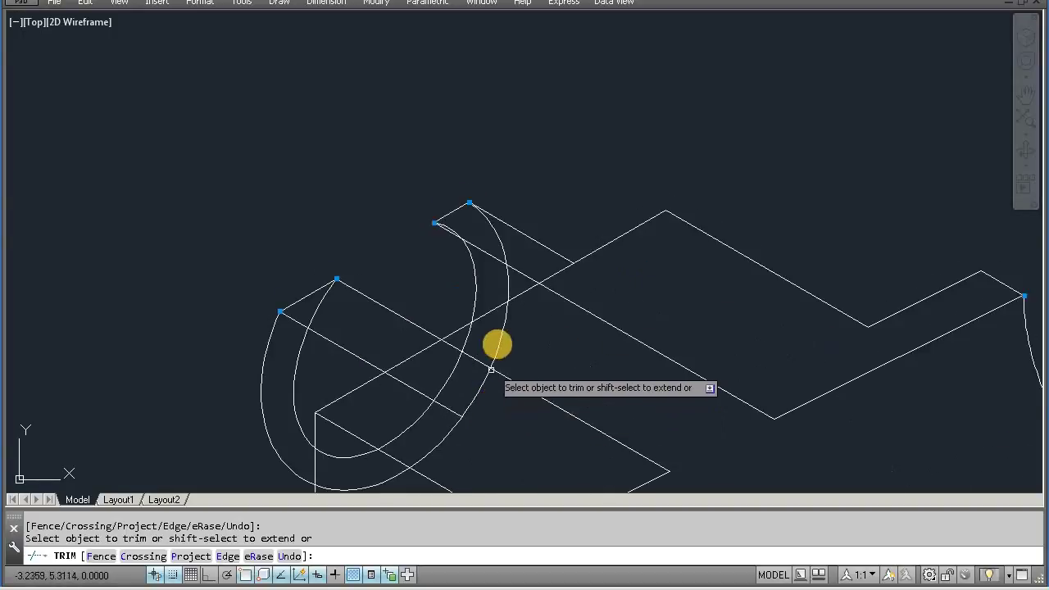
click(456, 330)
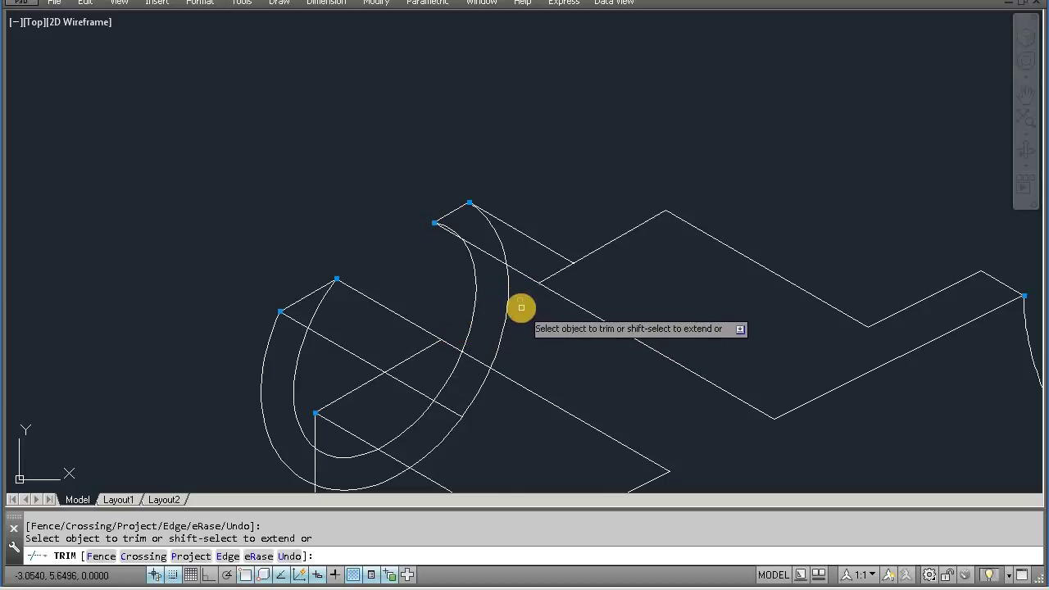
- Trim the inner and outer arcs between the crossing lines, plus the lower arc pieces via crossing window
scroll(512, 295, down, 2)
scroll(497, 292, up, 2)
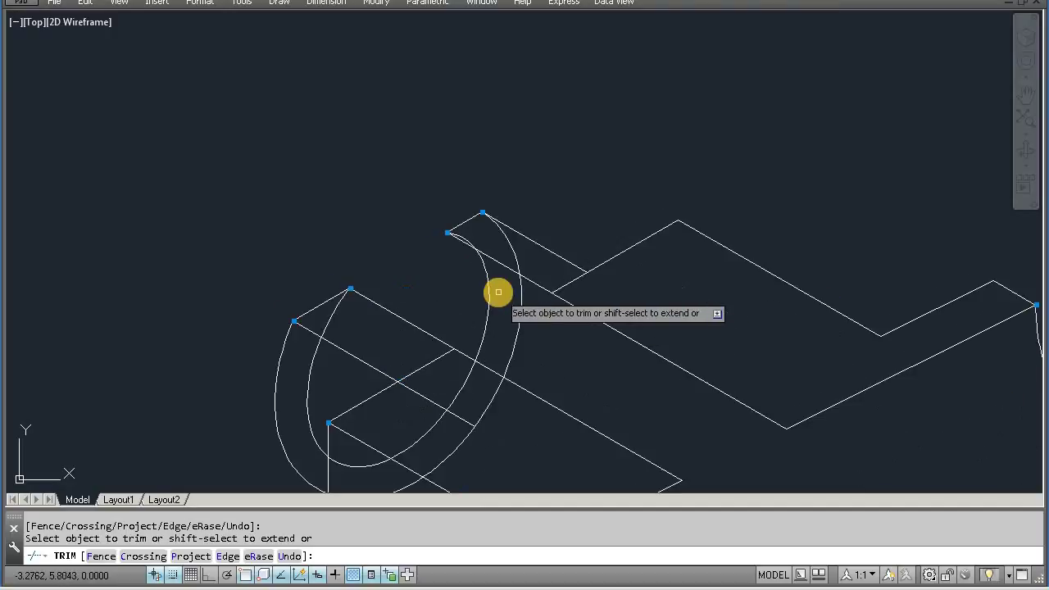
scroll(434, 295, down, 4)
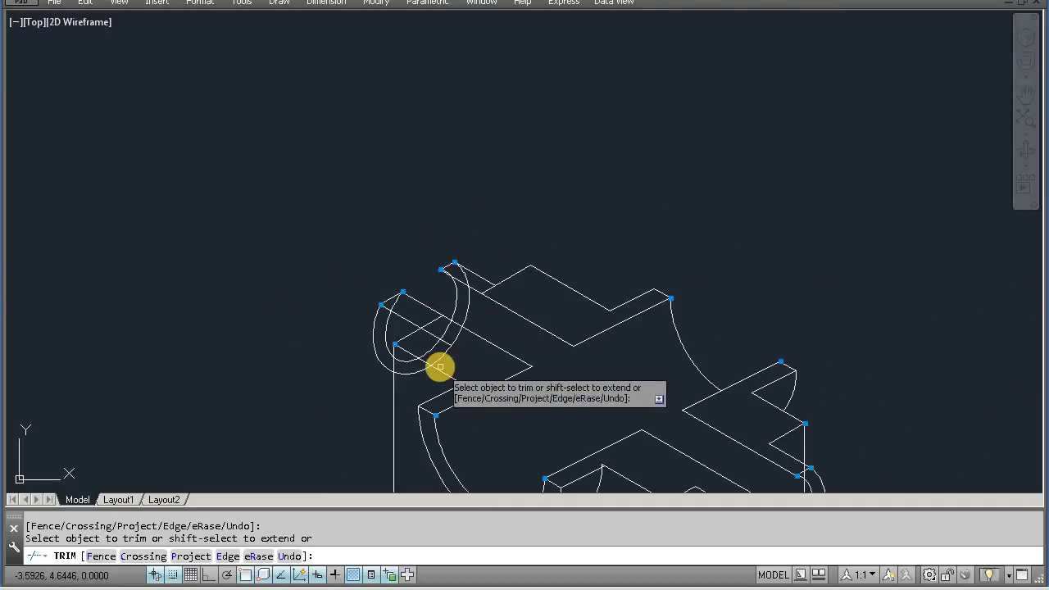
scroll(437, 360, up, 4)
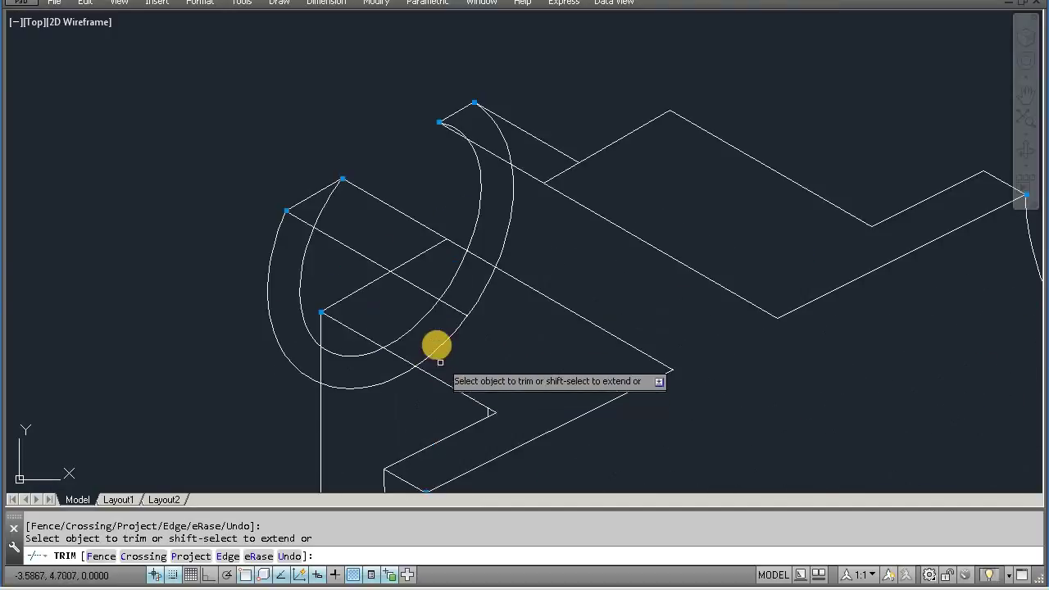
click(459, 263)
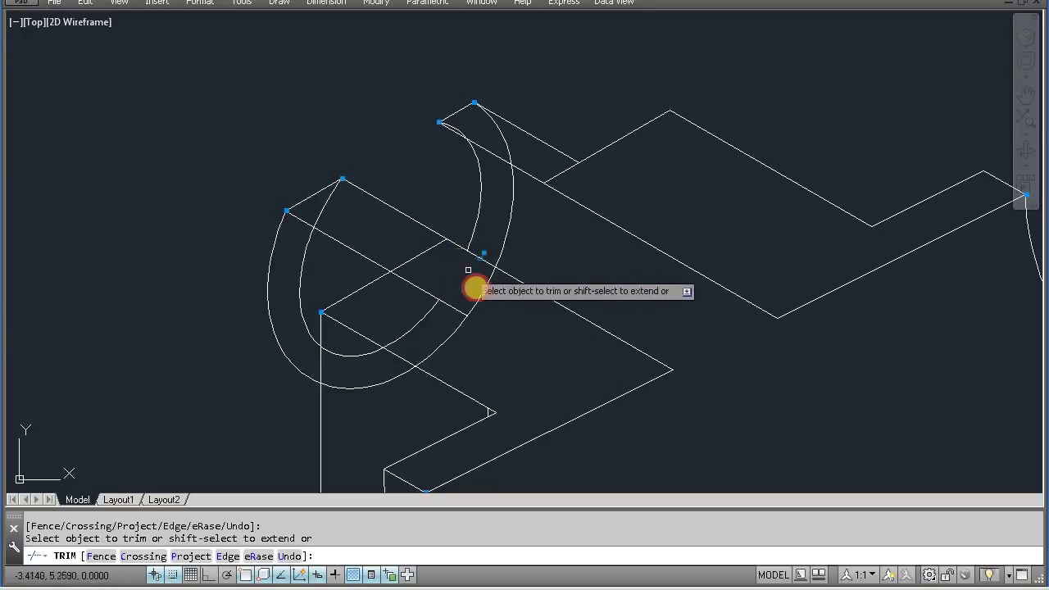
click(481, 293)
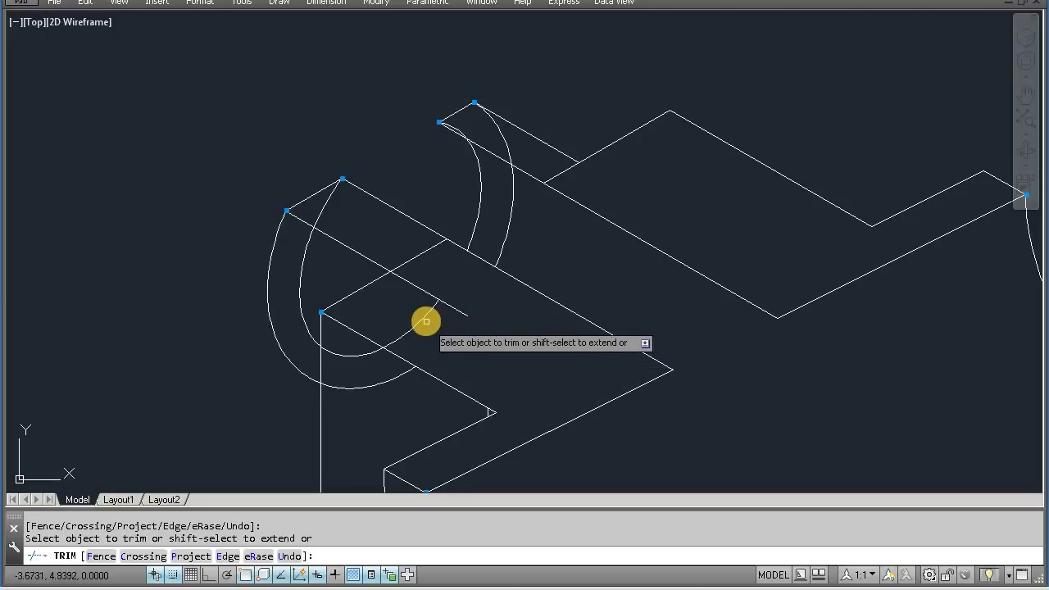
click(358, 352)
click(369, 387)
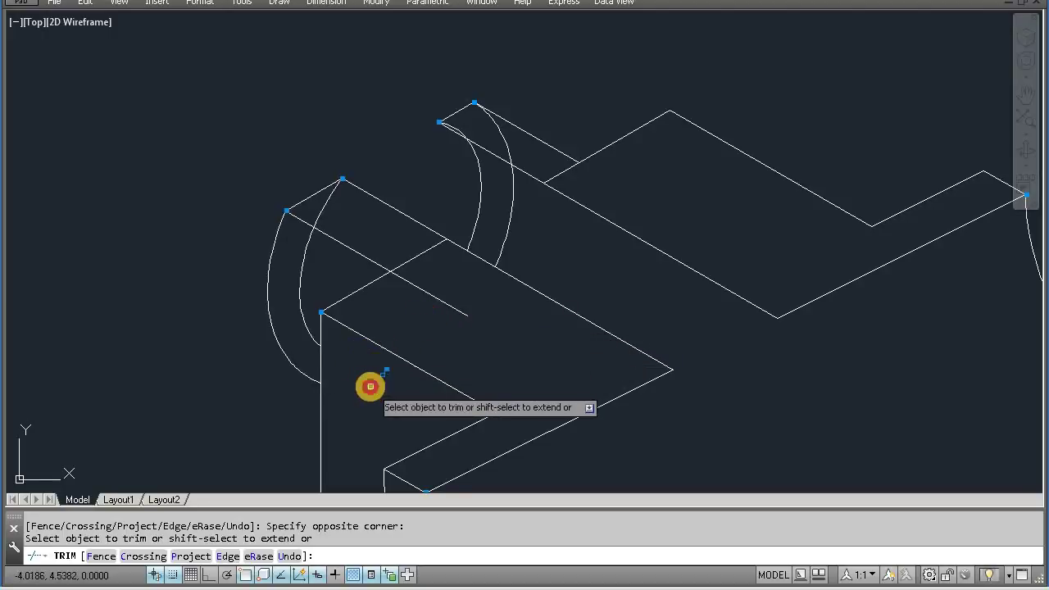
- Trim away the hidden diagonal lines and short leftover segments behind the left end face
click(440, 304)
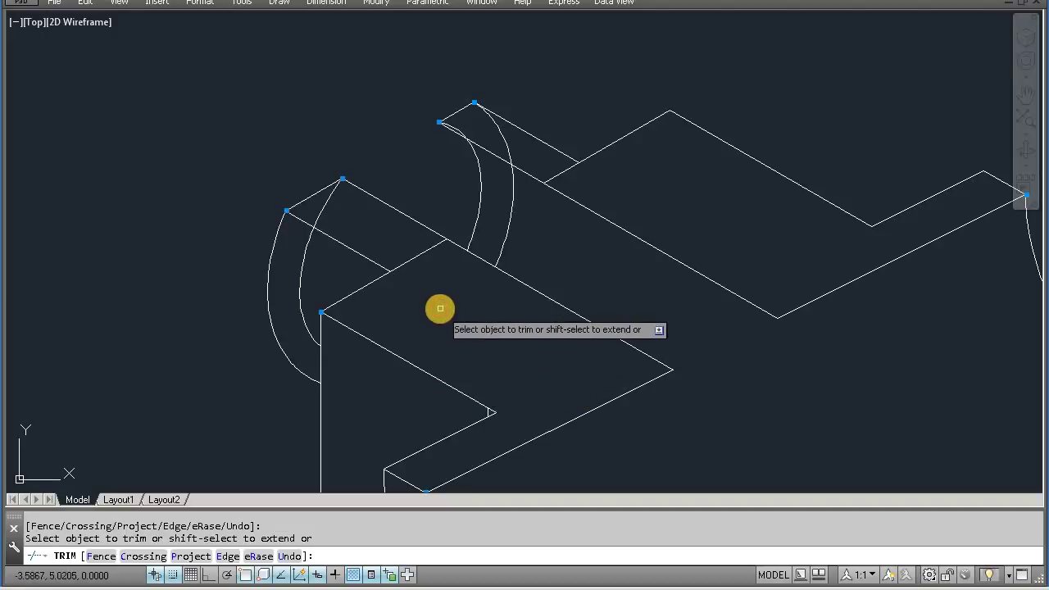
scroll(437, 299, down, 2)
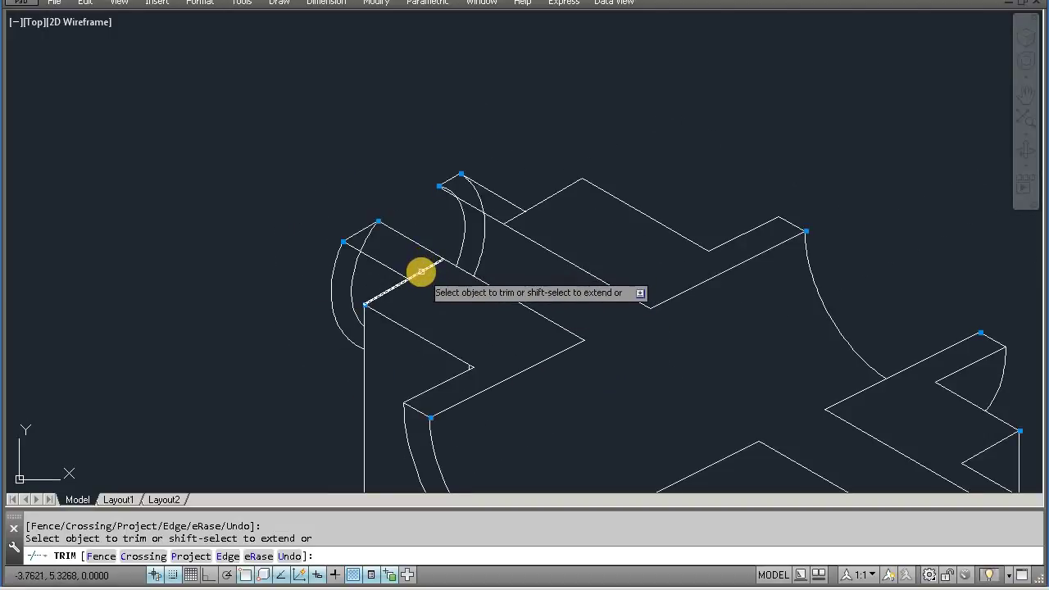
click(421, 270)
click(515, 214)
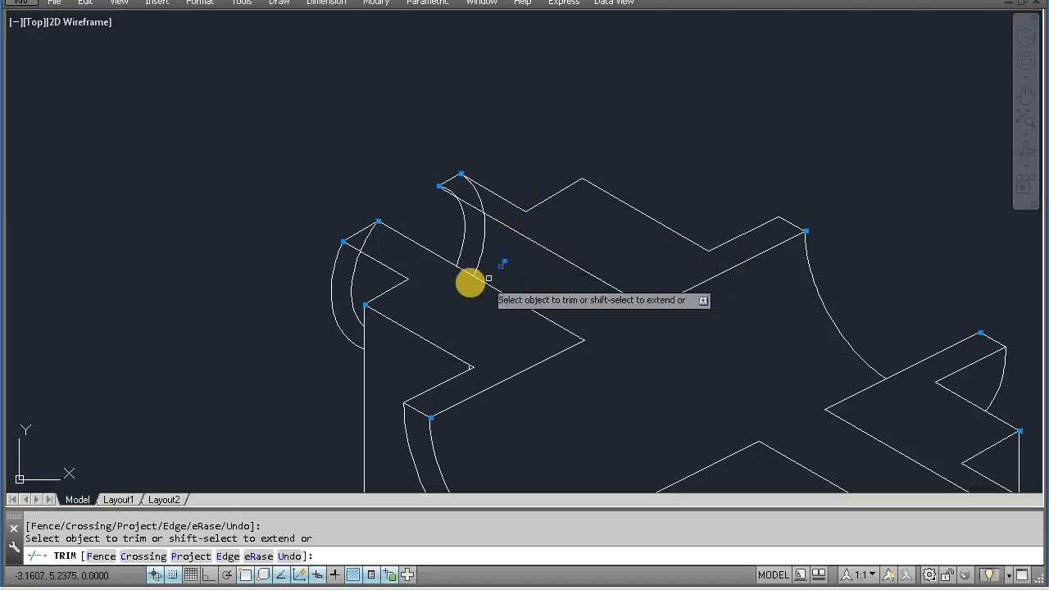
click(472, 209)
scroll(478, 213, up, 1)
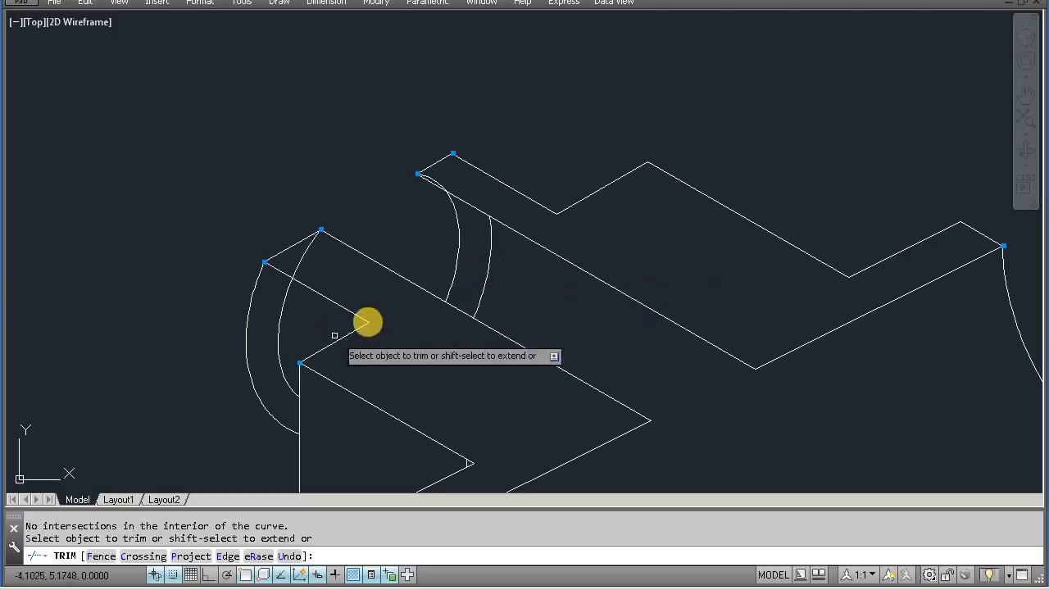
scroll(381, 330, down, 5)
scroll(413, 381, down, 2)
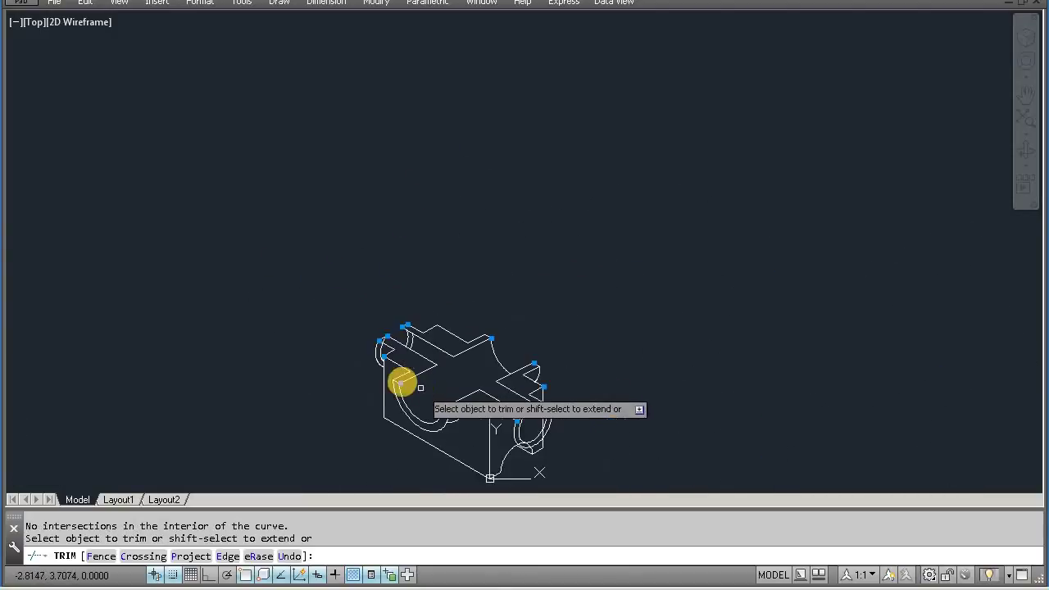
scroll(381, 357, up, 5)
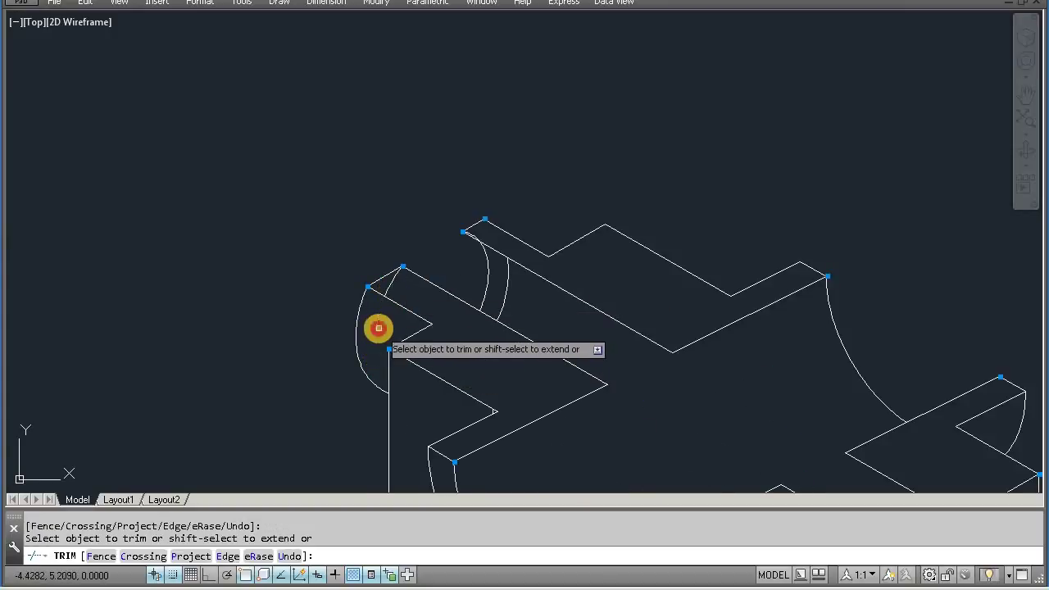
scroll(386, 318, down, 3)
scroll(381, 327, up, 2)
scroll(374, 334, up, 1)
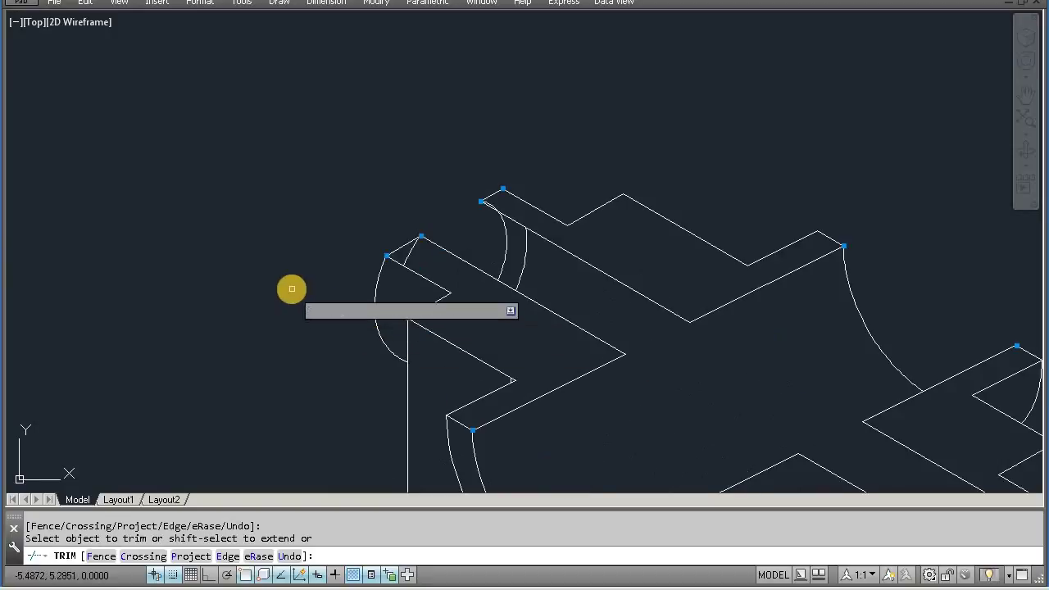
- End TRIM, then erase the leftover elliptical arc and the small spline between the far counterbore arcs
key(Escape)
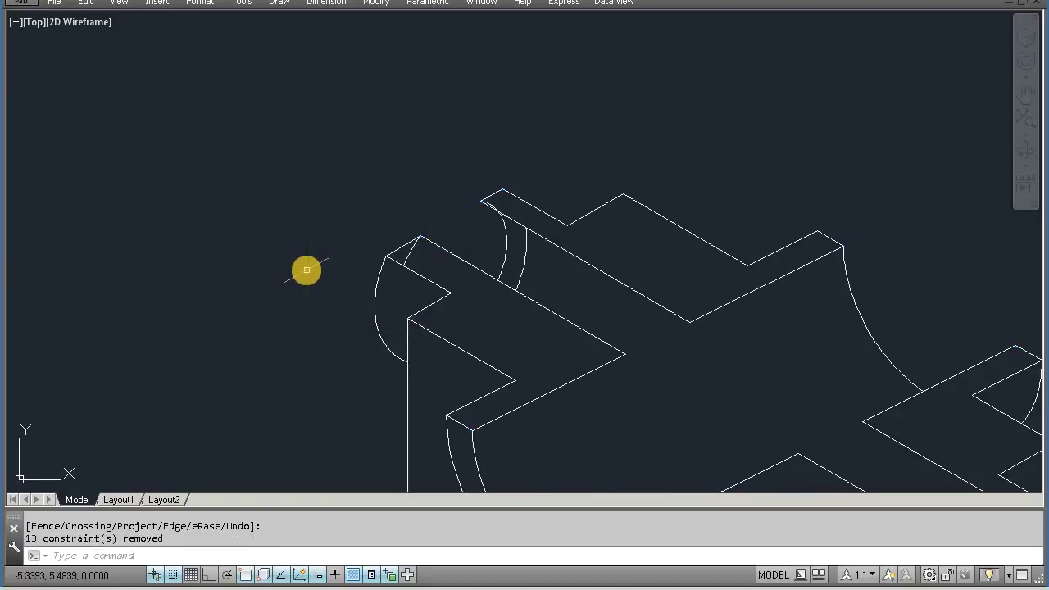
click(411, 254)
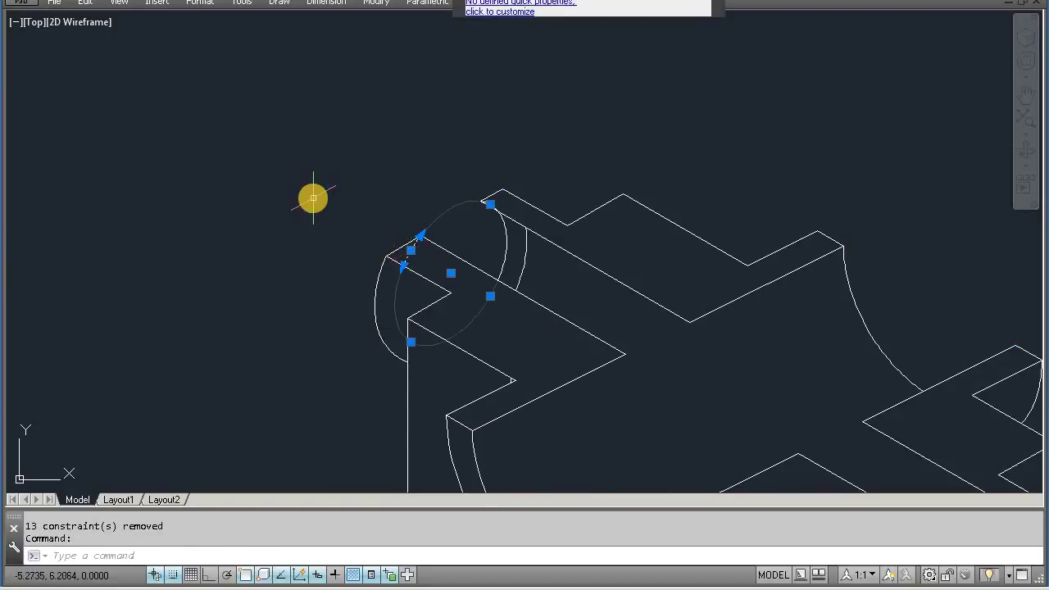
key(Delete)
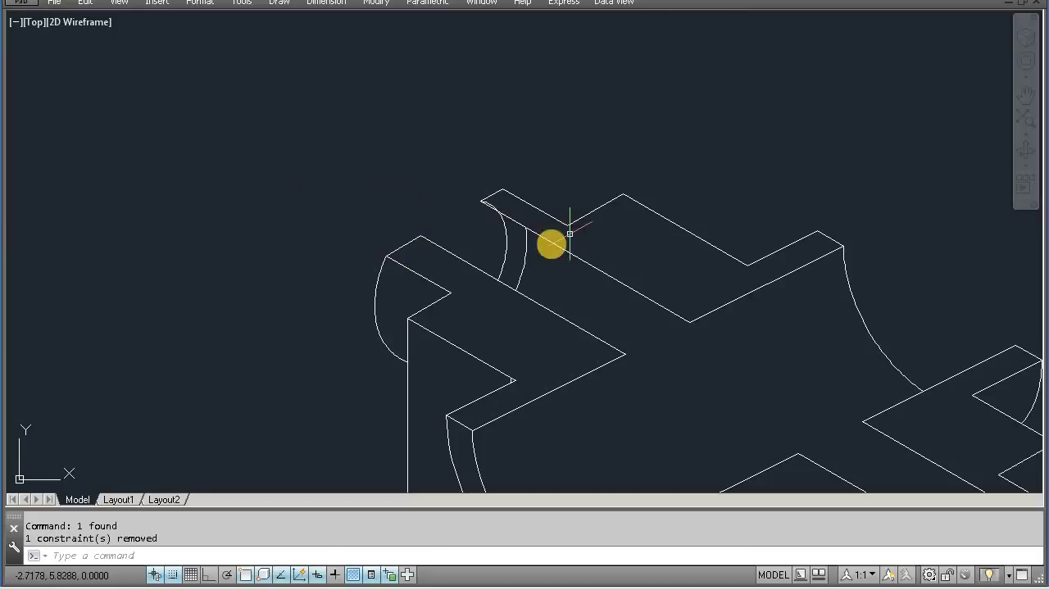
click(526, 257)
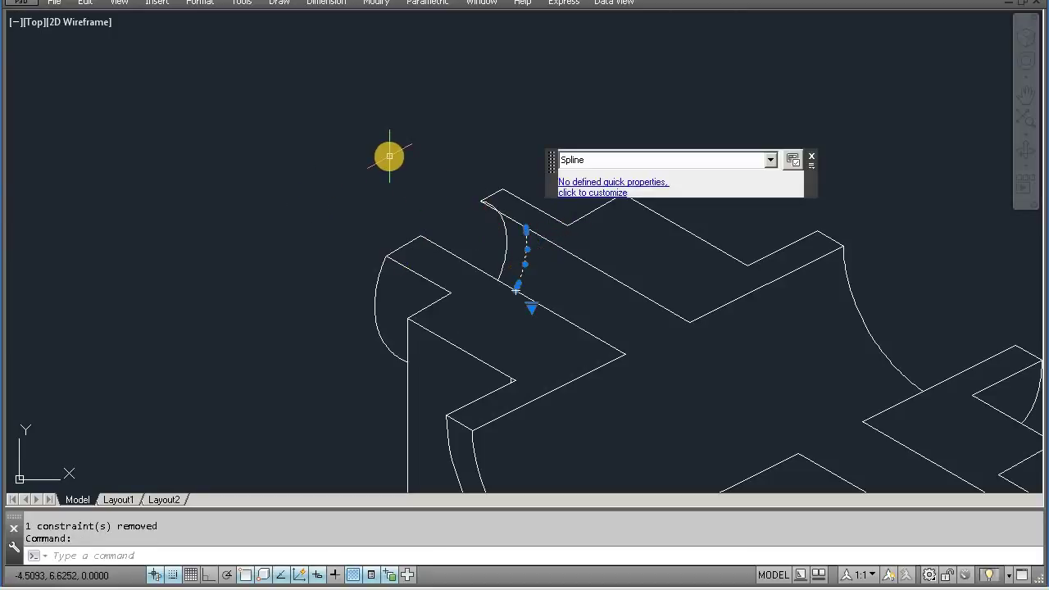
key(Delete)
scroll(389, 155, down, 5)
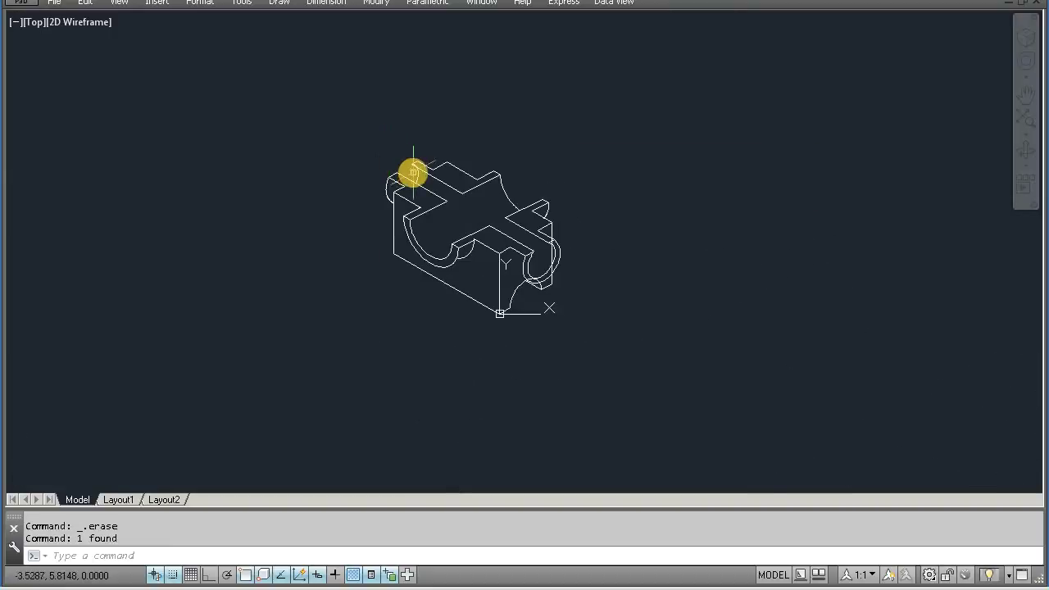
scroll(414, 173, up, 4)
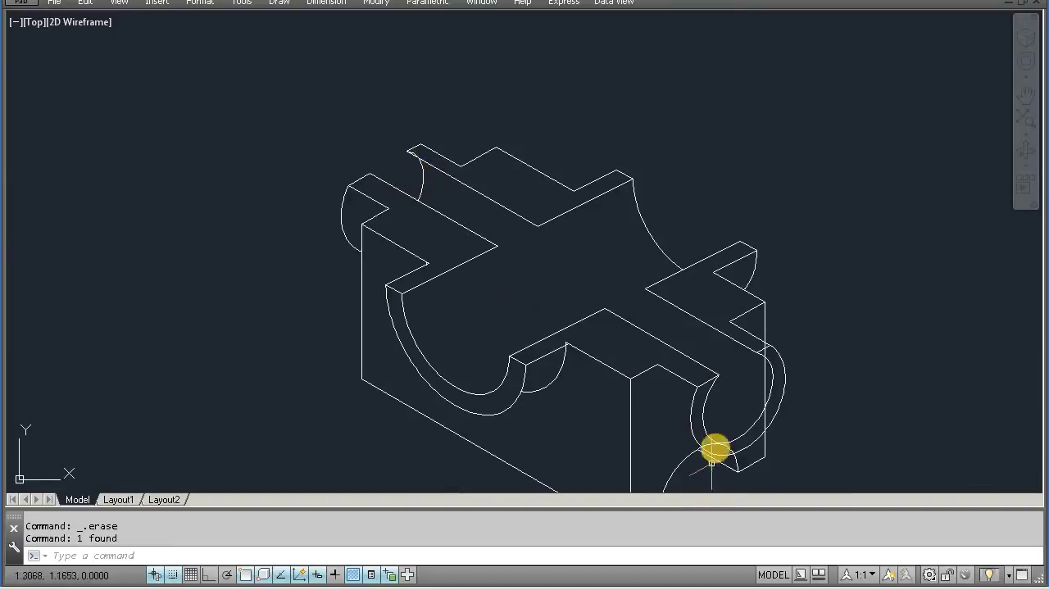
scroll(723, 409, down, 2)
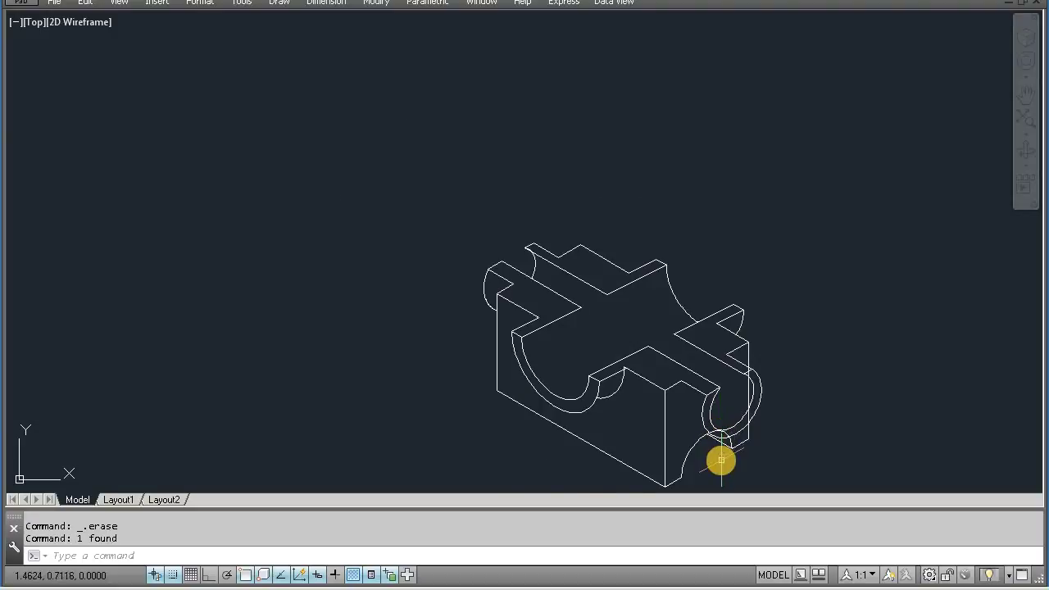
scroll(721, 459, up, 4)
scroll(723, 455, up, 2)
scroll(725, 452, down, 2)
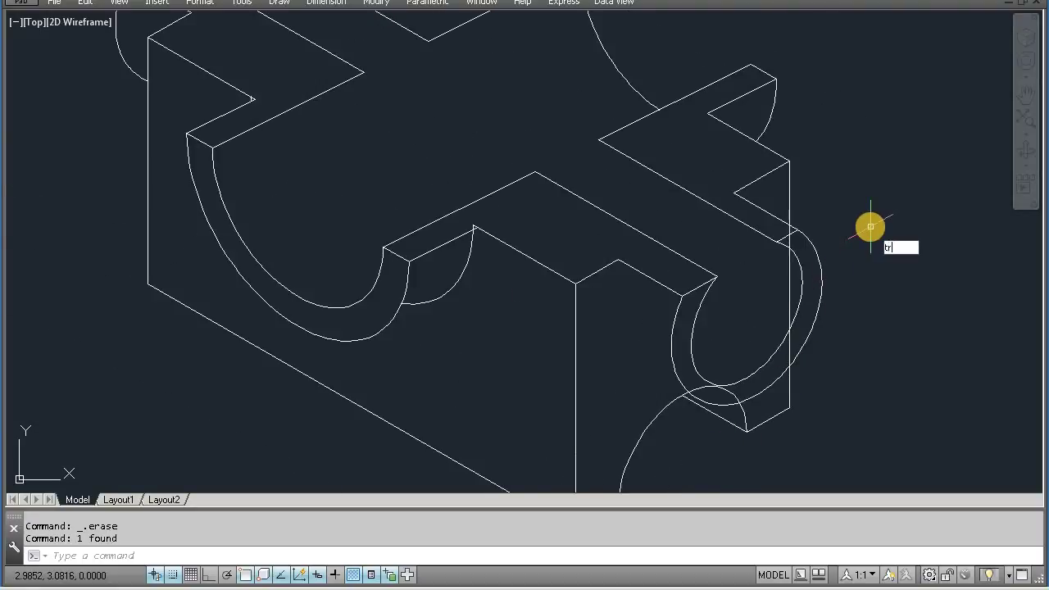
- Trim the vertical edge where it crosses the right-end arc and below it, then end TRIM
key(Return)
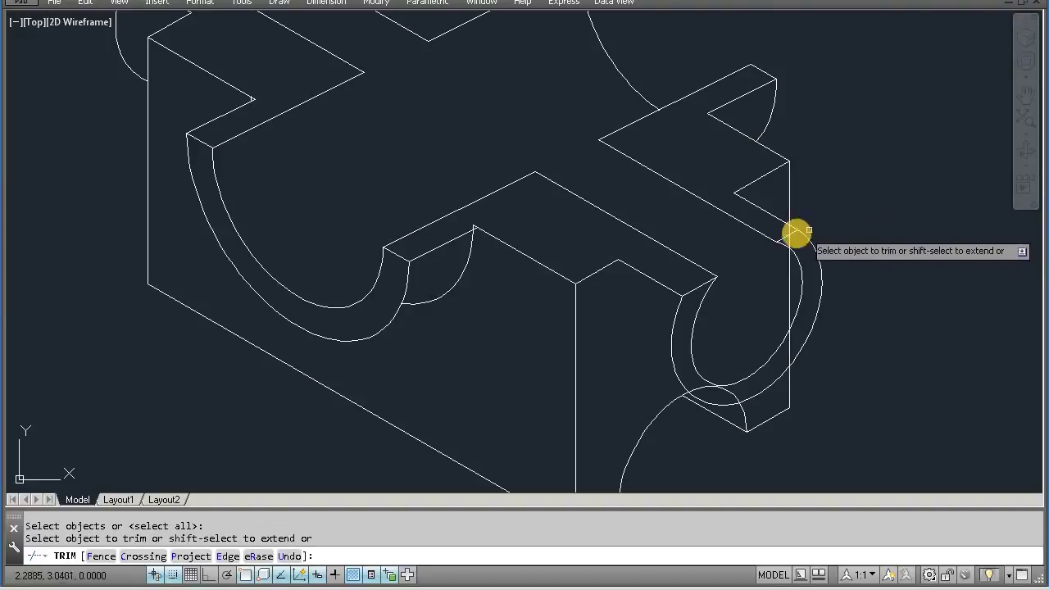
scroll(788, 226, up, 5)
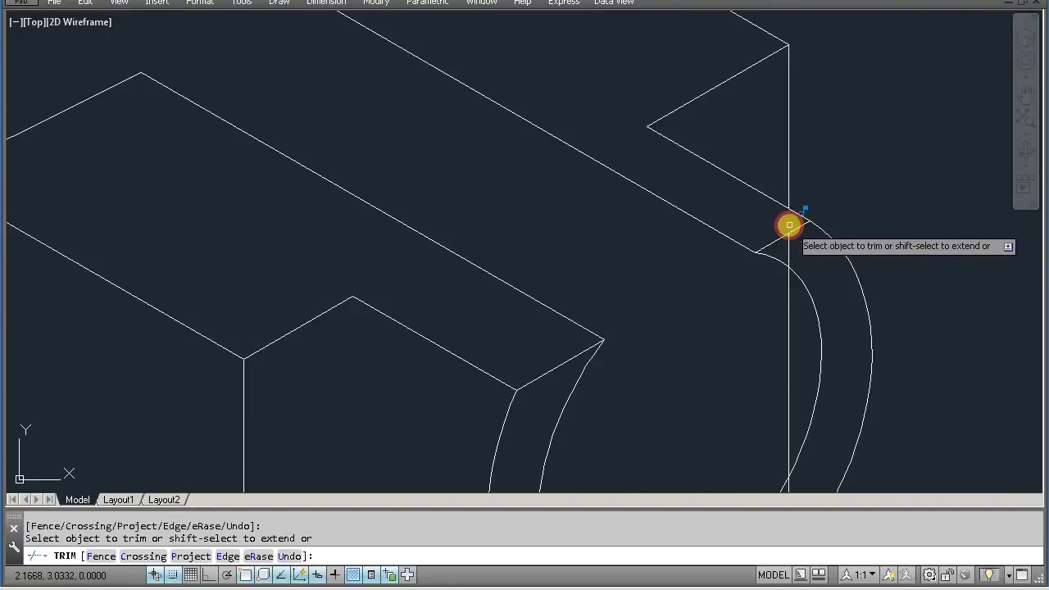
click(789, 224)
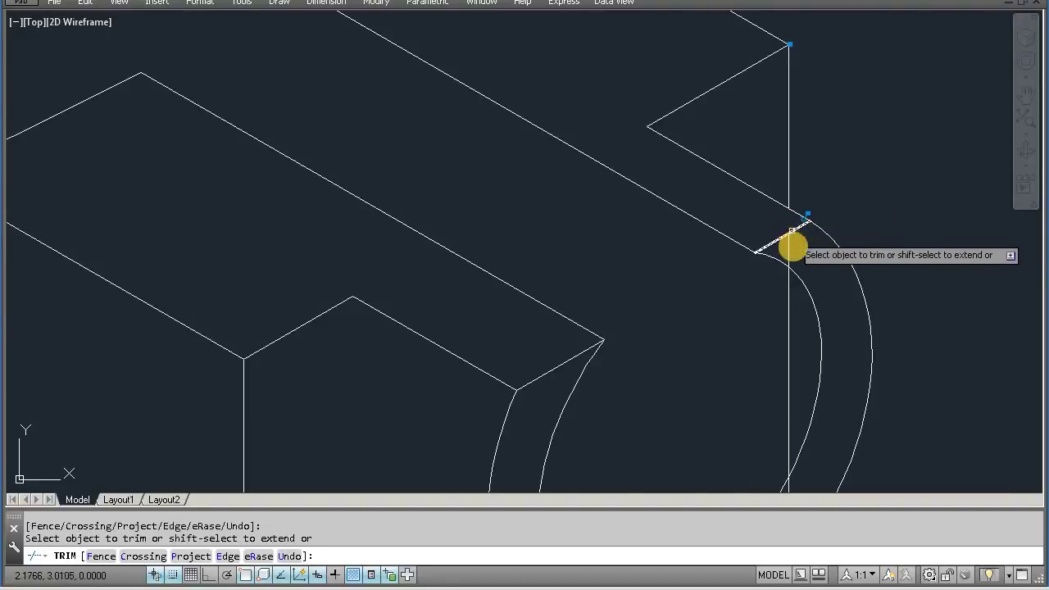
click(789, 290)
scroll(789, 290, down, 5)
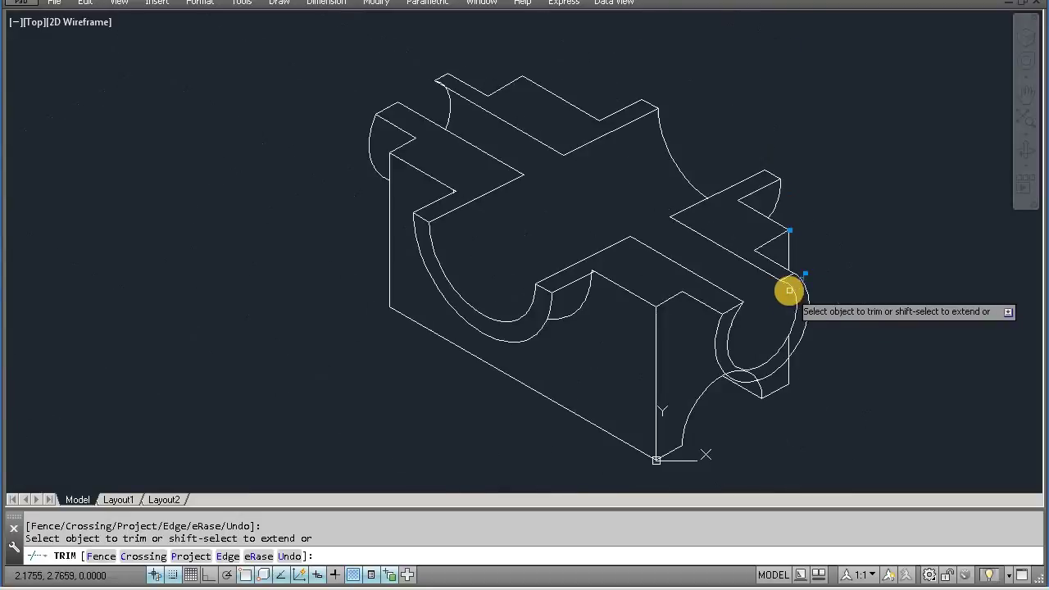
scroll(796, 341, up, 3)
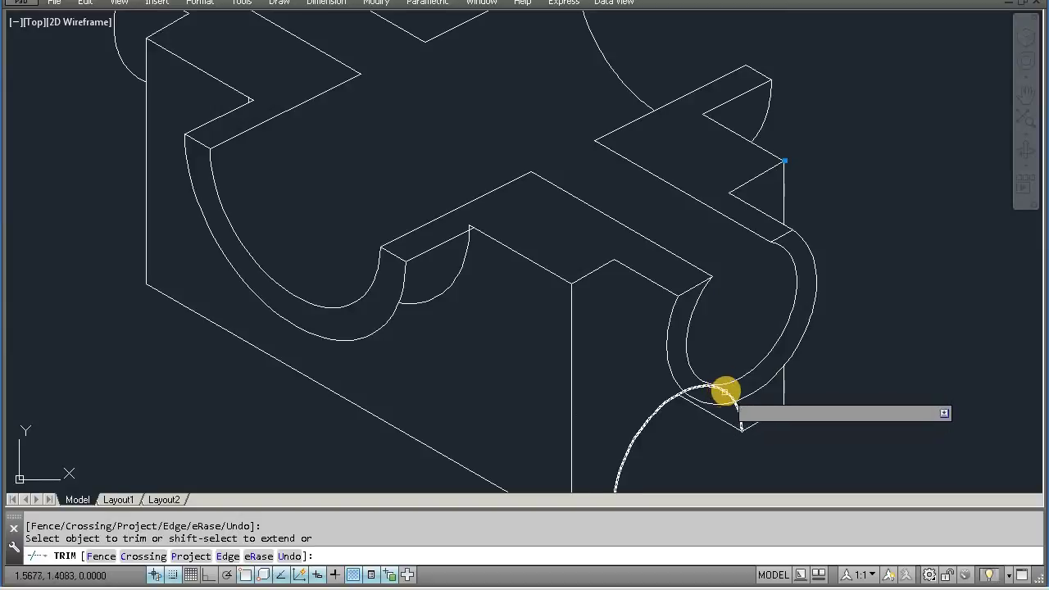
scroll(678, 397, down, 2)
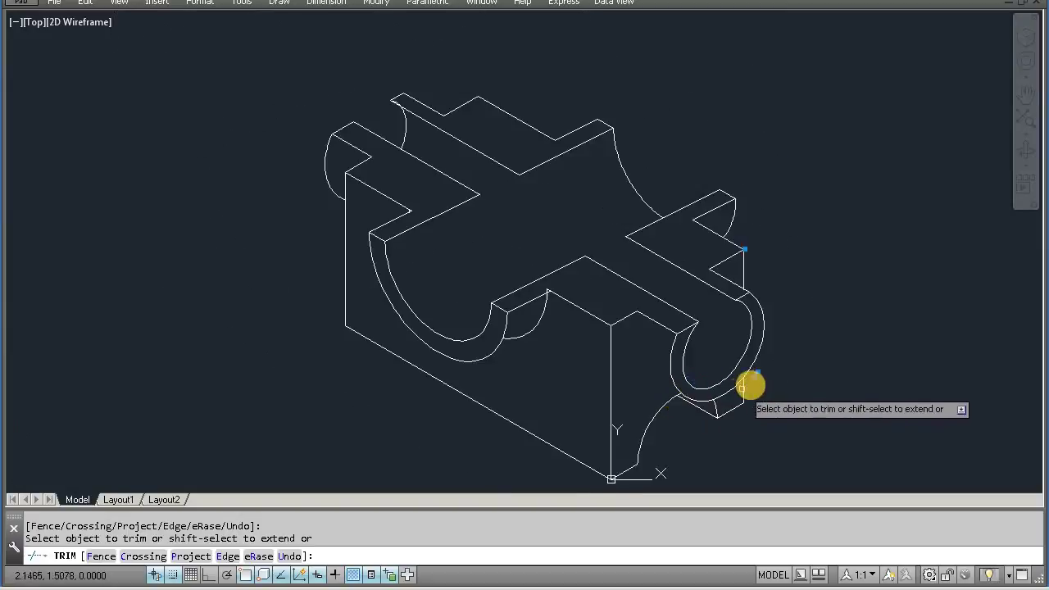
scroll(753, 382, up, 2)
scroll(761, 377, down, 2)
scroll(419, 286, down, 2)
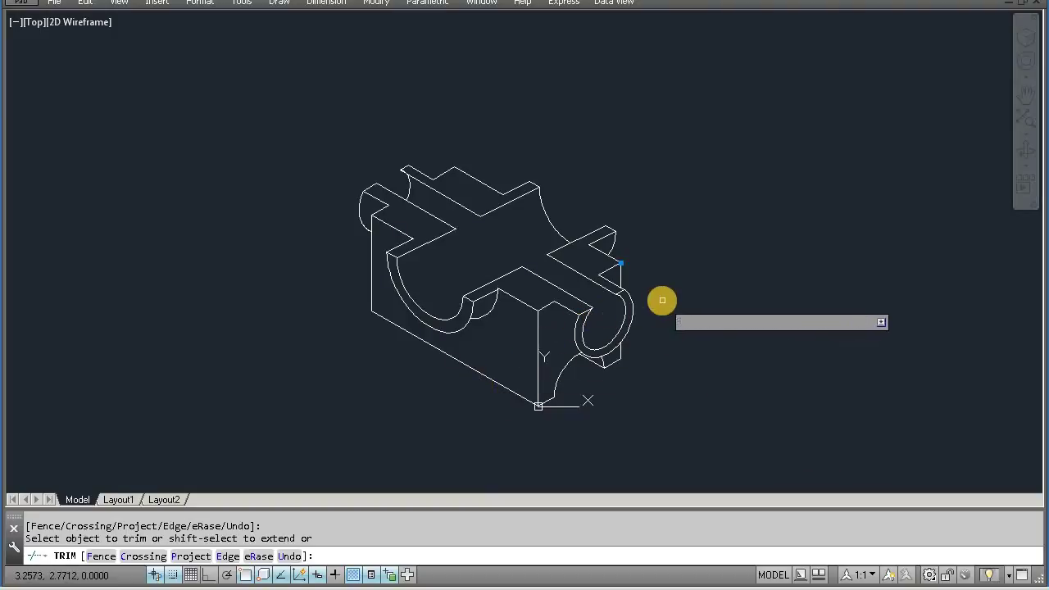
key(Escape)
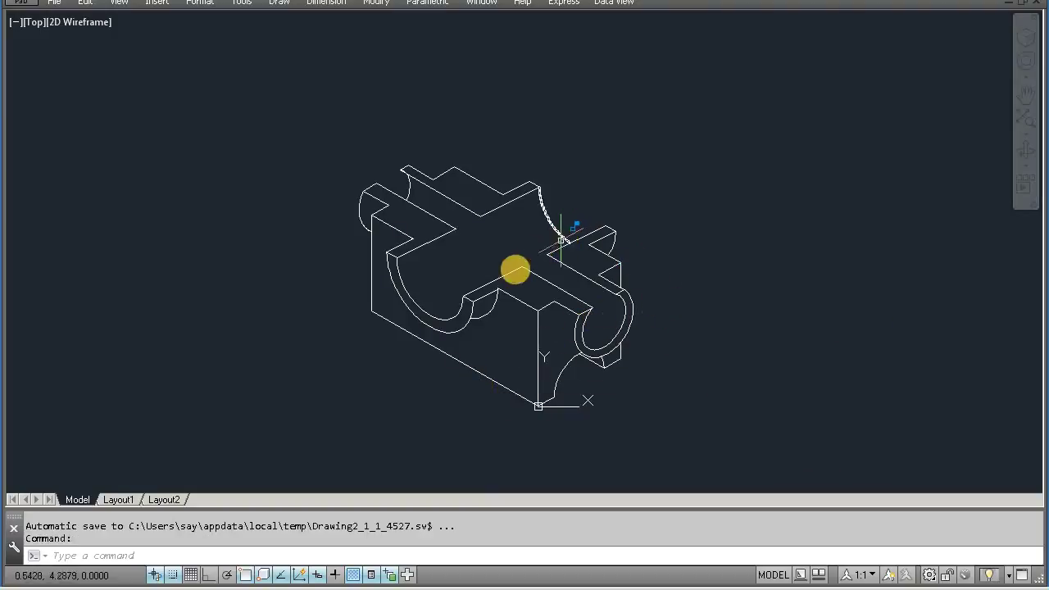
scroll(519, 319, up, 4)
scroll(520, 319, down, 2)
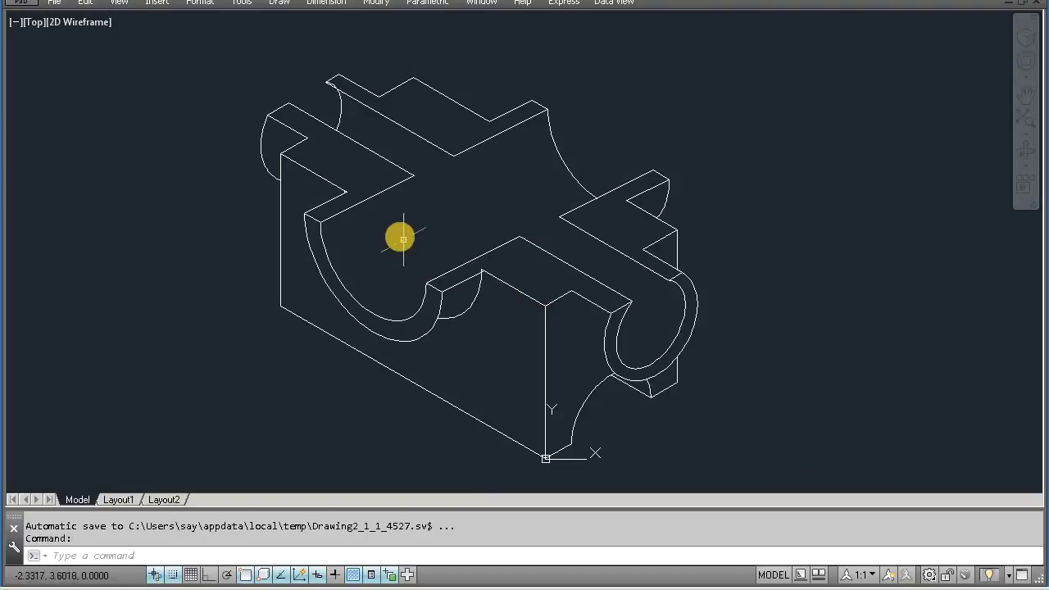